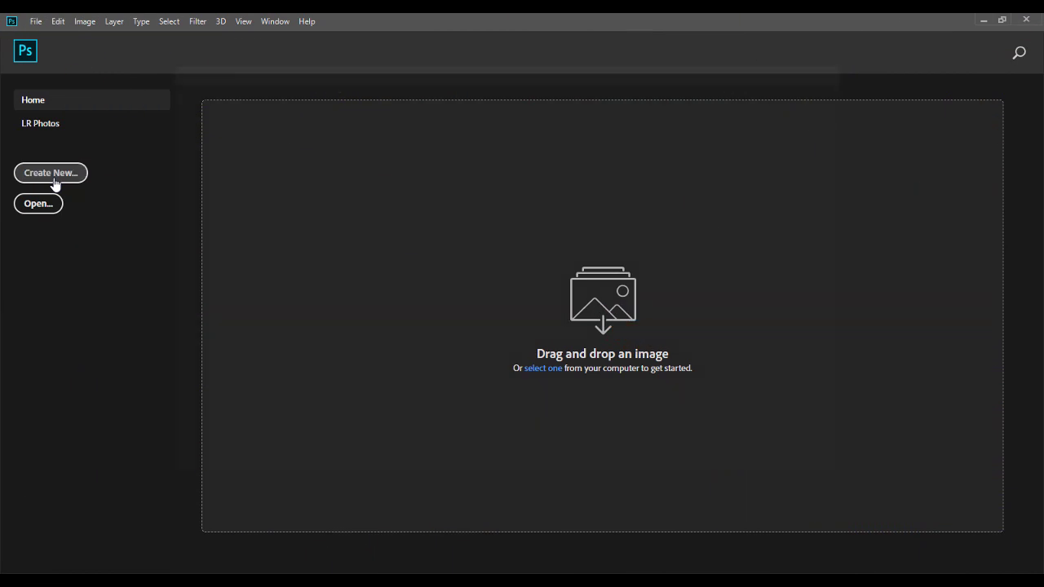
- Create a new blank portrait document of 1080 x 1350 pixels at 300 pixels/inch in RGB Color with white background
left_click(55, 185)
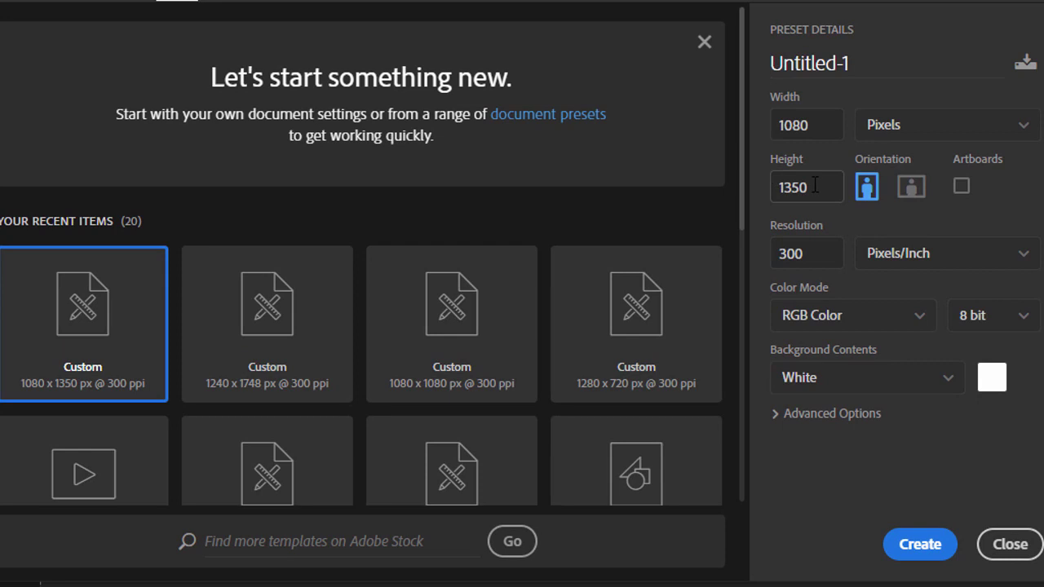
left_click(920, 545)
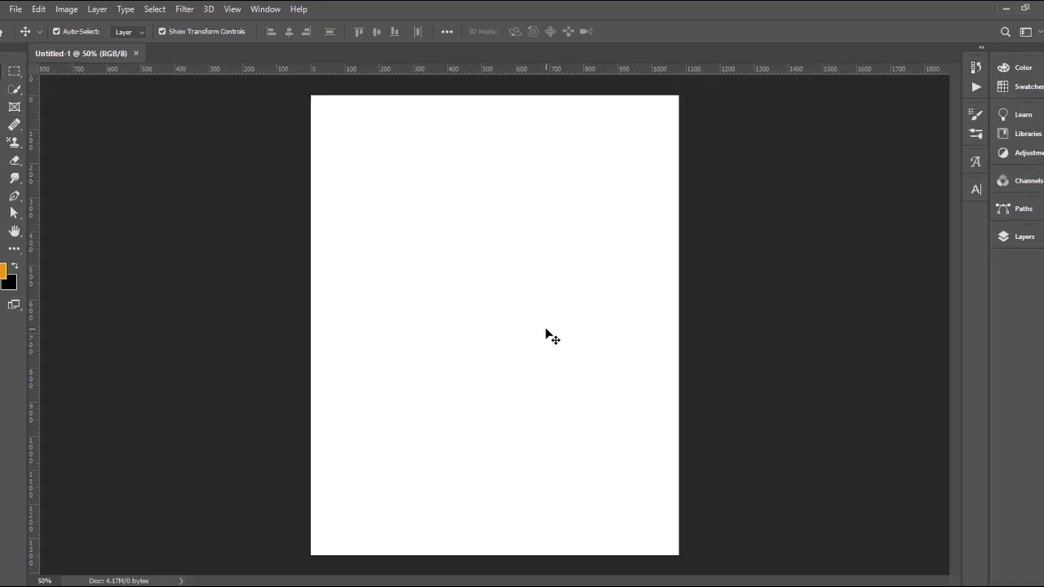
- Show the layer list and add a Solid Color fill layer with the hex colour 210600
left_click(1039, 242)
left_click_drag(1039, 242, 1007, 208)
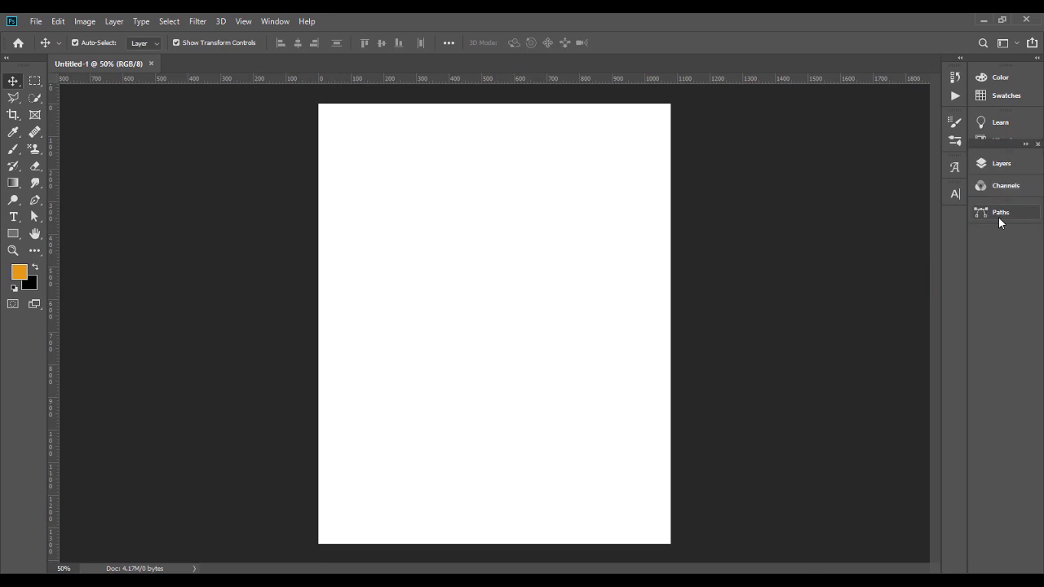
left_click(994, 164)
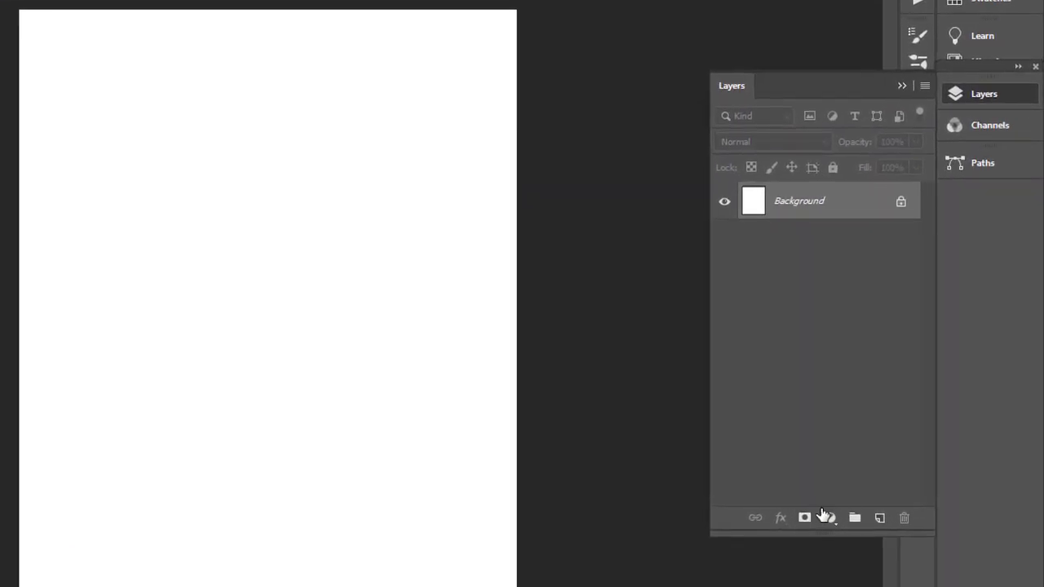
left_click(892, 464)
left_click(853, 199)
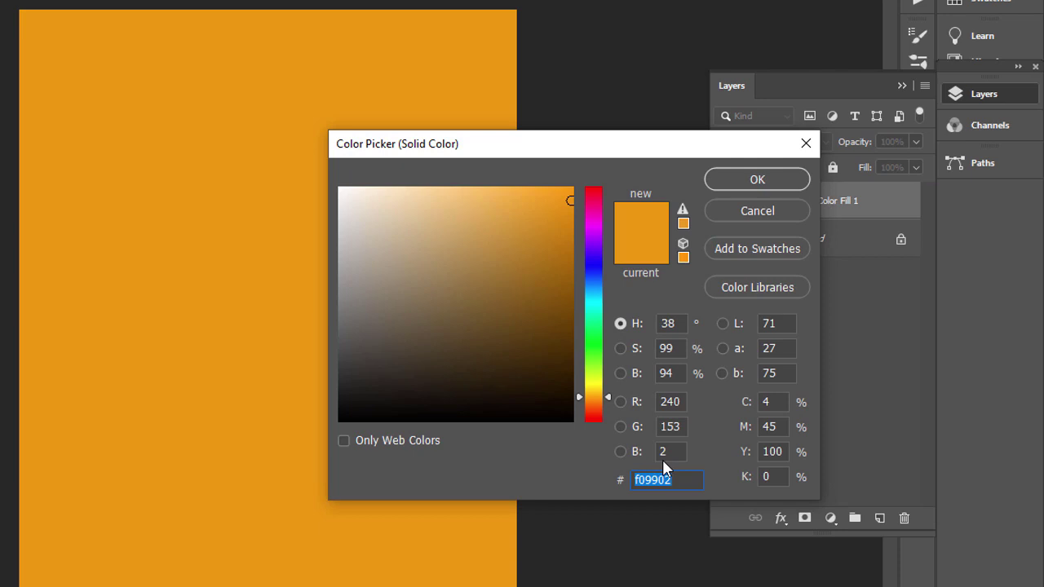
type("210600")
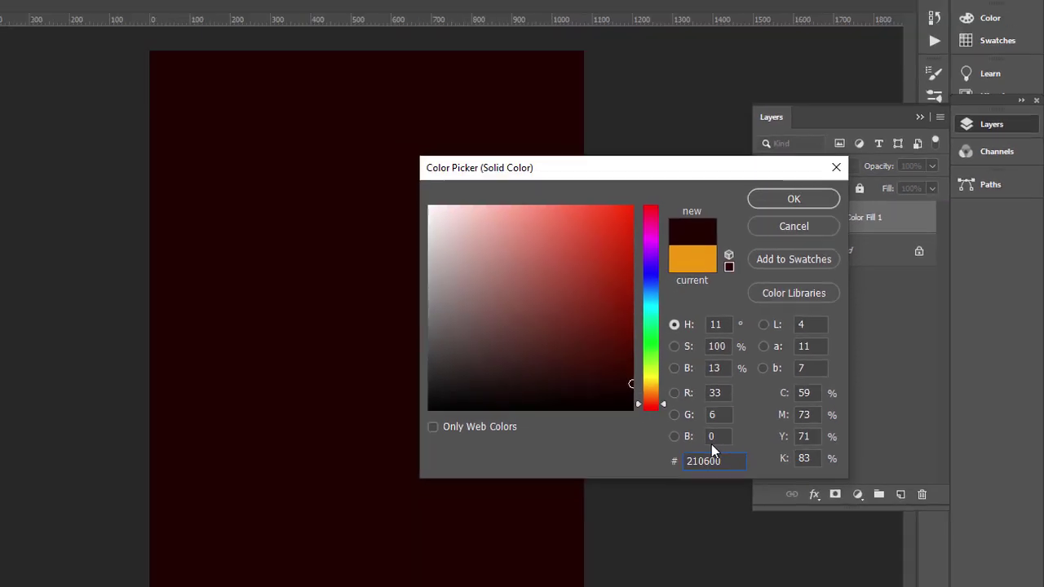
key("Return")
- Delete the white Background layer, then collapse the layer list and dock it below Paths
left_click(870, 267)
key("Delete")
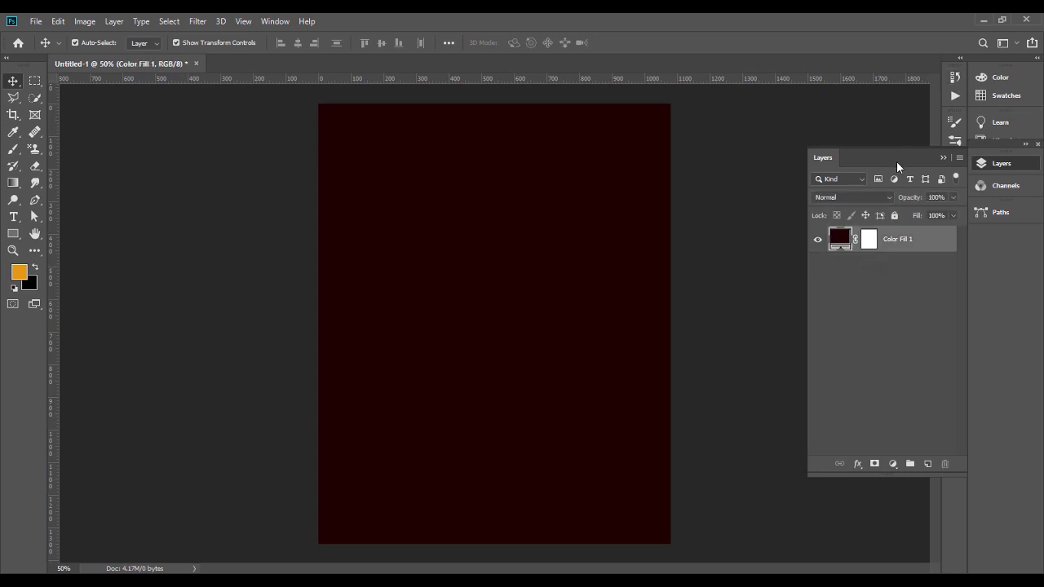
left_click(944, 157)
left_click_drag(999, 156, 999, 229)
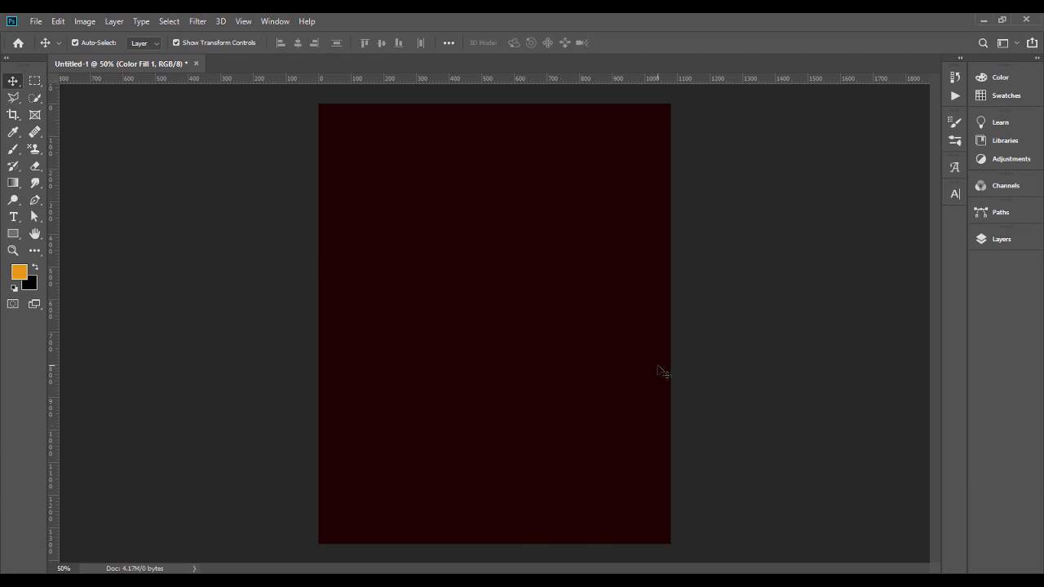
- Place the arena photo 33dee3ae-c02f-4039-b3d4-c253f1293956 from File Explorer's supernatural night folder into the Photoshop document
key("alt+Tab")
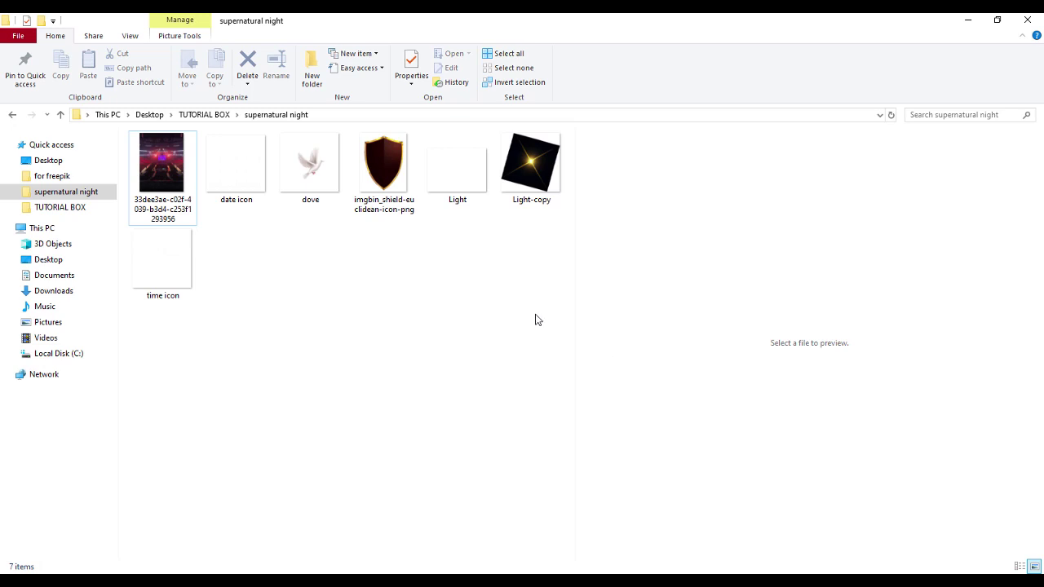
left_click(158, 186)
left_click_drag(159, 186, 557, 359)
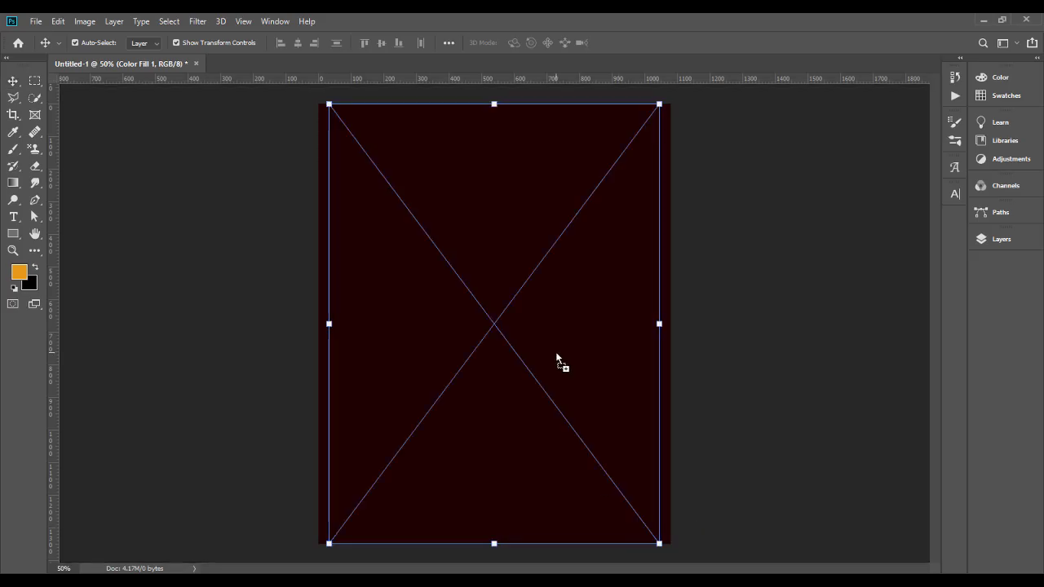
key("Return")
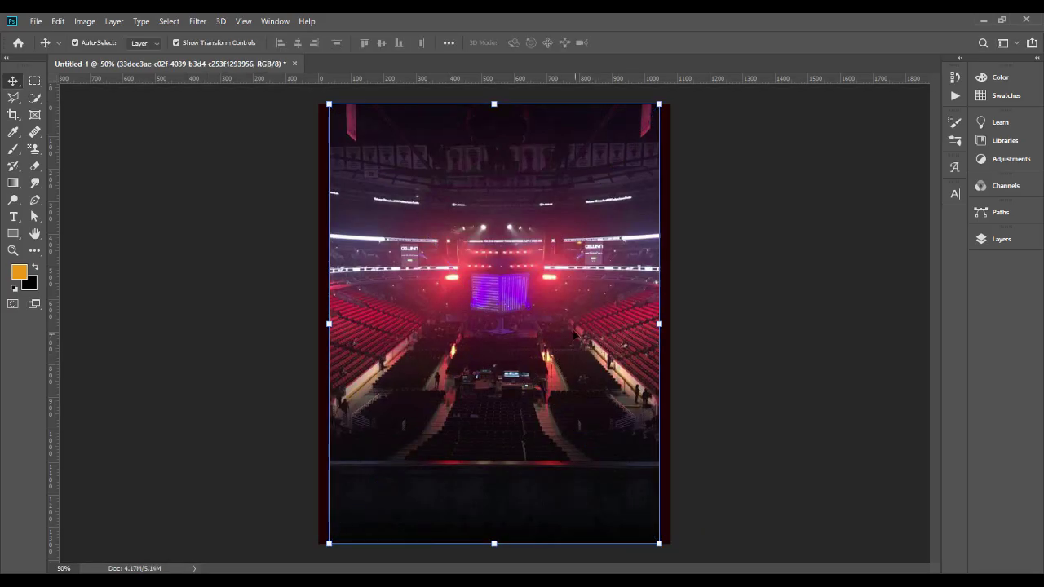
- Enlarge the arena photo to about 37.23% to span the canvas width and move it up about 132 px
left_click_drag(662, 320, 681, 322)
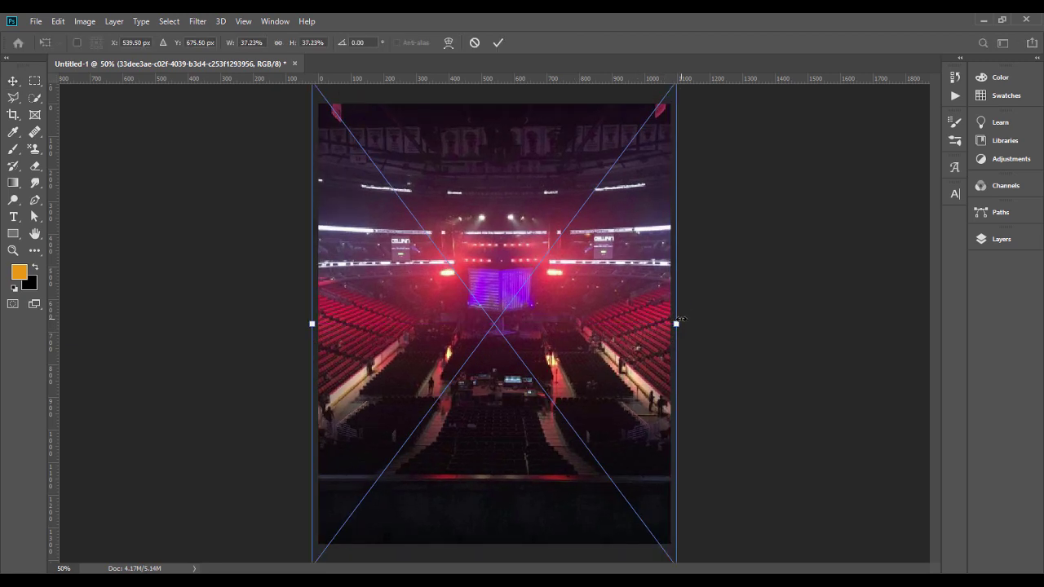
key("Return")
left_click_drag(617, 320, 616, 276)
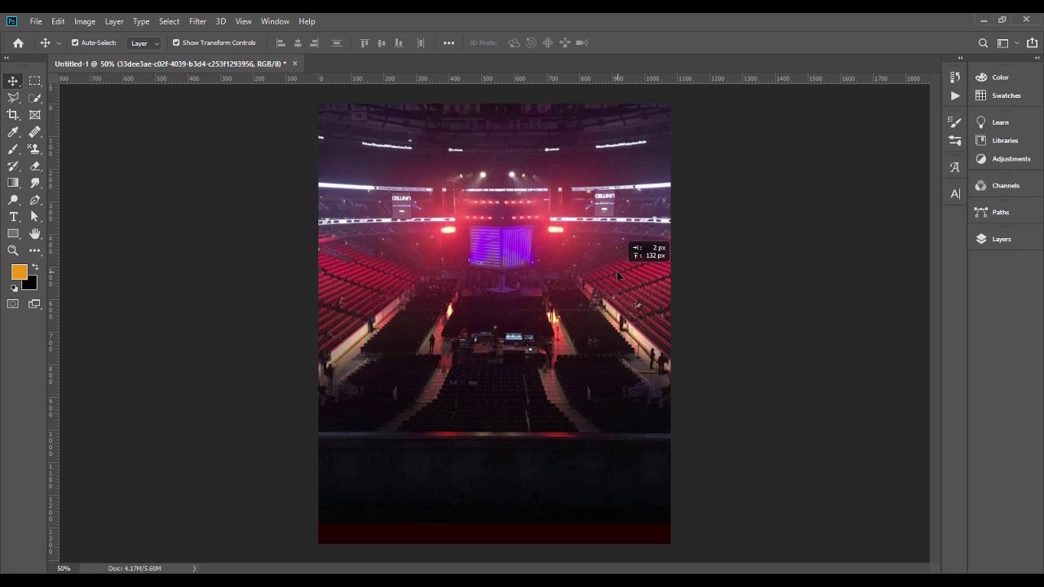
left_click(809, 380)
- Add a layer mask to the arena photo and fade its lower part into the dark fill with vertical gradients
left_click(1002, 239)
left_click(893, 318)
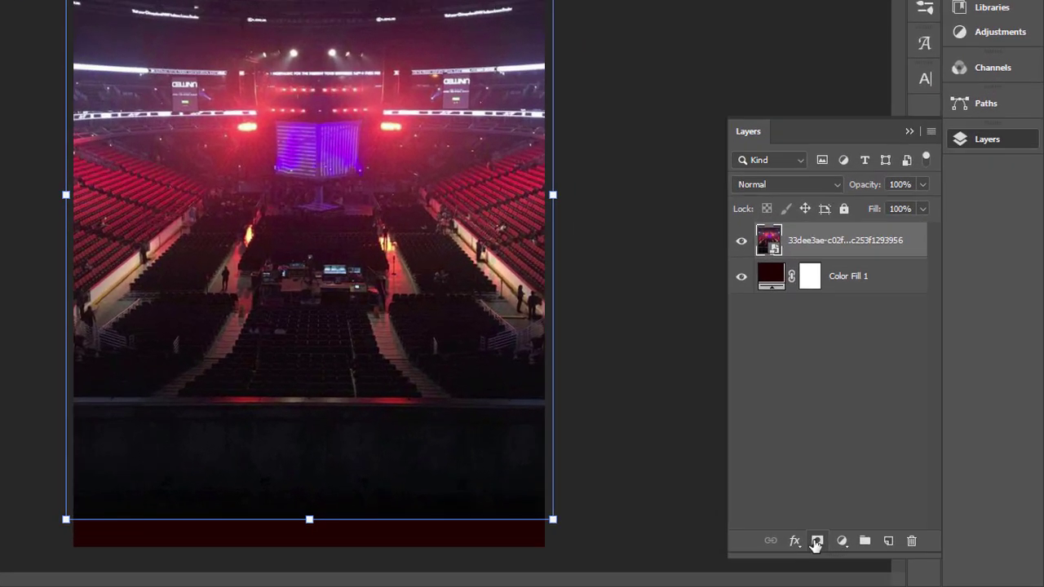
left_click(816, 542)
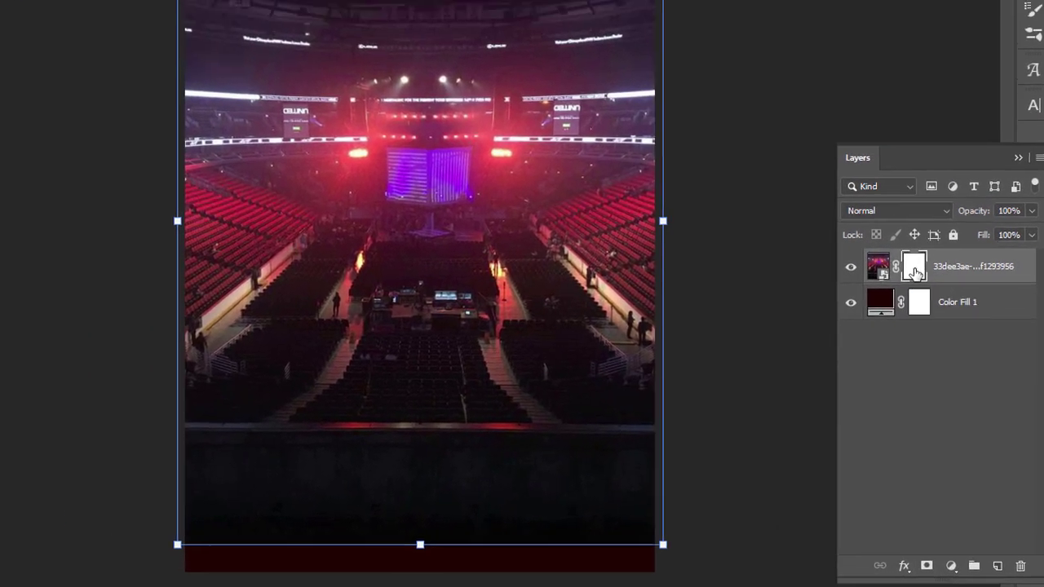
left_click(18, 146)
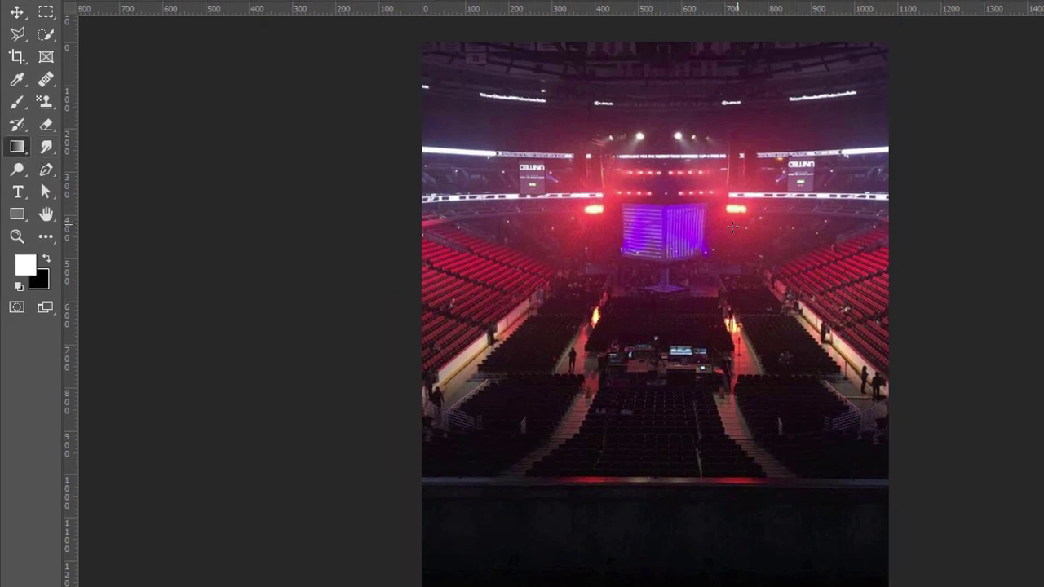
left_click_drag(636, 444, 641, 37)
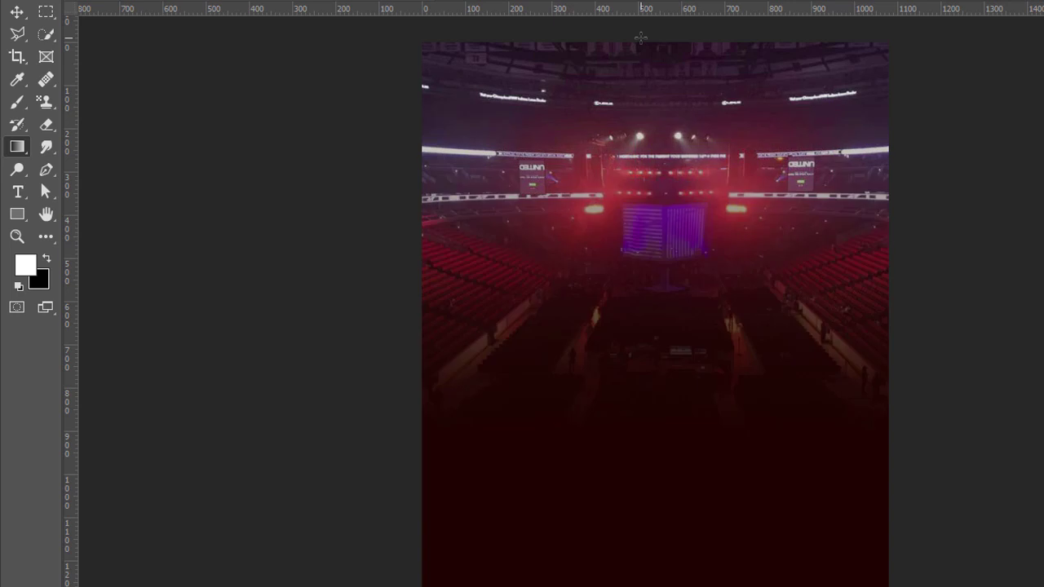
left_click_drag(654, 423, 659, 12)
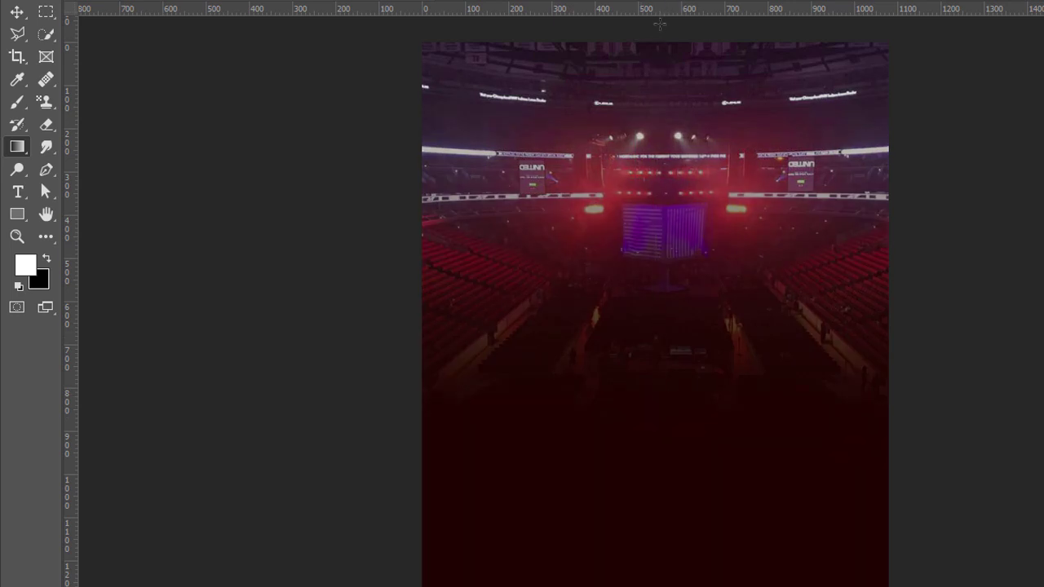
- Move the masked arena photo slightly upward with the Move tool
left_click(17, 12)
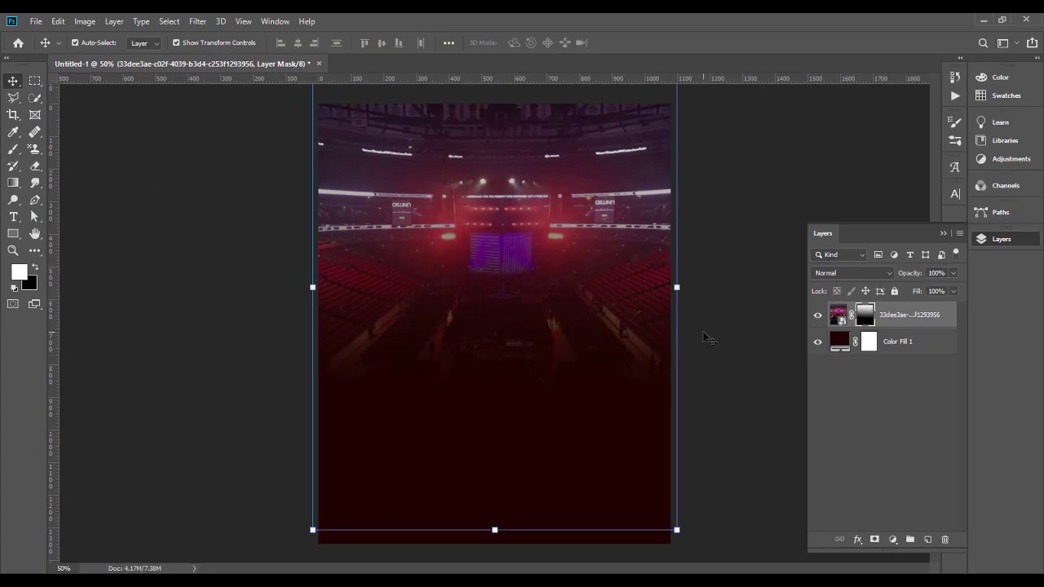
left_click_drag(574, 308, 577, 297)
left_click(750, 290)
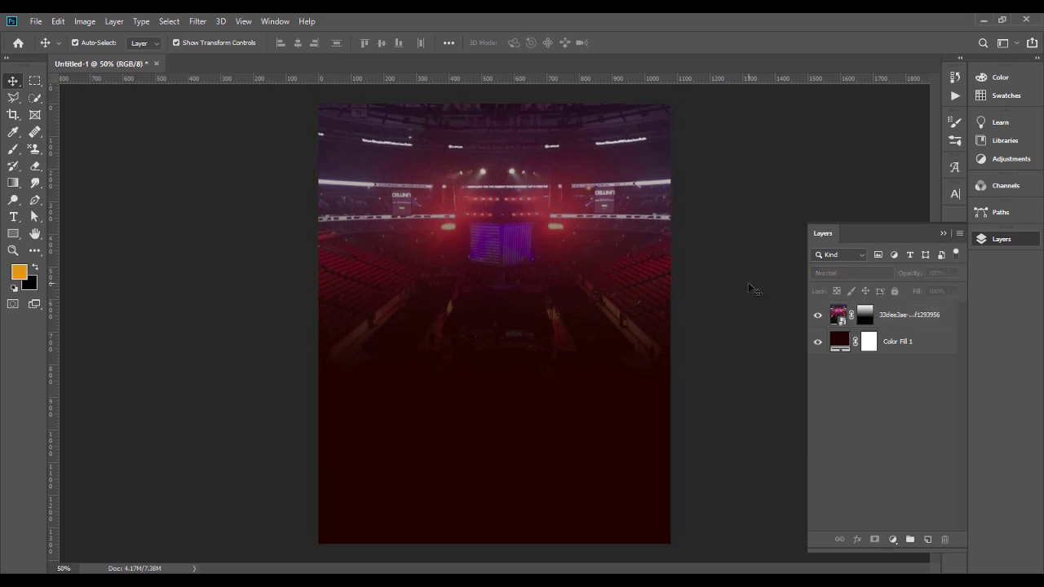
- Apply the Topaz BW Effects 2 filter to the arena photo using the Sepia and Selenium III preset
left_click(613, 305)
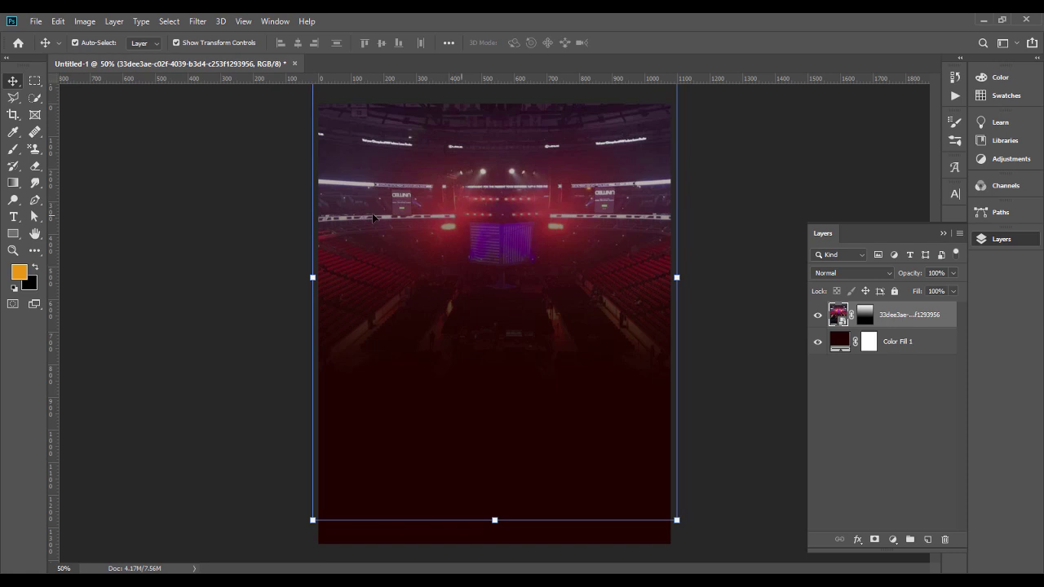
left_click(722, 308)
left_click(553, 238)
left_click(198, 21)
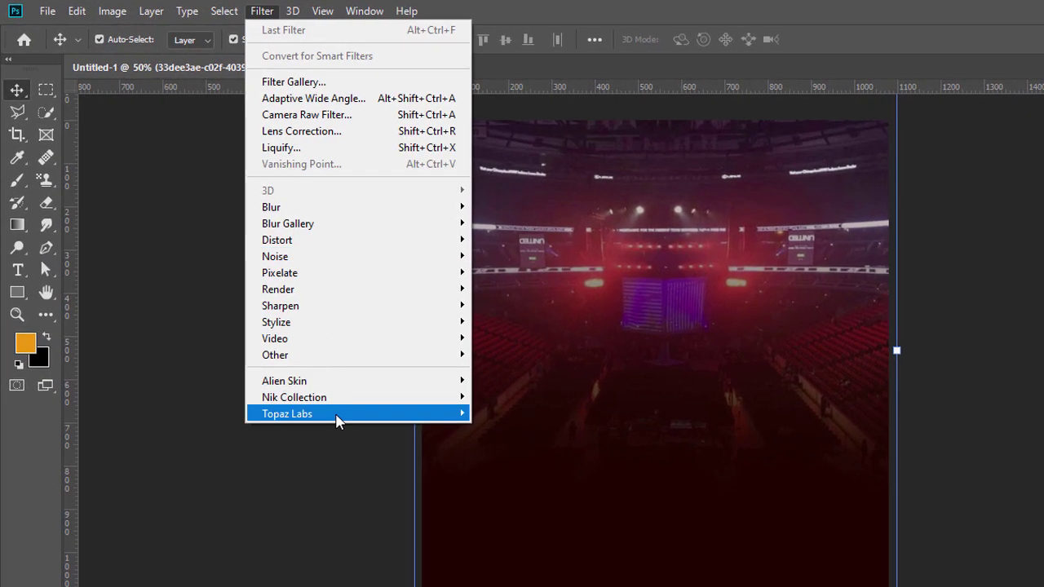
mouse_move(254, 330)
left_click(507, 430)
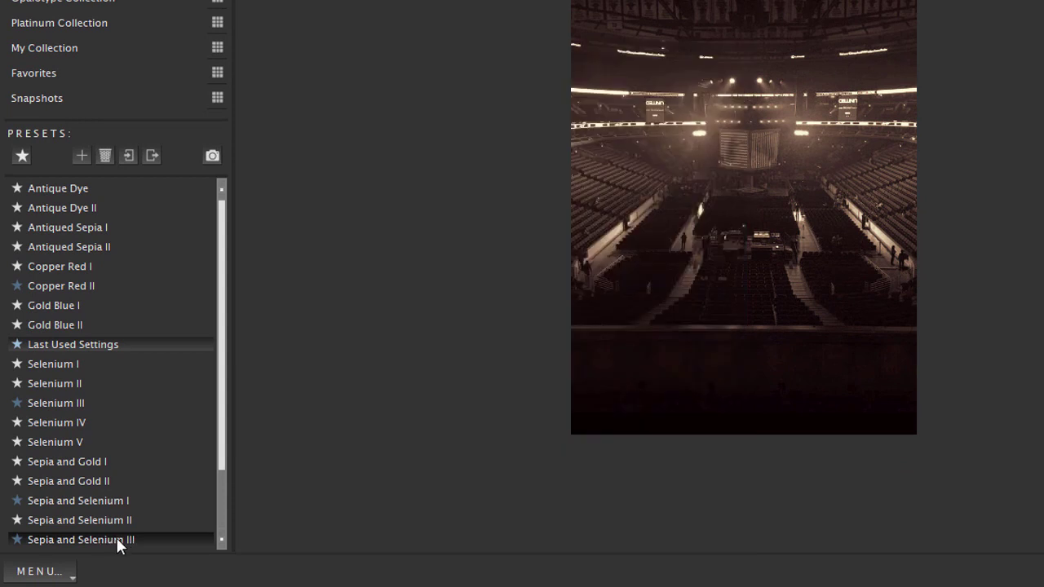
left_click(115, 539)
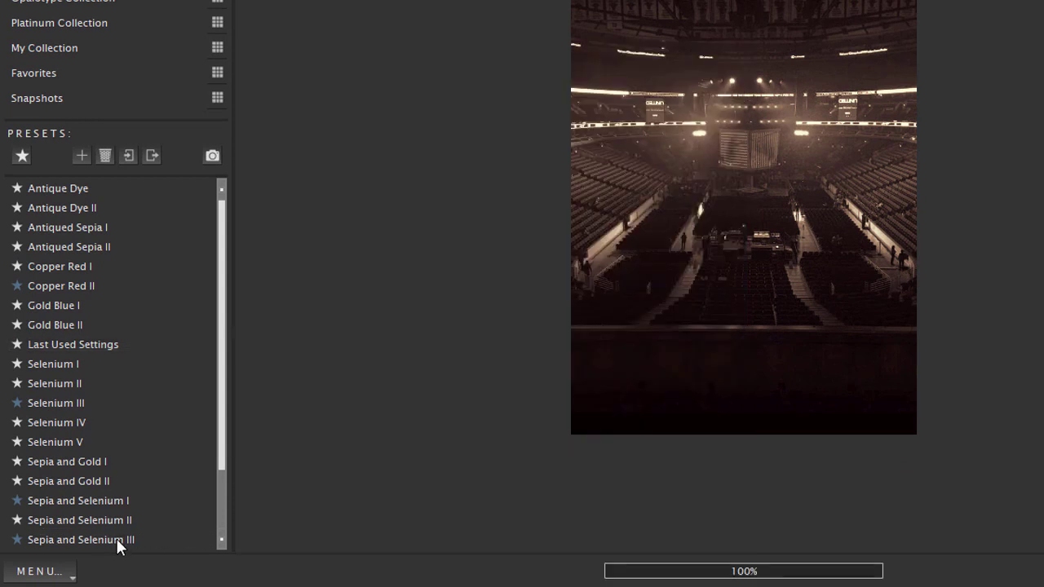
left_click(1043, 571)
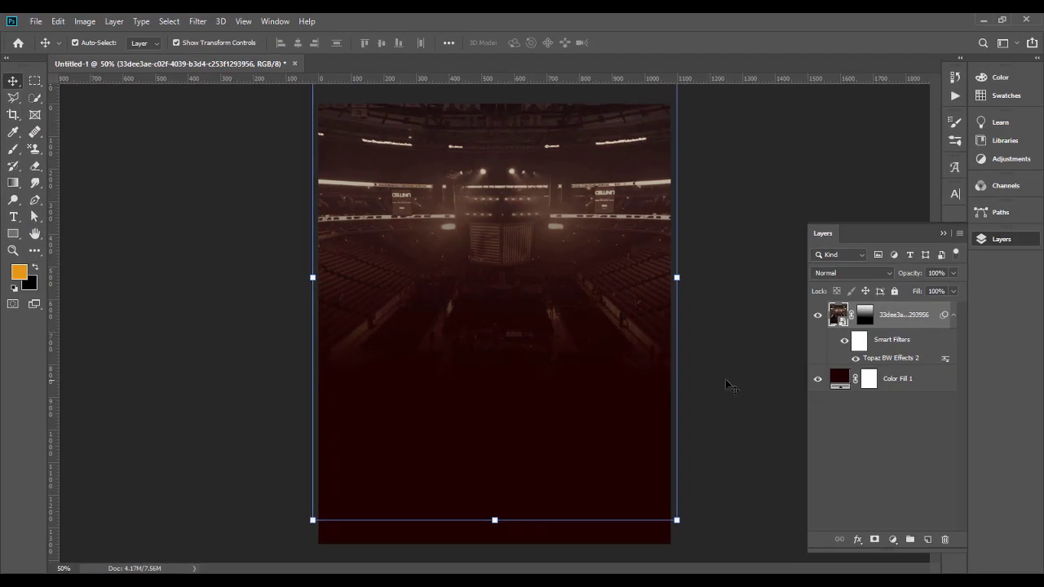
left_click(725, 378)
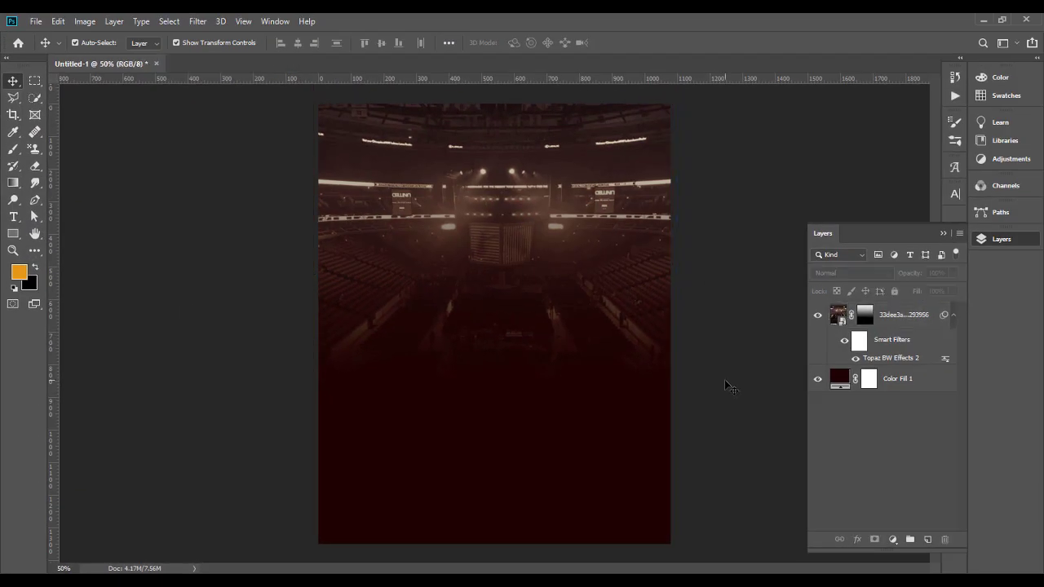
- Change the arena photo layer's blend mode to Hard Light
left_click(564, 282)
left_click(831, 274)
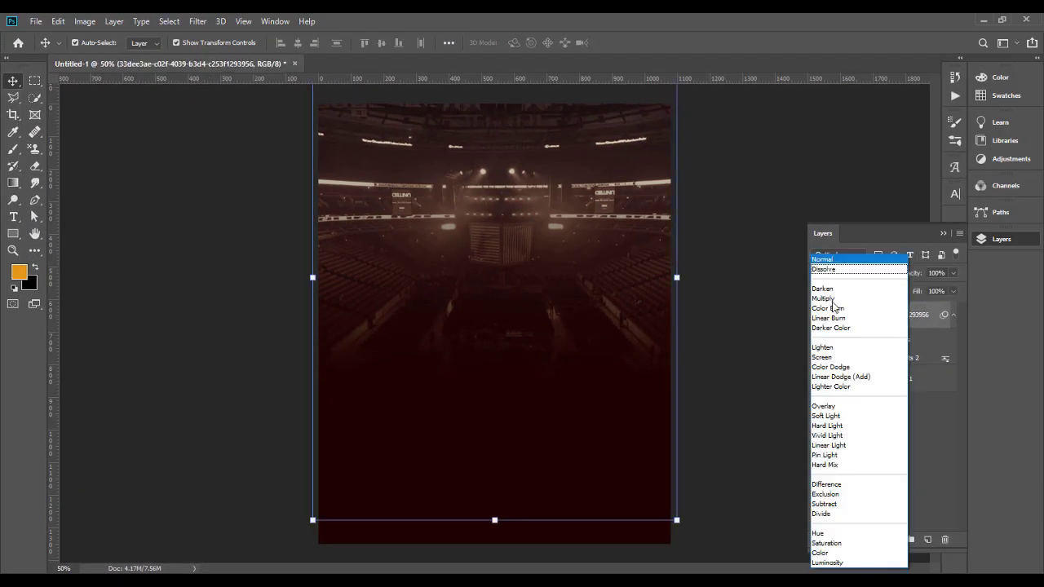
left_click(831, 425)
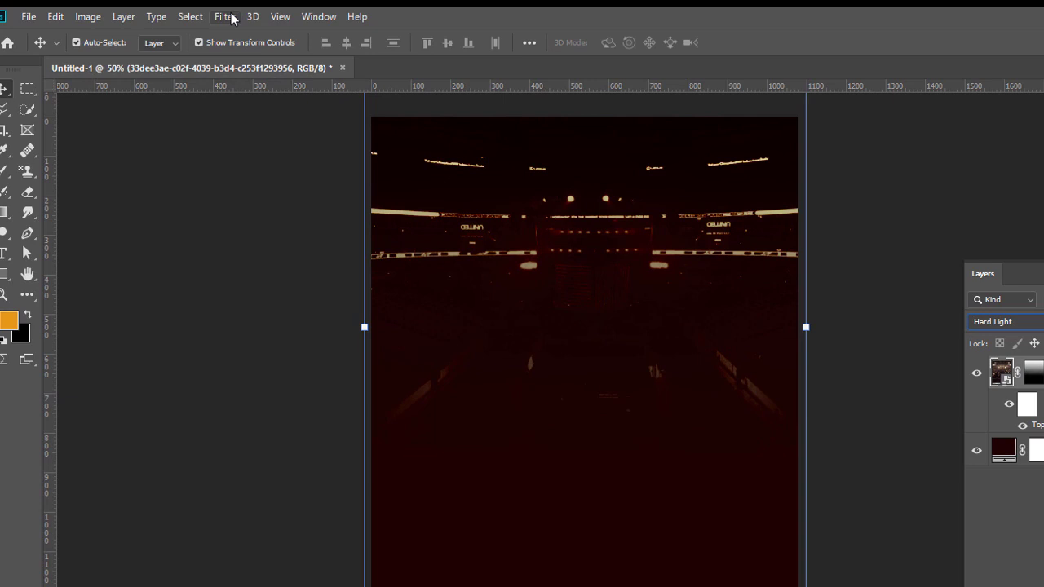
- Apply a Gaussian Blur with a radius of 8 pixels to the arena photo
left_click(198, 21)
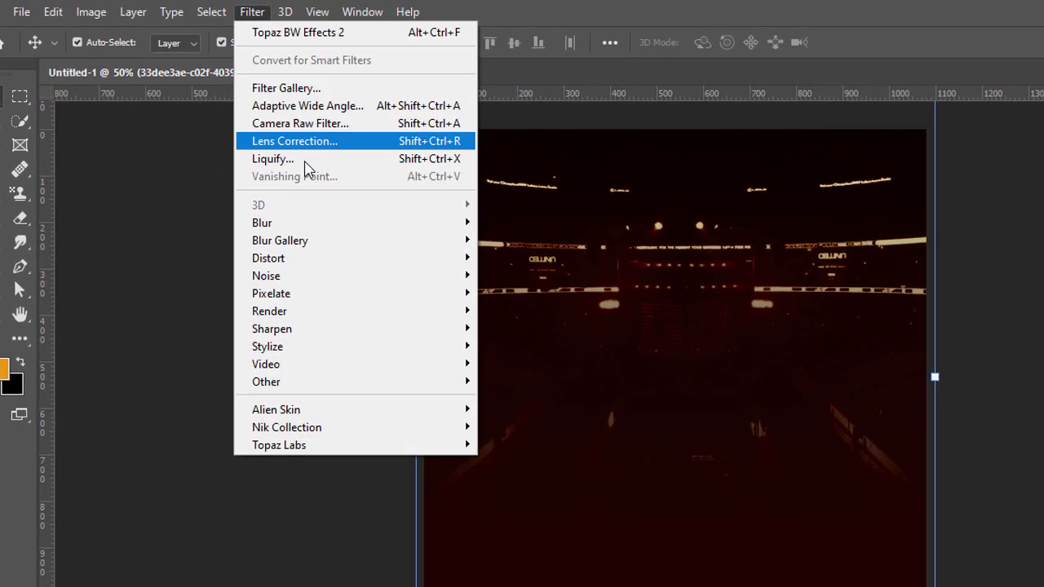
mouse_move(311, 226)
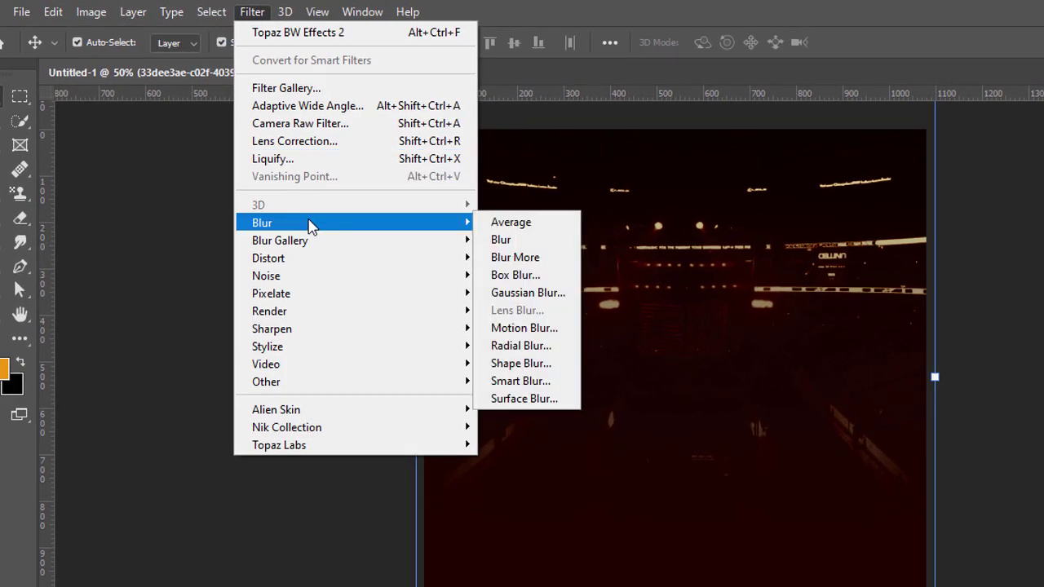
left_click(528, 293)
type("8")
left_click(365, 292)
- Choose the Eraser for the arena photo's filter mask and set its brush size to 500 px
key("v")
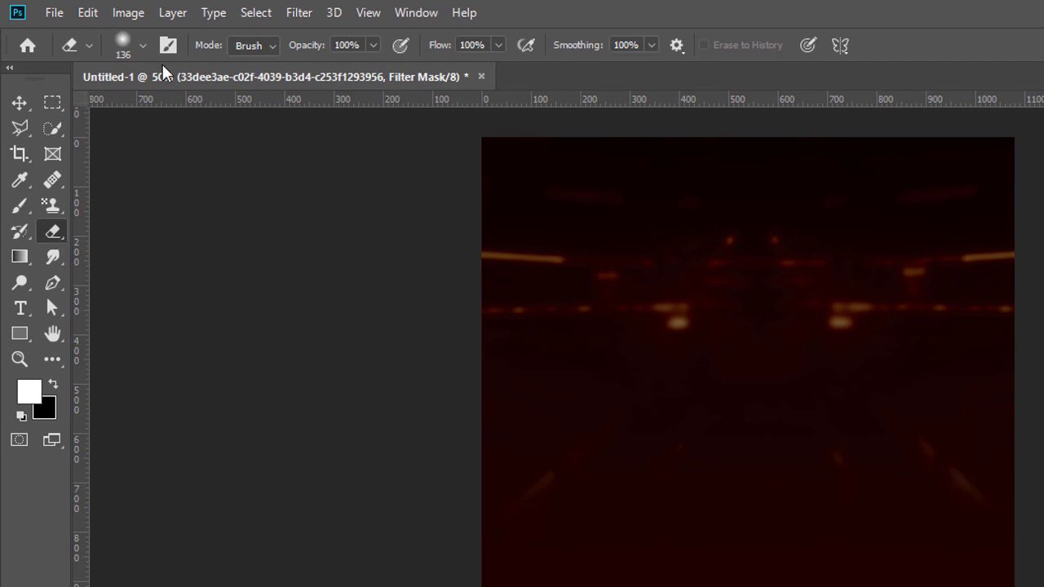
left_click(145, 48)
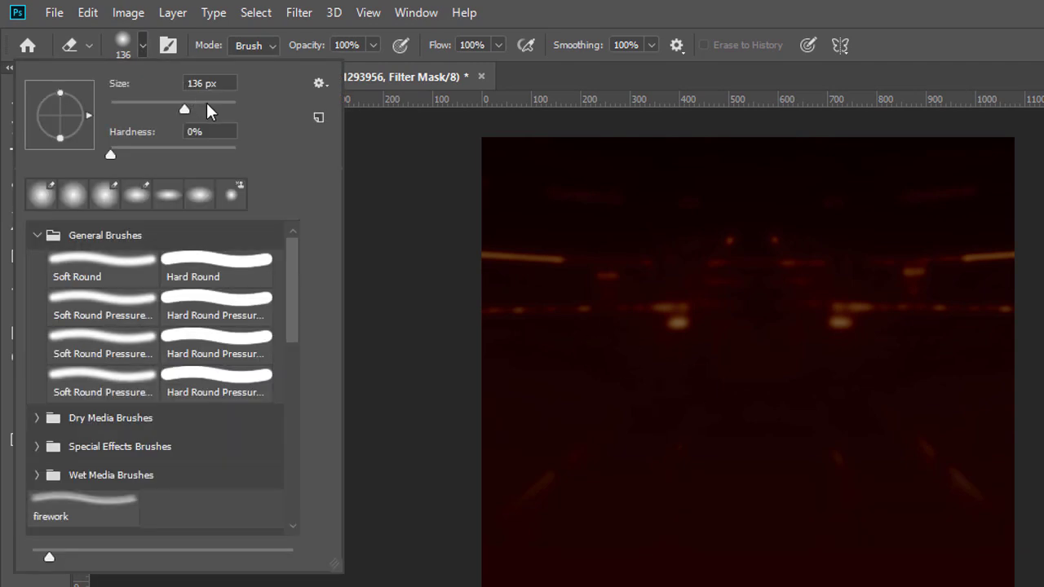
left_click(207, 103)
type("500")
key("Return")
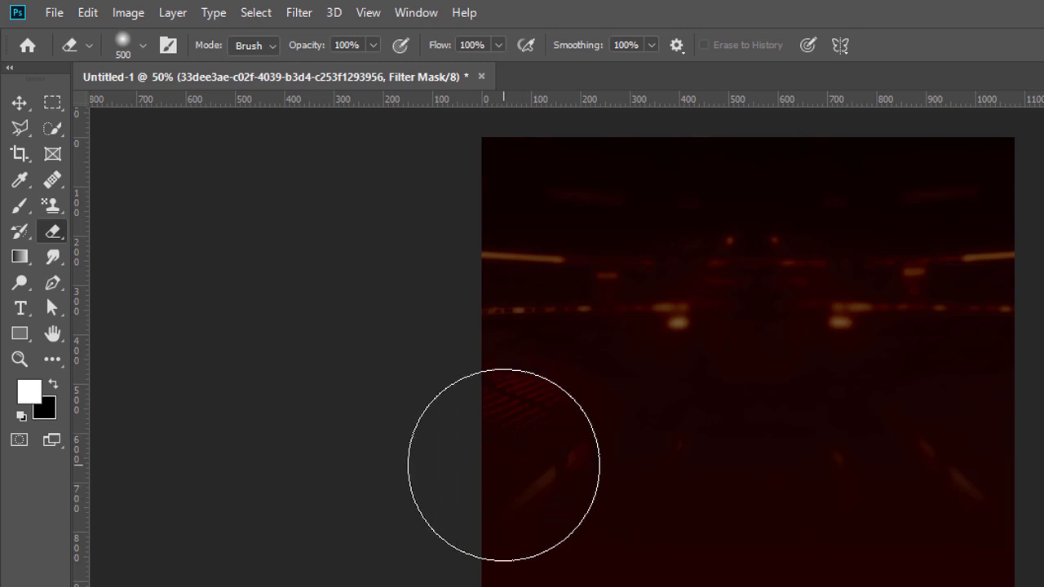
- Increase the Eraser's brush size to 700 px
left_click(143, 45)
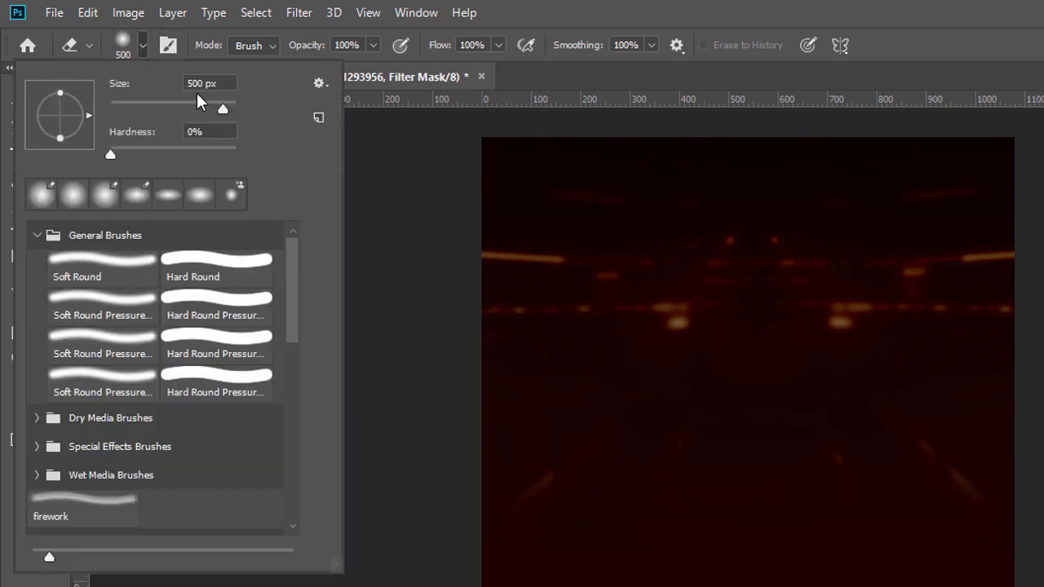
left_click(205, 85)
type("700")
key("Return")
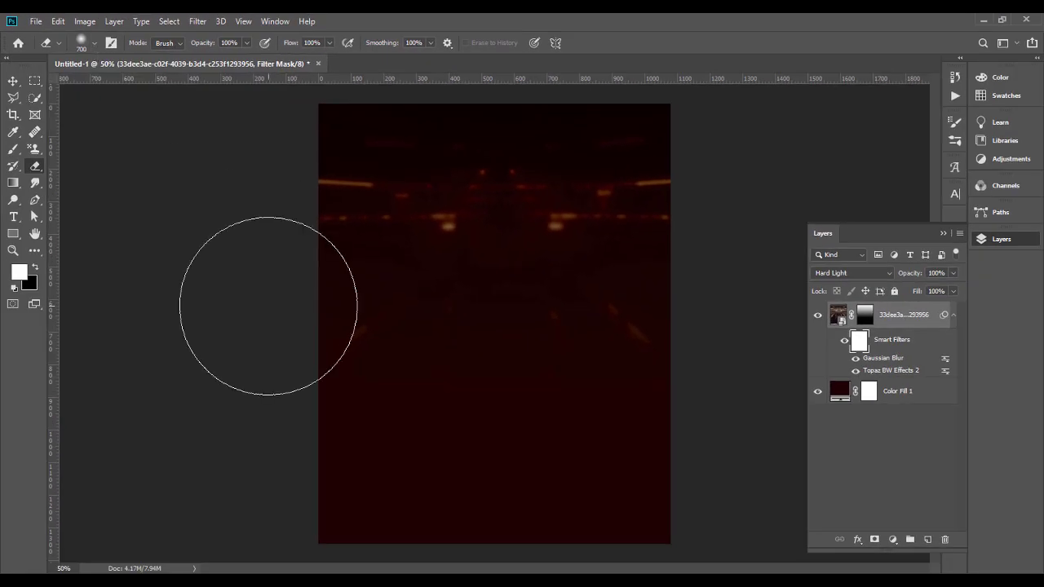
- Erase the filter mask over the seating on both sides of the arena to bring back sharp detail there
mouse_move(268, 306)
left_mouse_down()
mouse_move(334, 321)
mouse_move(339, 305)
mouse_move(317, 294)
mouse_move(326, 324)
left_mouse_up()
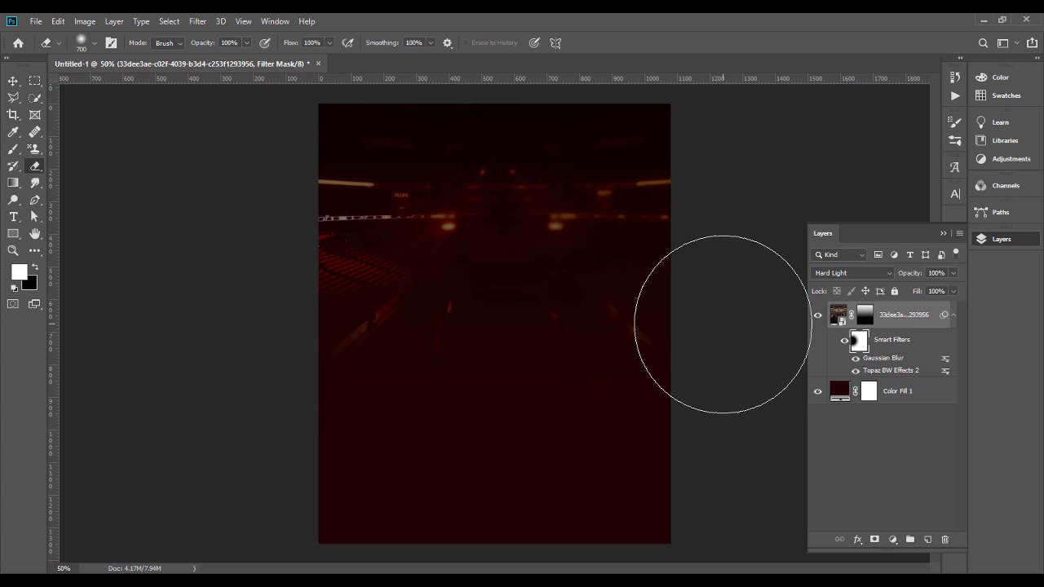
mouse_move(668, 319)
left_mouse_down()
mouse_move(622, 320)
mouse_move(636, 341)
left_mouse_up()
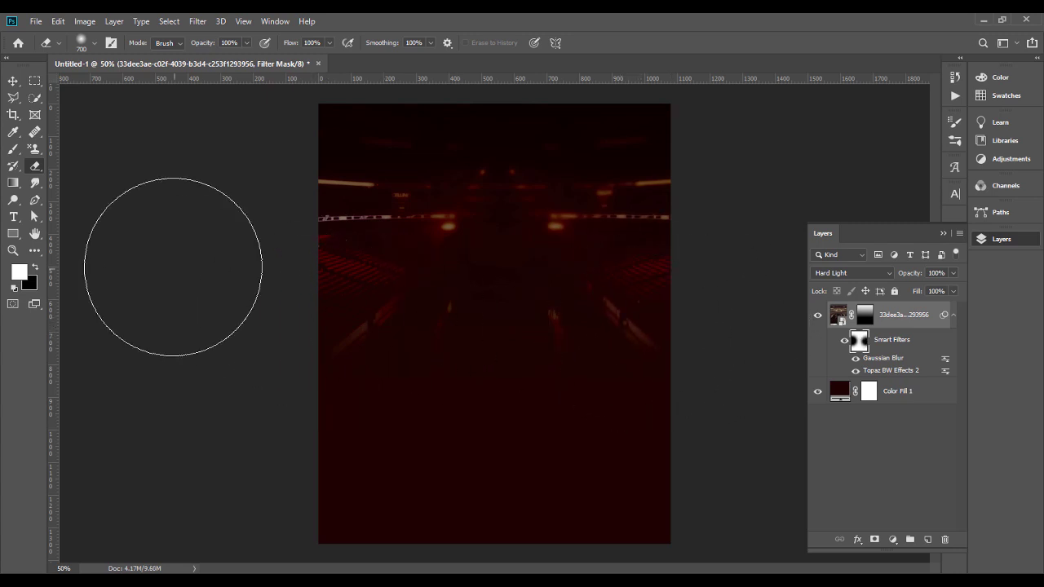
- Paint white on the filter mask with a 111 px brush to restore the blur over the light strips on both sides
left_click(14, 148)
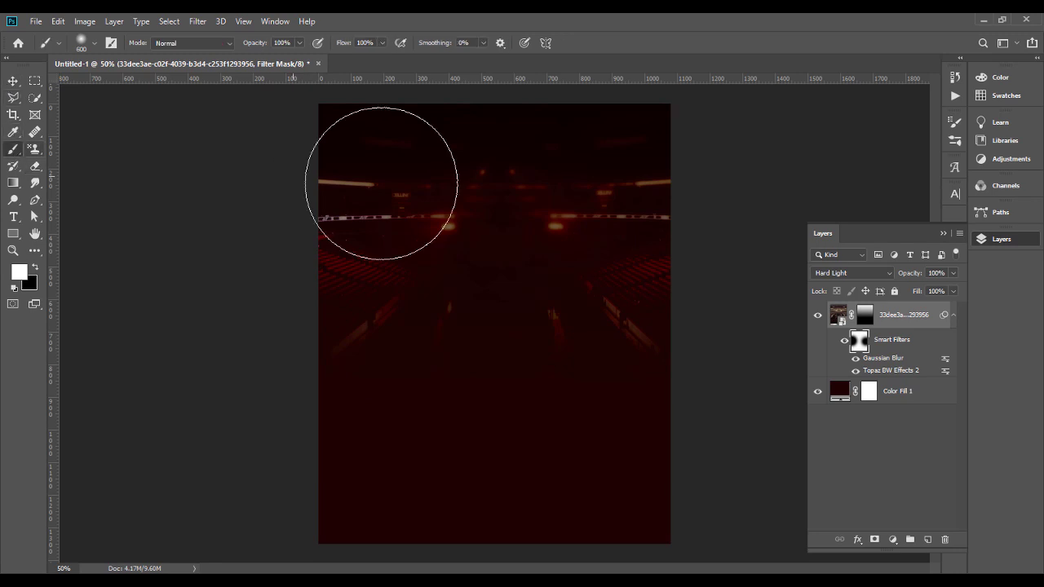
left_click(94, 44)
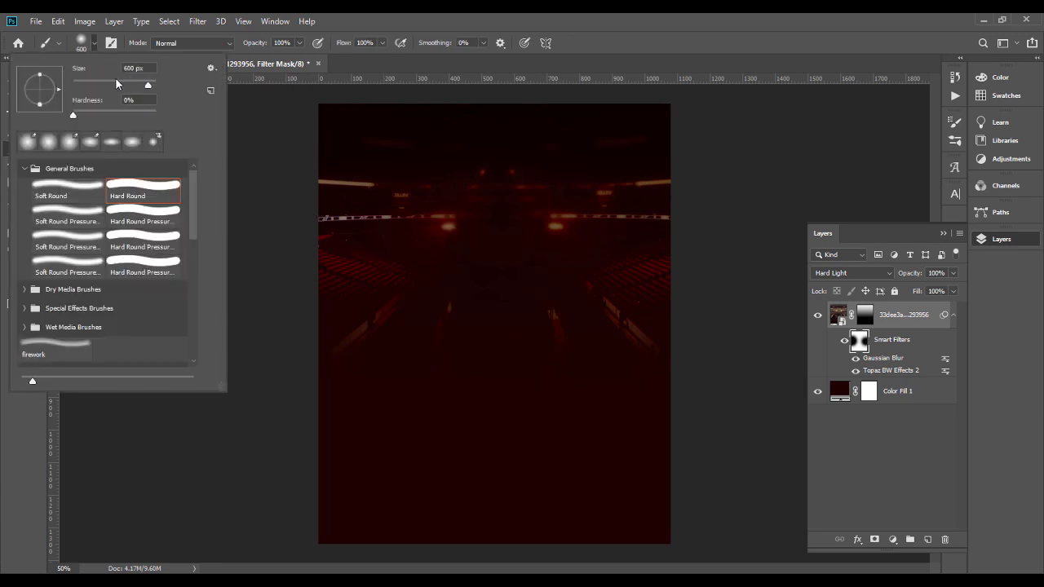
left_click(109, 80)
left_click_drag(116, 84, 118, 84)
left_click_drag(443, 207, 304, 217)
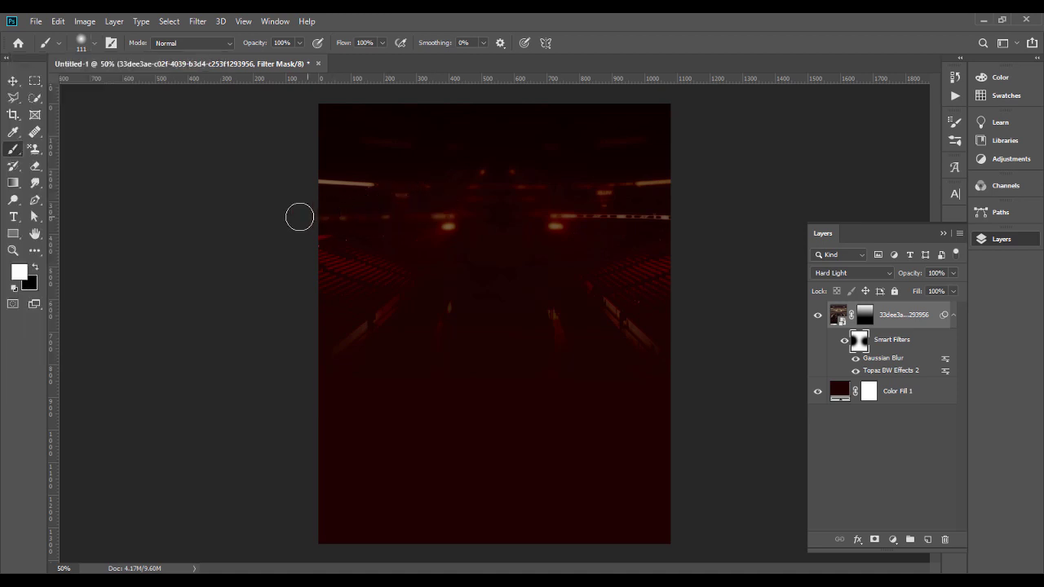
left_click_drag(397, 185, 290, 182)
mouse_move(601, 184)
left_mouse_down()
mouse_move(702, 168)
mouse_move(620, 211)
left_mouse_up()
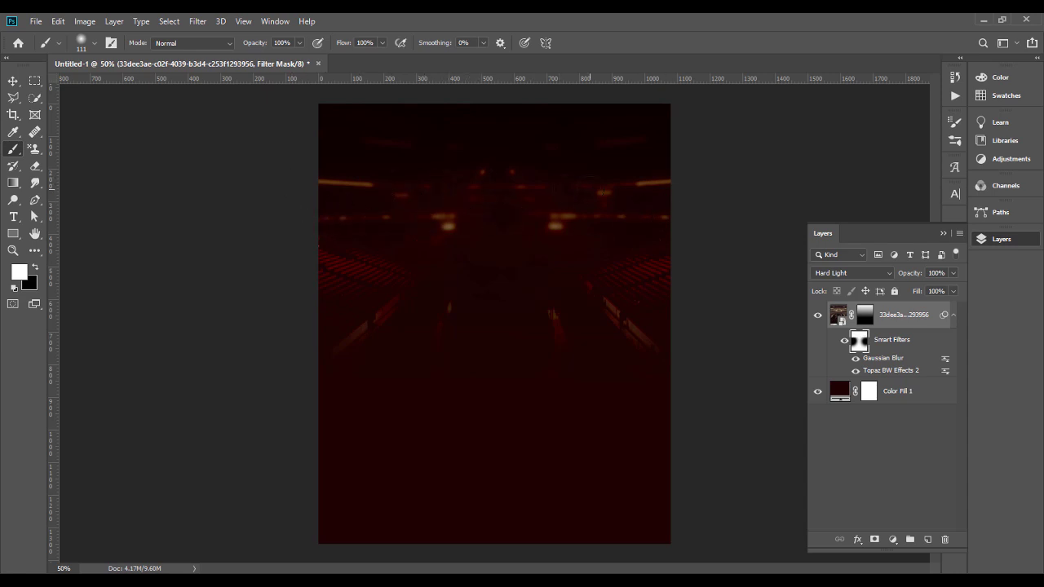
- Collapse the arena photo's smart filter list and add a new empty layer above the photo
key("v")
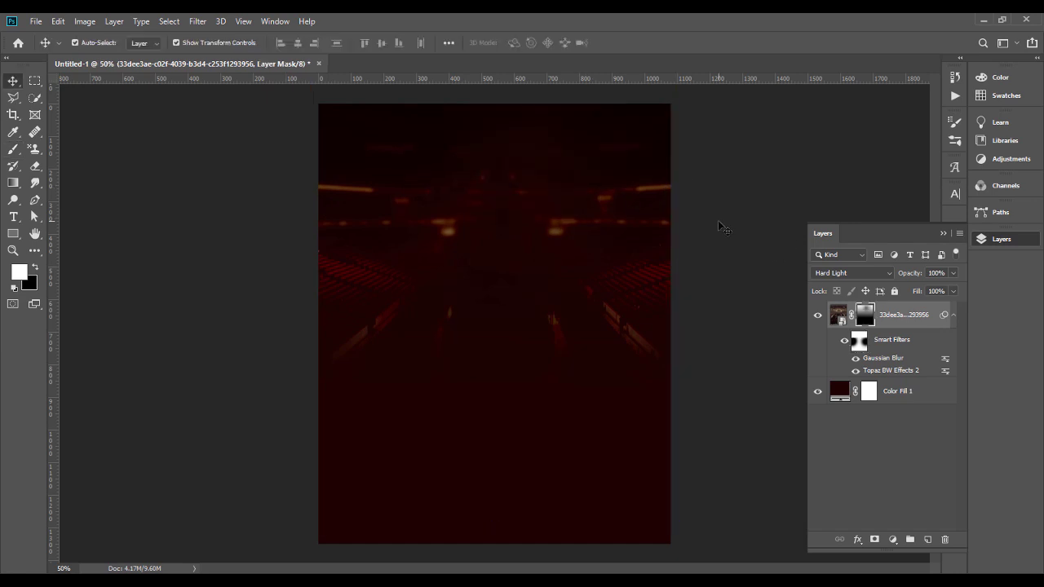
left_click(722, 227)
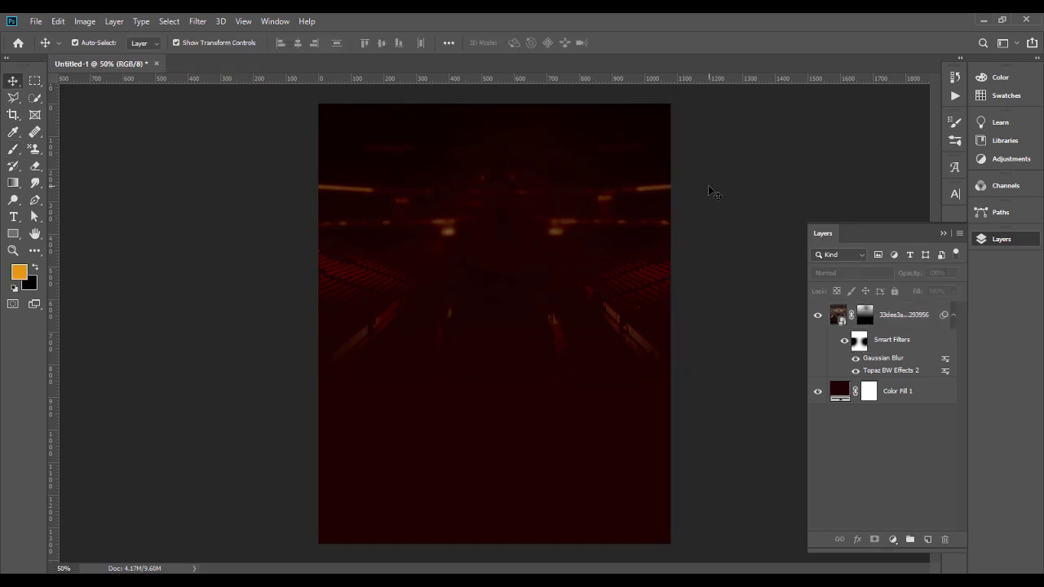
left_click(954, 316)
left_click(923, 318)
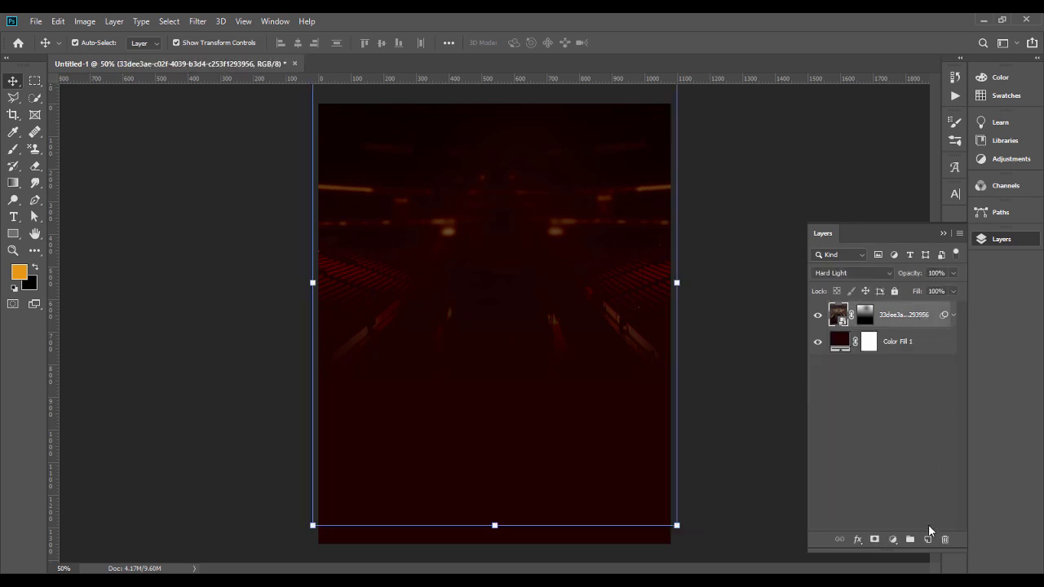
left_click(927, 540)
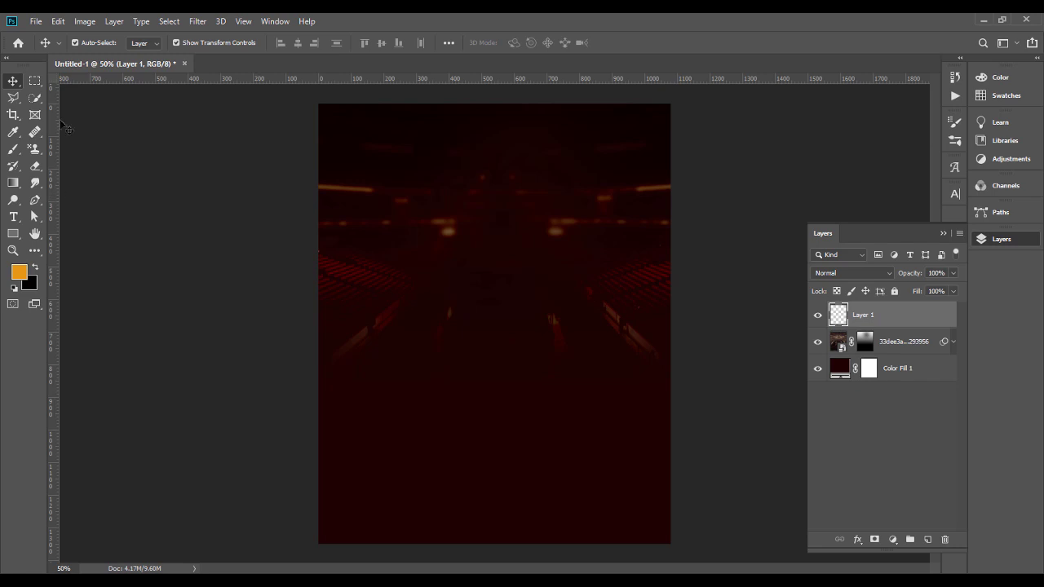
- Set up the Brush with orange foreground colour f28504 and a size of 700 px
left_click(14, 149)
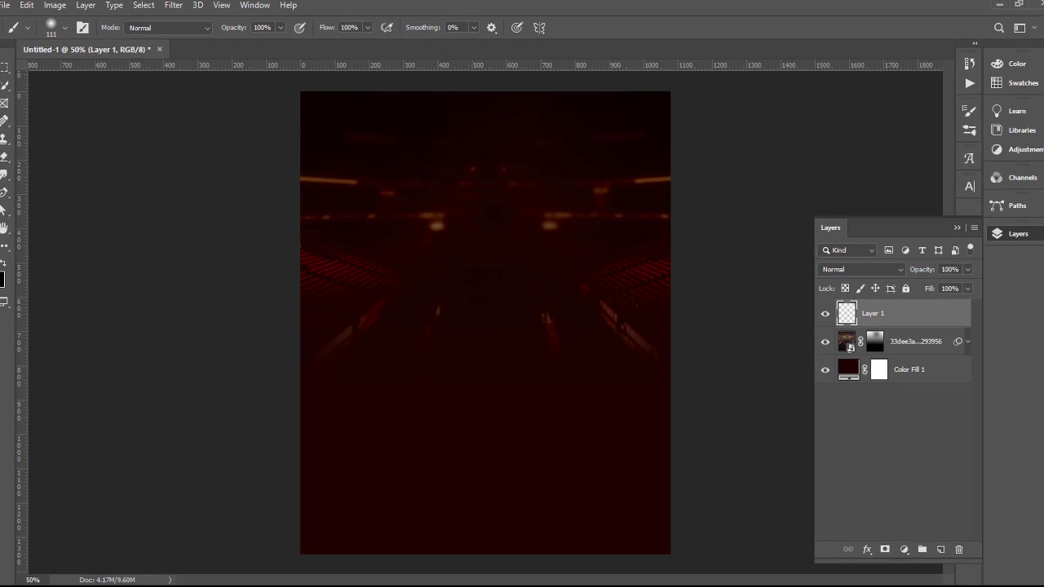
left_click(1, 278)
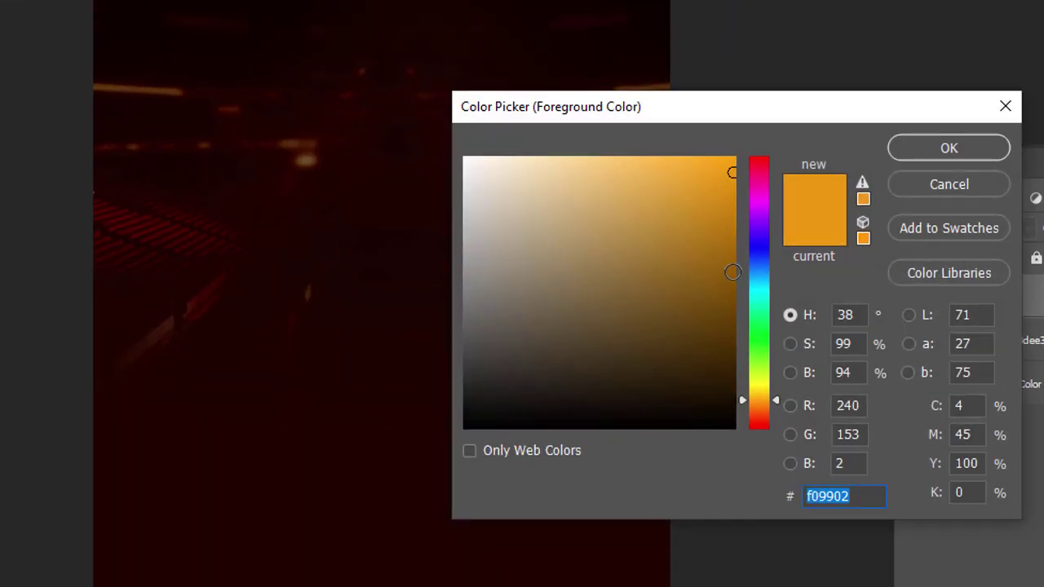
left_click_drag(758, 401, 761, 402)
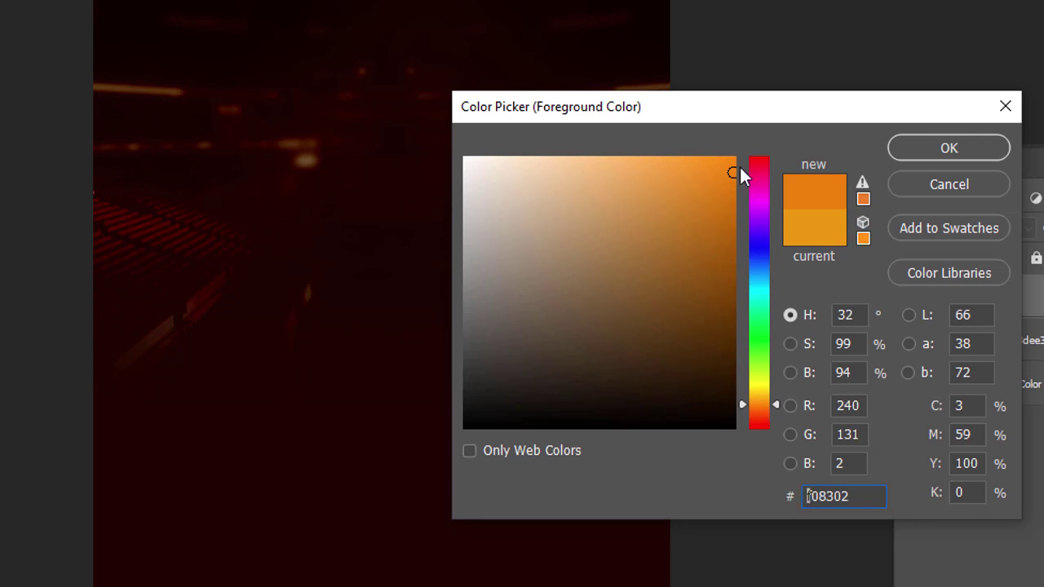
left_click_drag(732, 172, 731, 171)
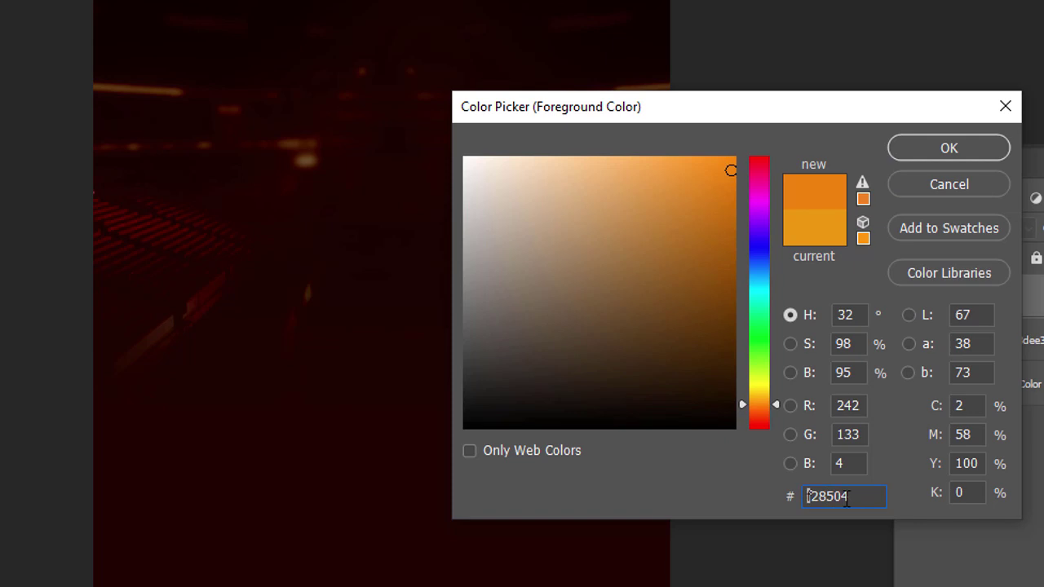
left_click(946, 152)
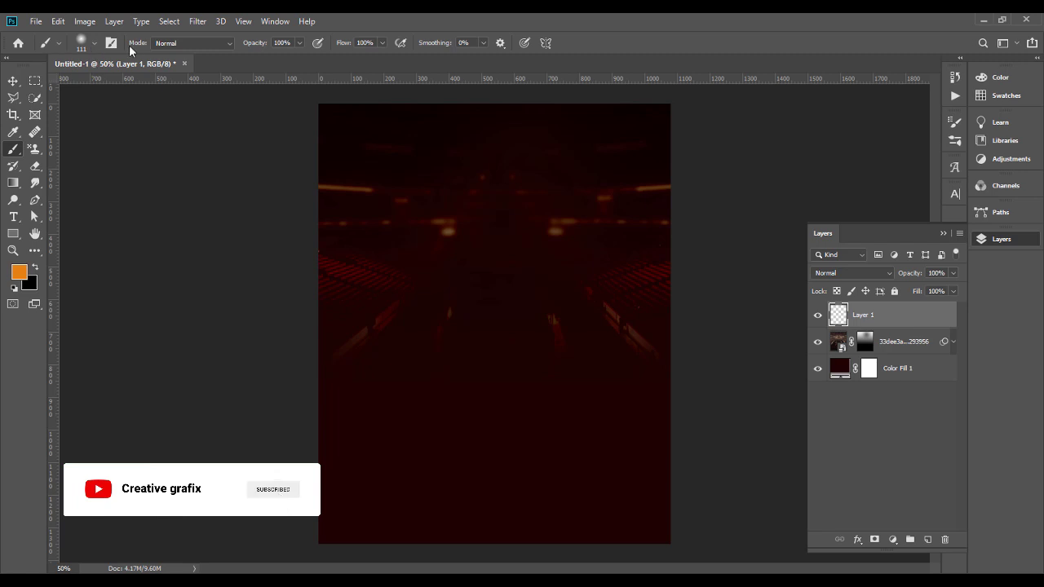
left_click(95, 45)
type("700")
key("Return")
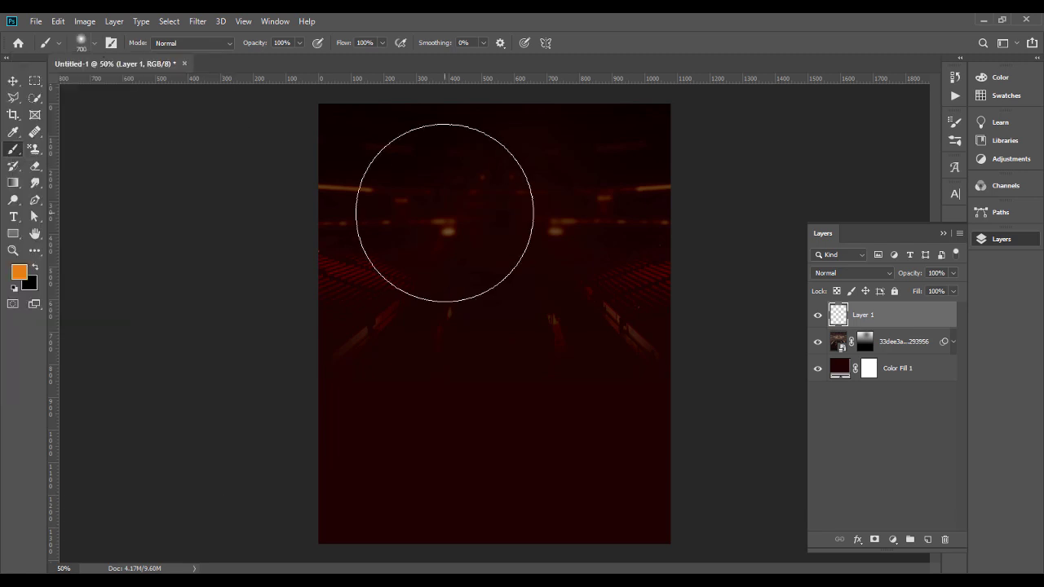
left_click(327, 120)
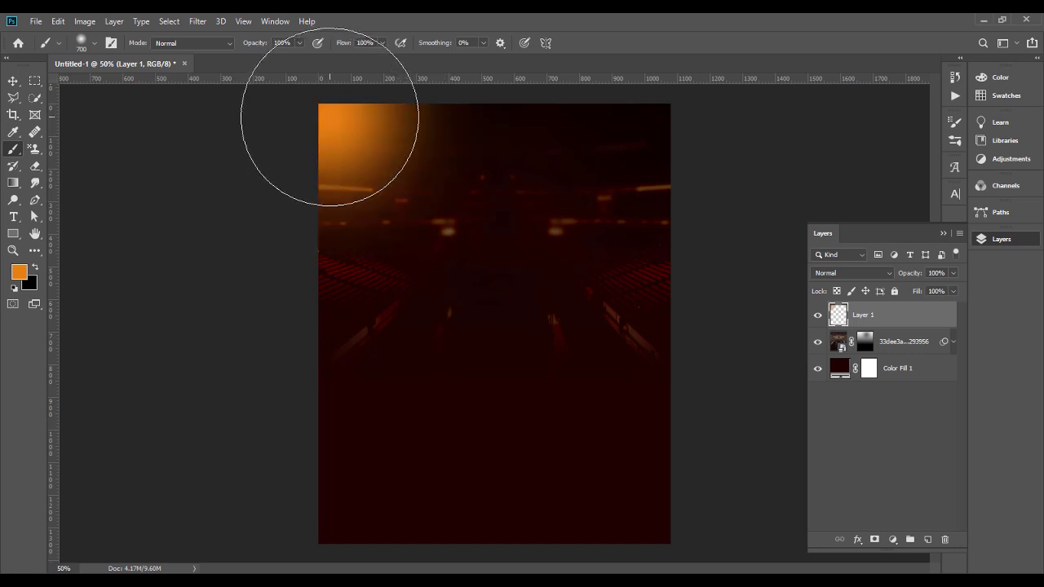
key("ctrl+z")
key("ctrl+minus")
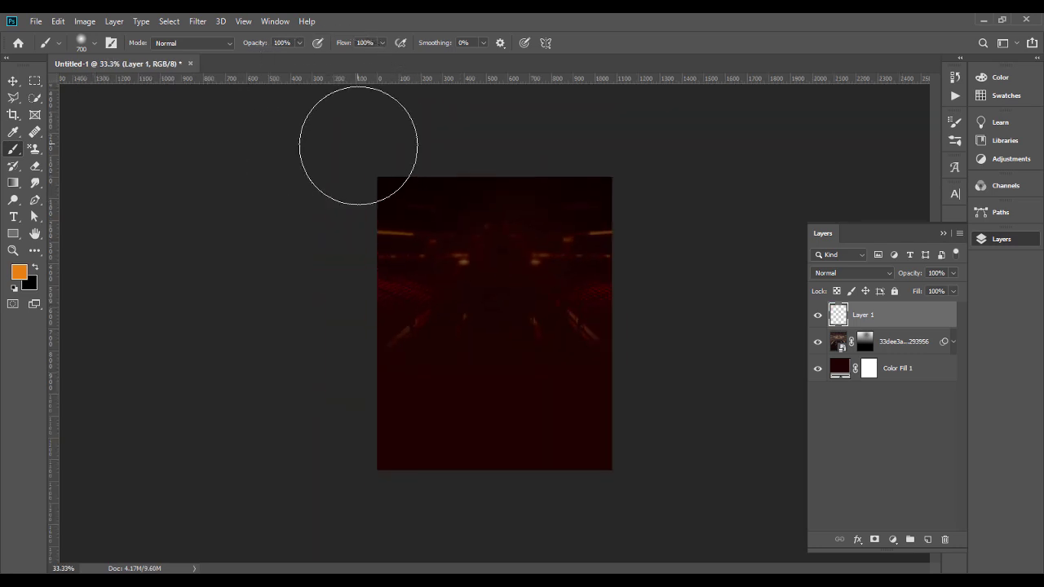
left_click(375, 165)
key("ctrl+z")
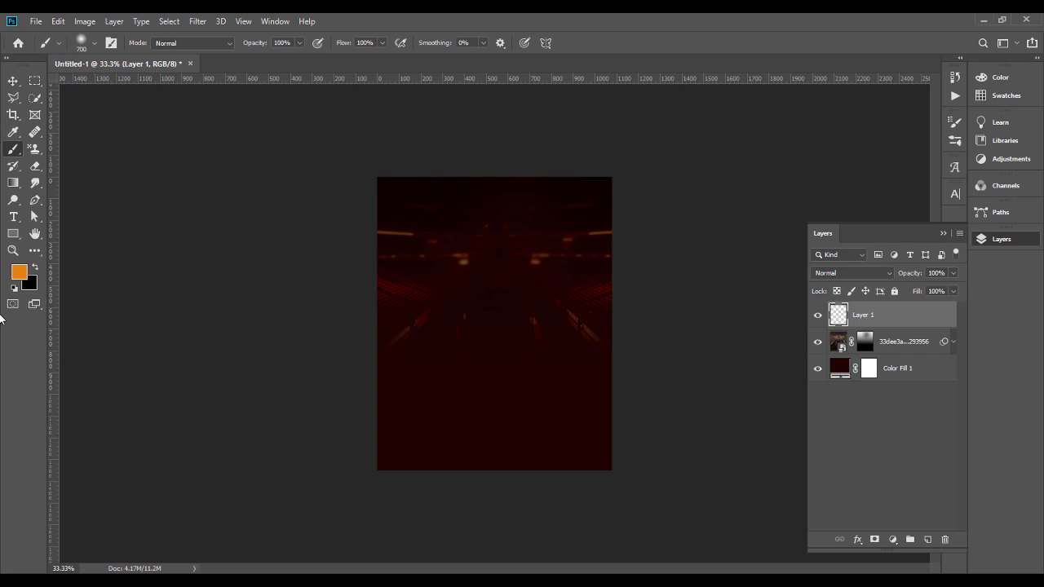
- Set the foreground colour to orange f27a04 and paint a soft glow in the canvas's upper-left corner
left_click(21, 278)
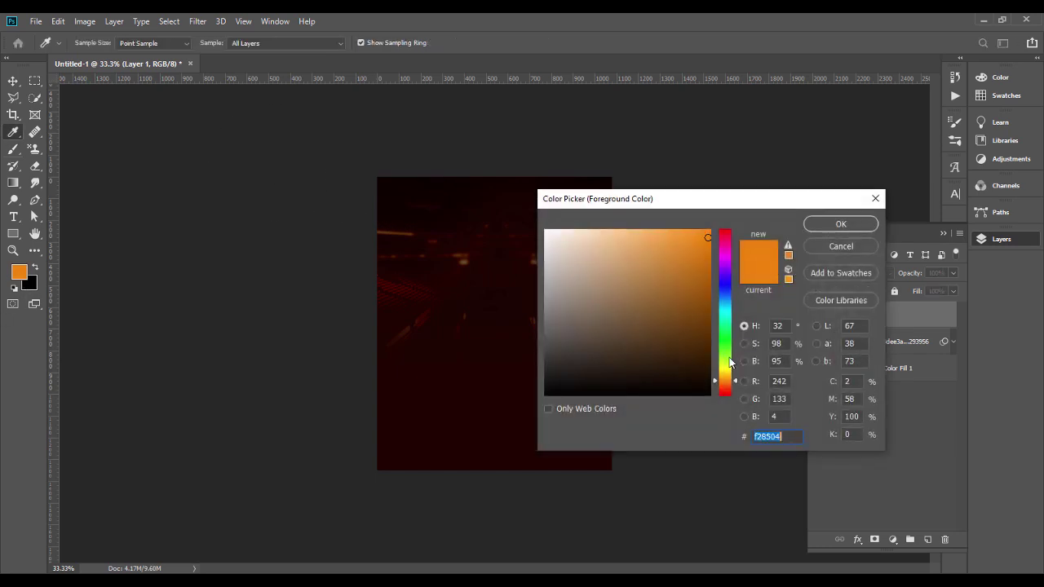
left_click_drag(733, 386, 733, 387)
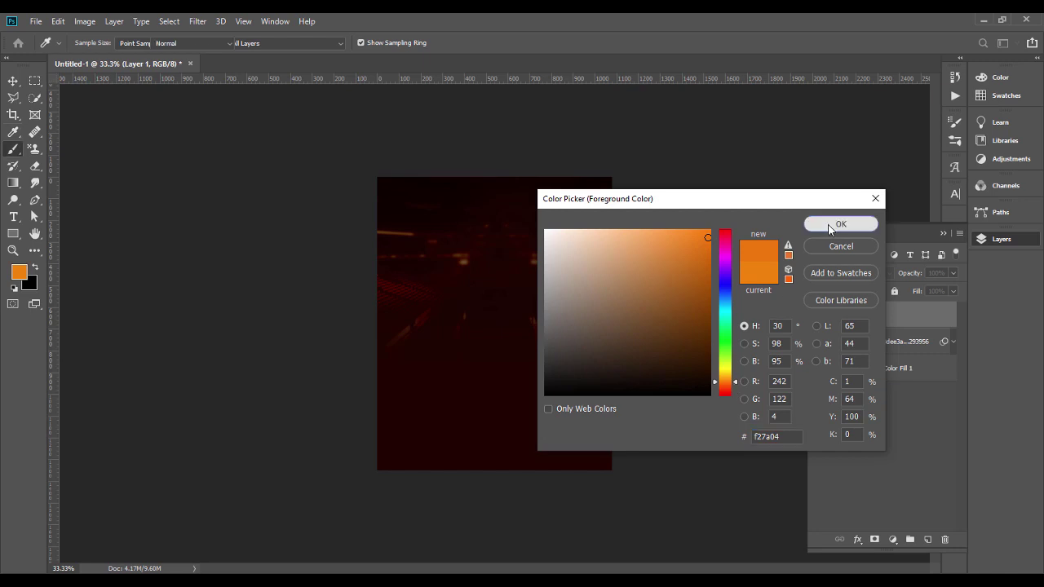
left_click(840, 224)
left_click(384, 179)
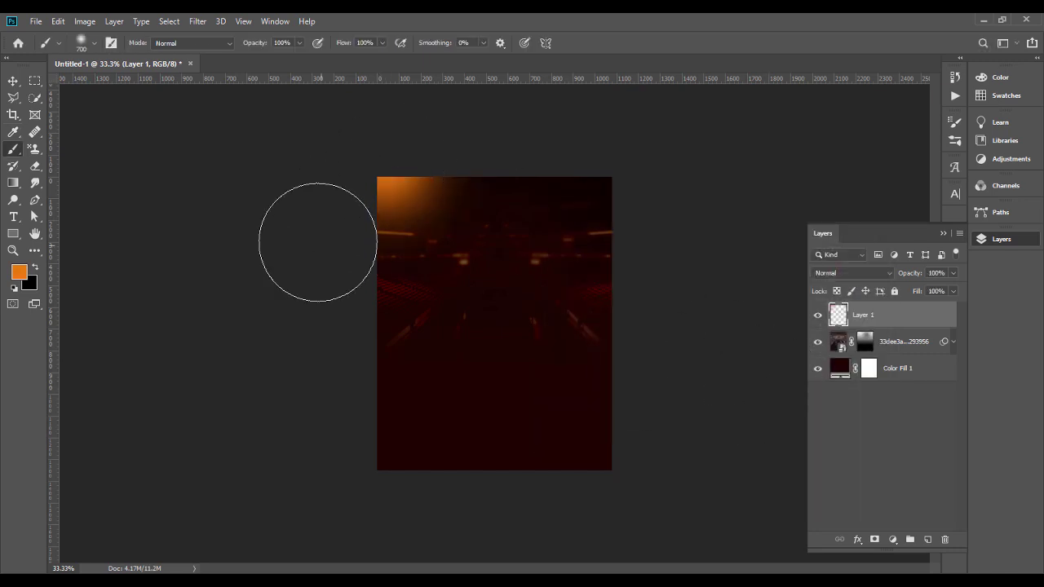
- Set the foreground colour to red f21504 and paint a soft glow in the canvas's lower-right corner
left_click(16, 274)
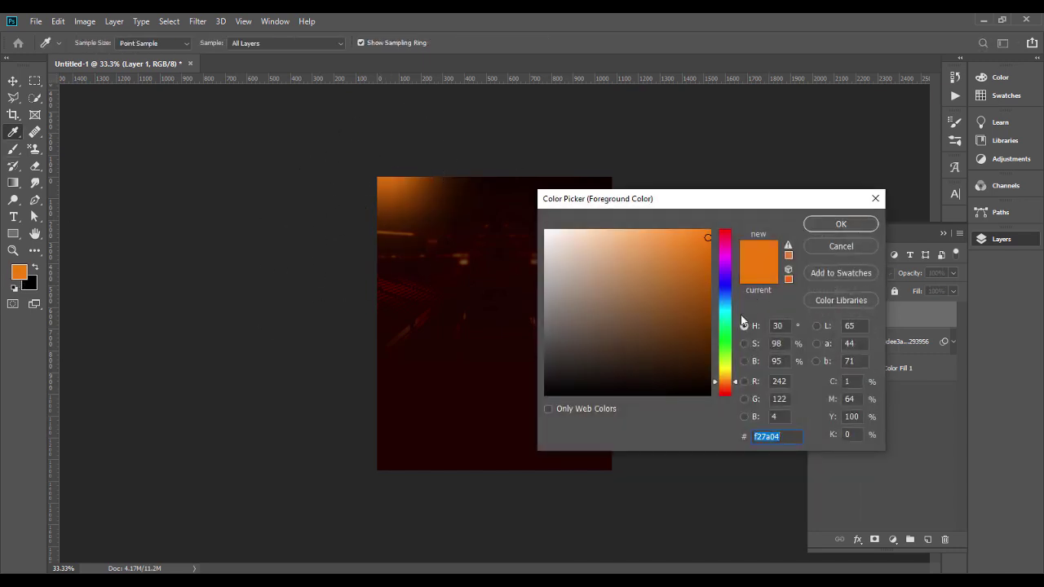
left_click_drag(734, 384, 734, 394)
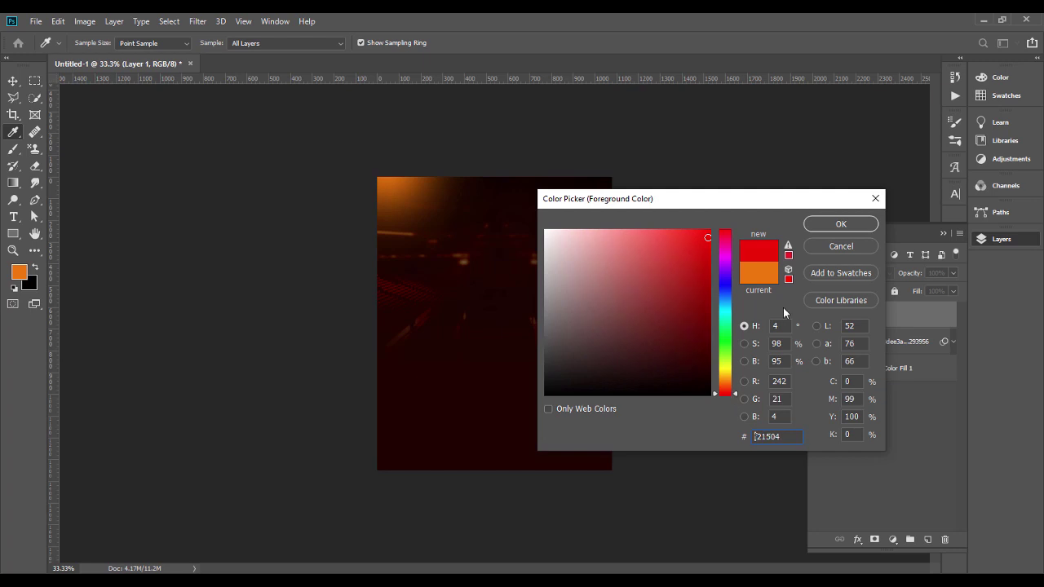
key("b")
left_click(840, 224)
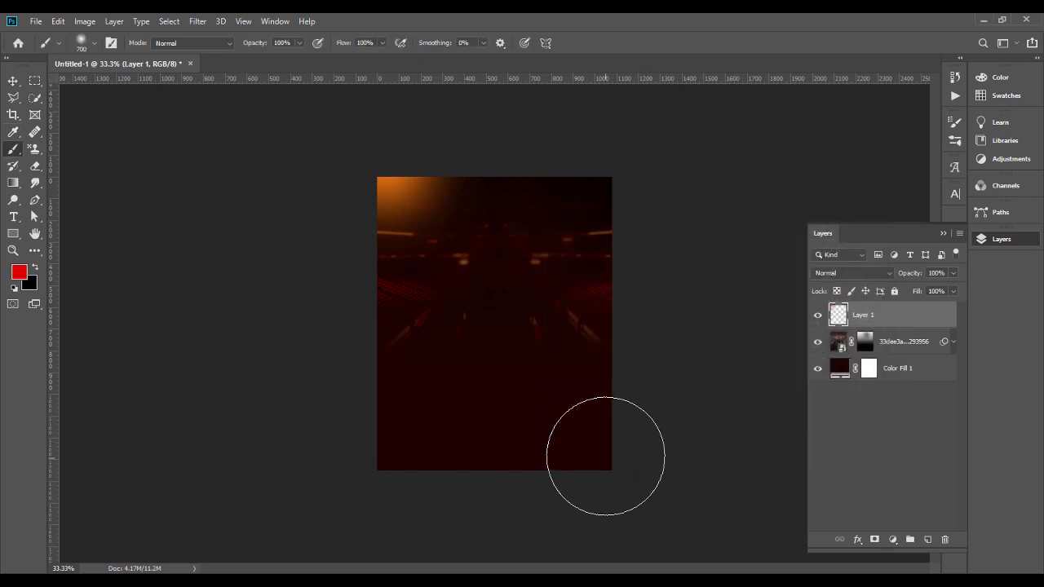
left_click(603, 448)
key("ctrl+z")
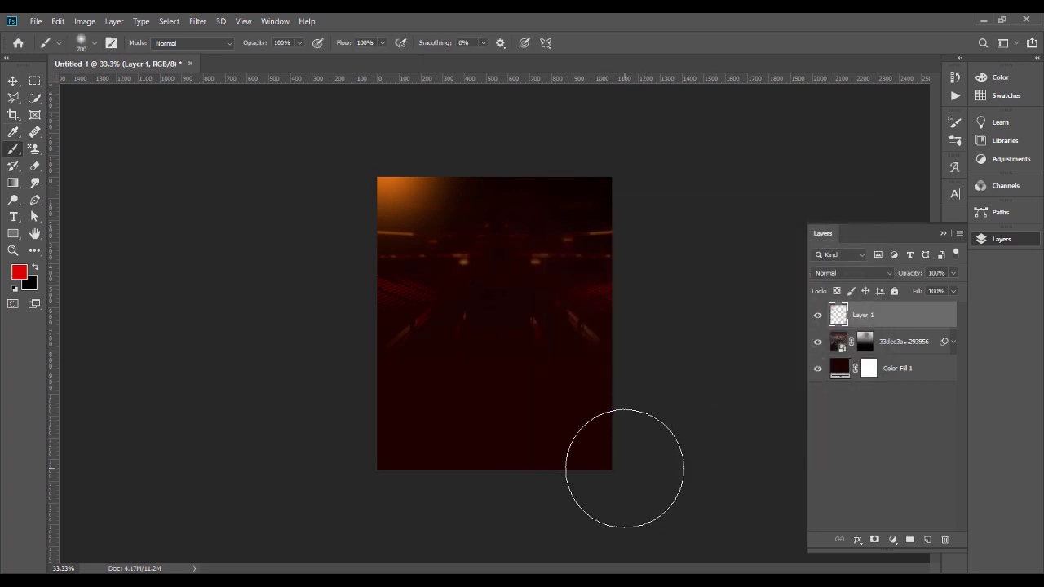
left_click(628, 467)
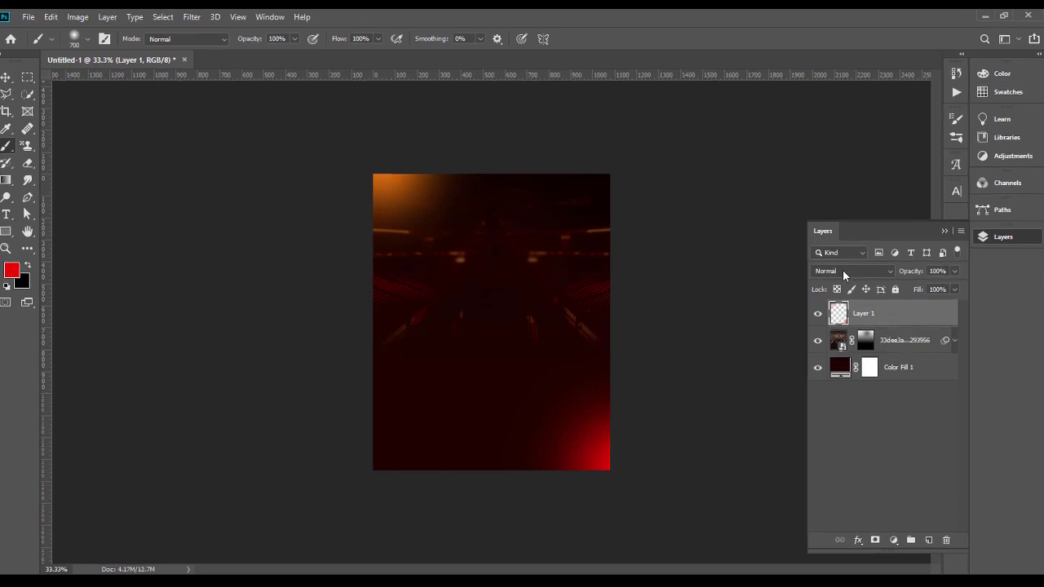
- Change the glow layer's blend mode to Screen and lower its opacity to 62%
left_click(841, 273)
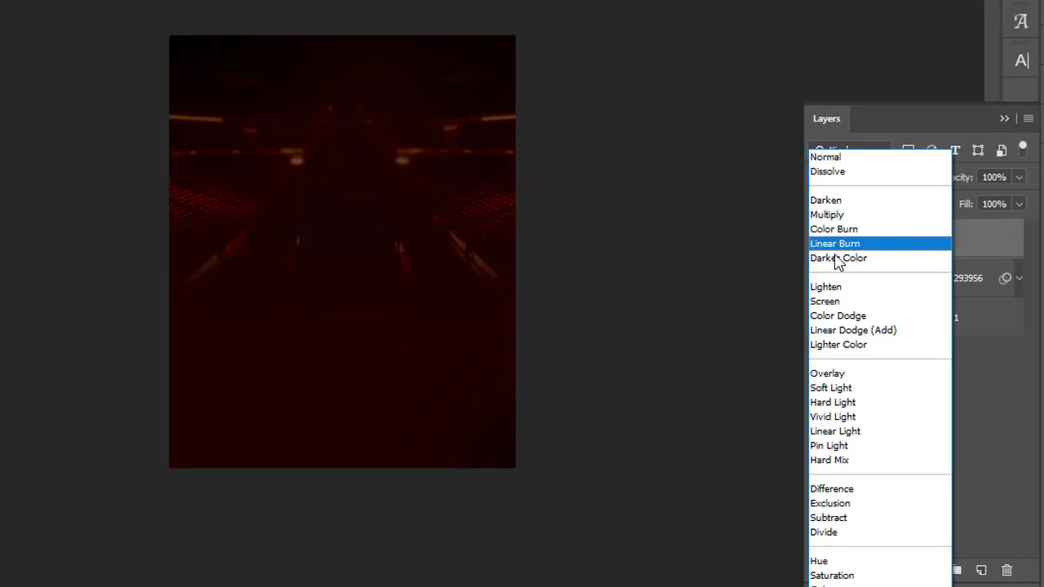
left_click(832, 301)
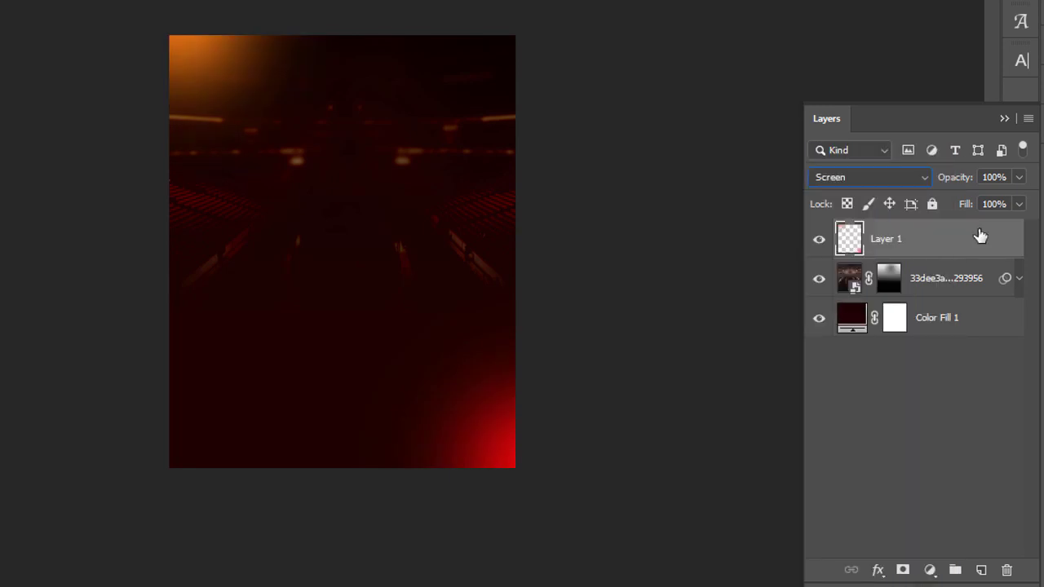
left_click(1019, 177)
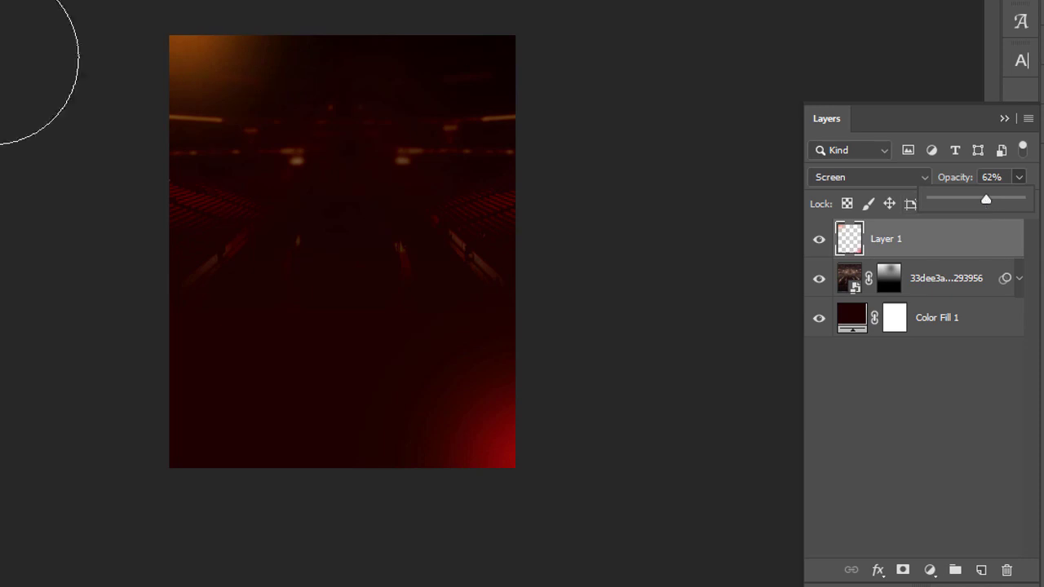
key("ctrl+t")
key("ctrl+plus")
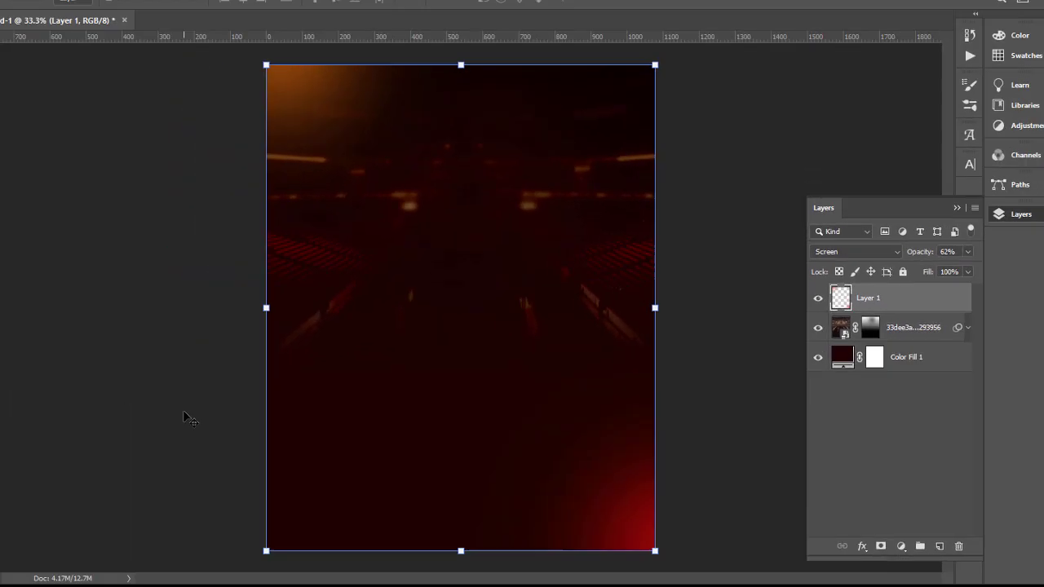
left_click(243, 418)
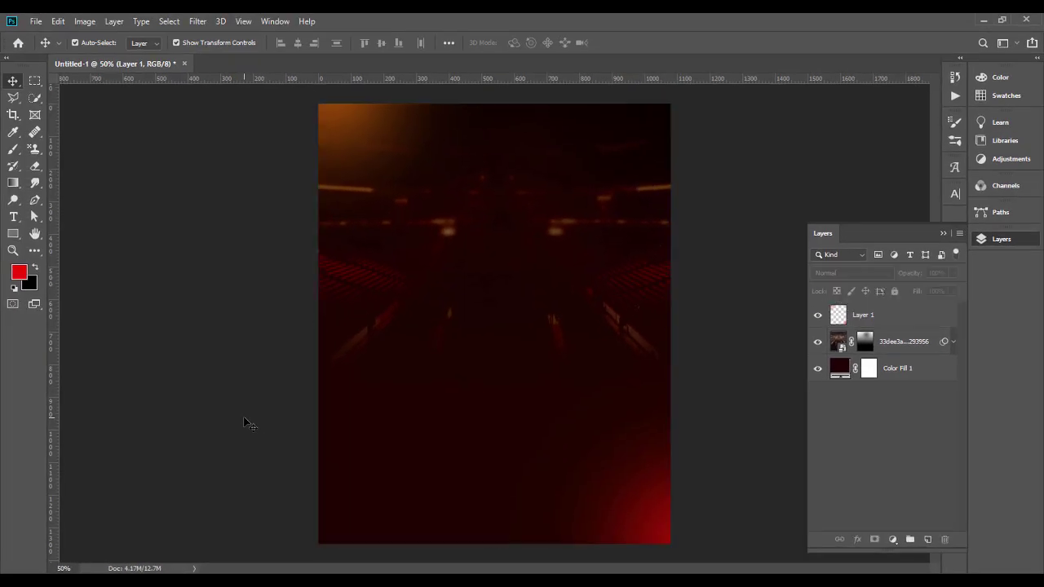
- Add another empty layer above the glow layer and choose the Brush for it
left_click(910, 319)
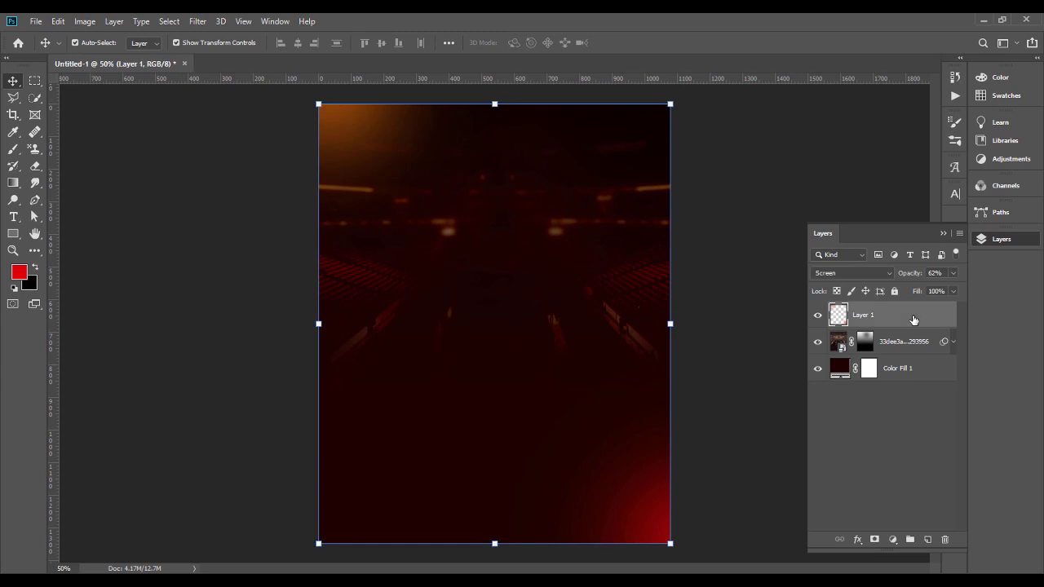
left_click(927, 539)
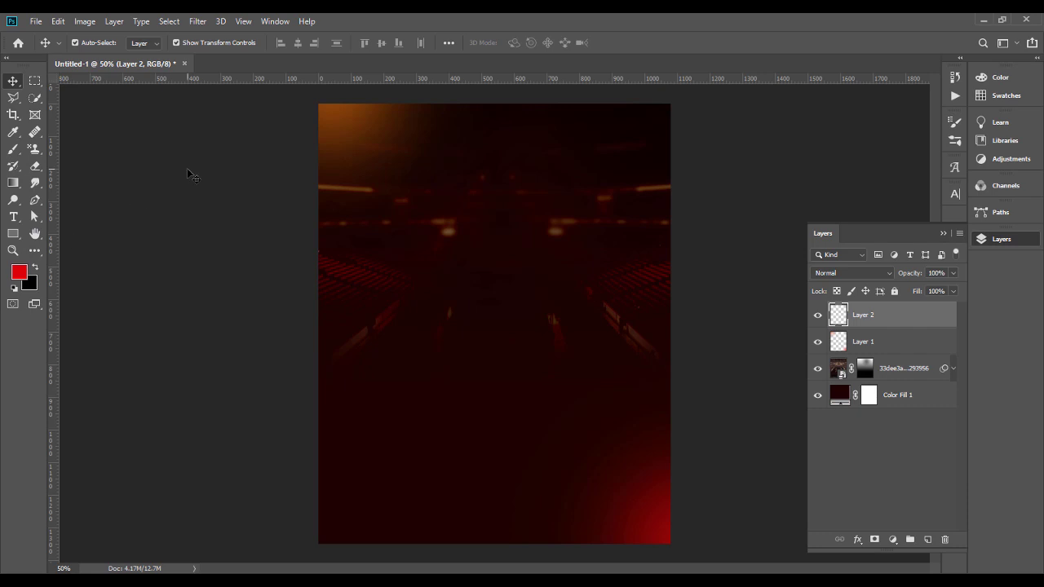
left_click(13, 148)
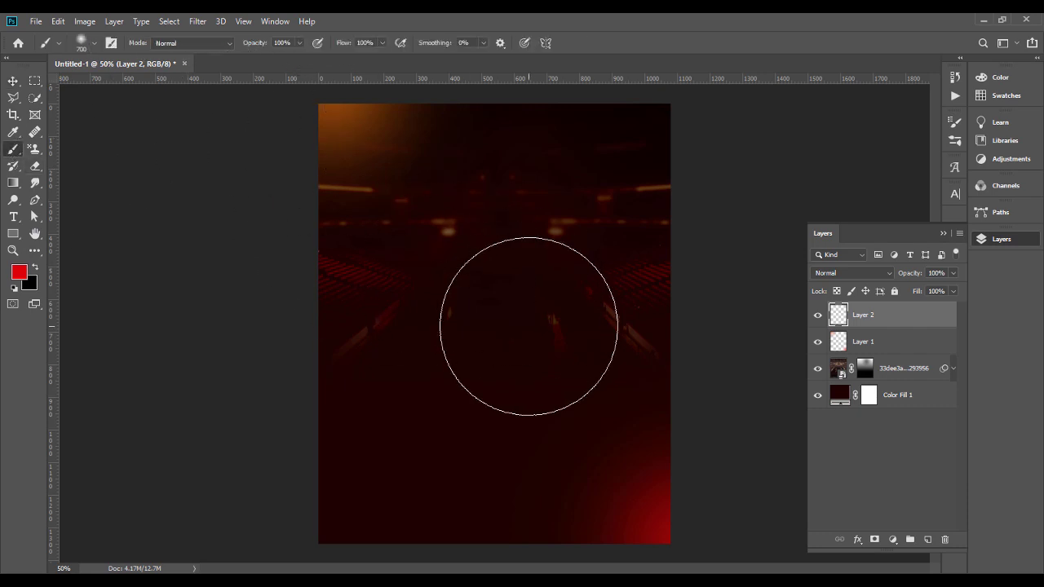
- Paint a soft red glow in the centre of the canvas and add another empty layer above it
left_click(494, 320)
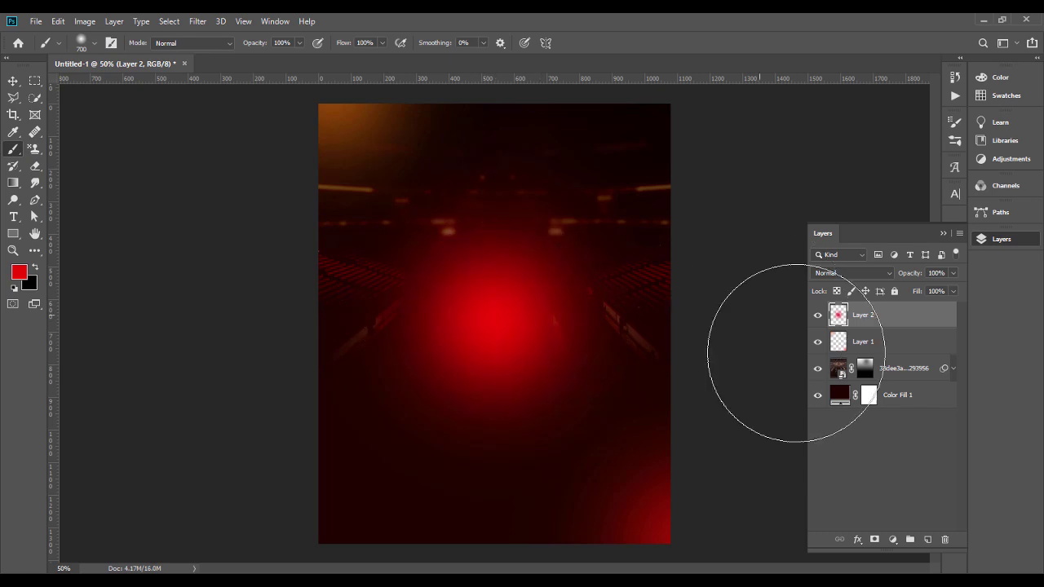
left_click(927, 540)
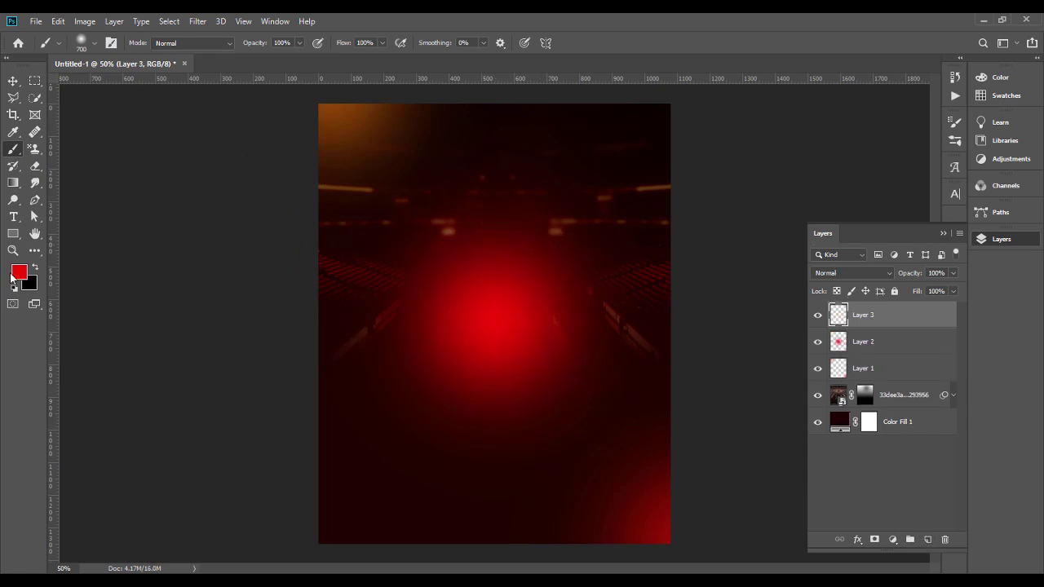
- Set the foreground colour to yellow f2b704 and paint a 600 px soft glow over the centre of the red one
left_click(19, 272)
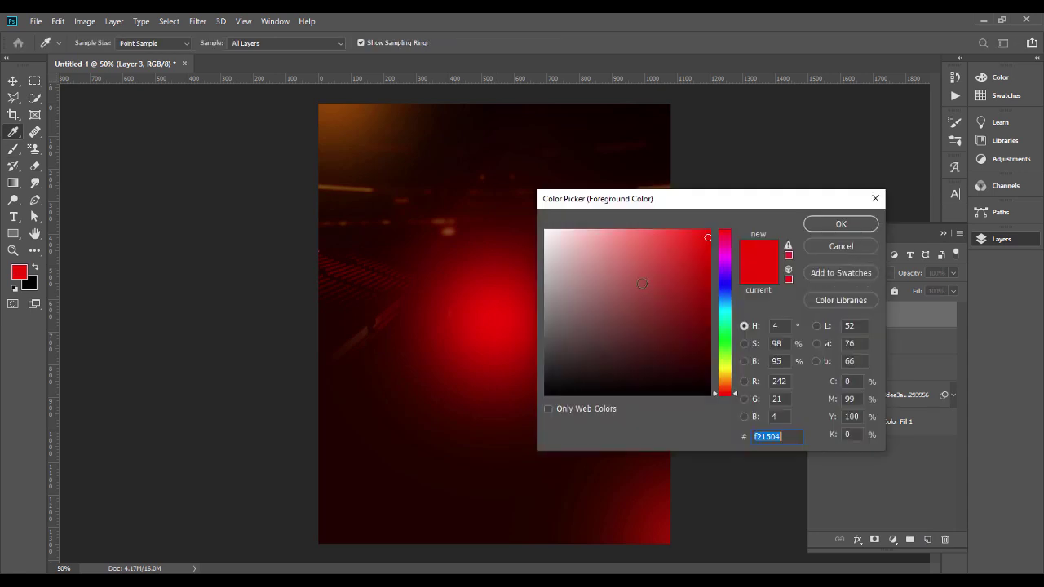
left_click(724, 382)
left_click_drag(727, 388, 730, 380)
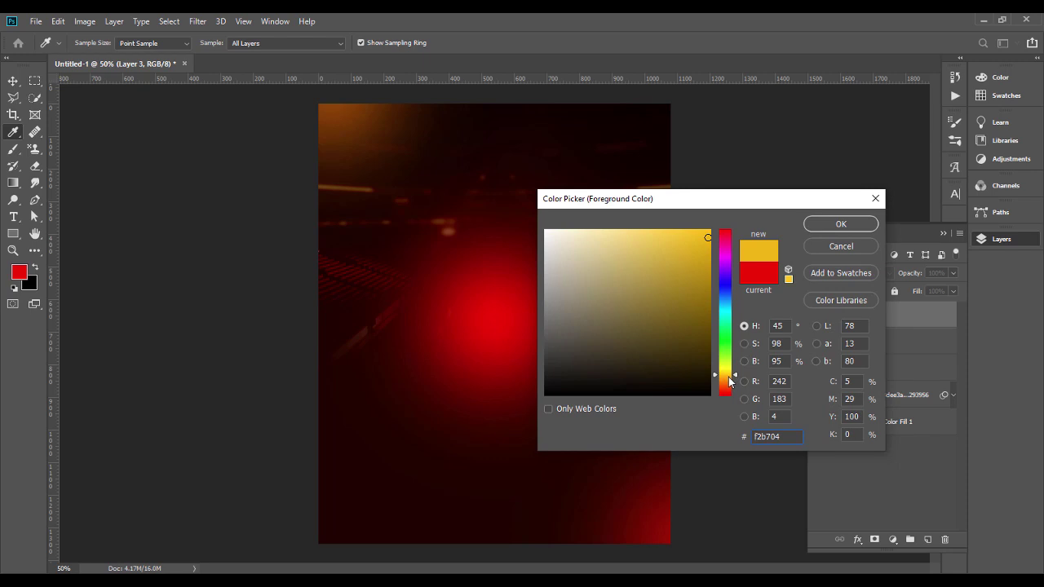
left_click(841, 223)
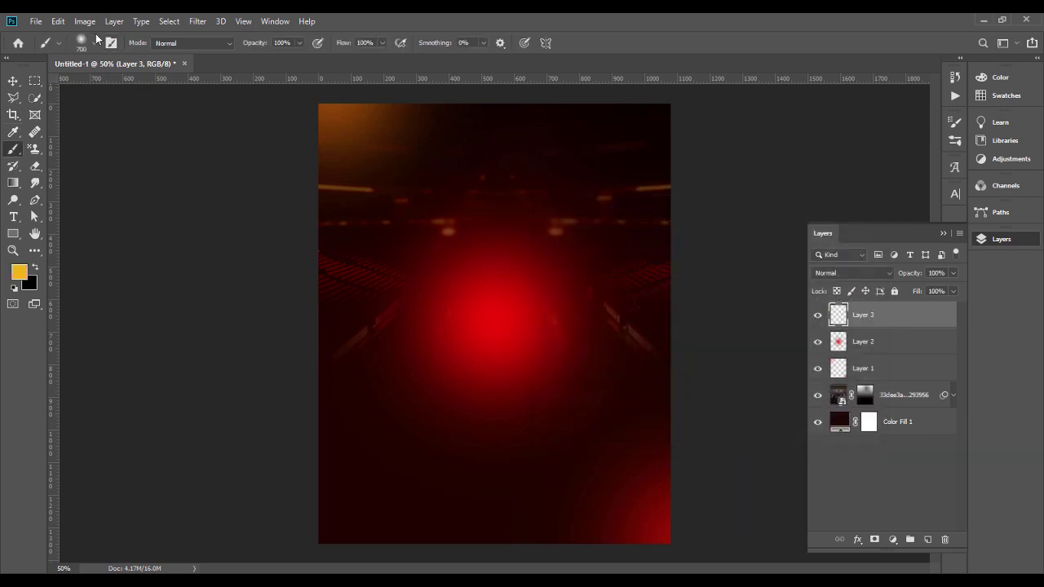
left_click(95, 43)
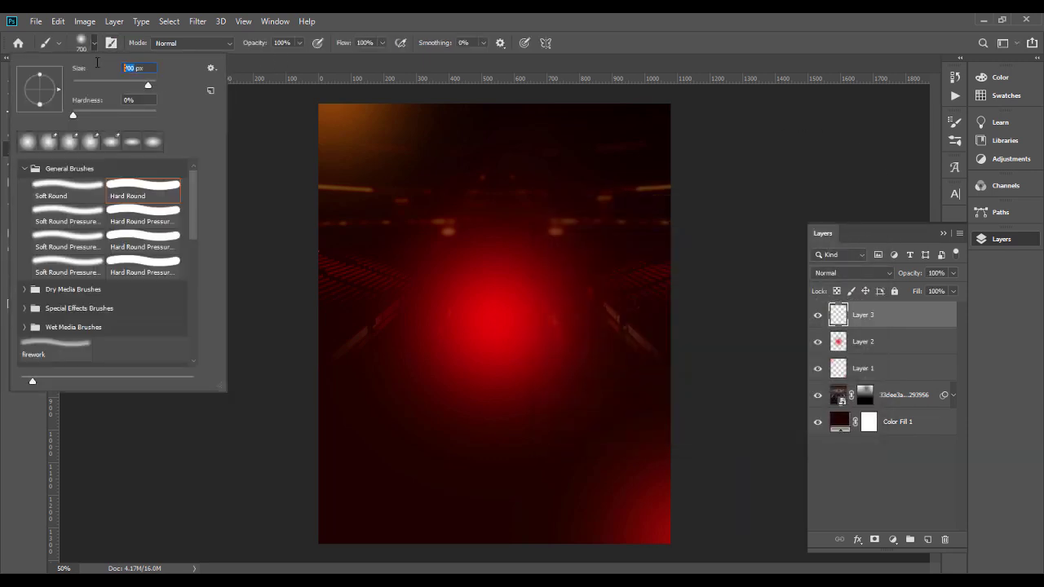
type("600")
key("Return")
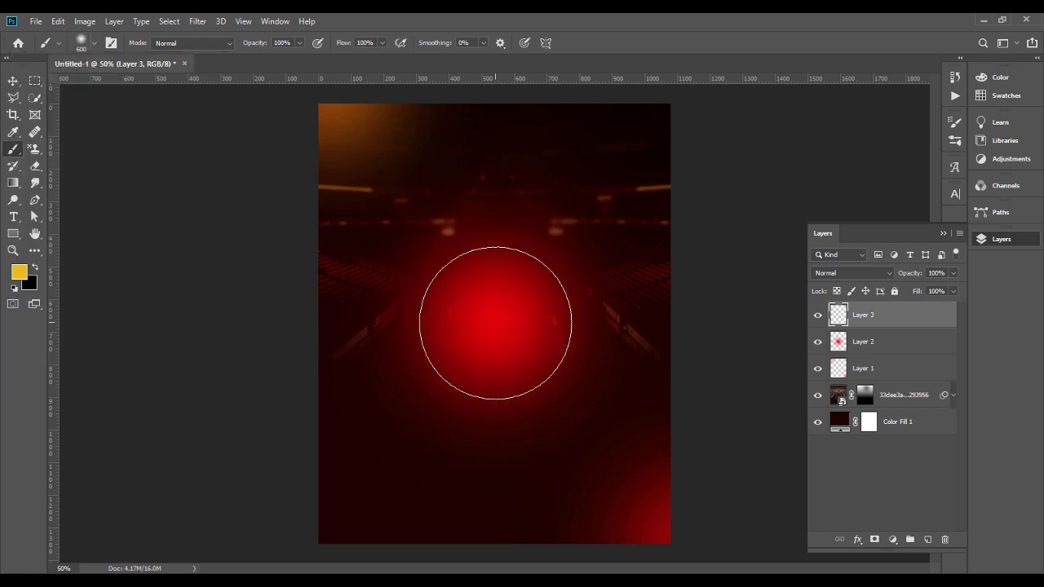
left_click(494, 320)
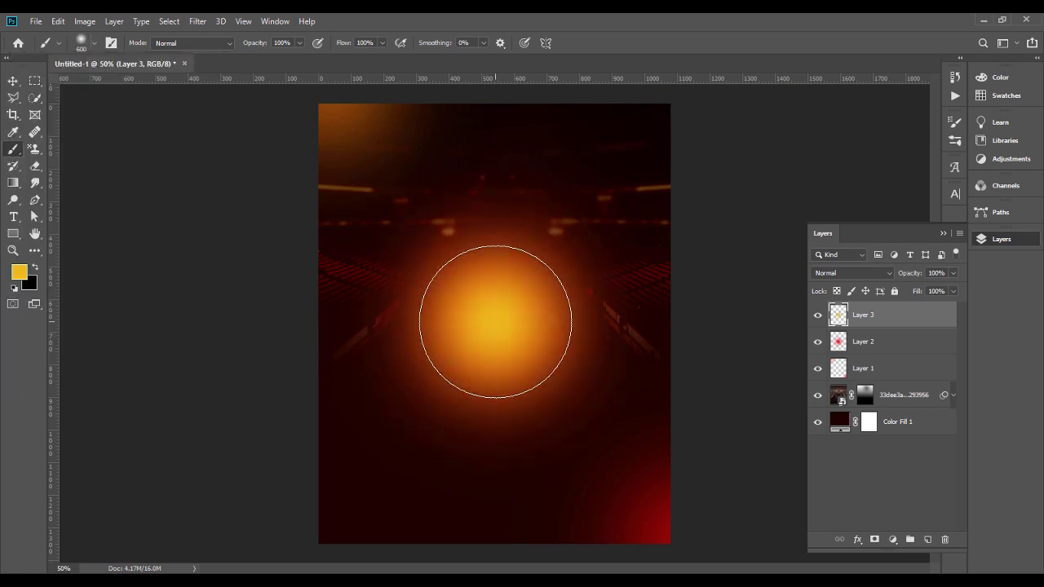
- Change the blend mode of both central glow layers, Layer 2 and Layer 3, to Screen
left_click(871, 346)
left_click(861, 274)
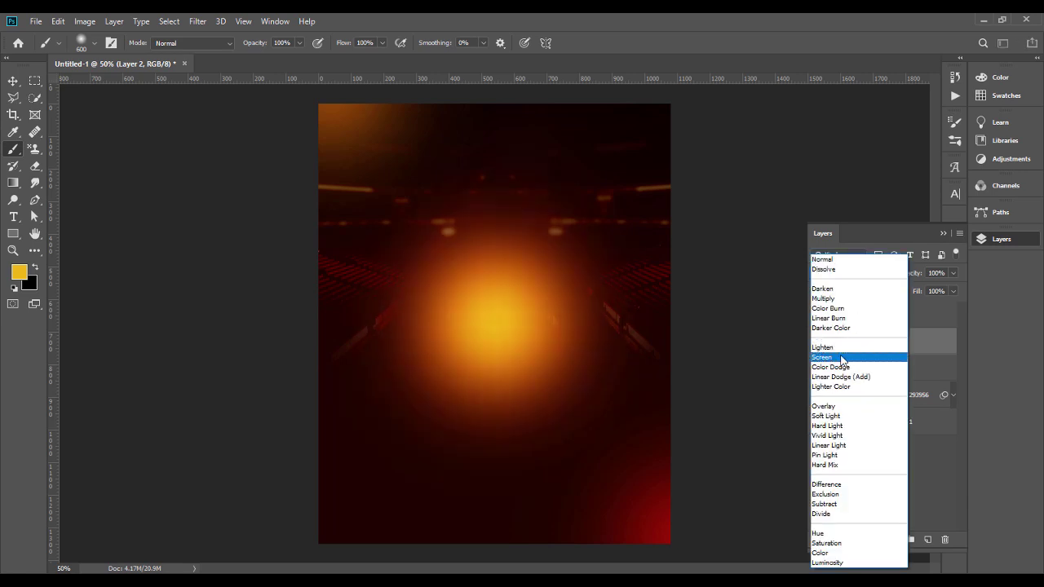
left_click(841, 359)
left_click(887, 319)
left_click(858, 273)
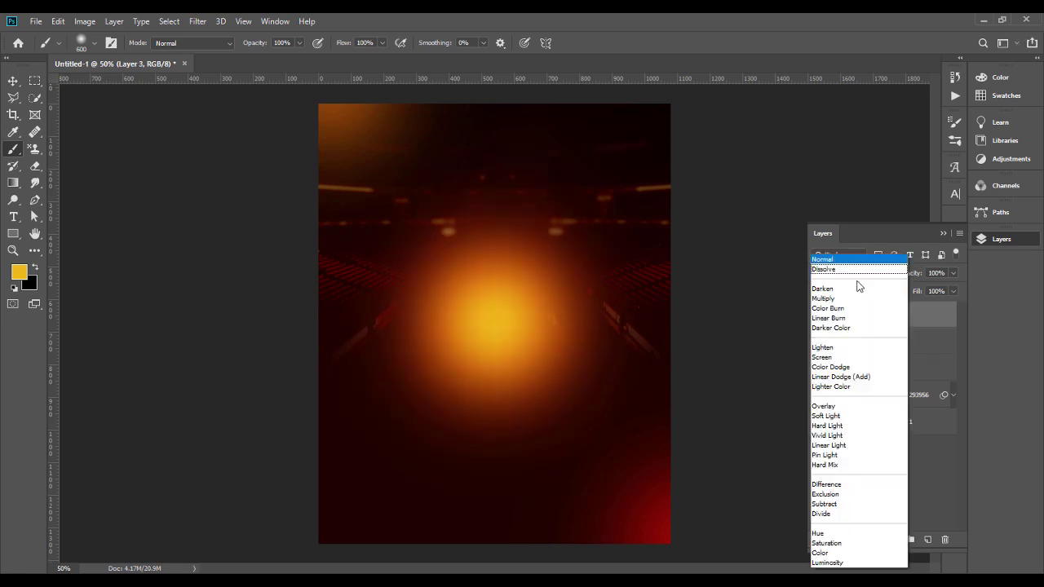
left_click(848, 357)
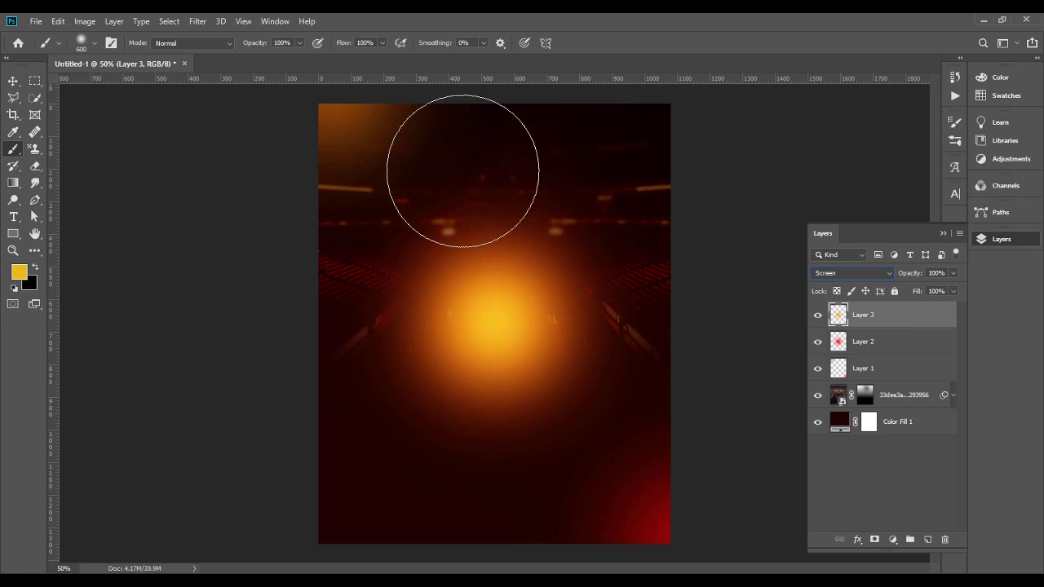
- Place the Light image from the supernatural night folder in File Explorer onto the Photoshop canvas
left_click(13, 81)
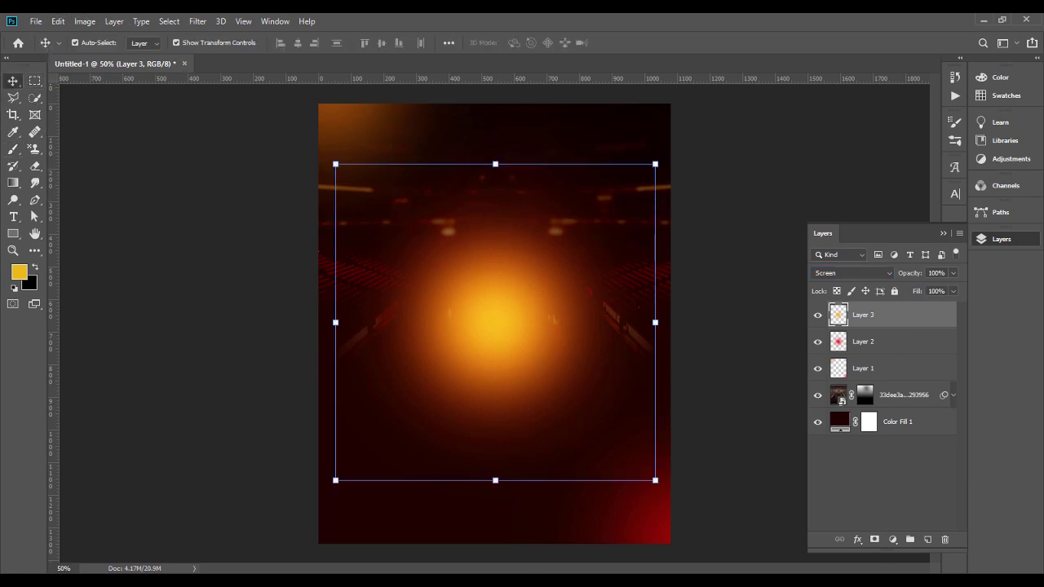
left_click(535, 576)
left_click(166, 261)
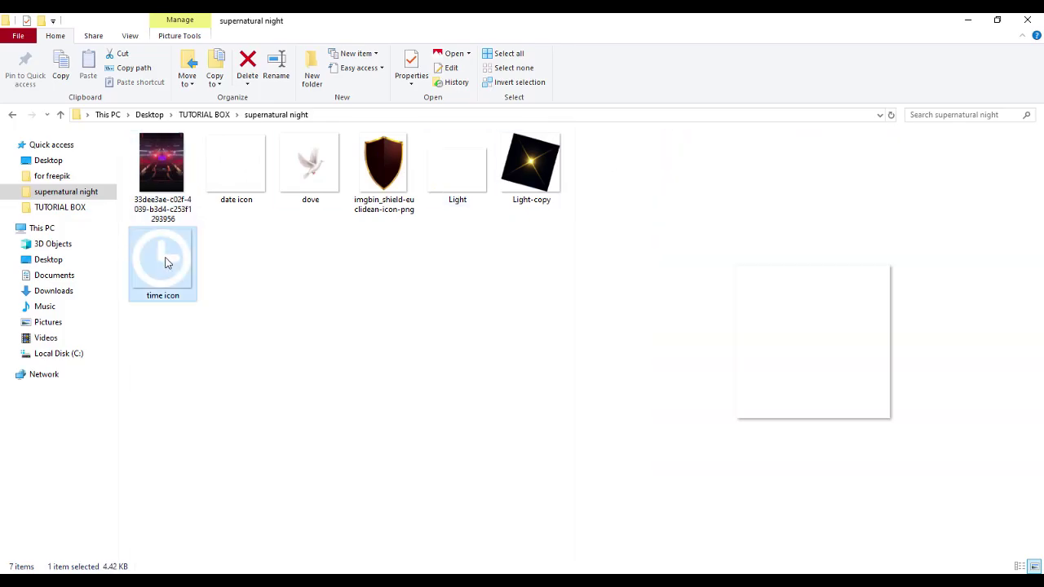
left_click_drag(478, 202, 668, 573)
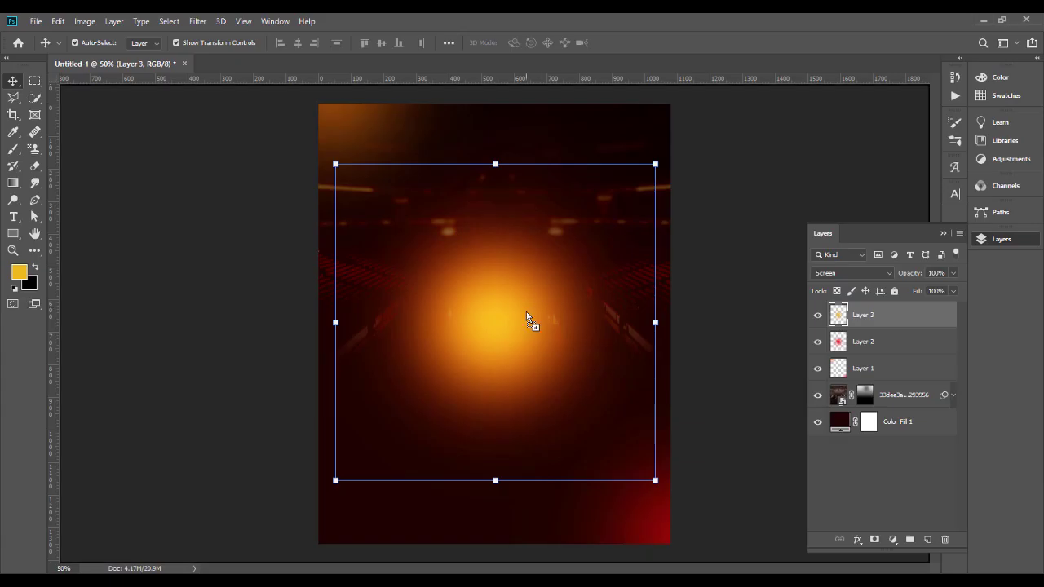
left_click_drag(526, 311, 526, 311)
key("Return")
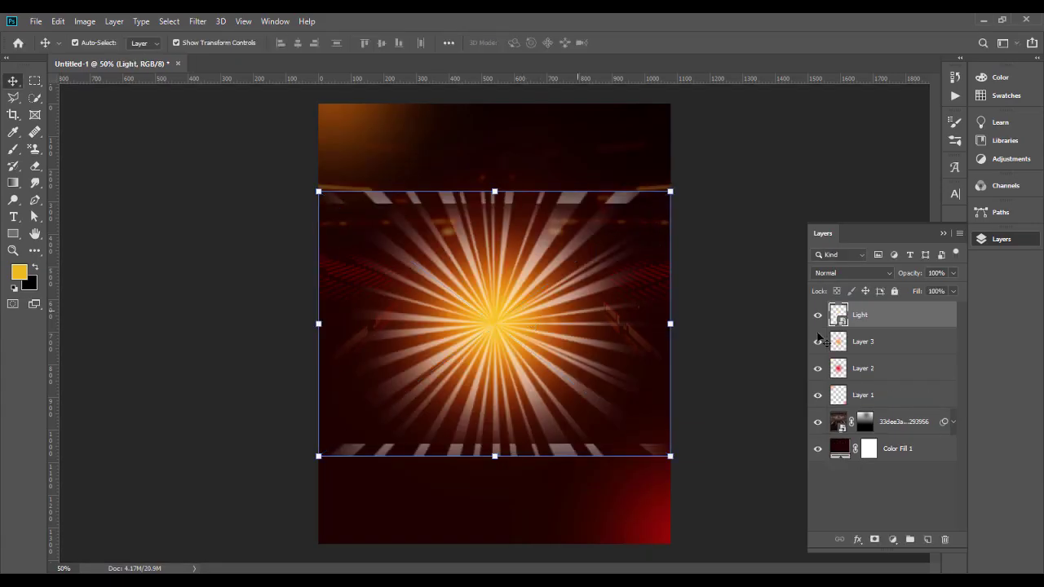
- Add a layer mask to the Light layer and erase its hard upper and lower edges with a 72 px Eraser at 100% opacity
left_click(874, 540)
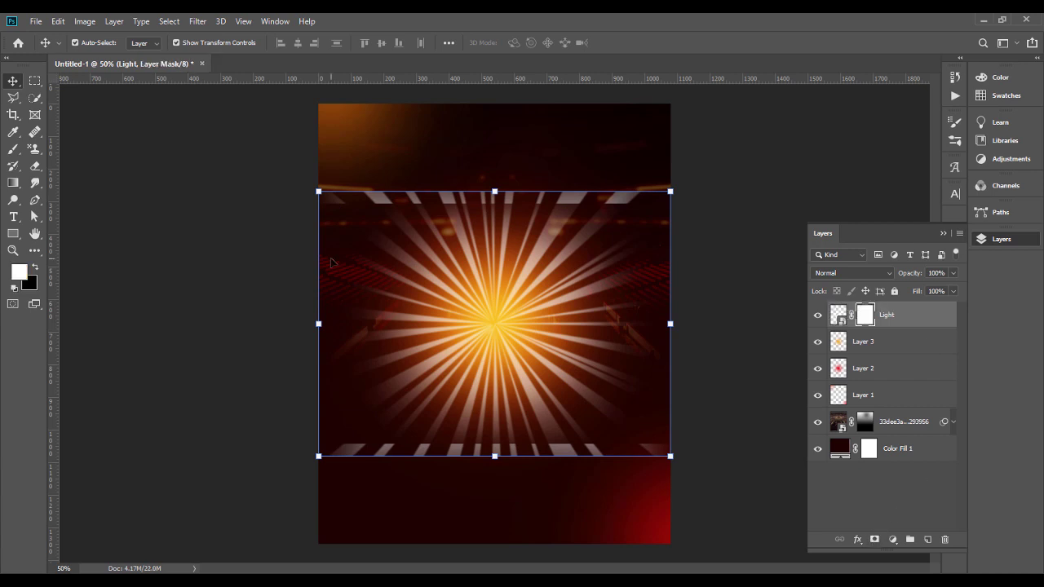
left_click(36, 170)
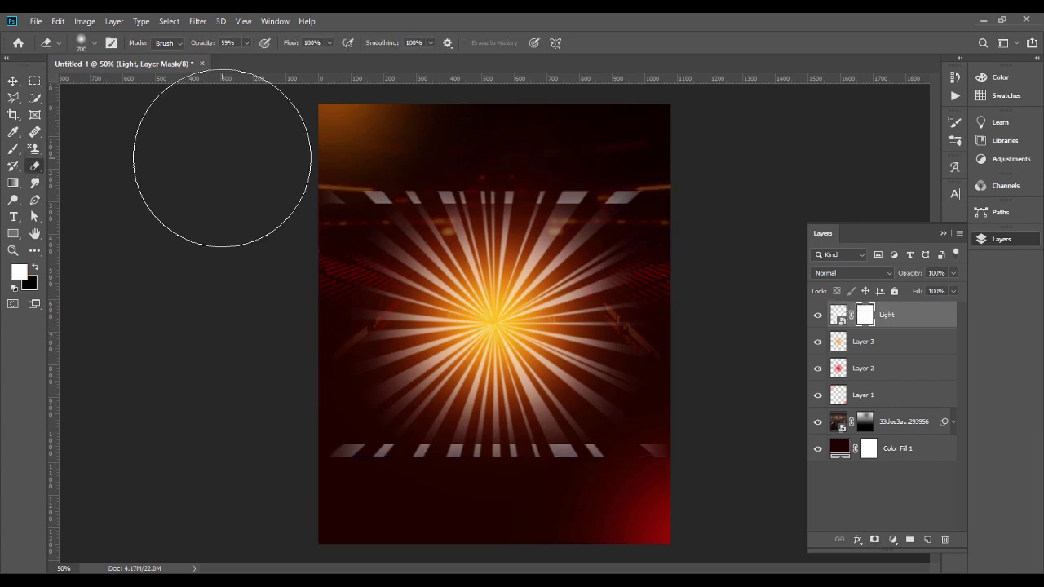
left_click(92, 44)
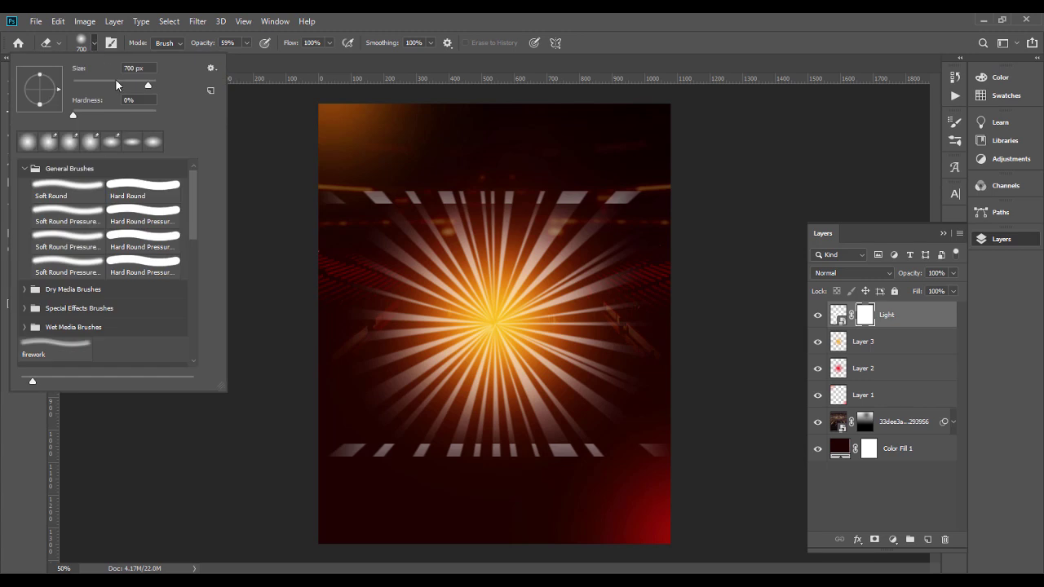
left_click_drag(109, 87, 102, 87)
left_click_drag(323, 196, 541, 188)
key("ctrl+z")
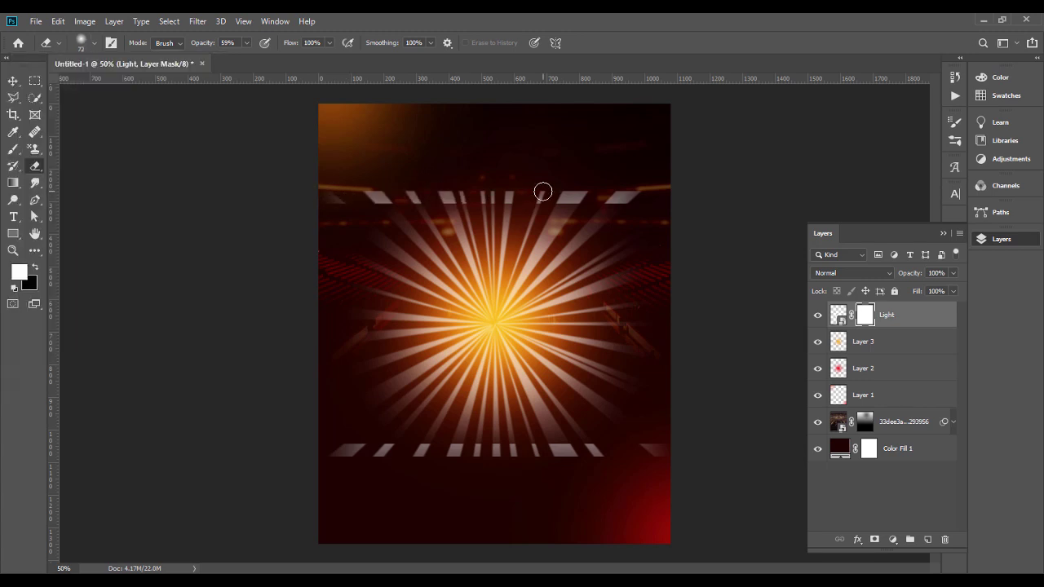
left_click(246, 42)
left_click_drag(245, 58, 271, 60)
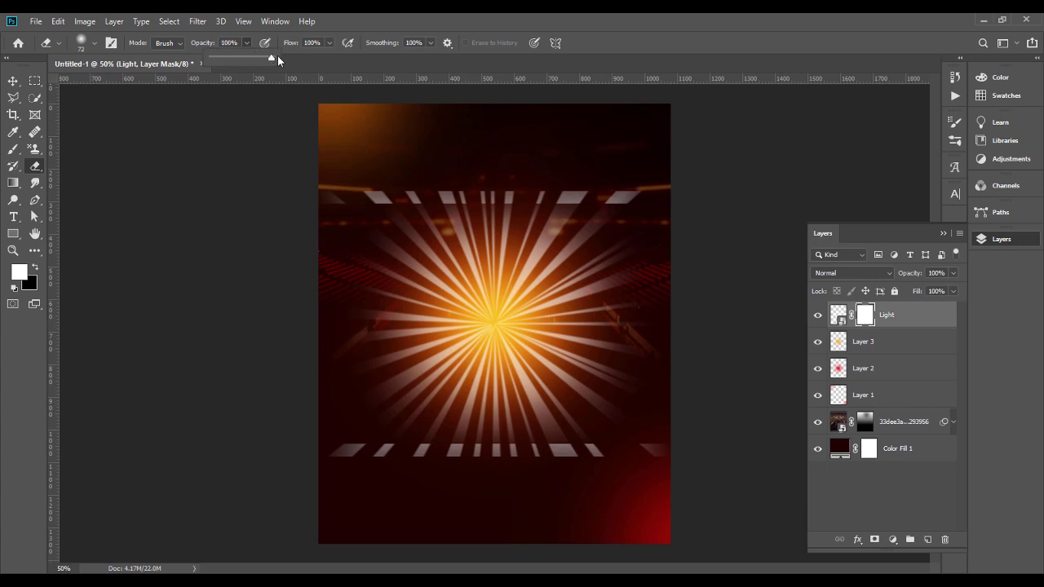
mouse_move(316, 178)
left_mouse_down()
mouse_move(327, 193)
mouse_move(644, 197)
left_mouse_up()
left_click_drag(671, 454, 440, 451)
left_click_drag(309, 450, 354, 451)
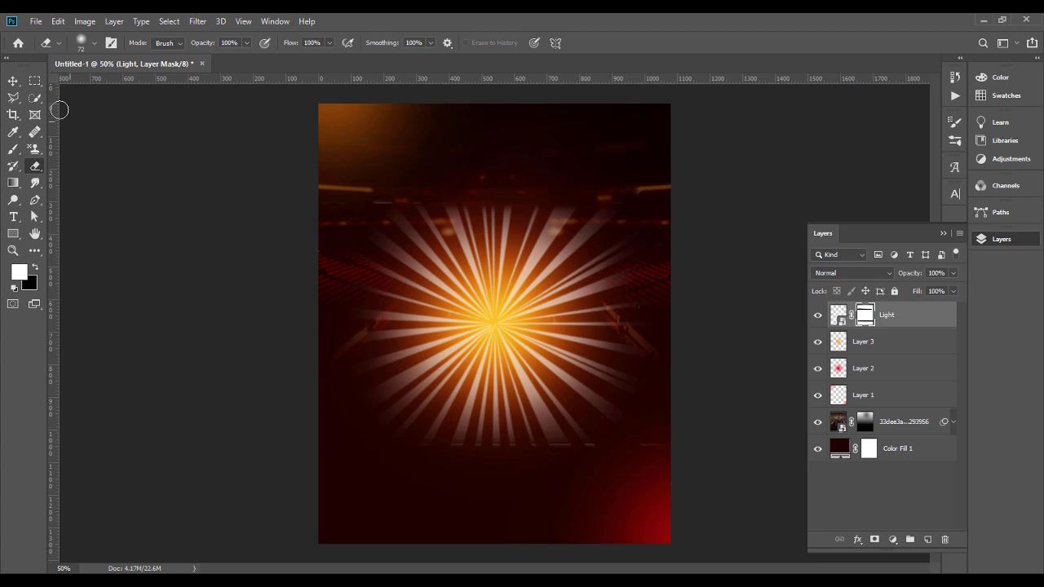
- Apply a Gaussian Blur with a 9.6 px radius to the Light layer's image
left_click(13, 81)
left_click(841, 320)
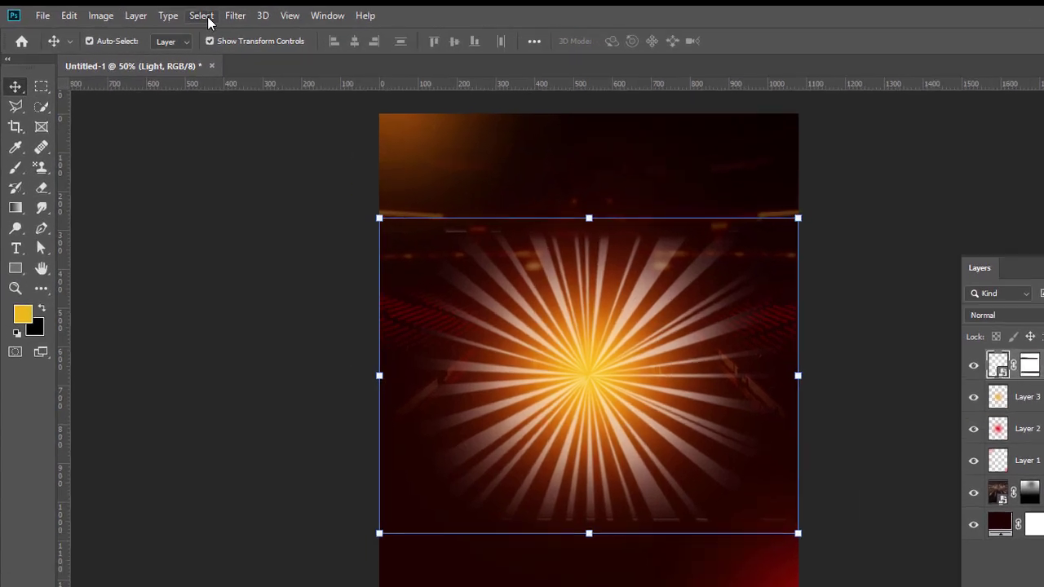
left_click(175, 23)
mouse_move(265, 15)
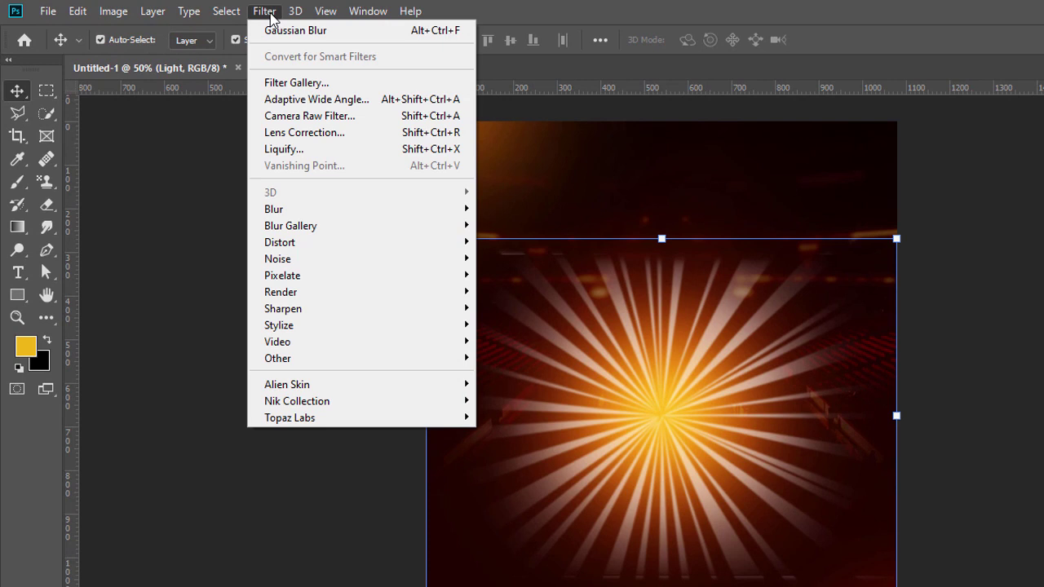
mouse_move(302, 209)
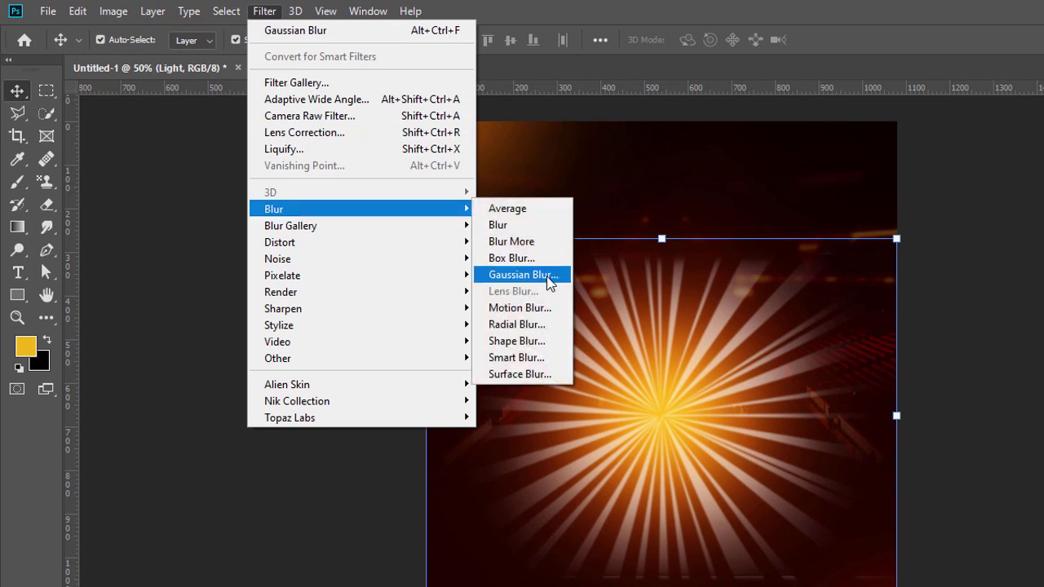
left_click(551, 279)
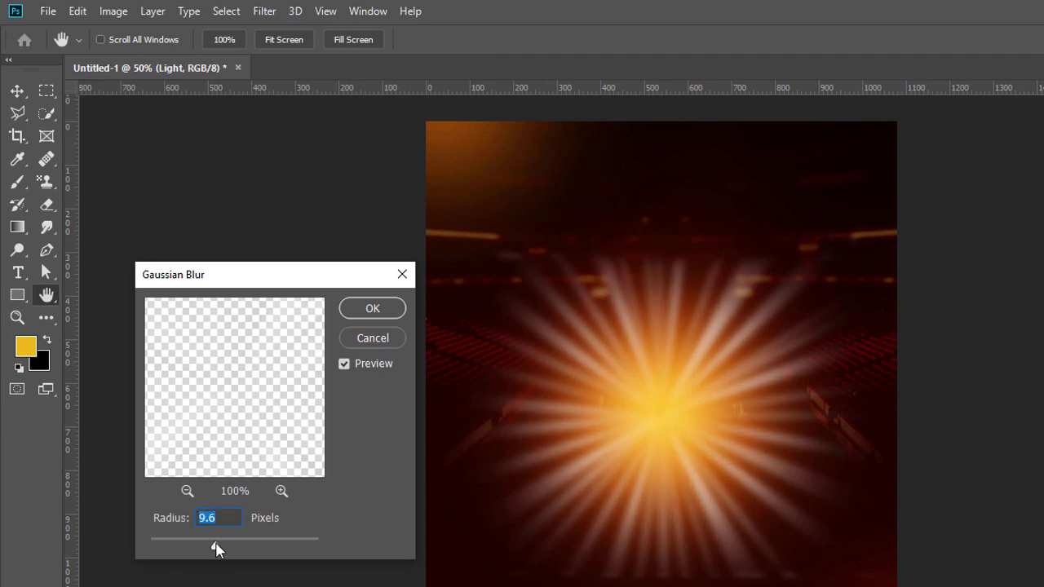
left_click(385, 309)
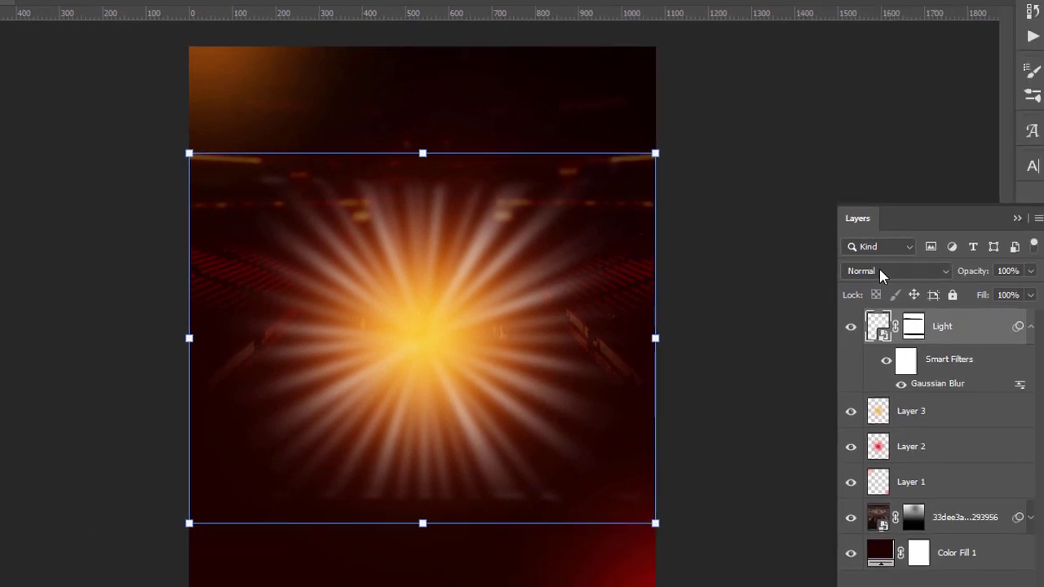
- Set the Light layer's blend mode to Soft Light, compare the canvas with and without it, and collapse its smart filters
left_click(865, 270)
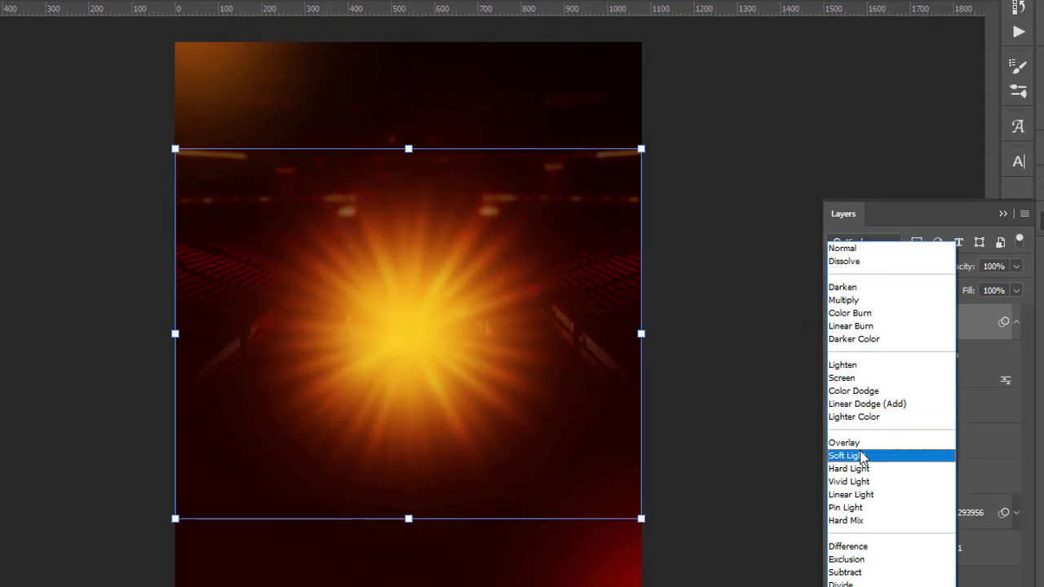
left_click(848, 455)
left_click(766, 424)
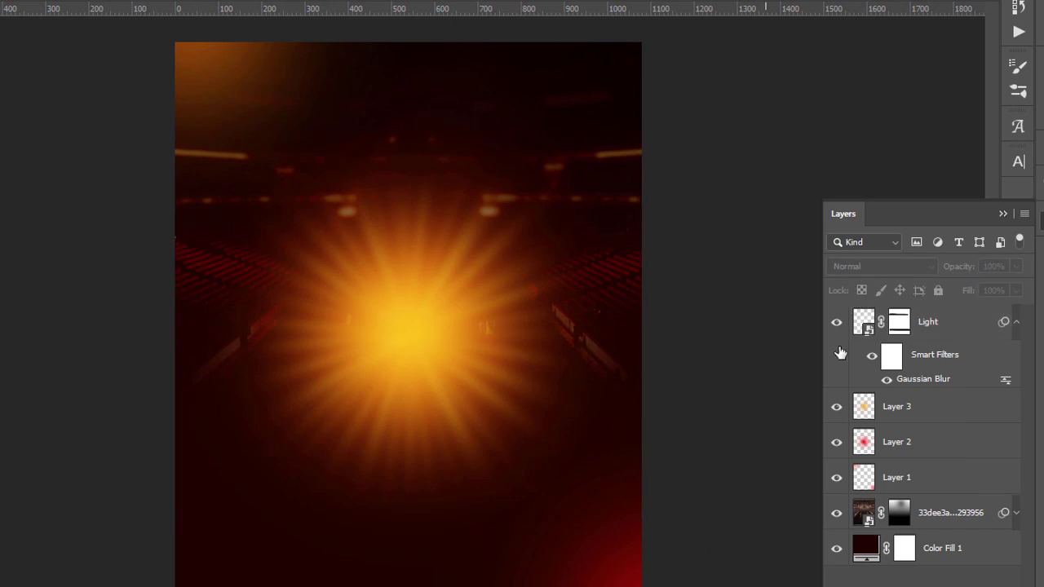
left_click(835, 325)
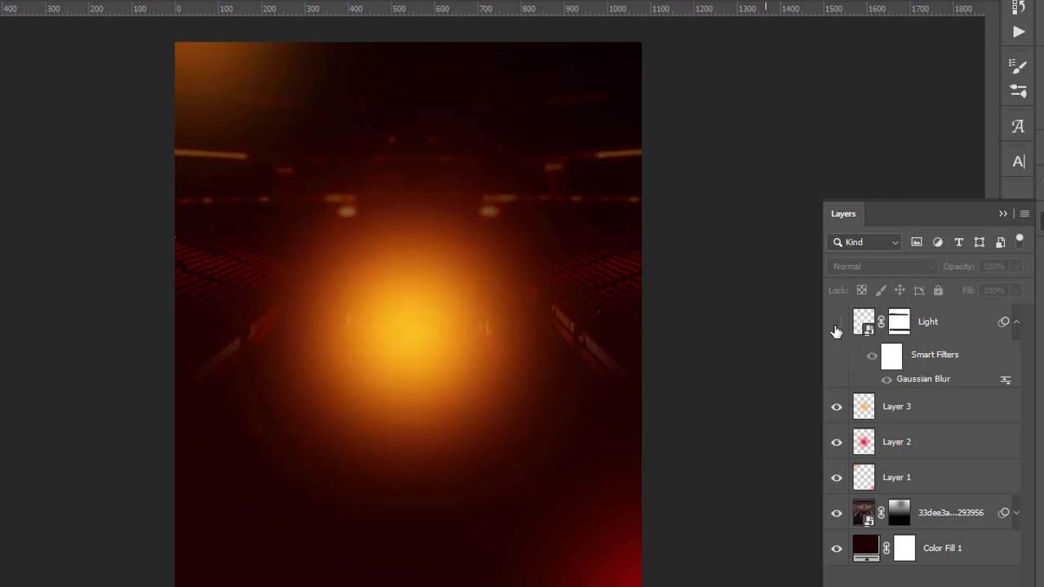
left_click(835, 325)
left_click(1016, 321)
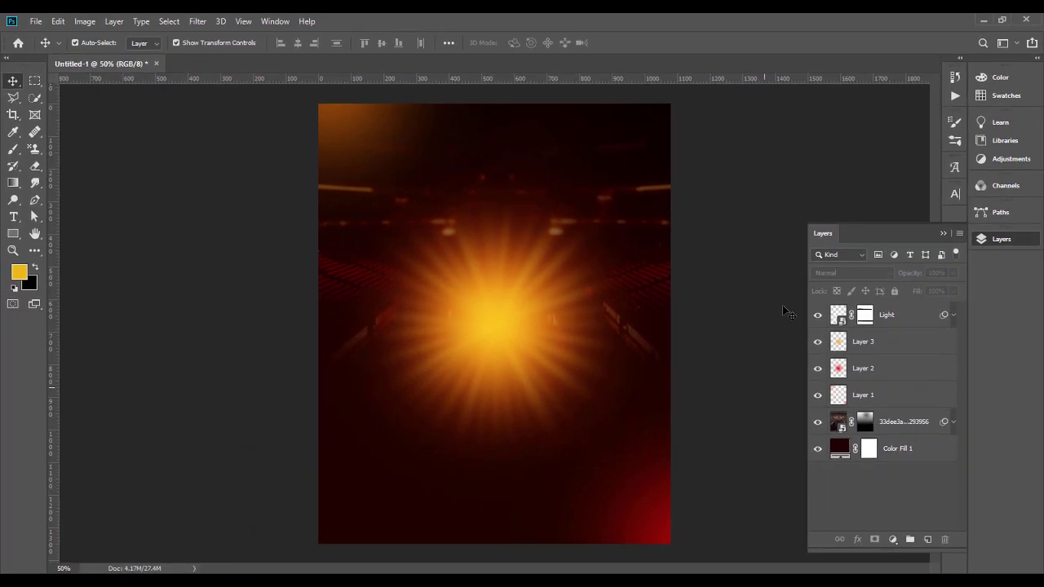
- Place the imgbin_shield-euclidean-icon-png image from File Explorer onto the Photoshop canvas and scale it down over the central glow
key("alt+Tab")
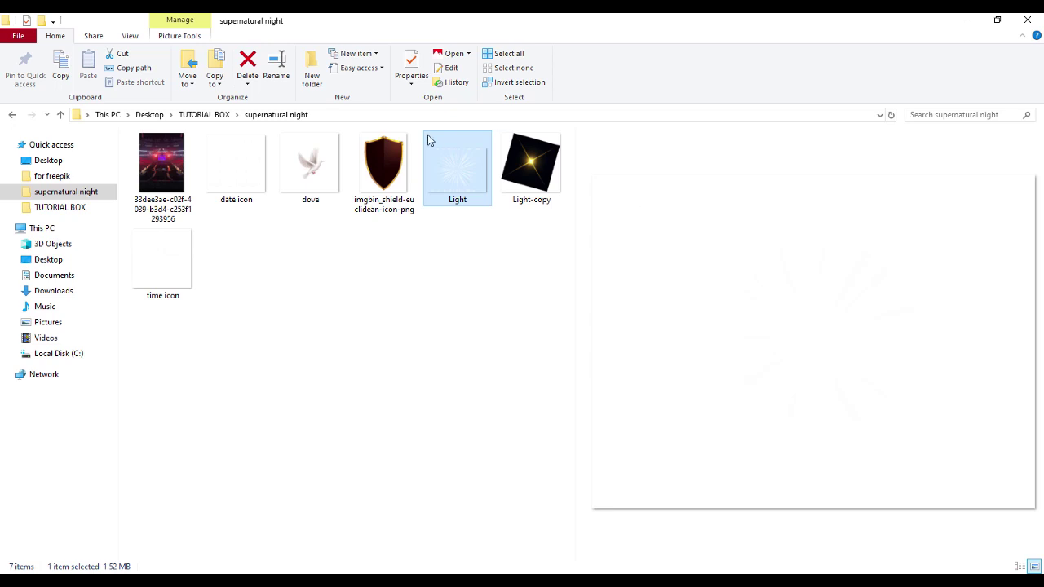
left_click_drag(383, 163, 509, 377)
left_click_drag(318, 325, 382, 325)
key("Return")
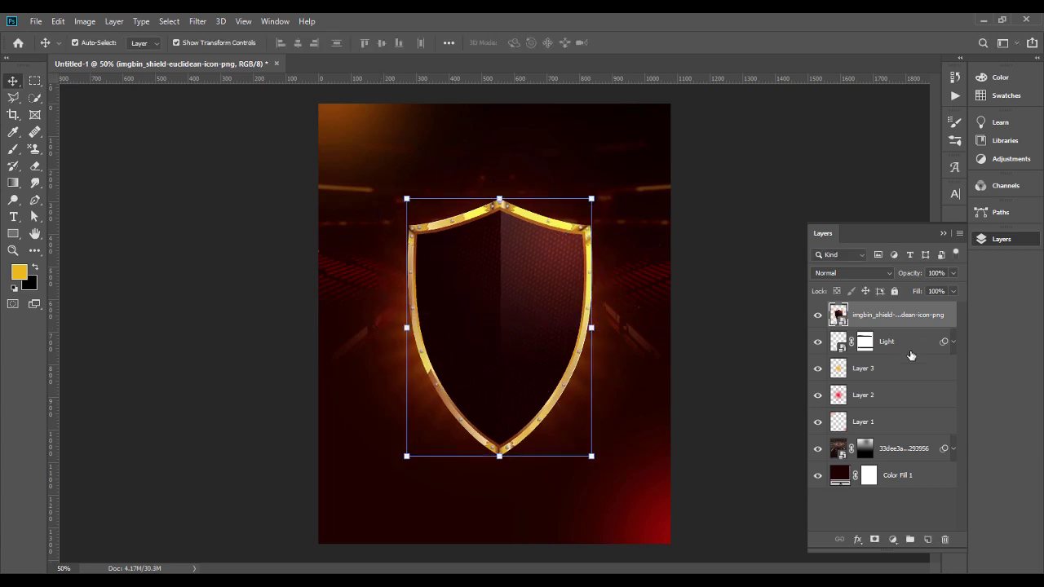
- Align the shield, Light, Layer 3 and Layer 2 layers on their vertical and horizontal centres
left_click(882, 399, "shift")
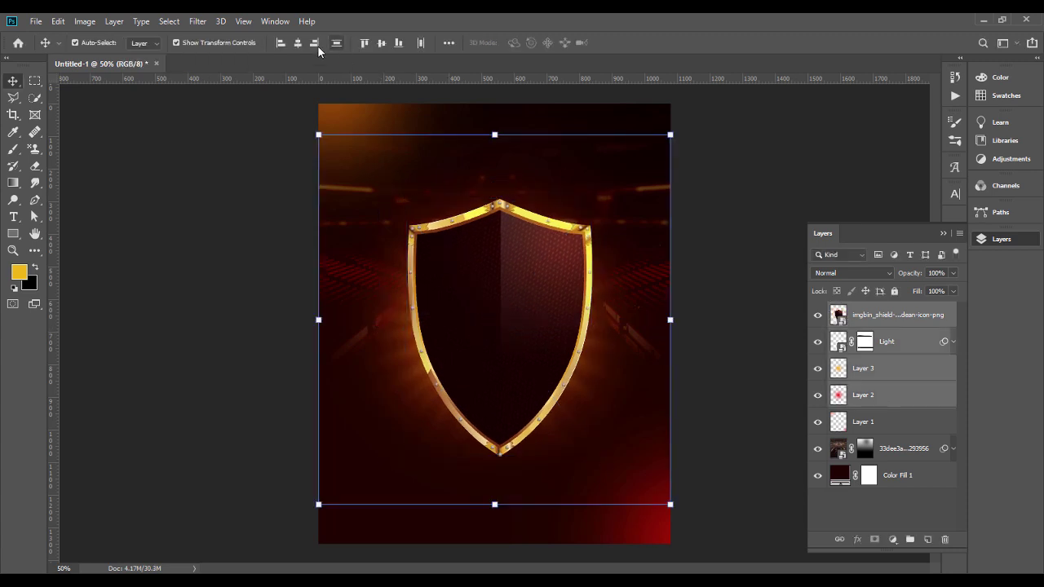
left_click(381, 43)
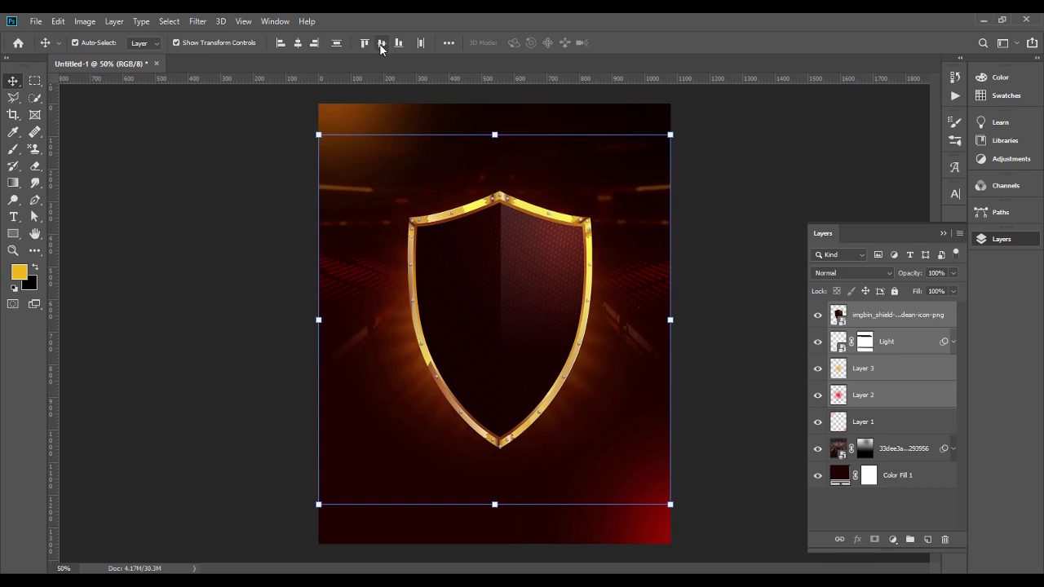
left_click(296, 43)
left_click(751, 299)
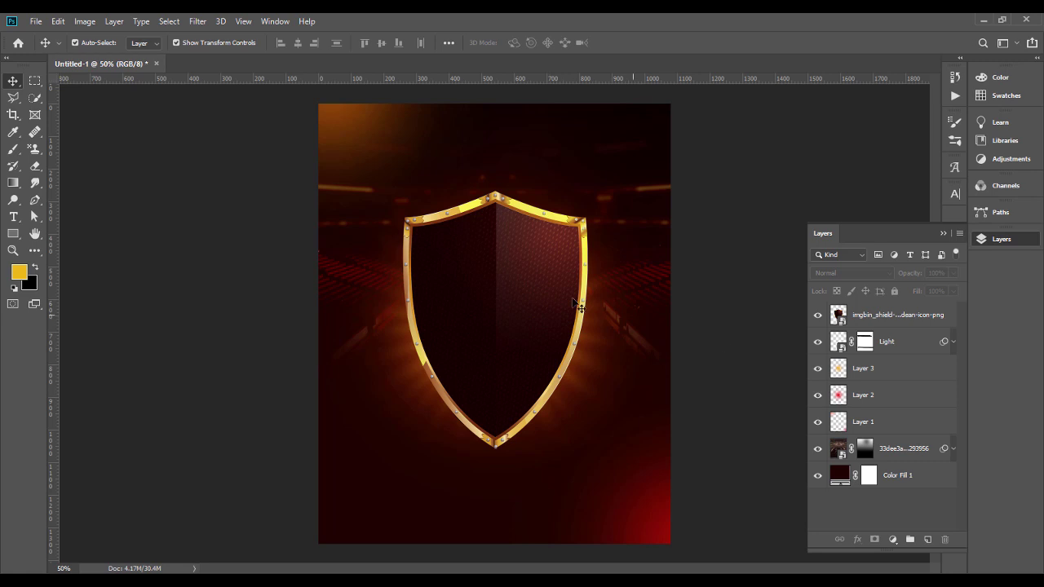
- Shift the shield image slightly down on the canvas
left_click(537, 282)
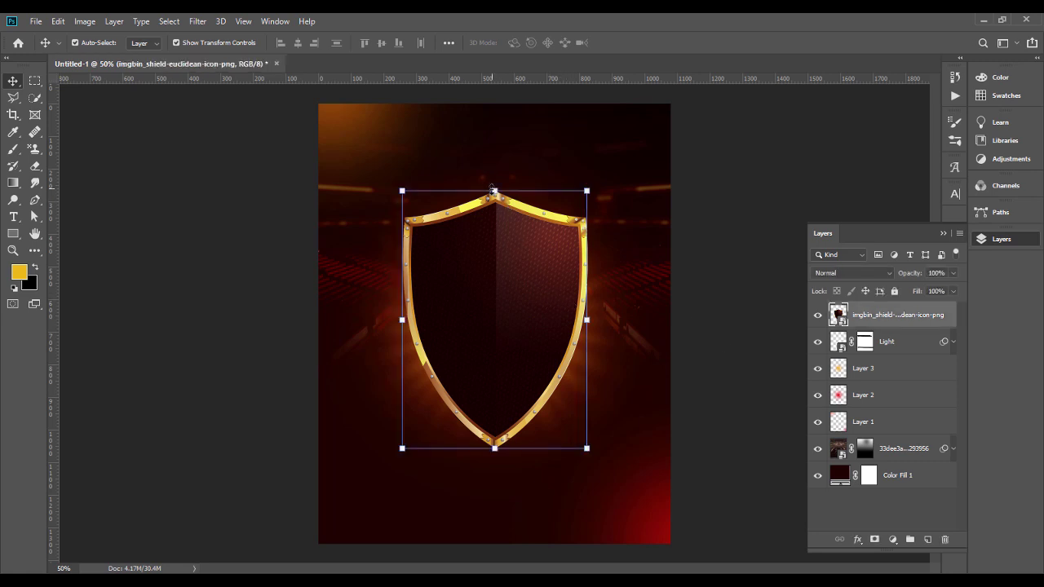
left_click_drag(496, 189, 495, 195)
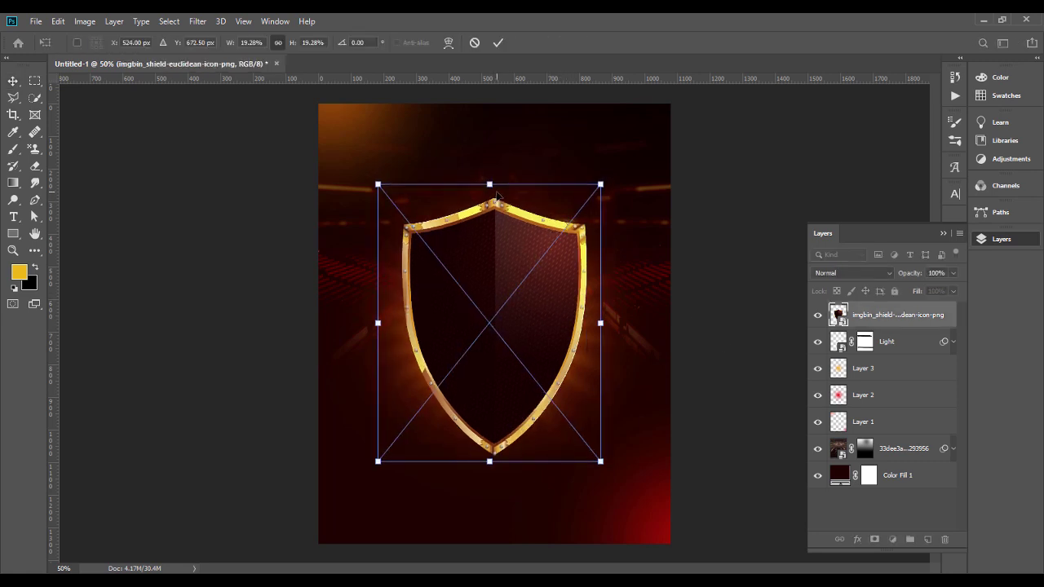
key("Return")
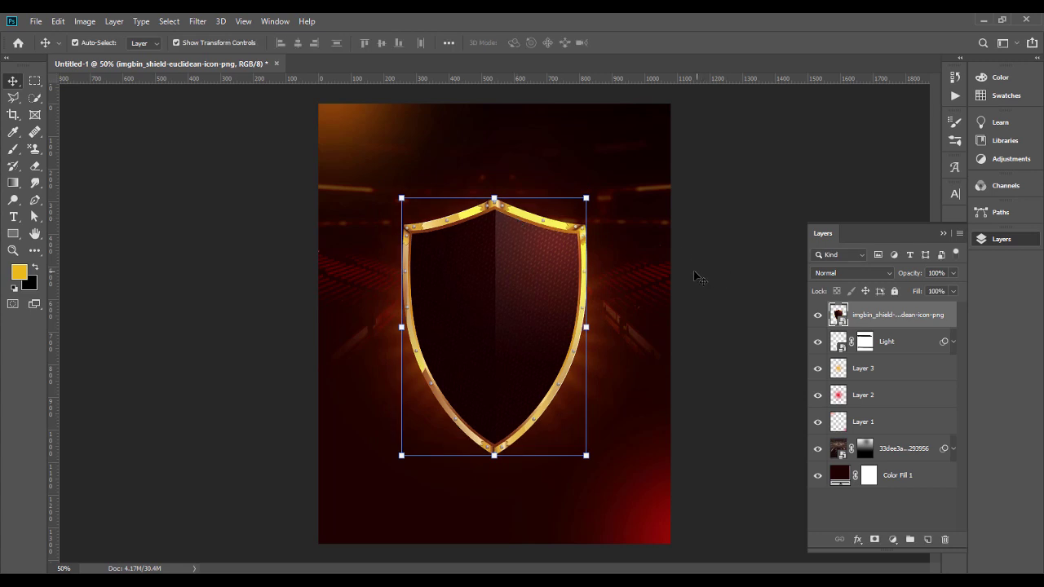
left_click(678, 261)
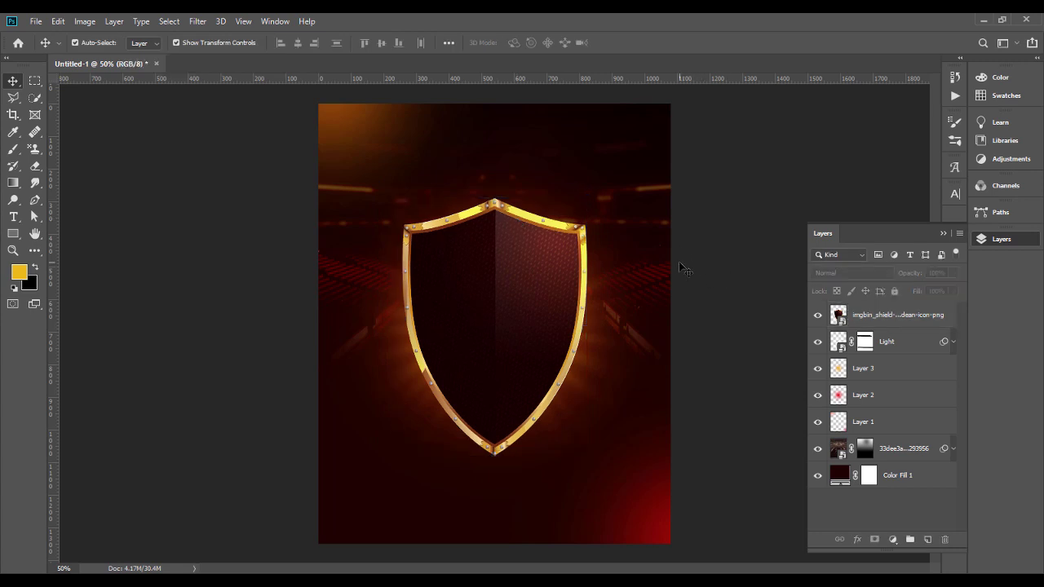
- Compare the canvas with and without the Layer 2, Layer 3 and Light layers
left_click(818, 396)
left_click(818, 397)
left_click(818, 369)
left_click(818, 369)
left_click(818, 344)
- Place the Light-copy image from File Explorer onto the Photoshop canvas and scale it down over the shield's upper-right corner
key("alt+Tab")
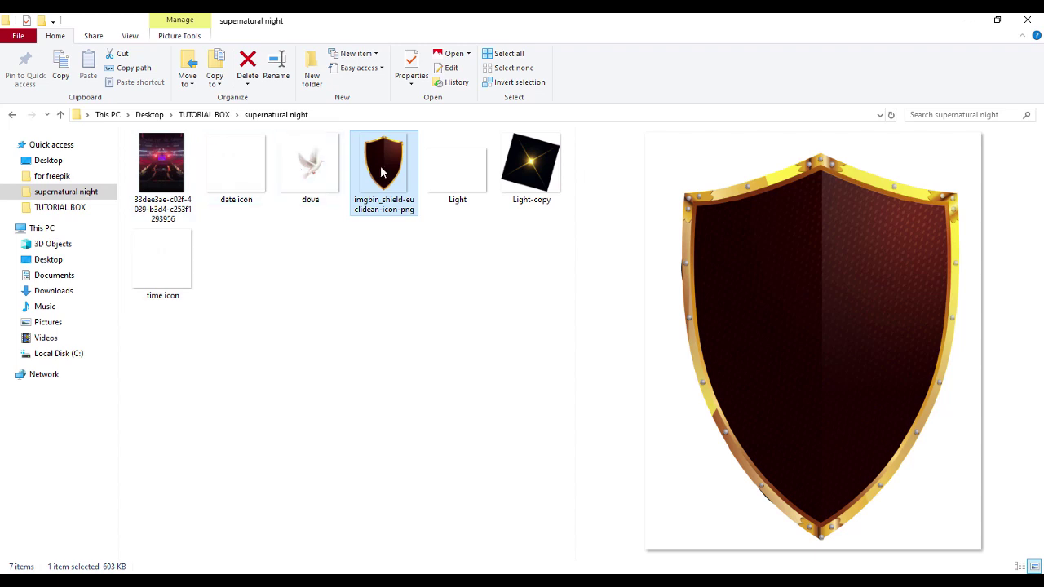
left_click(539, 163)
left_click_drag(540, 164, 581, 254)
left_click_drag(318, 323, 535, 323)
left_click_drag(614, 330, 592, 236)
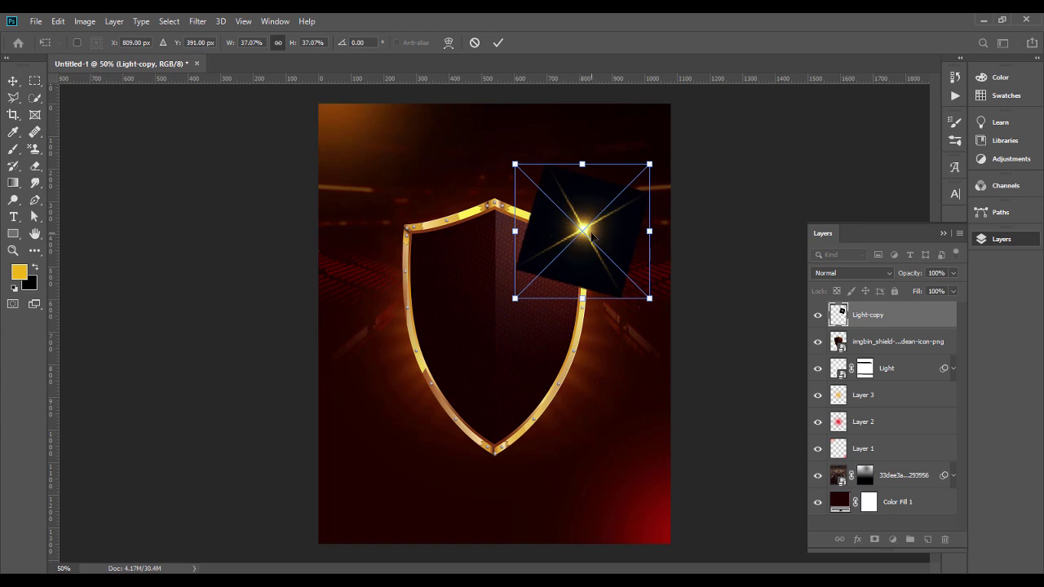
left_click_drag(650, 173, 594, 196)
left_click_drag(550, 241, 572, 247)
key("Return")
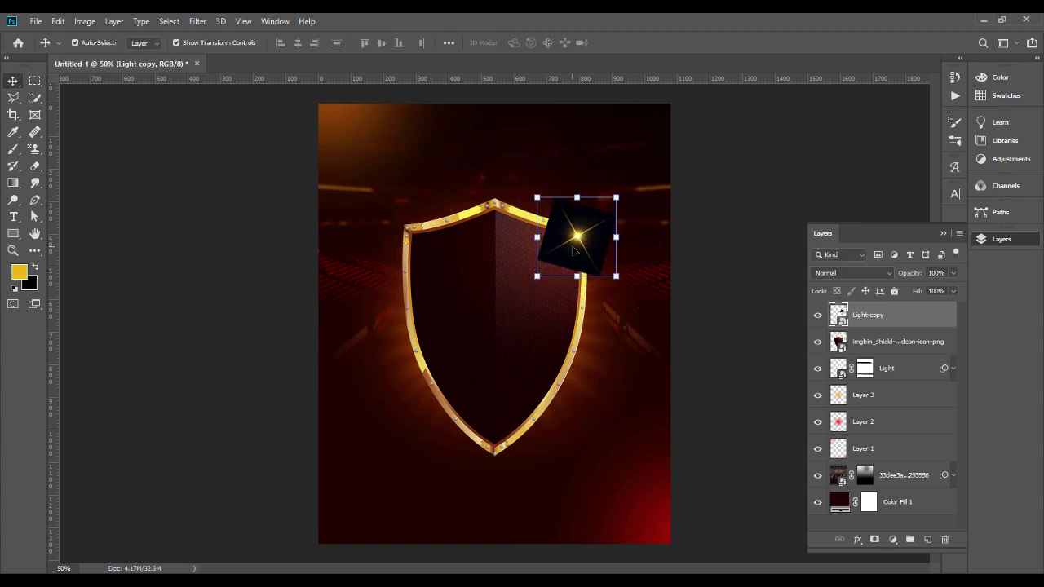
- Set the Light-copy layer's blend mode to Screen and place a rotated duplicate of the flare on the shield's lower-left edge
left_click(833, 271)
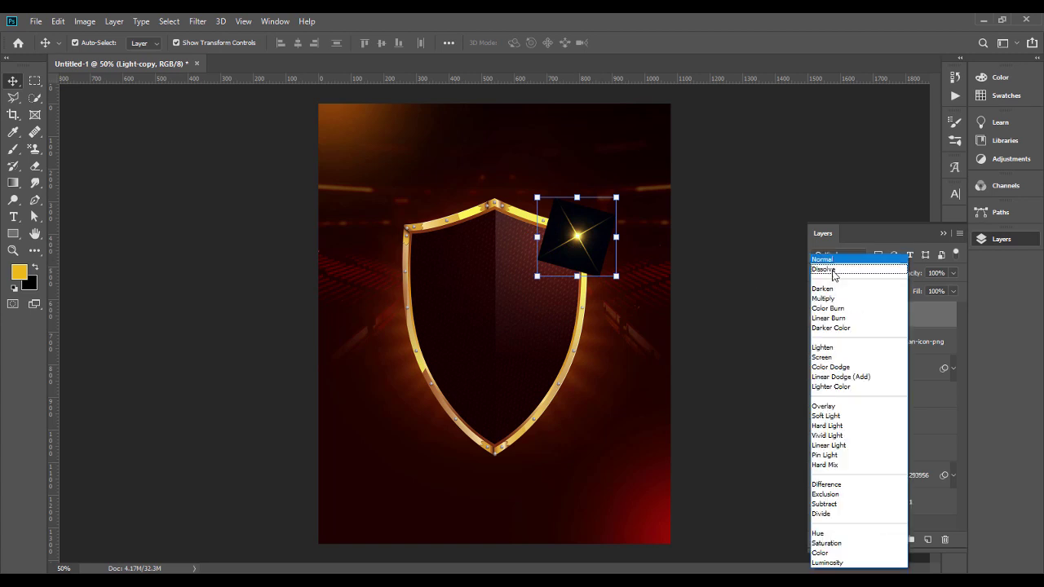
left_click(840, 357)
left_click_drag(588, 242, 454, 377)
key("ctrl+j")
left_click_drag(477, 327, 485, 337)
key("Return")
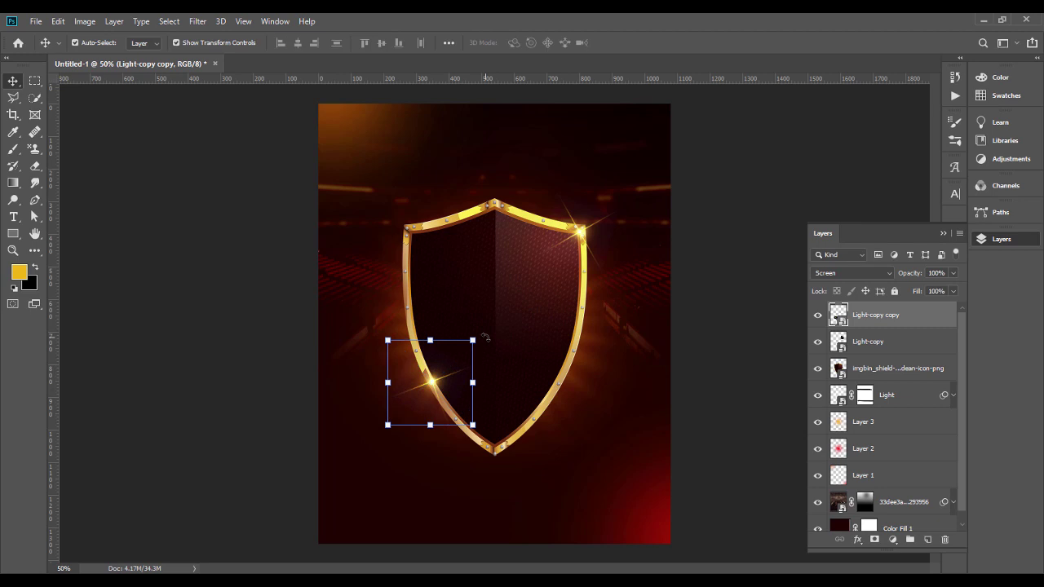
left_click(730, 365)
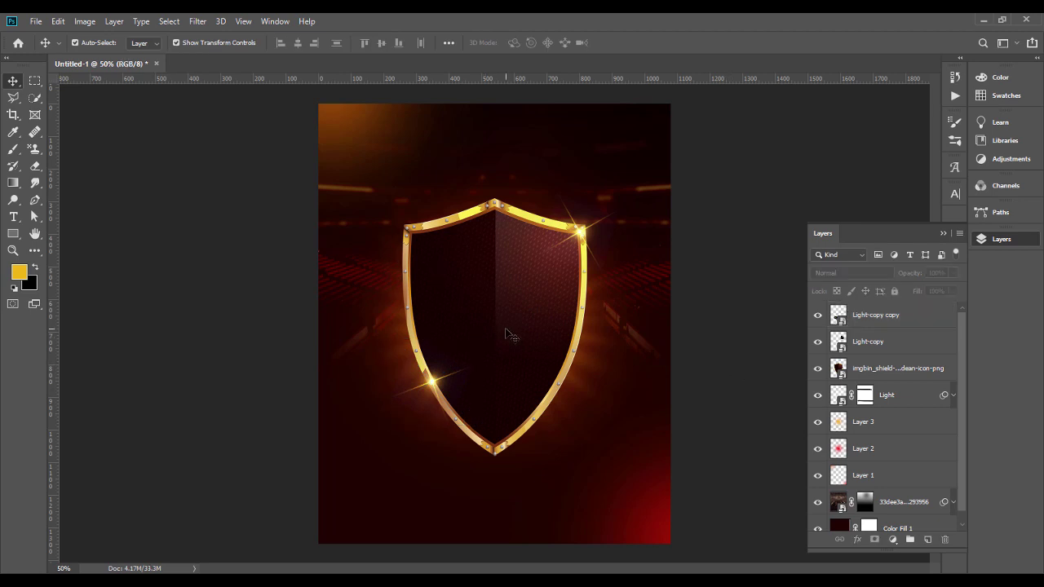
- Add the centred yellow text "Supernatural" in The Blowar font at 19.71 pt on the shield, above the Light-copy copy layer
left_click(903, 322)
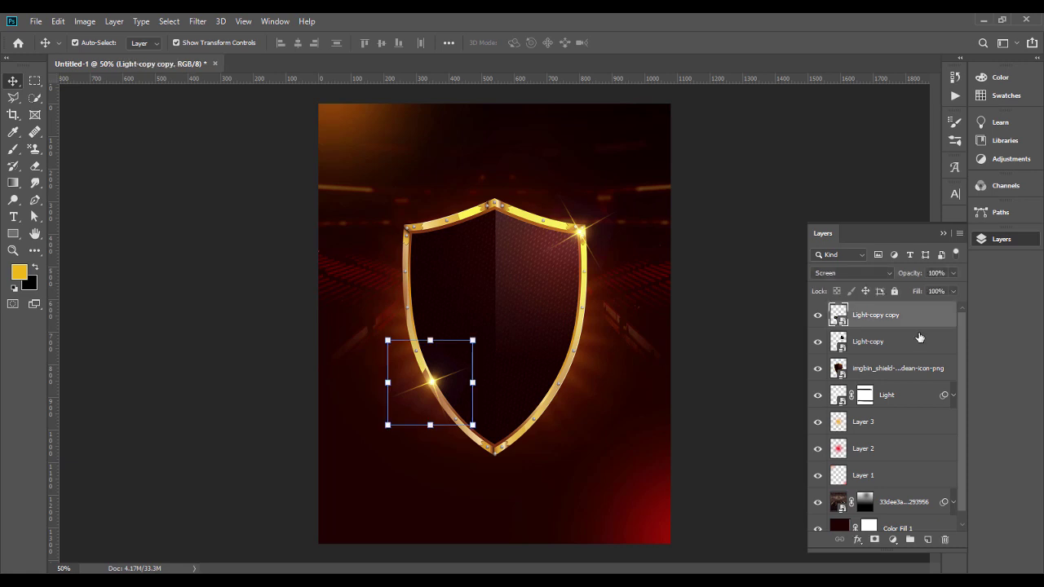
left_click(437, 272)
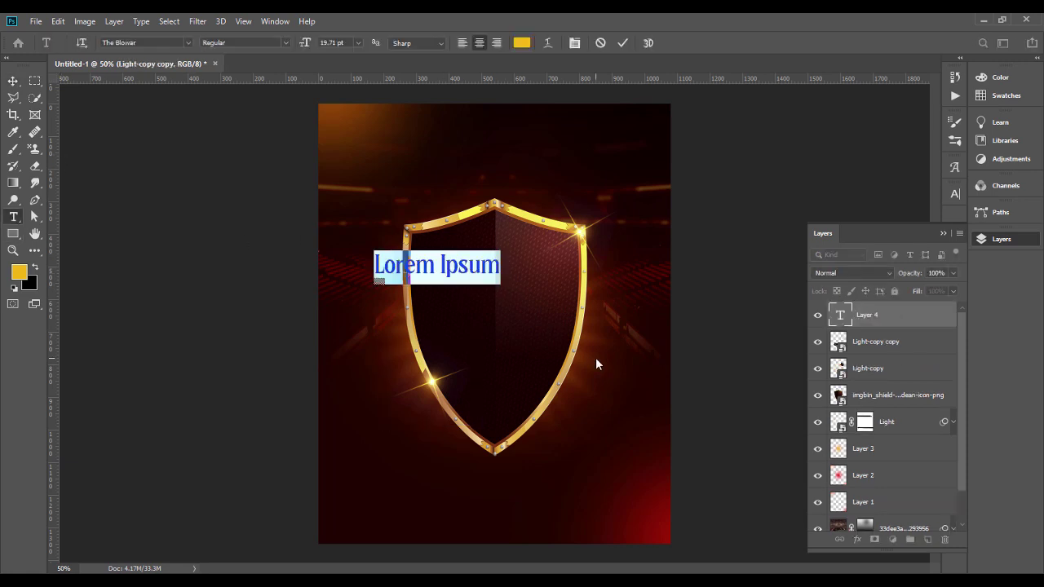
type("S")
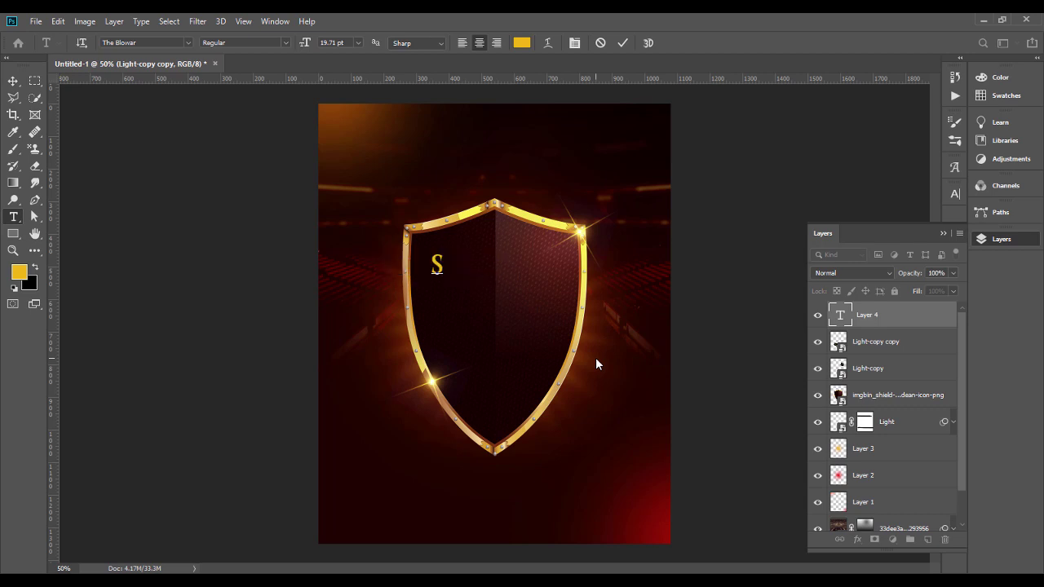
type("uper")
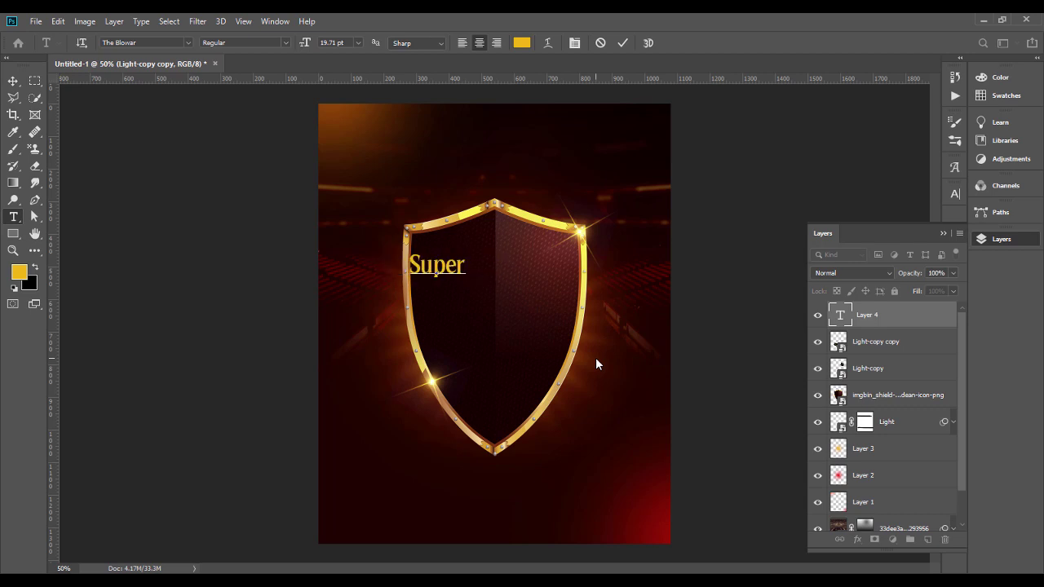
type("natural")
key("Return")
type("vis")
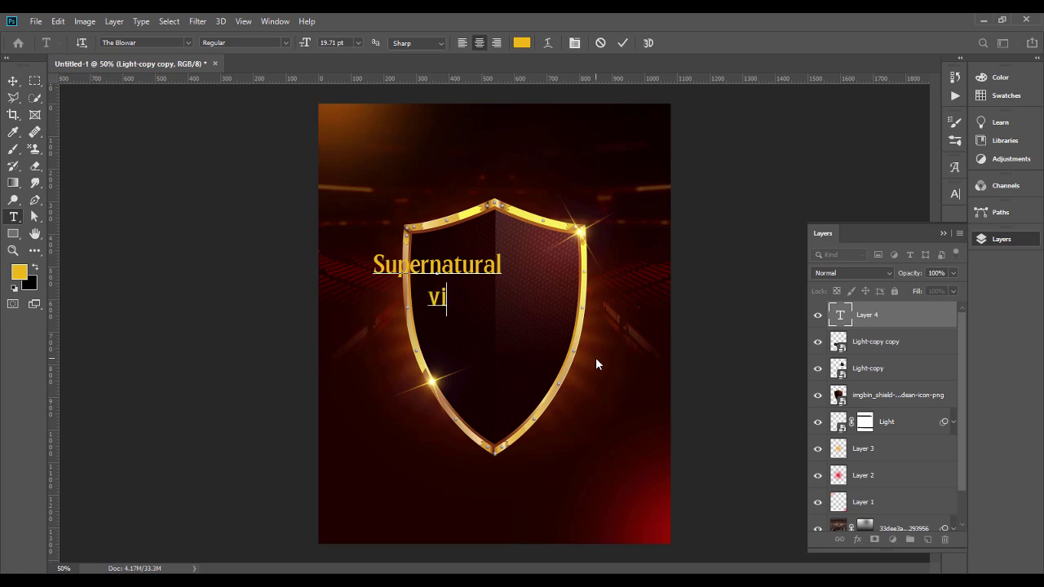
key("BackSpace")
key("BackSpace")
key("BackSpace")
type("S")
key("BackSpace")
type("Vi")
key("Up")
key("BackSpace")
key("BackSpace")
key("BackSpace")
- Move the "Supernatural" text to the middle of the shield's upper part and duplicate it just below, rewording the copy as "Visitation"
left_click(19, 81)
left_click_drag(462, 266, 522, 289)
key("ctrl+j")
key("t")
double_click(522, 289)
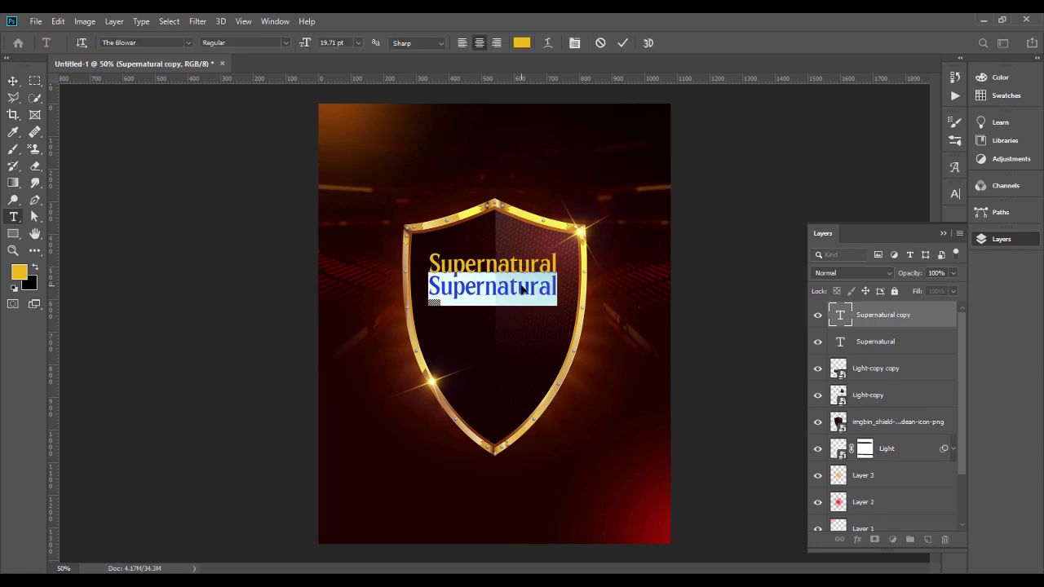
type("Visitation")
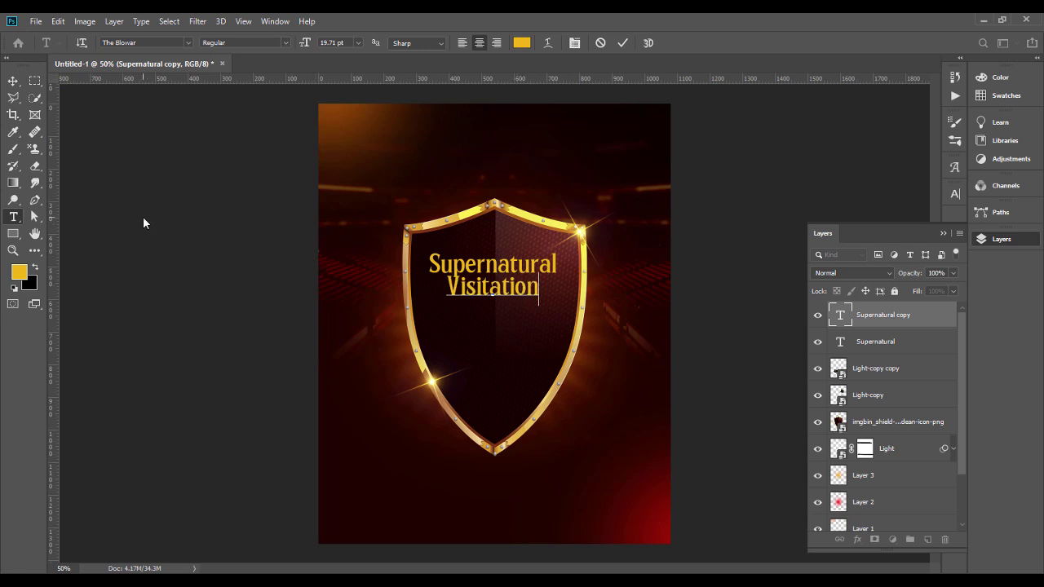
left_click(13, 80)
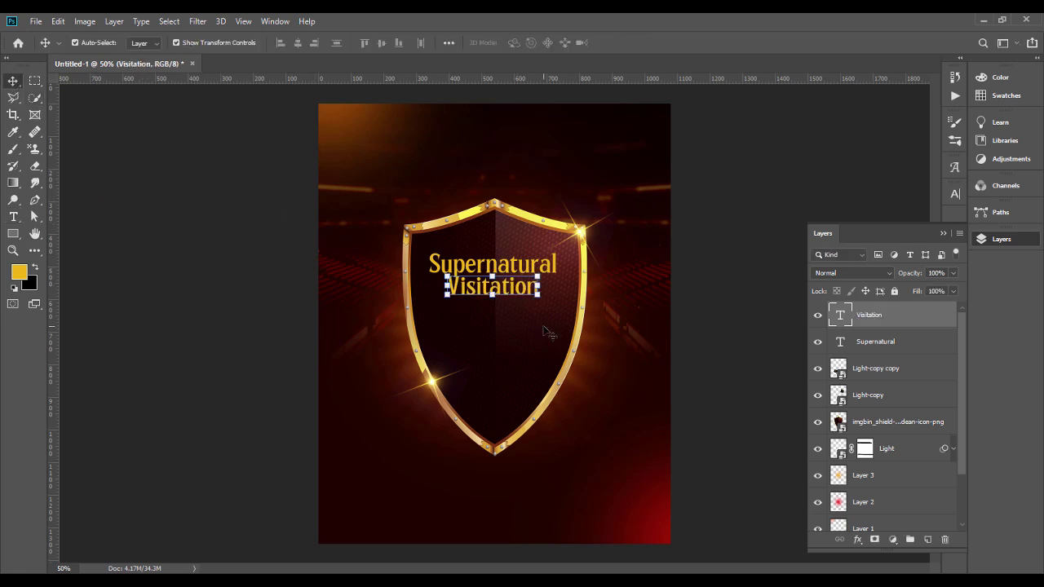
- Enlarge the "Visitation" text so it is wider than "Supernatural", and scale both text layers up slightly together
mouse_move(544, 287)
left_mouse_down()
mouse_move(569, 291)
mouse_move(524, 290)
left_mouse_up()
key("Return")
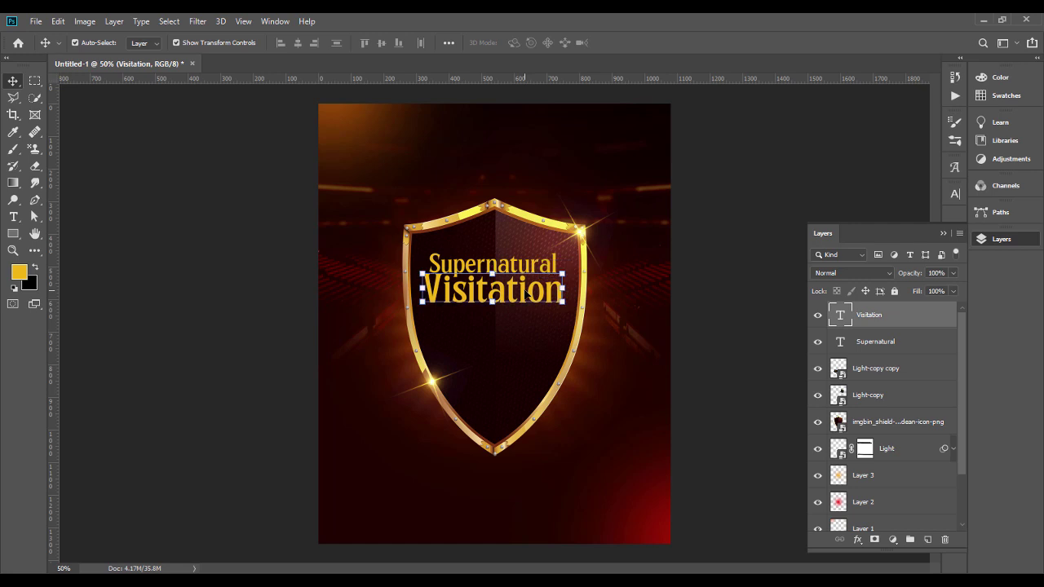
left_click(901, 344, "shift")
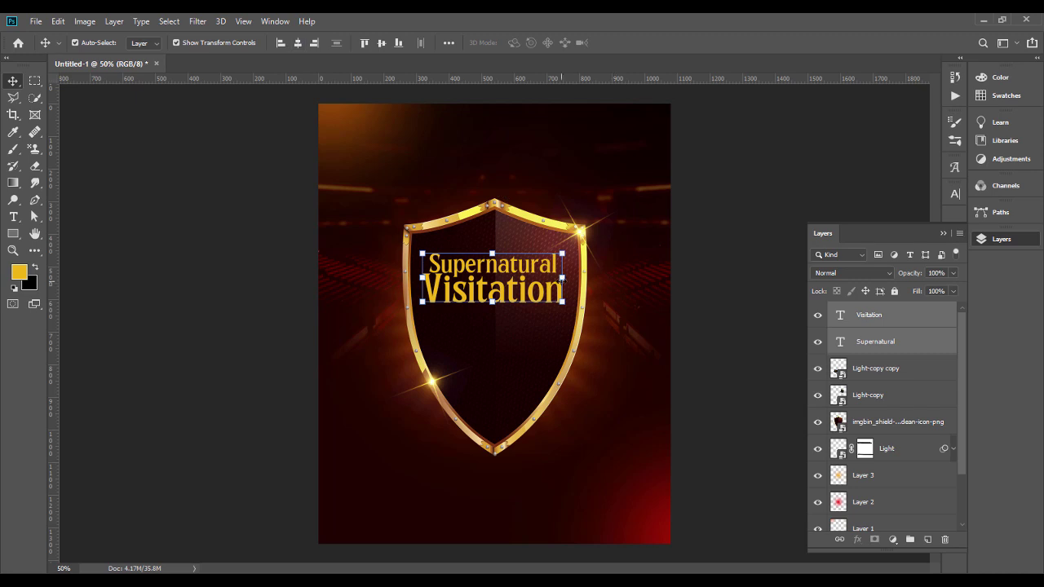
left_click_drag(561, 277, 565, 278)
key("Return")
left_click(163, 270)
- Warp the "Supernatural" text with a horizontal Arc style and a 28% bend
left_click(503, 269)
double_click(503, 269)
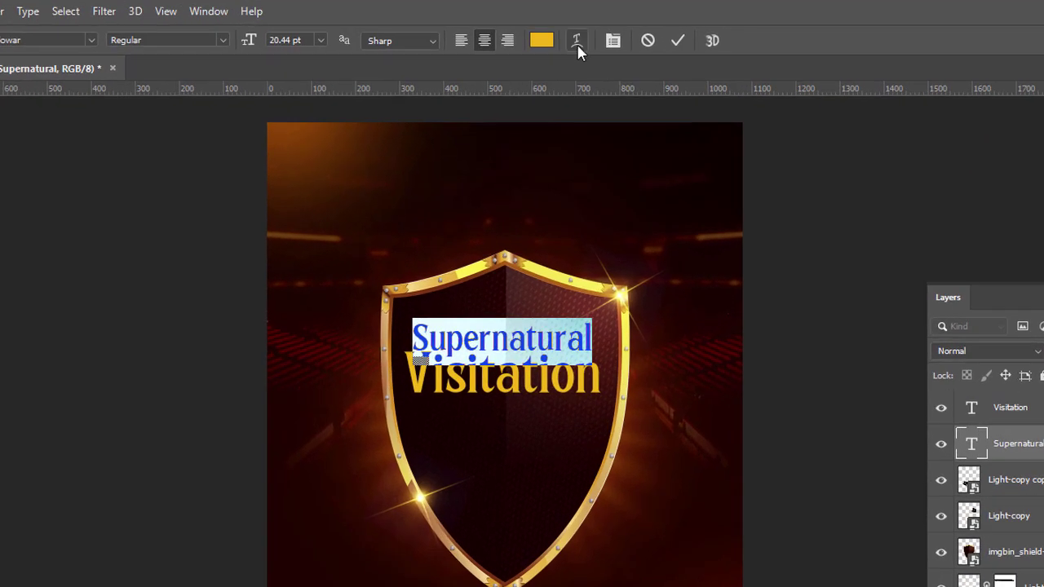
left_click(547, 43)
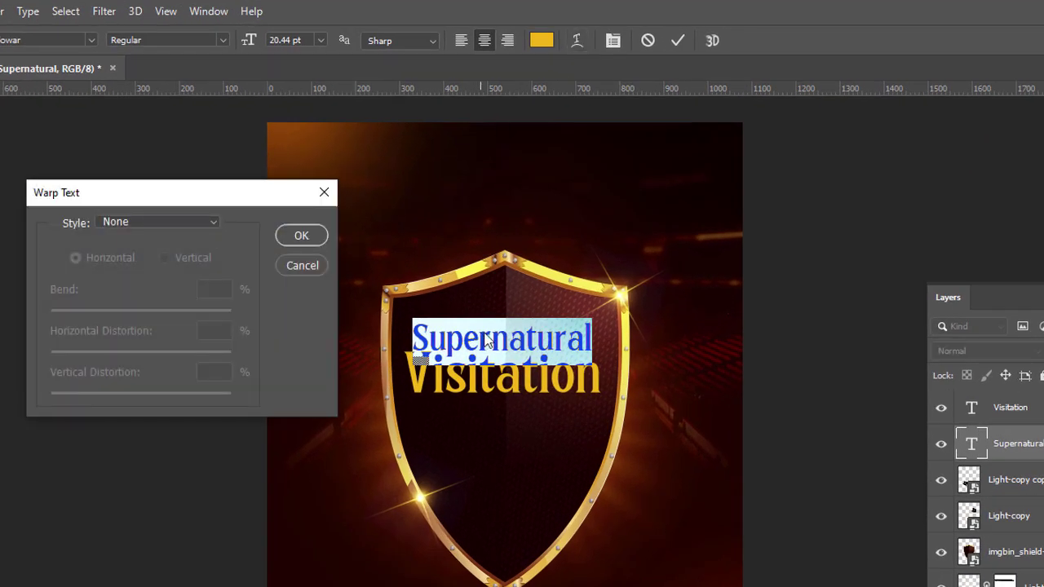
left_click(216, 221)
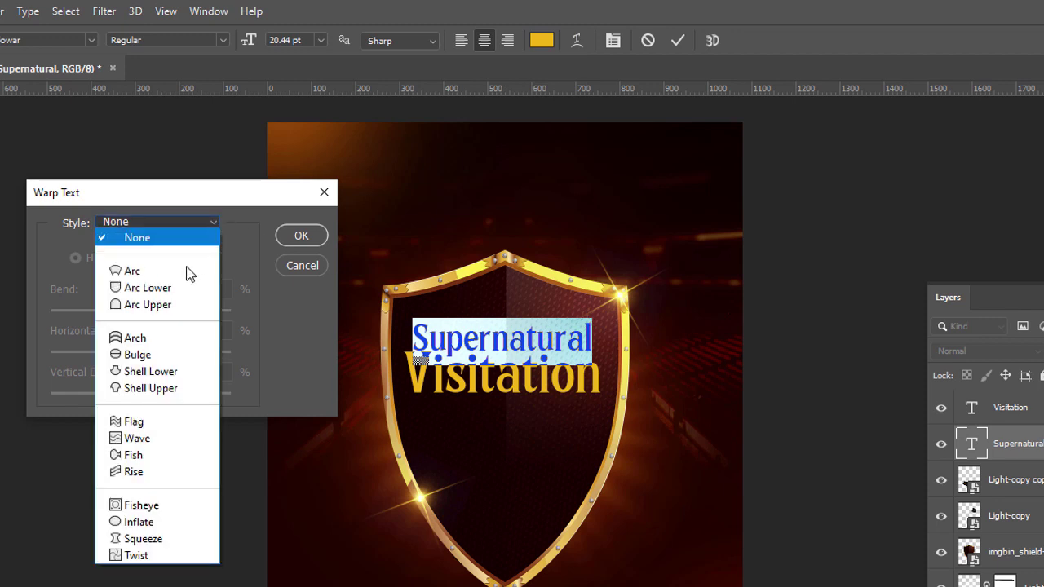
left_click(186, 271)
left_click_drag(176, 315, 167, 313)
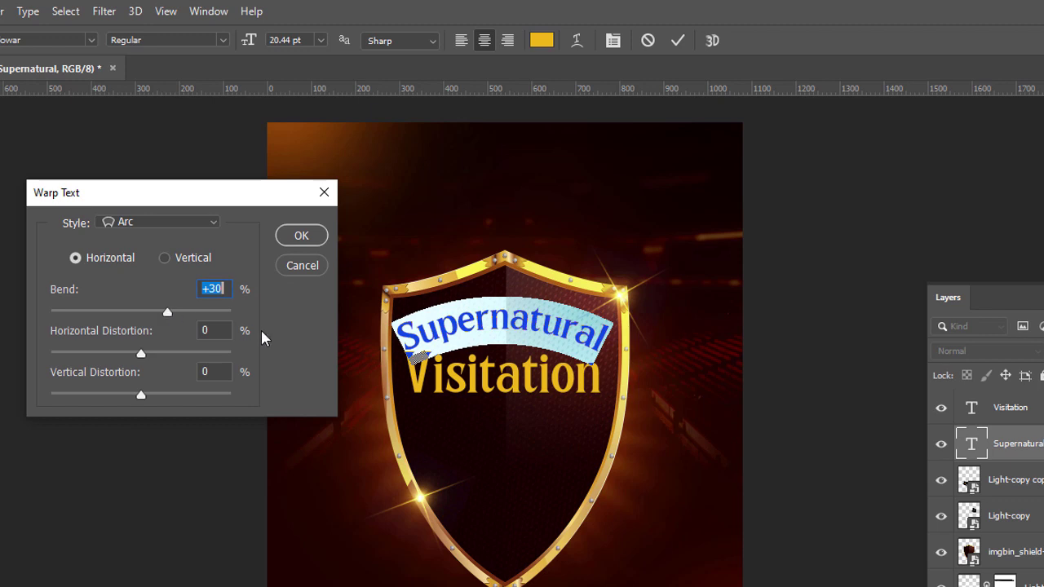
type("28")
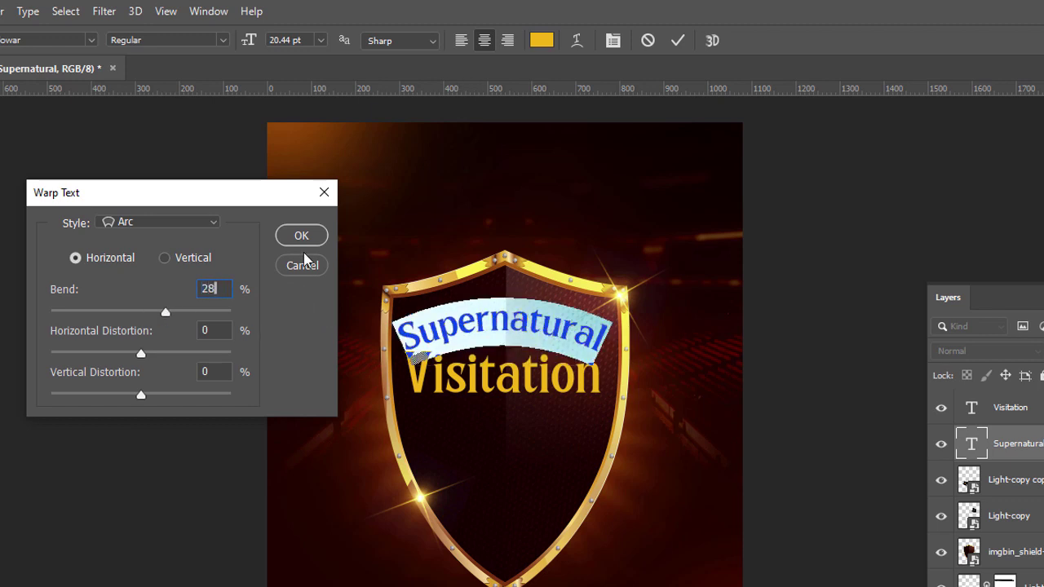
left_click(314, 235)
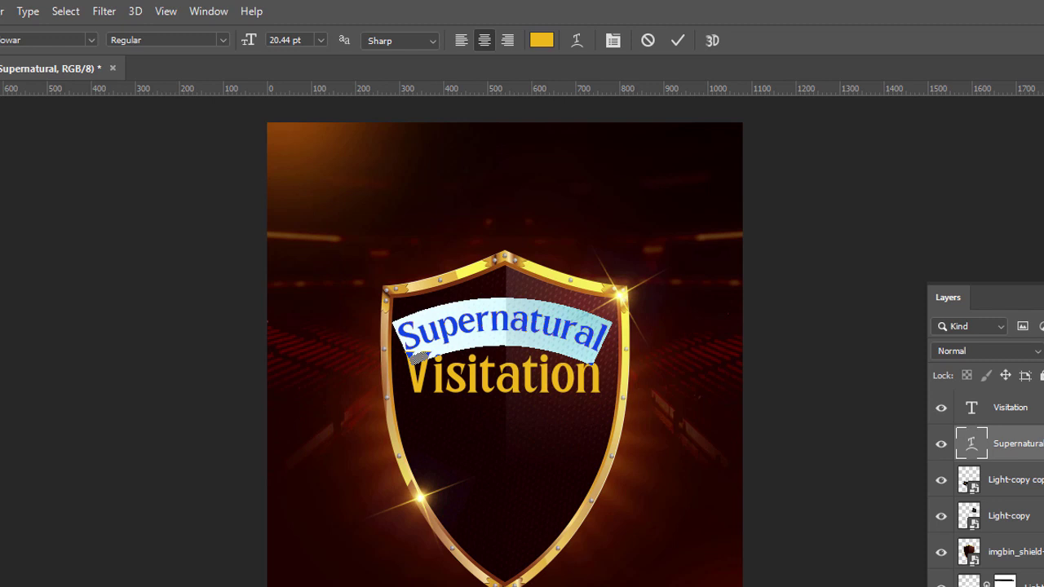
- Warp the "Visitation" text with a horizontal Arc style and a 28% bend
double_click(526, 371)
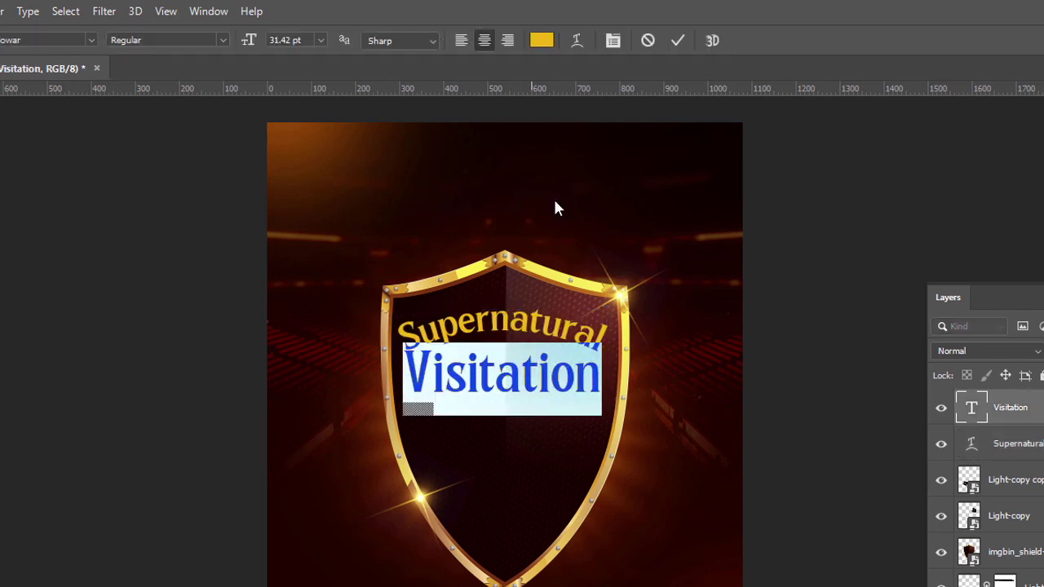
left_click(575, 38)
left_click(214, 222)
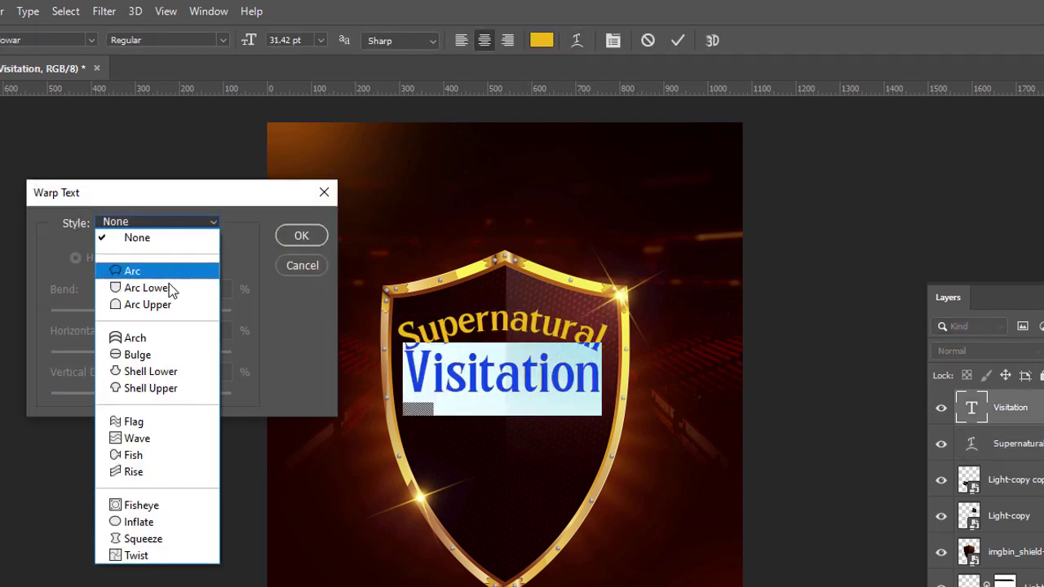
left_click(168, 270)
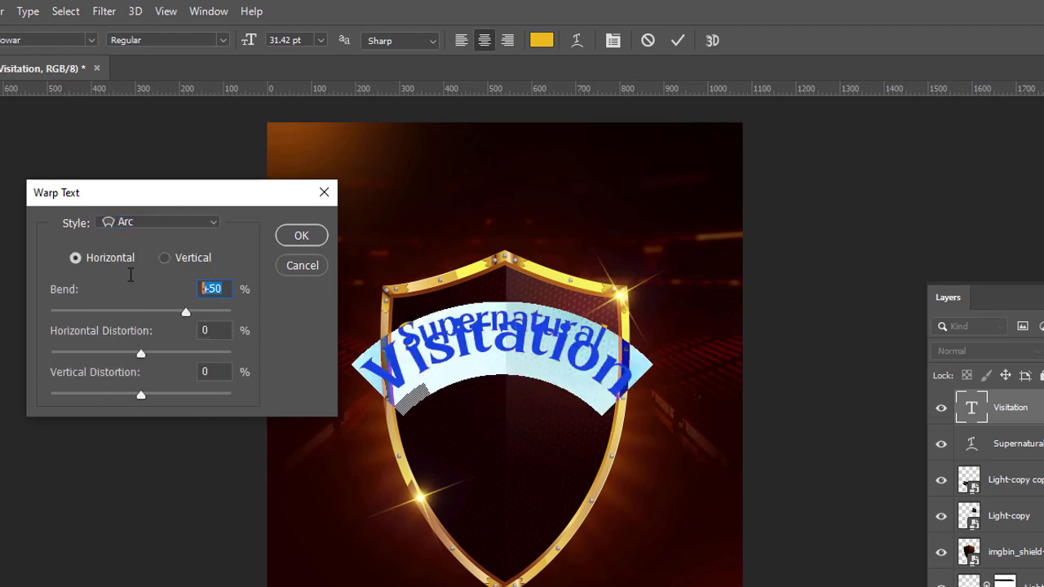
type("28")
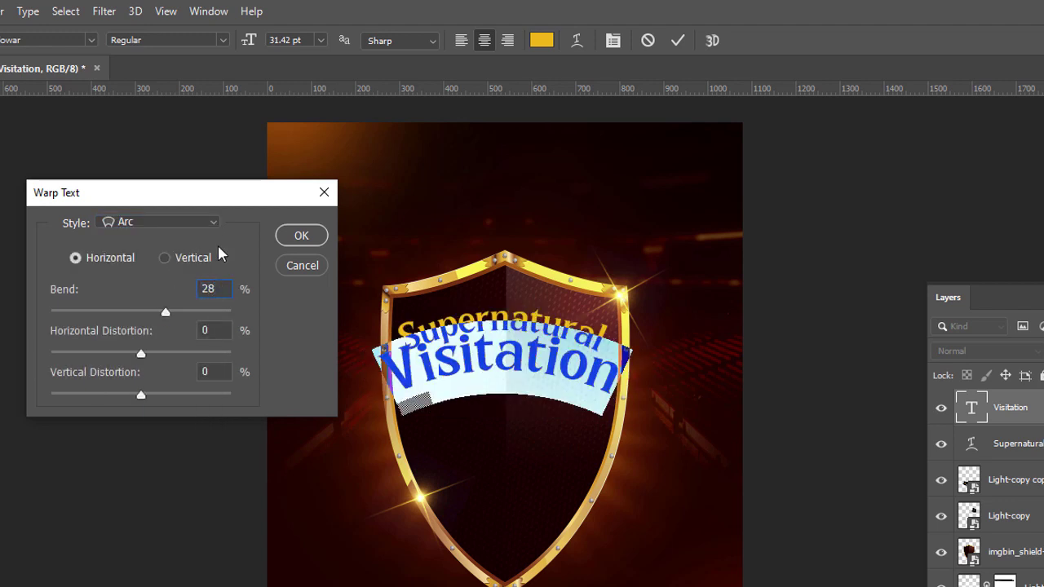
left_click(289, 238)
key("ctrl+Return")
- Nudge the "Visitation" text down slightly and scale both text layers together to 92.67% so they fit inside the shield
key("v")
left_click_drag(539, 356, 539, 359)
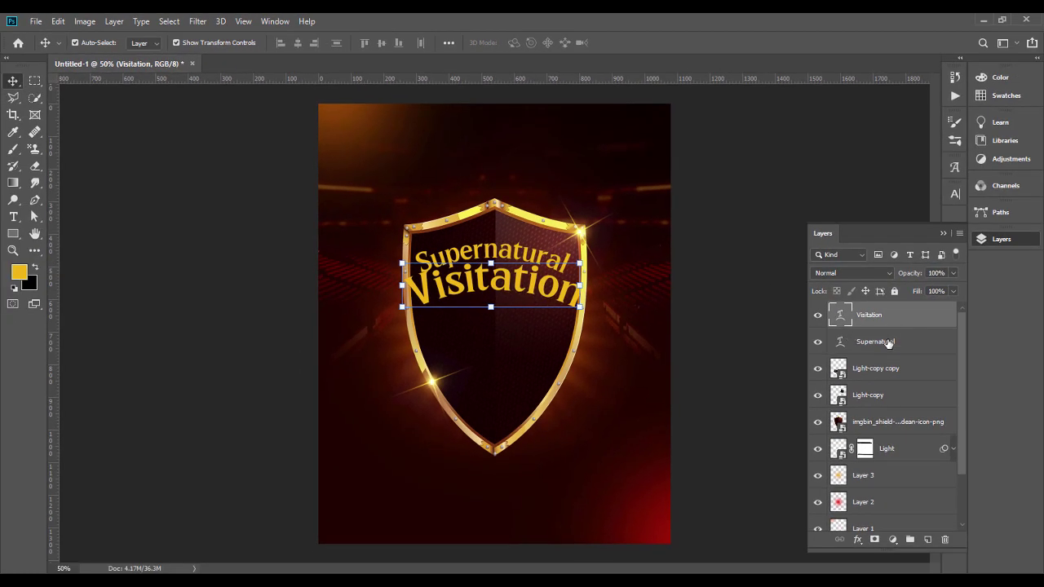
left_click(890, 343, "shift")
left_click_drag(580, 276, 551, 289)
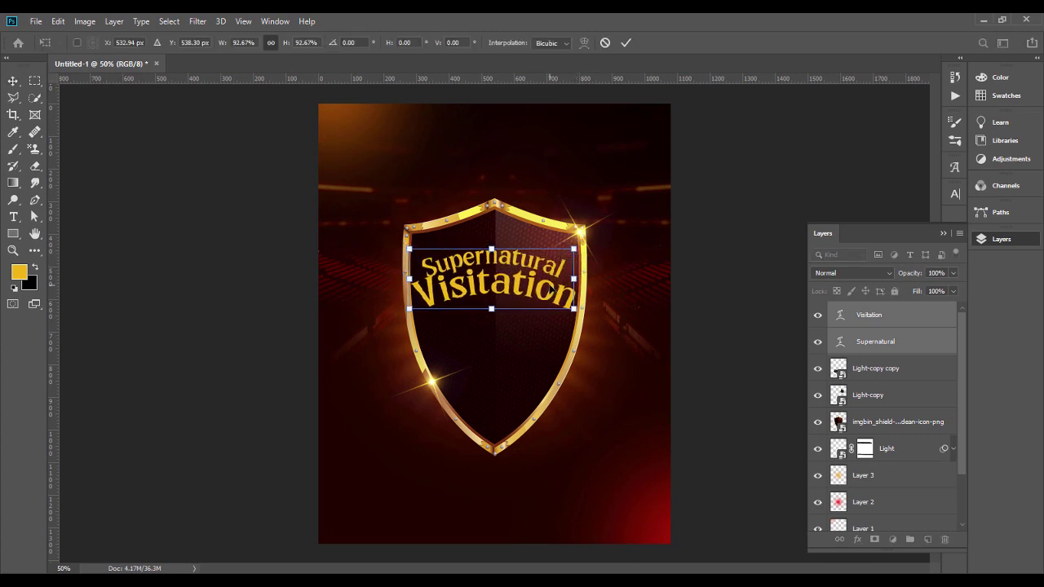
key("Return")
left_click(694, 270)
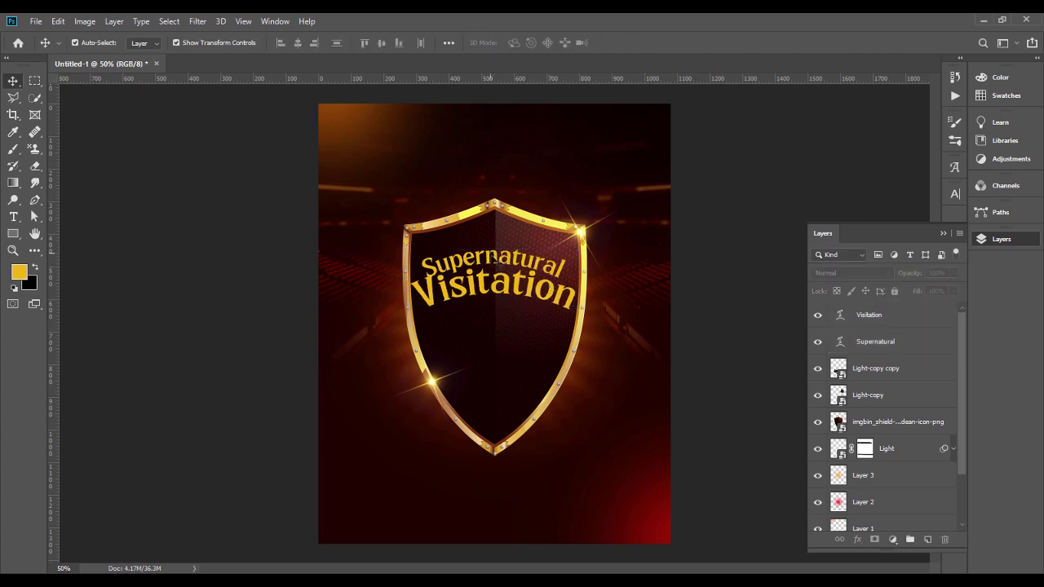
- Enlarge the "Supernatural" text slightly and nudge it down to sit close above "Visitation"
left_click(498, 258)
mouse_move(498, 244)
left_mouse_down()
mouse_move(493, 221)
mouse_move(498, 261)
mouse_move(496, 230)
left_mouse_up()
key("Return")
key("Down")
key("Down")
key("Down")
key("Down")
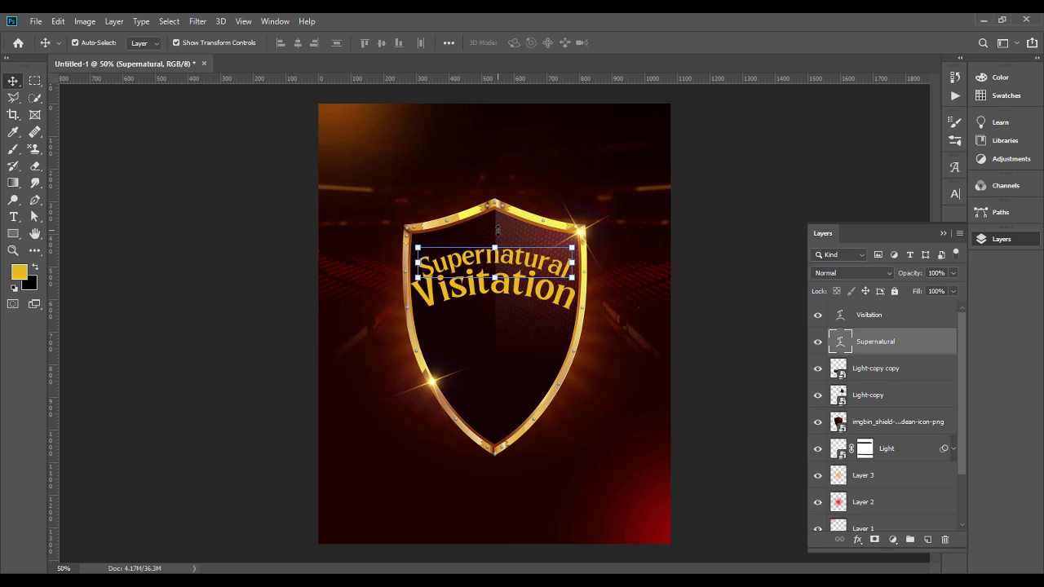
left_click(748, 275)
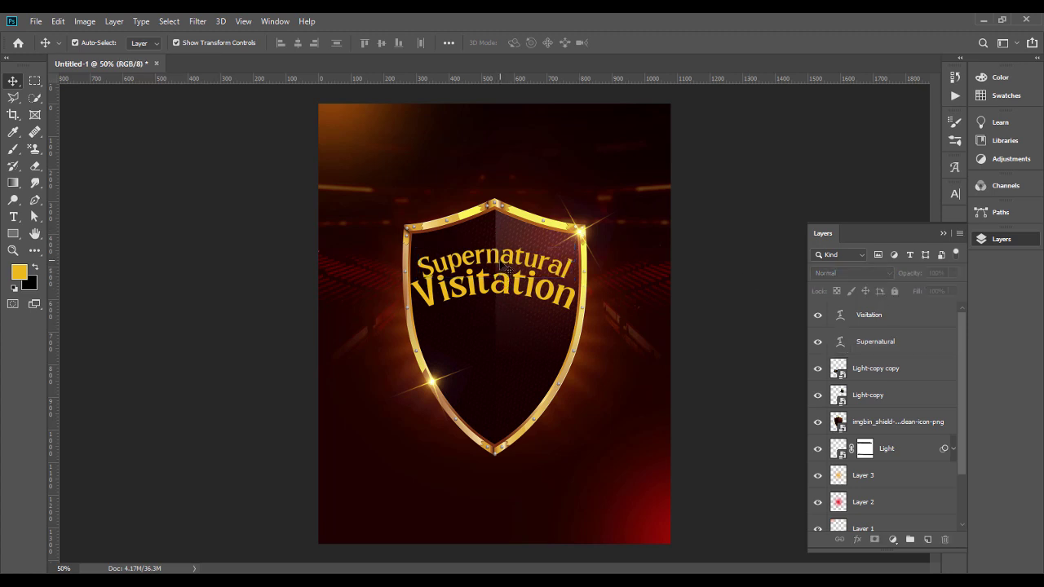
- Replace the "V" of the "Visitation" text with the curved alternate glyph offered for that letter
double_click(840, 314)
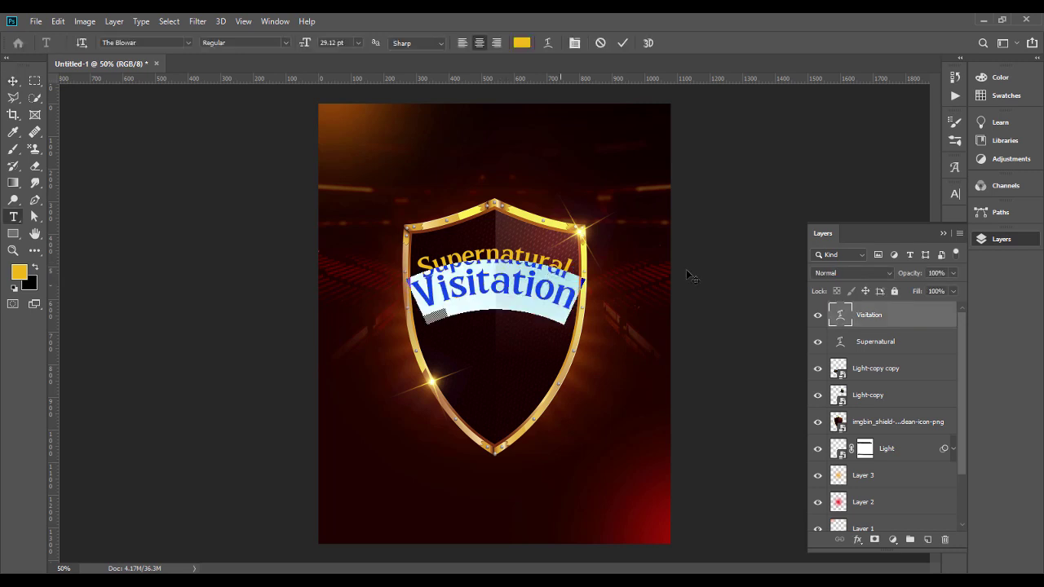
left_click(941, 234)
mouse_move(427, 313)
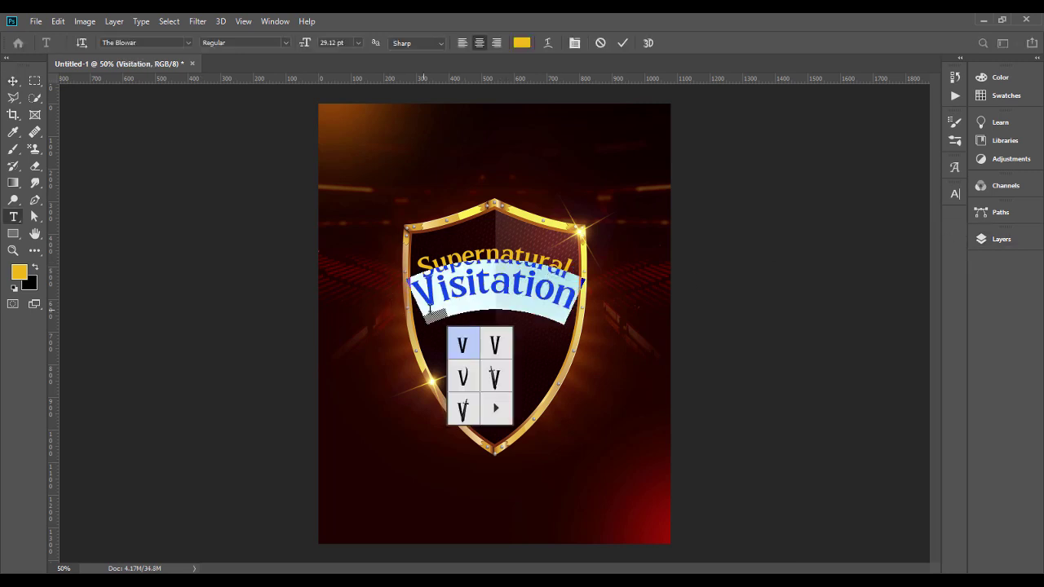
left_click(463, 376)
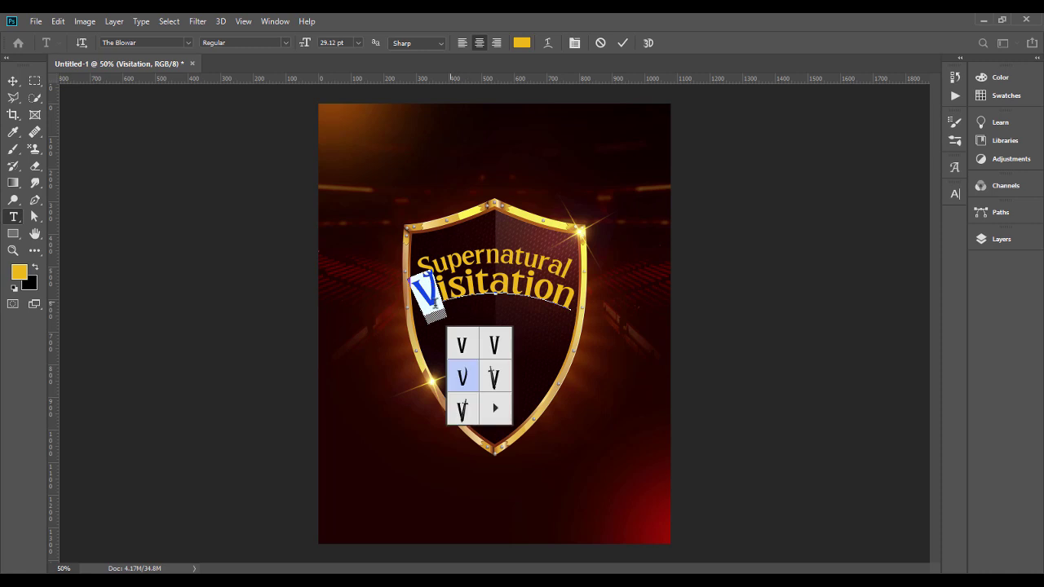
left_click(13, 81)
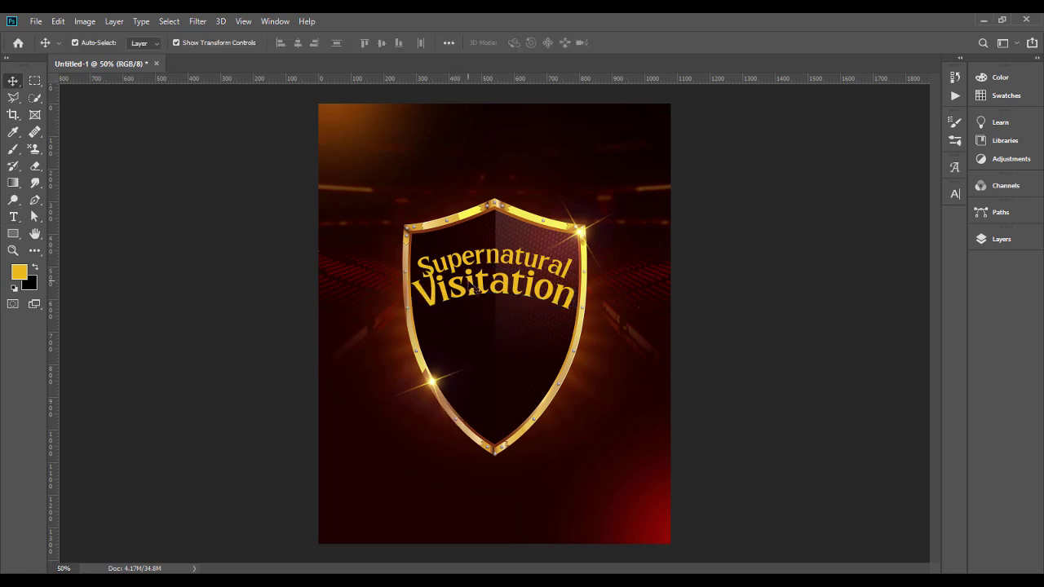
- Apply stylistic alternates to the second "u" in the "Supernatural" text
double_click(429, 280)
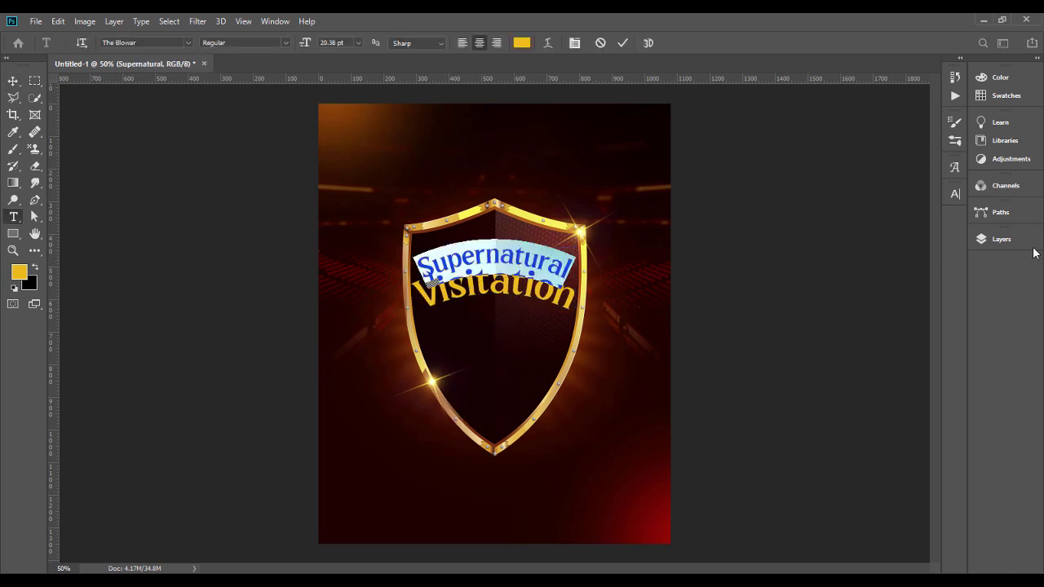
left_click(953, 193)
left_click(880, 302)
left_click(881, 302)
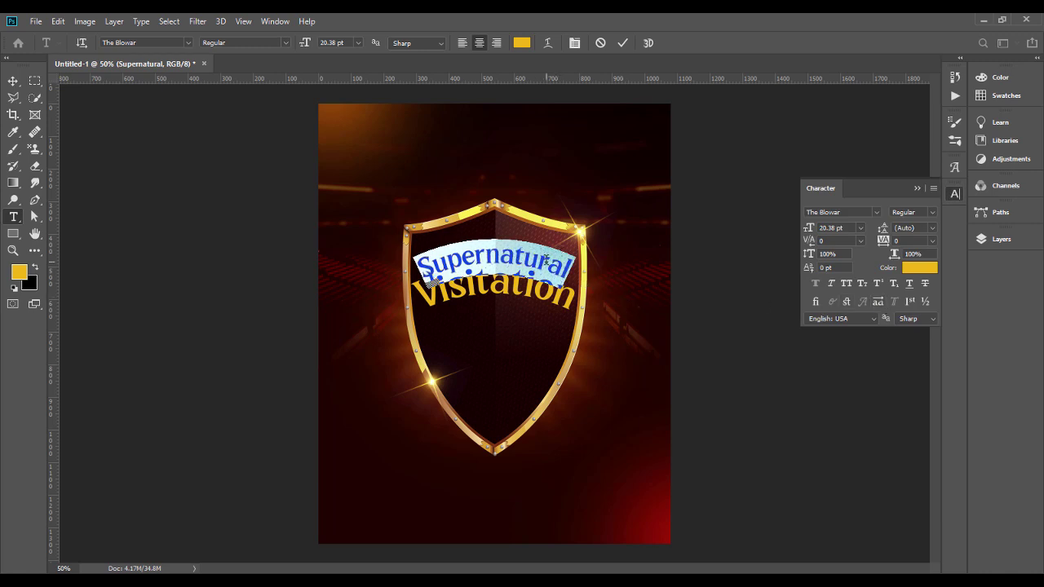
left_click_drag(524, 261, 537, 259)
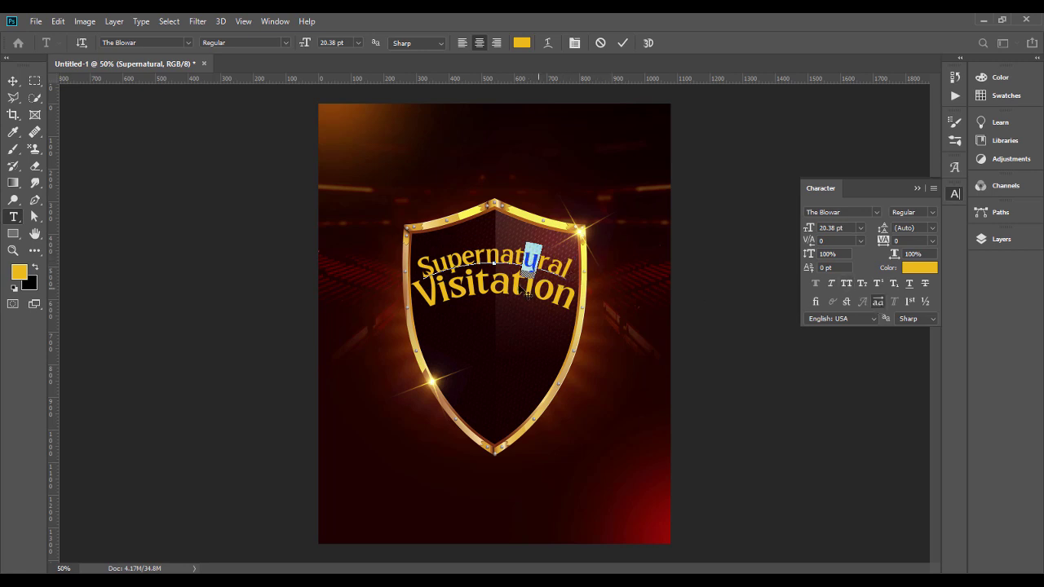
left_click(14, 82)
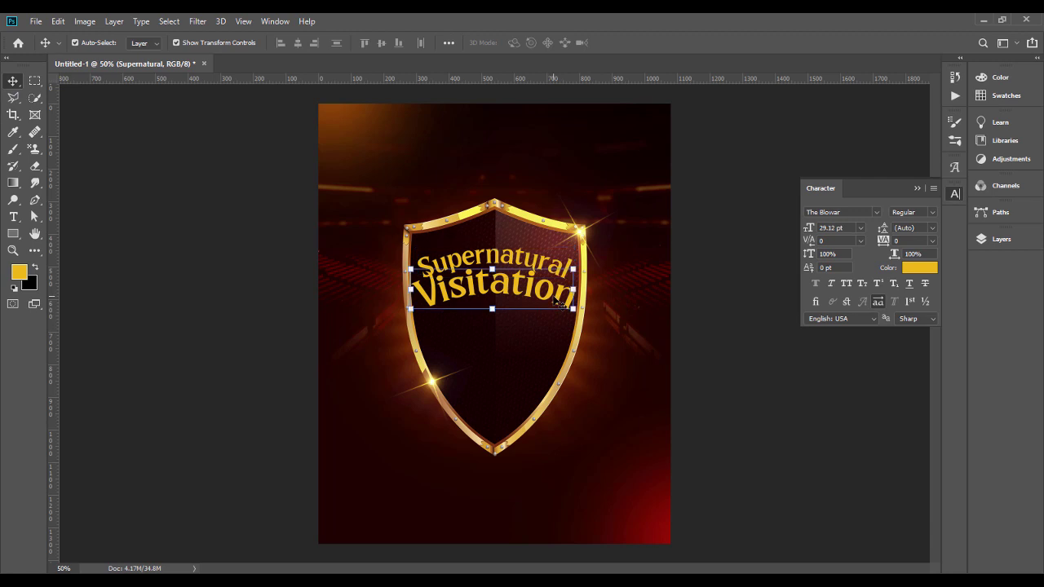
- Apply stylistic alternates to the final "n" of the "Visitation" text
double_click(560, 302)
left_click_drag(578, 292, 553, 297)
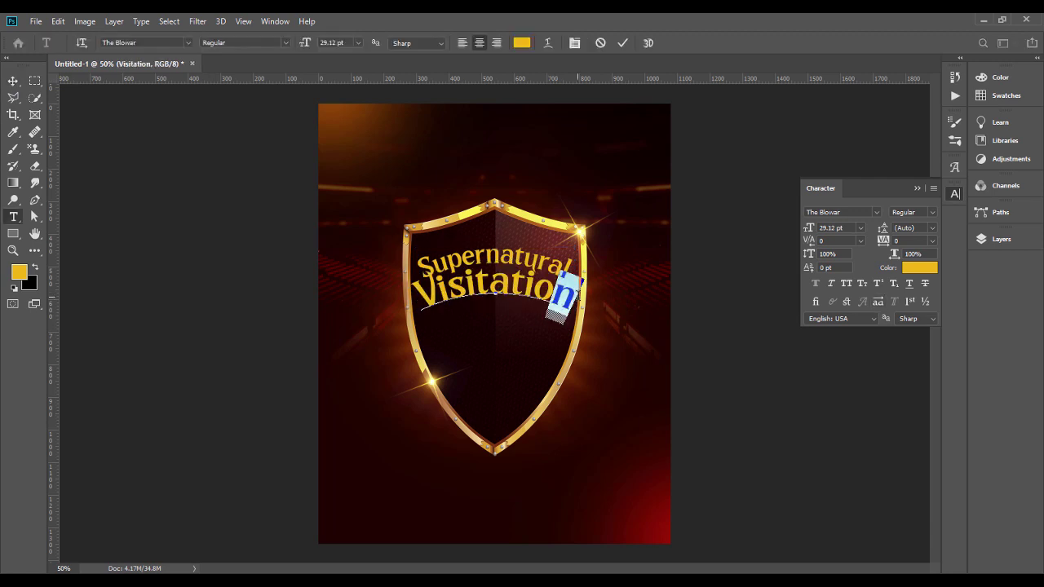
left_click(878, 304)
left_click(13, 81)
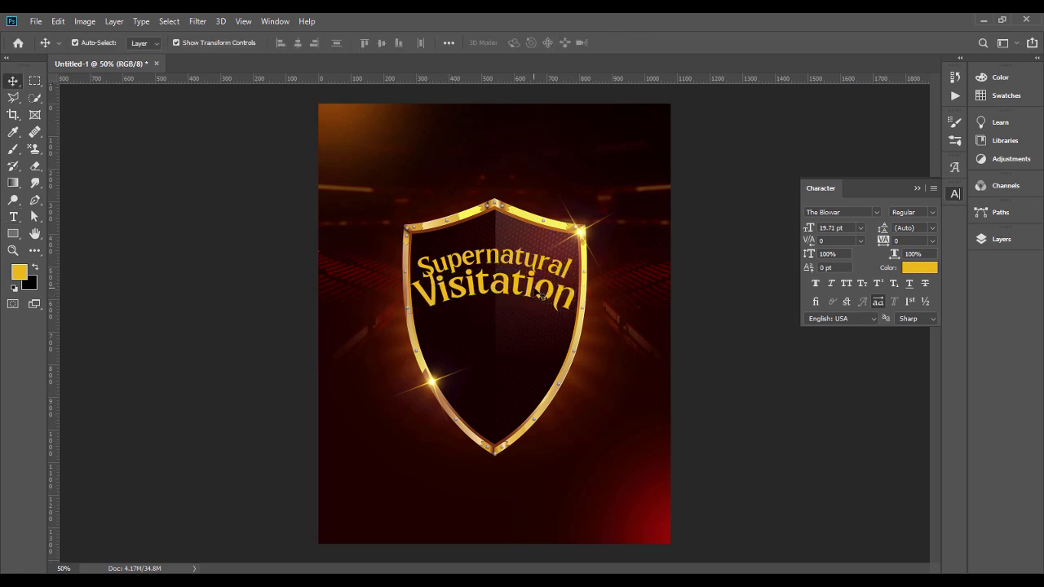
- Look up the font of the "Visitation" text in the font list, keeping The Blowar selected
double_click(494, 298)
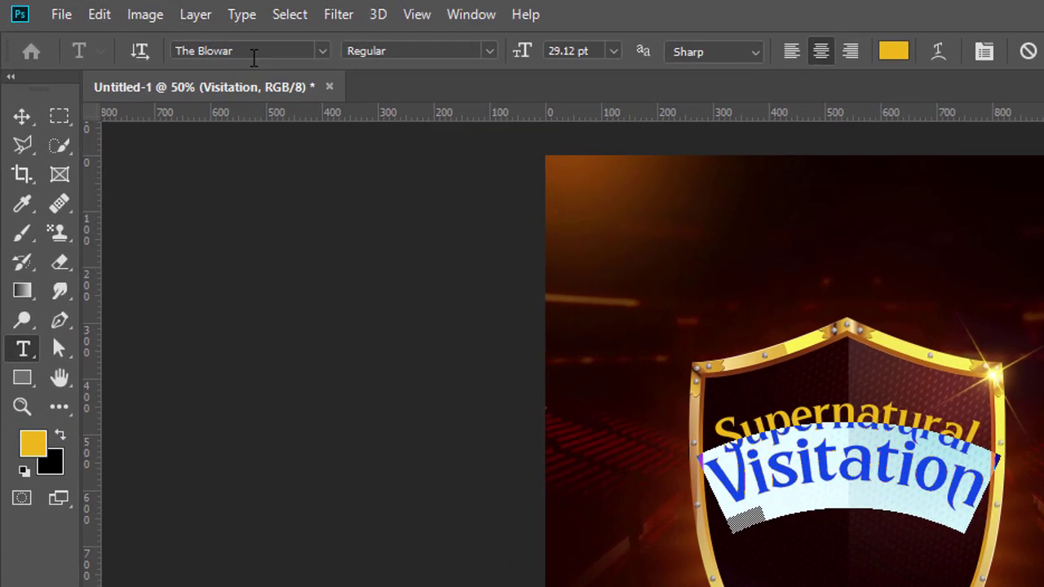
left_click(321, 54)
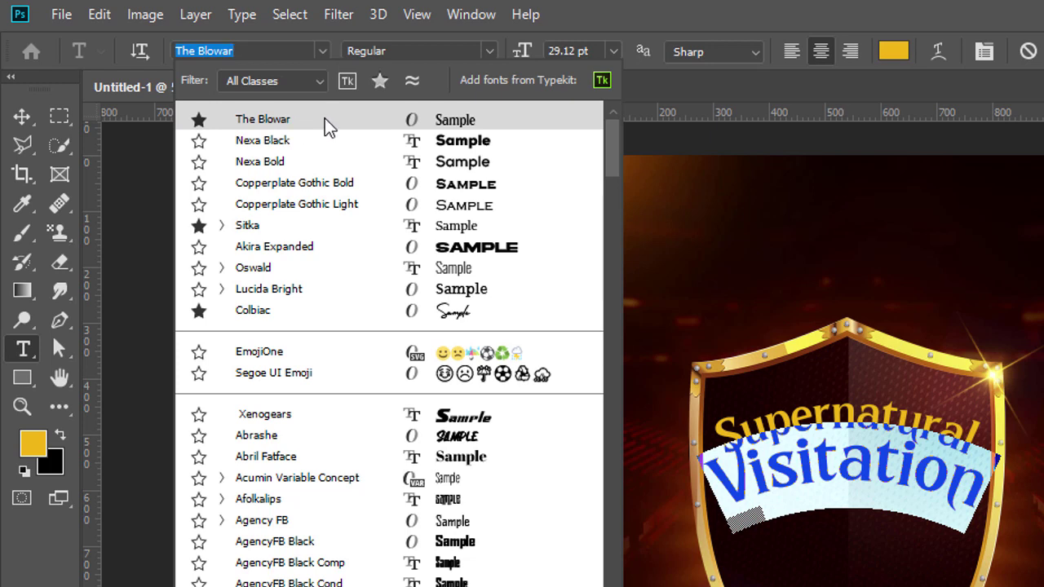
left_click(463, 124)
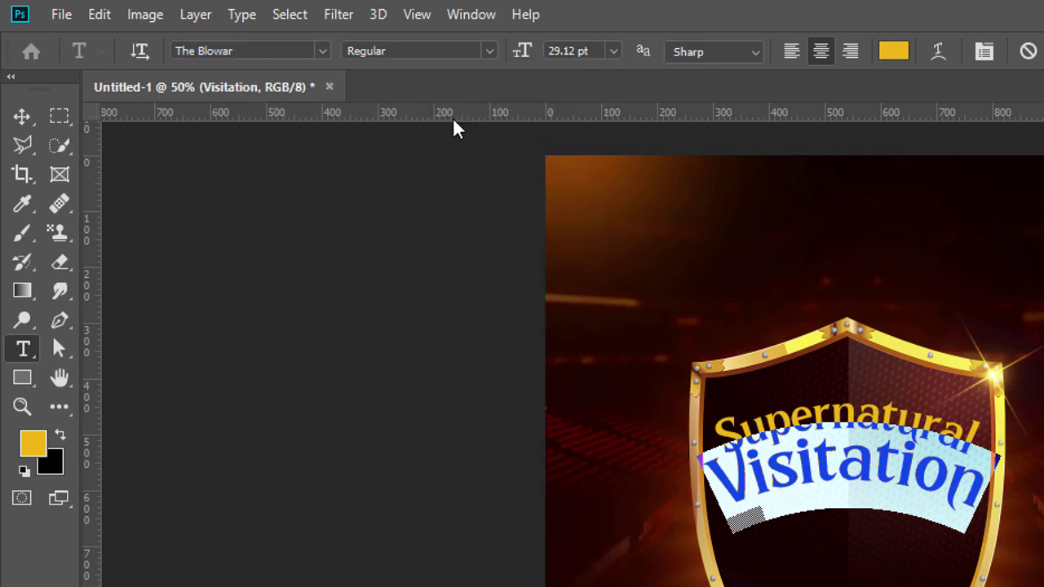
left_click(22, 115)
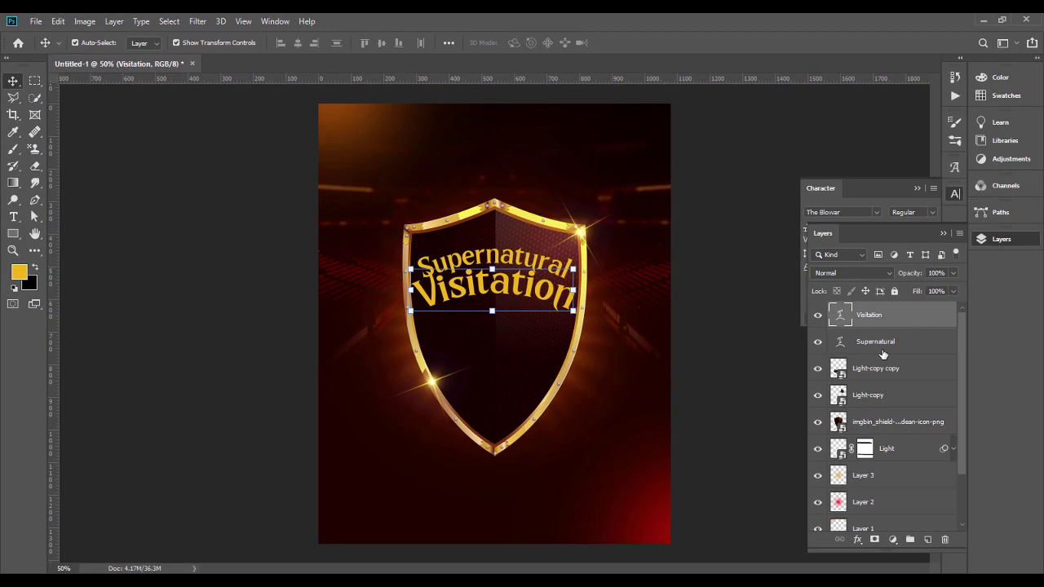
- Group the "Supernatural" and "Visitation" text layers
left_click(882, 342, "shift")
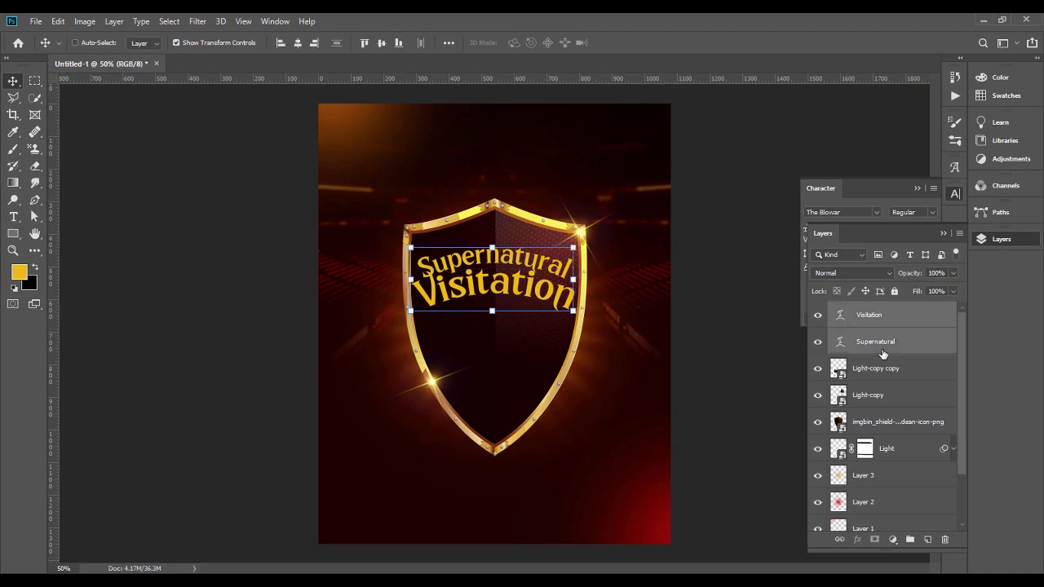
key("ctrl+g")
left_click(756, 293)
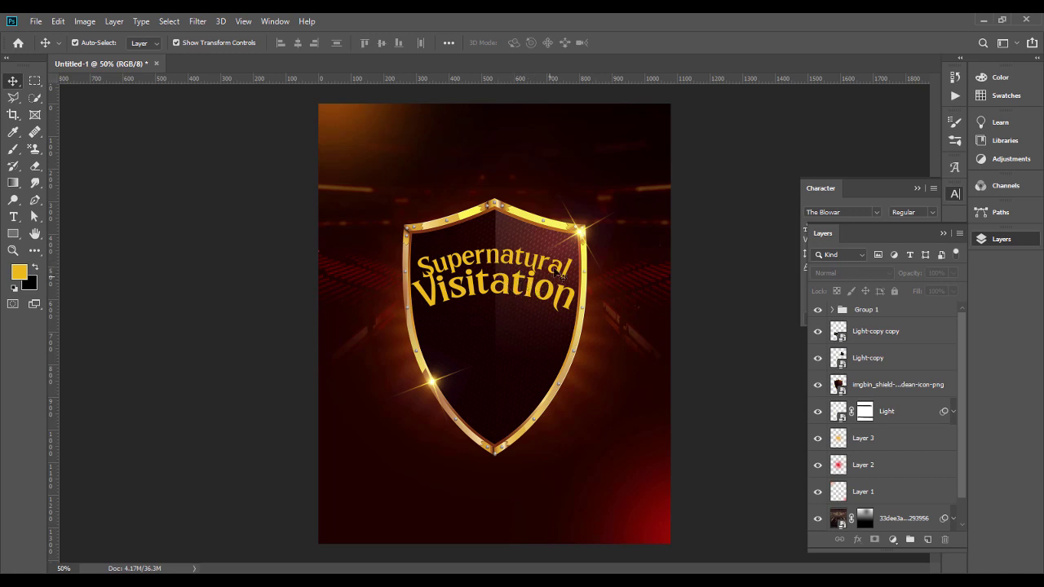
- Add a linear Gradient Overlay to the text group with Reverse off and a 7° angle
left_click(840, 310)
right_click(871, 313)
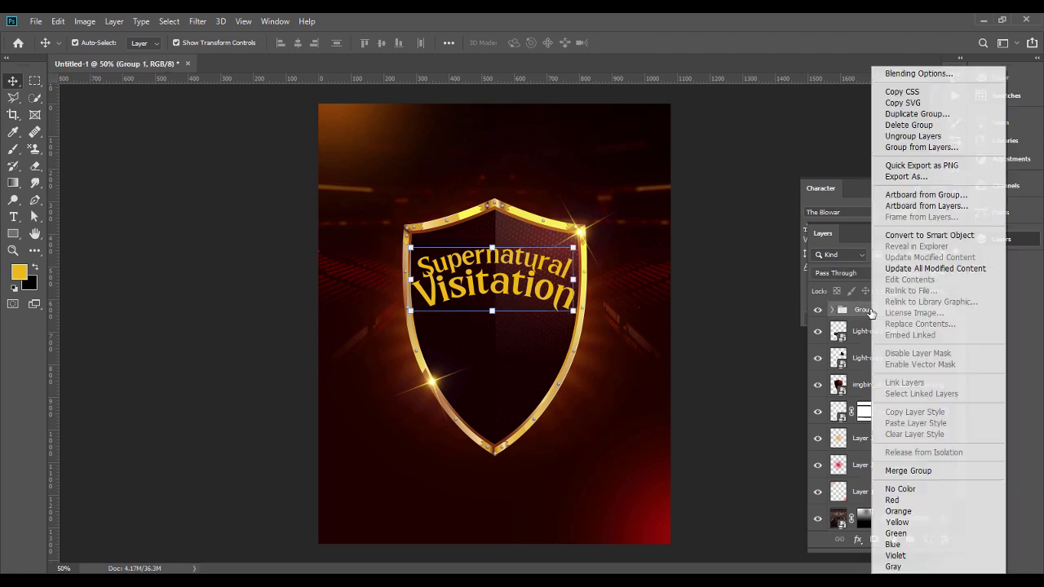
left_click(947, 75)
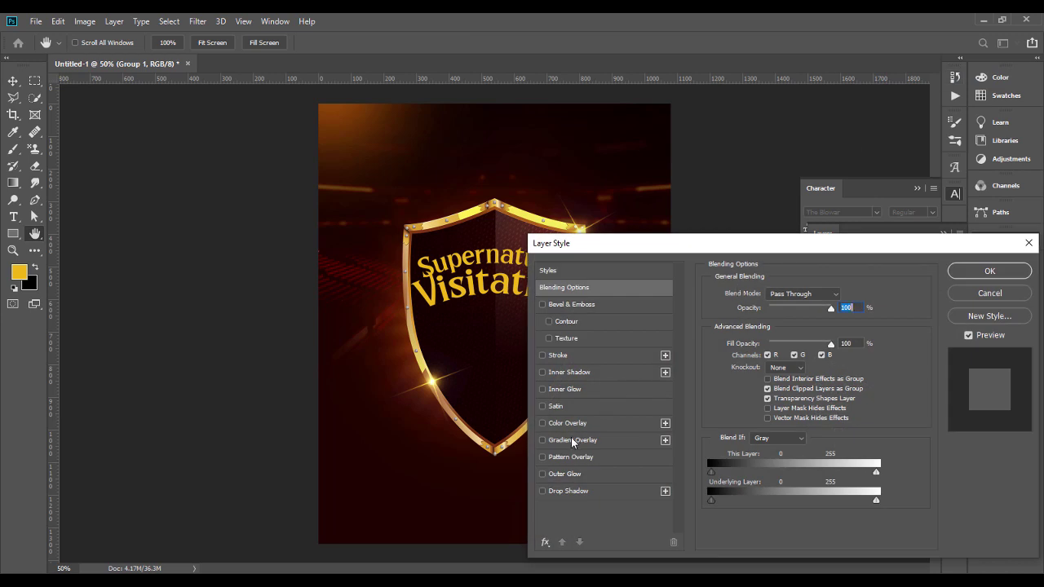
left_click(572, 439)
left_click_drag(642, 242, 300, 201)
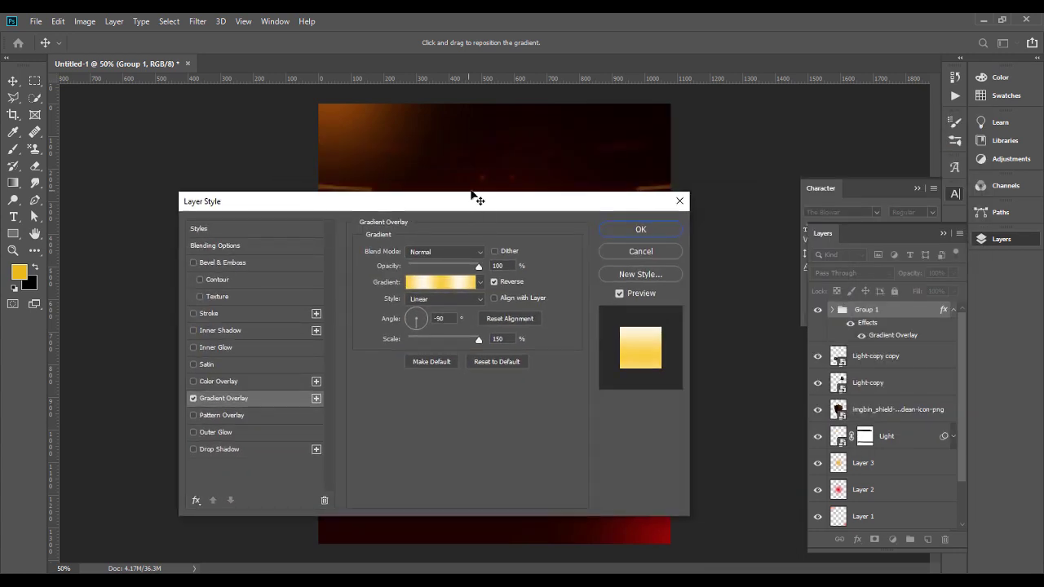
left_click_drag(475, 197, 479, 332)
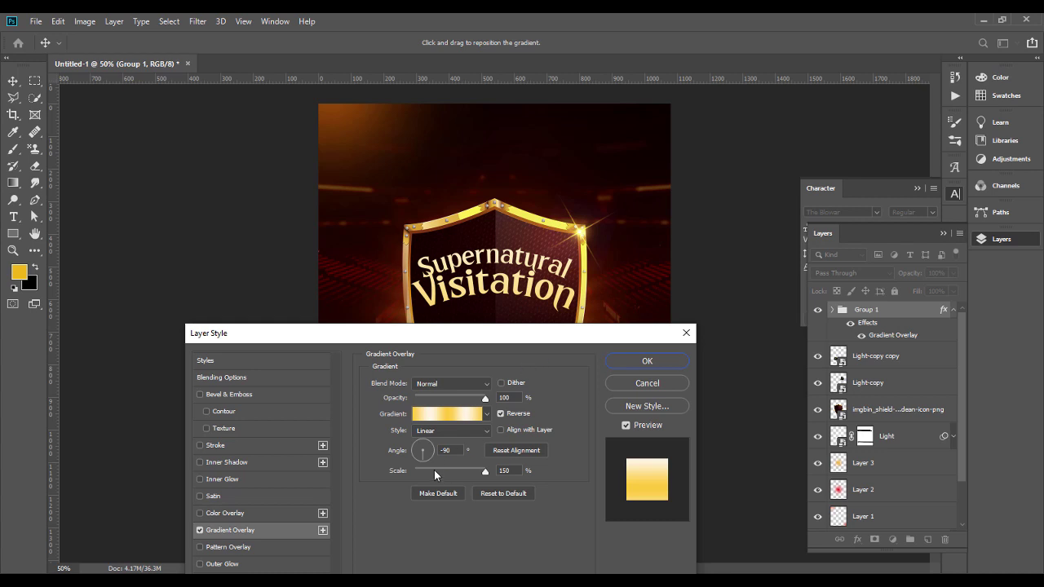
left_click(428, 450)
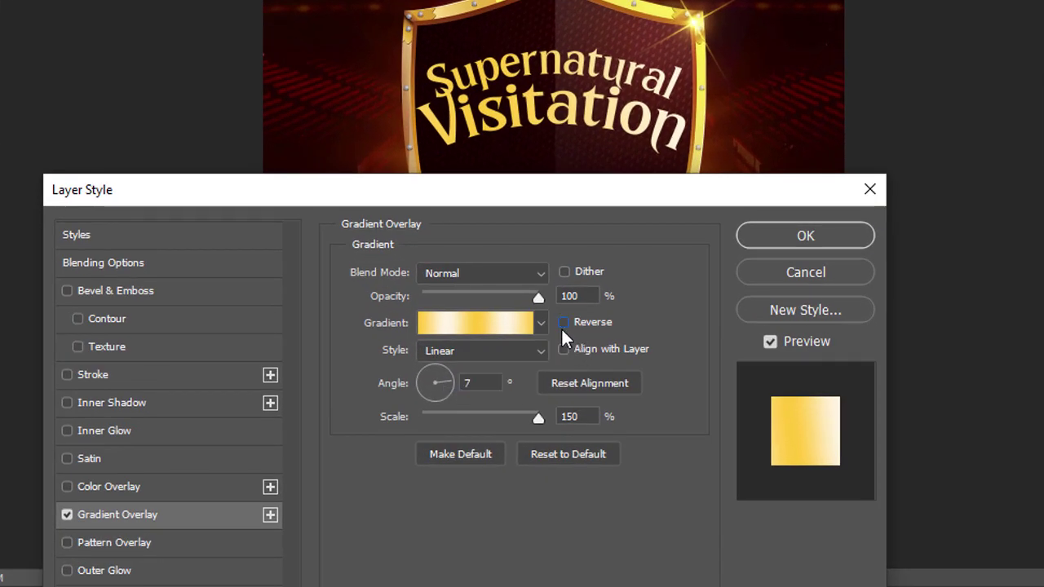
- Choose the yellow-and-white "Gold" preset as the gradient for the text group's overlay
left_click(481, 326)
left_click_drag(954, 212, 923, 332)
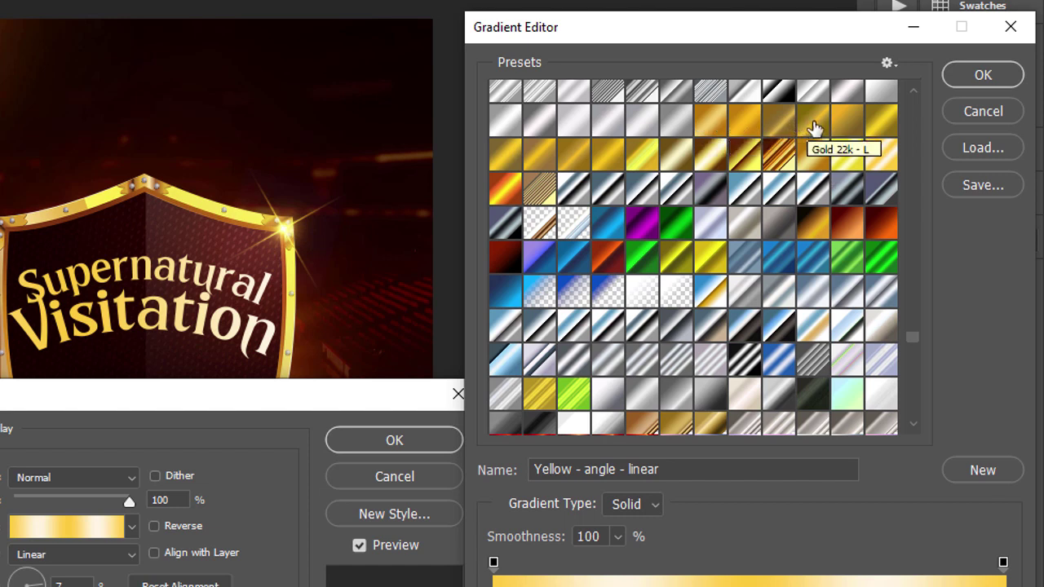
left_click(890, 157)
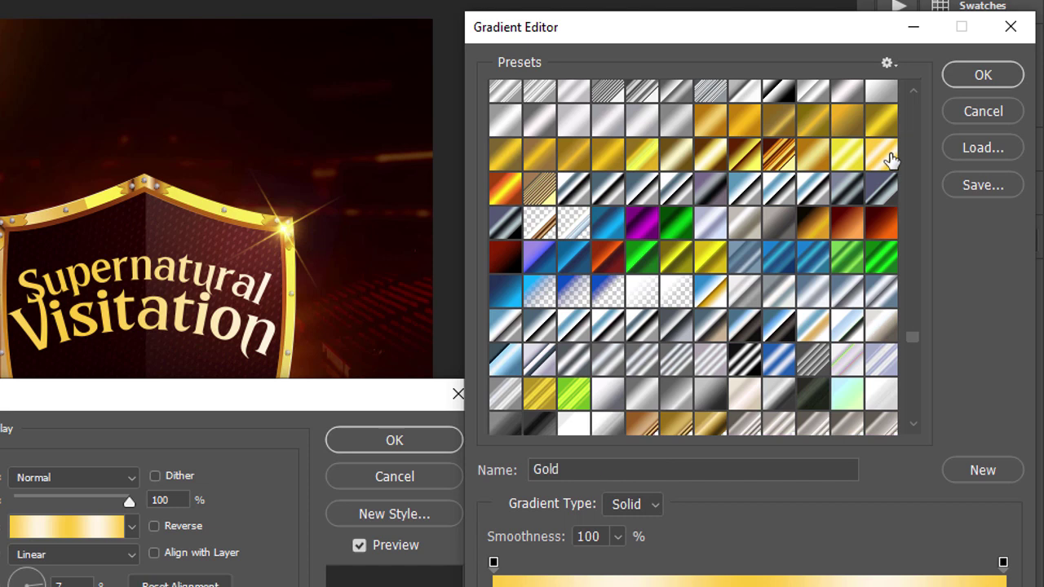
double_click(889, 157)
left_click(398, 194)
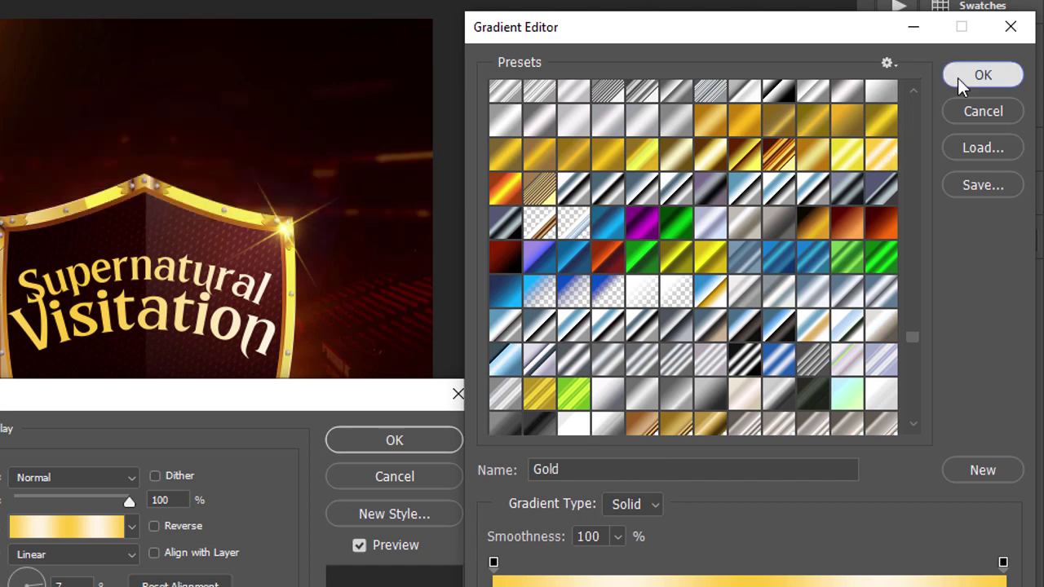
left_click(959, 75)
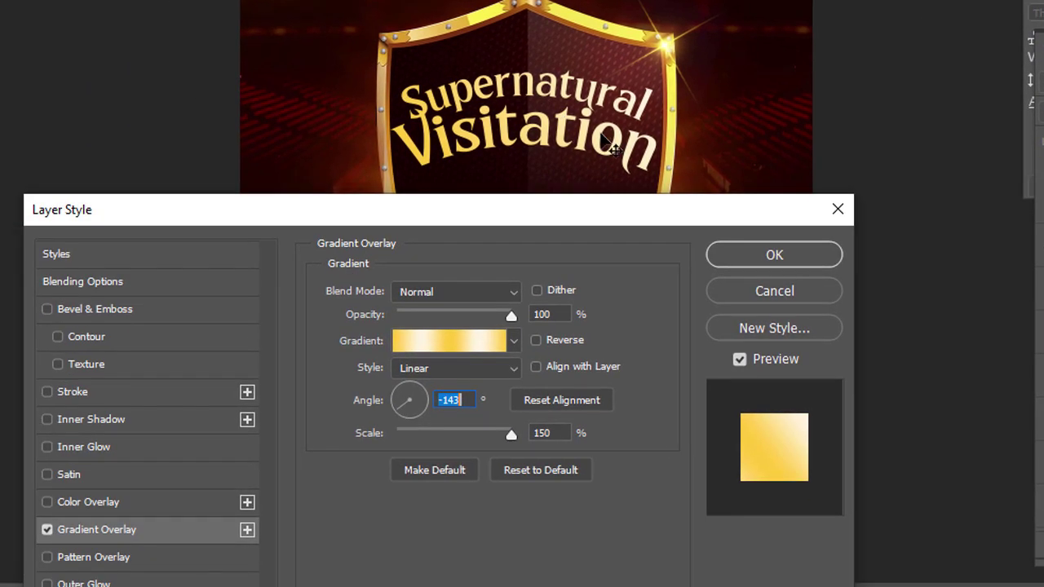
- Reposition the overlay gradient to run from cream to gold across the text, with a 131% scale and a -2° angle
left_click_drag(613, 149, 420, 78)
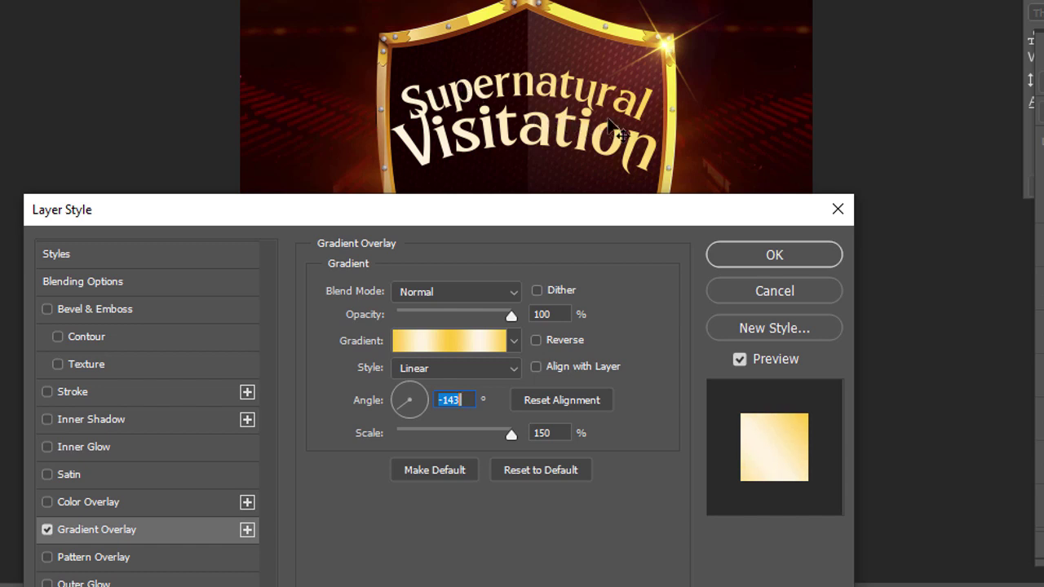
left_click_drag(601, 120, 394, 50)
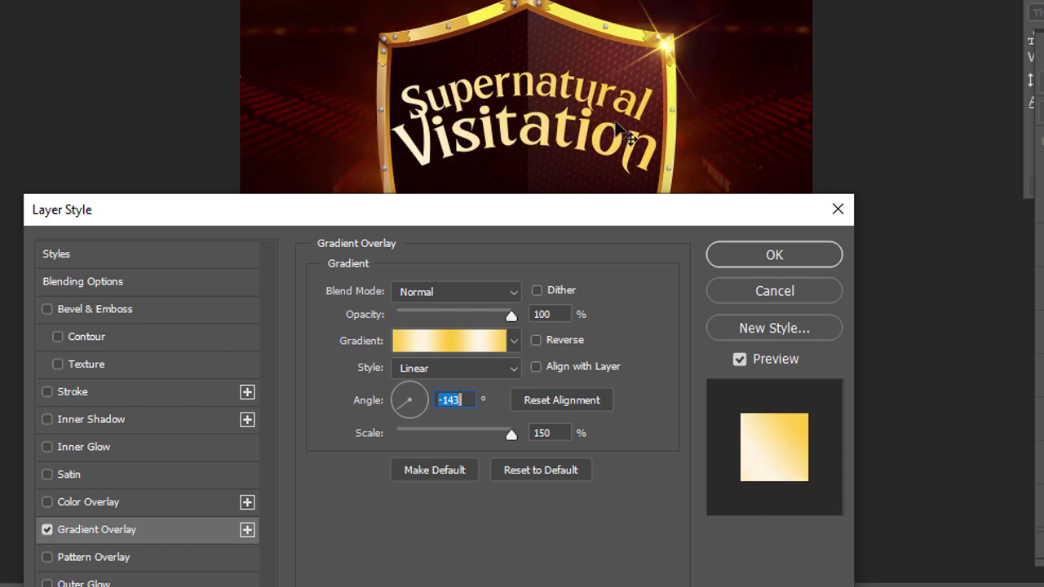
mouse_move(487, 428)
left_mouse_down()
mouse_move(472, 427)
mouse_move(494, 424)
left_mouse_up()
left_click_drag(513, 106, 599, 126)
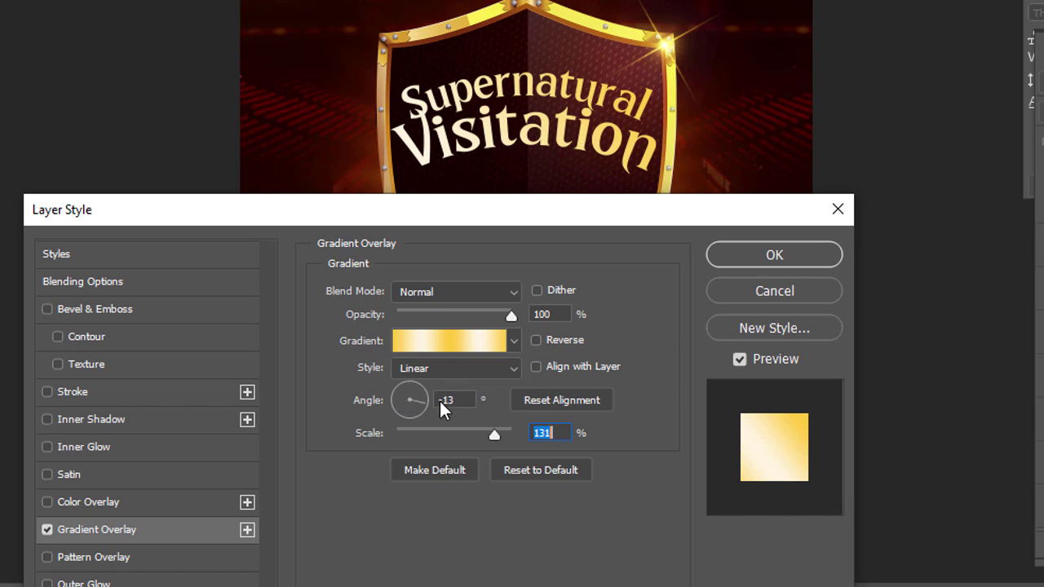
left_click_drag(425, 403, 439, 399)
left_click_drag(455, 119, 532, 130)
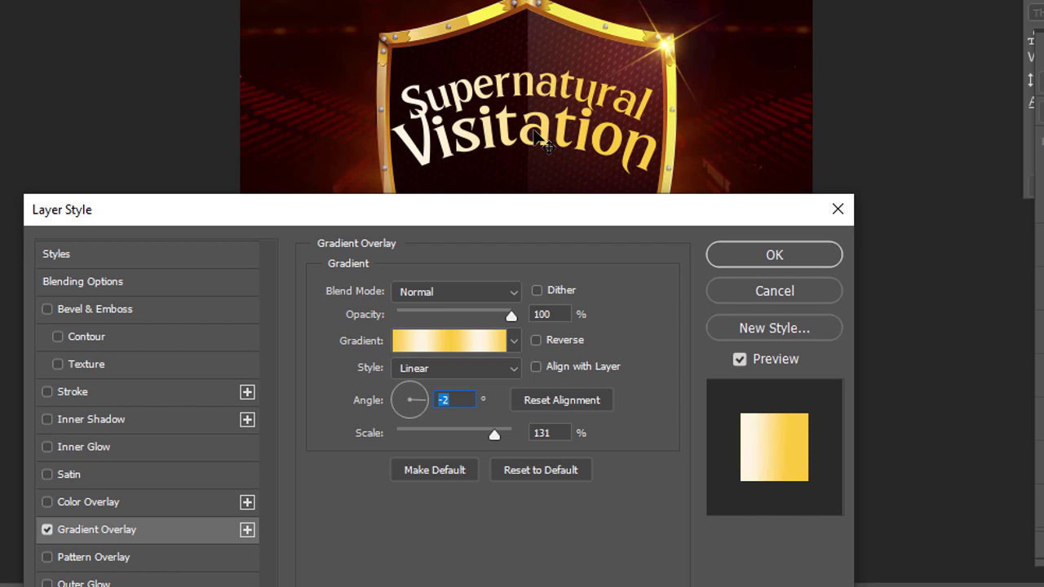
left_click(765, 265)
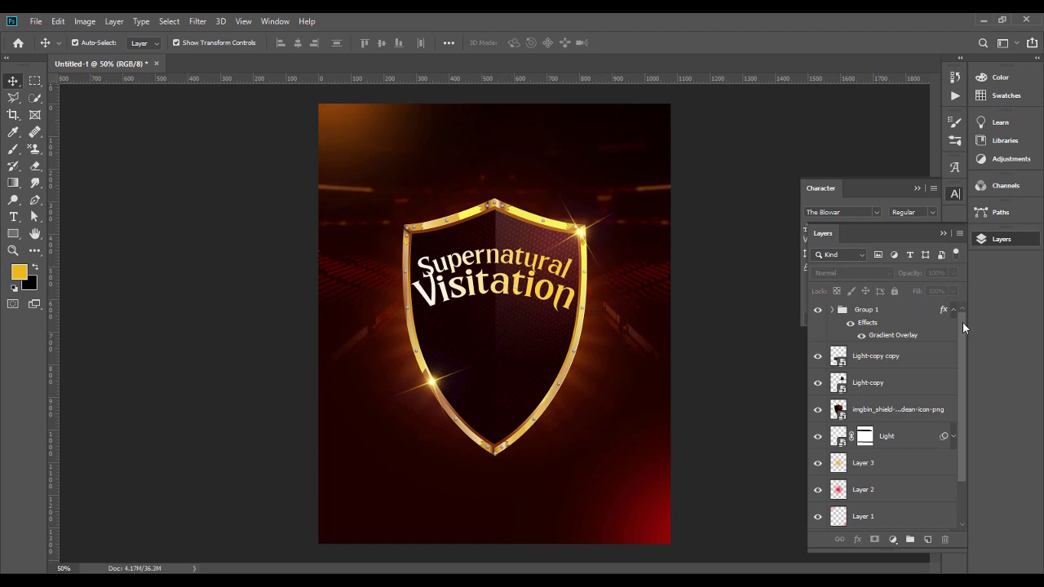
- Add the two-line text "MIRACLE HEALING" / "BREAKTHROUGH" below "Visitation" and color it white
left_click(14, 216)
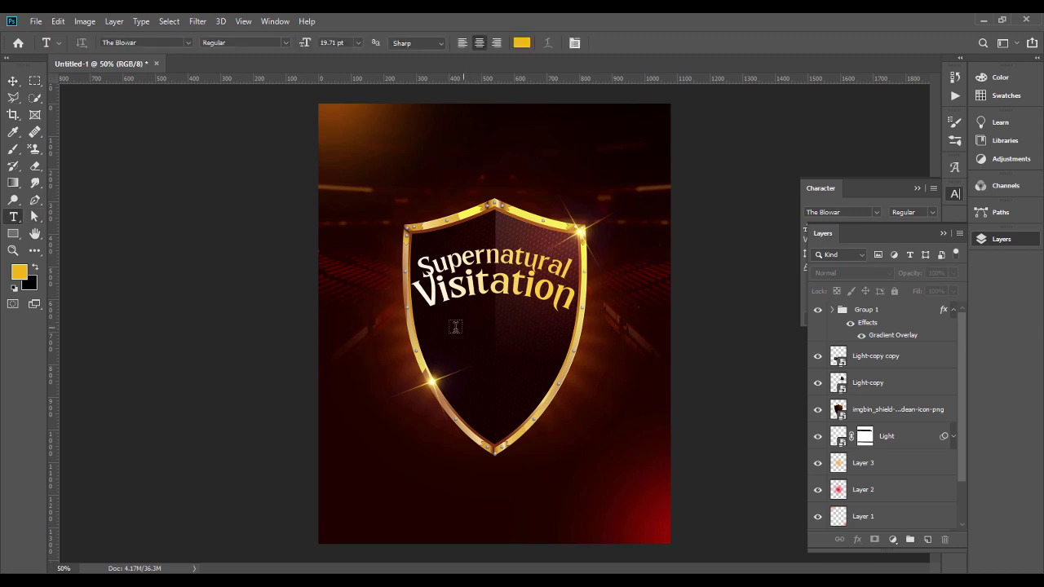
left_click(451, 326)
type("MIRACLE HEALING")
key("Return")
type("BREAKTHROUGH")
key("ctrl+a")
left_click(522, 42)
left_click(838, 225)
- Set the "MIRACLE HEALING BREAKTHROUGH" text to Copperplate Gothic Bold at 6.71 pt and center it in the shield below "Visitation"
left_click(140, 43)
type("cop")
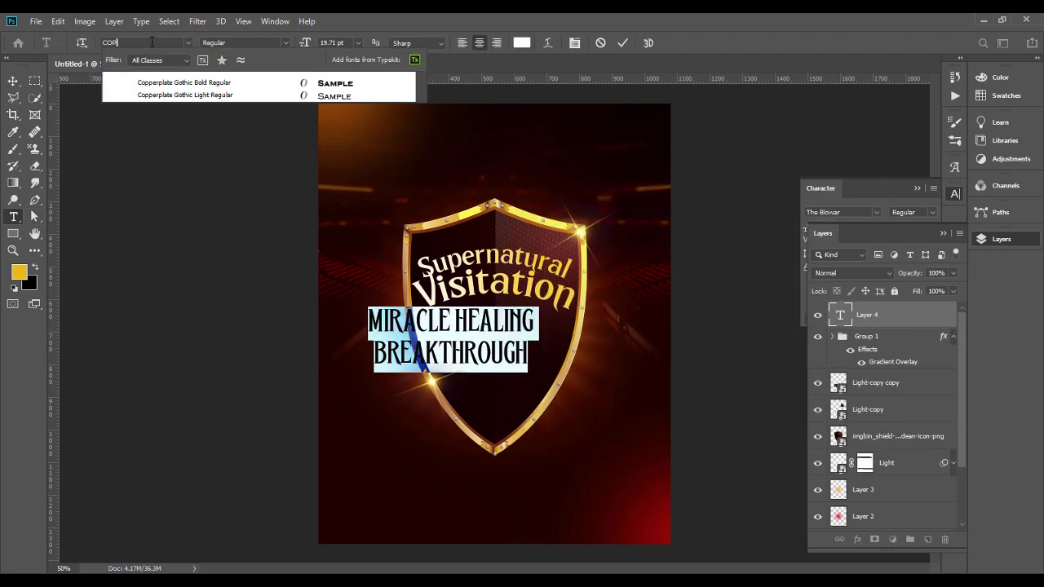
left_click_drag(306, 44, 302, 46)
left_click_drag(485, 328, 526, 327)
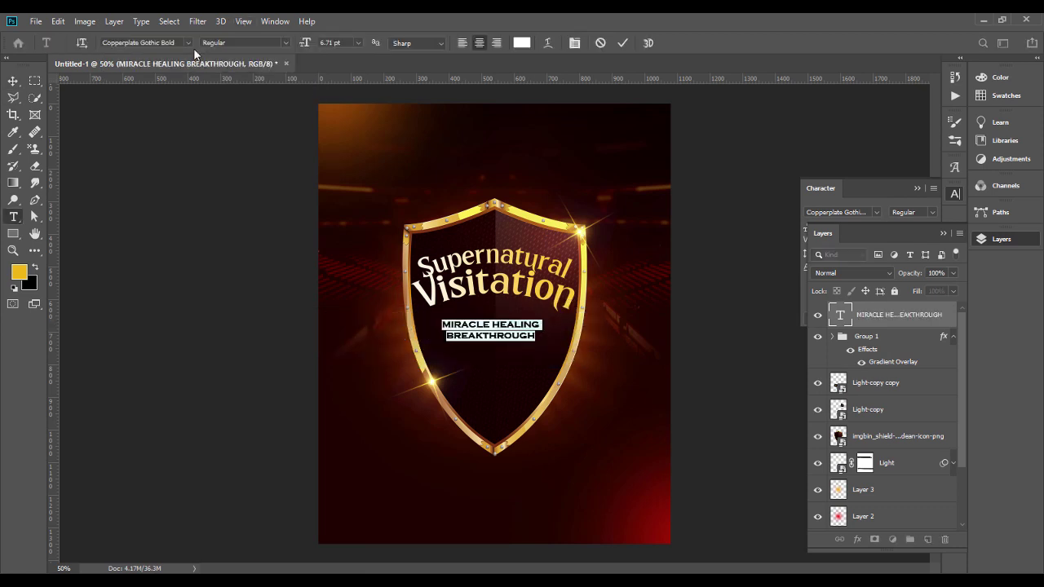
- Set the "MIRACLE HEALING BREAKTHROUGH" text to Copperplate Gothic Light at 9 pt and move it slightly lower in the shield
left_click(177, 43)
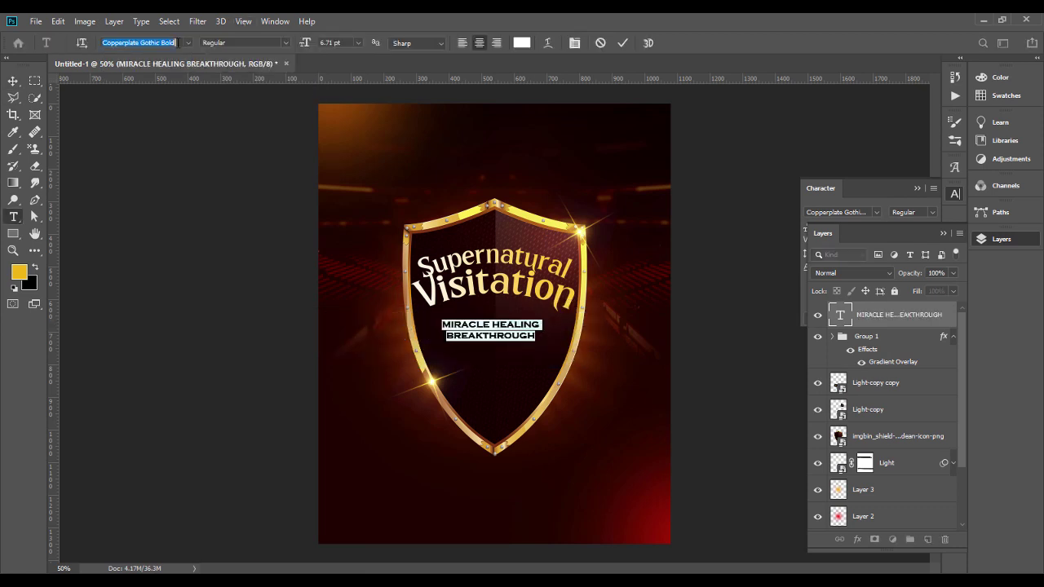
type("cop")
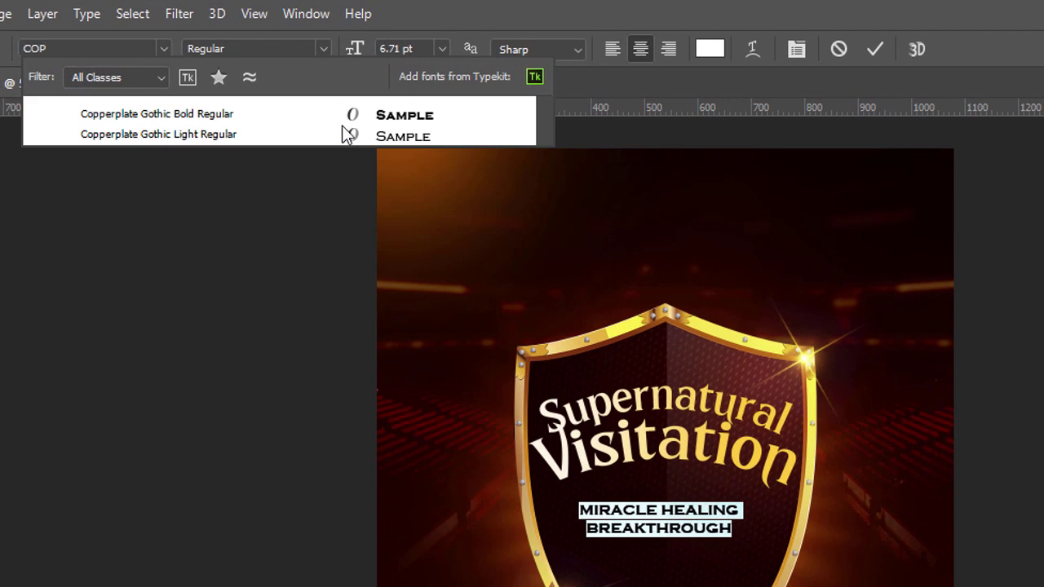
key("Return")
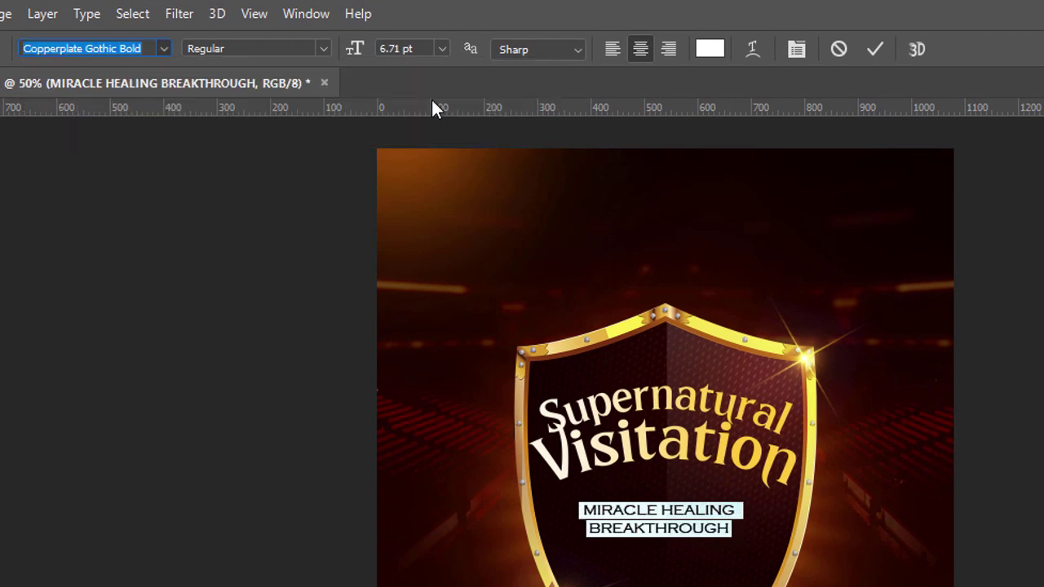
key("Down")
key("Up")
key("Up")
key("Up")
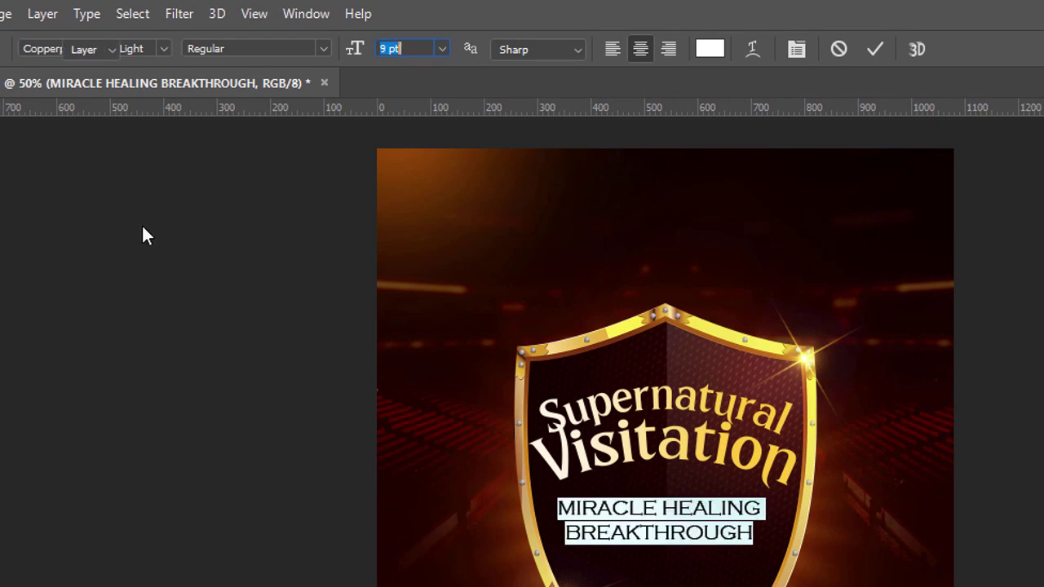
key("ctrl+Return")
key("v")
mouse_move(711, 517)
left_mouse_down()
mouse_move(727, 537)
mouse_move(721, 525)
left_mouse_up()
- Insert a round bullet glyph from the Copperplate Gothic Light font in front of "MIRACLE"
double_click(721, 525)
left_click(567, 518)
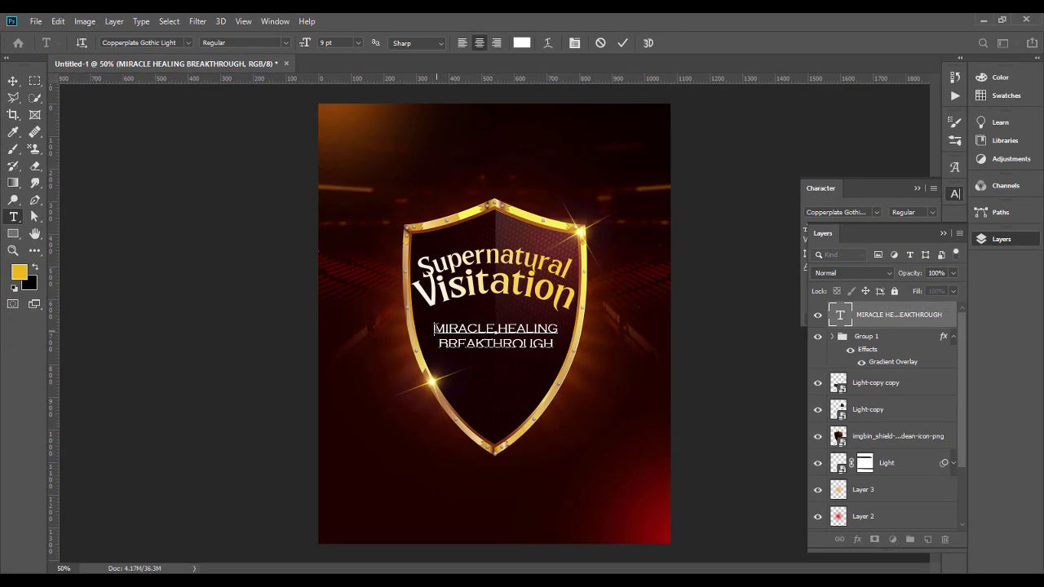
left_click(941, 232)
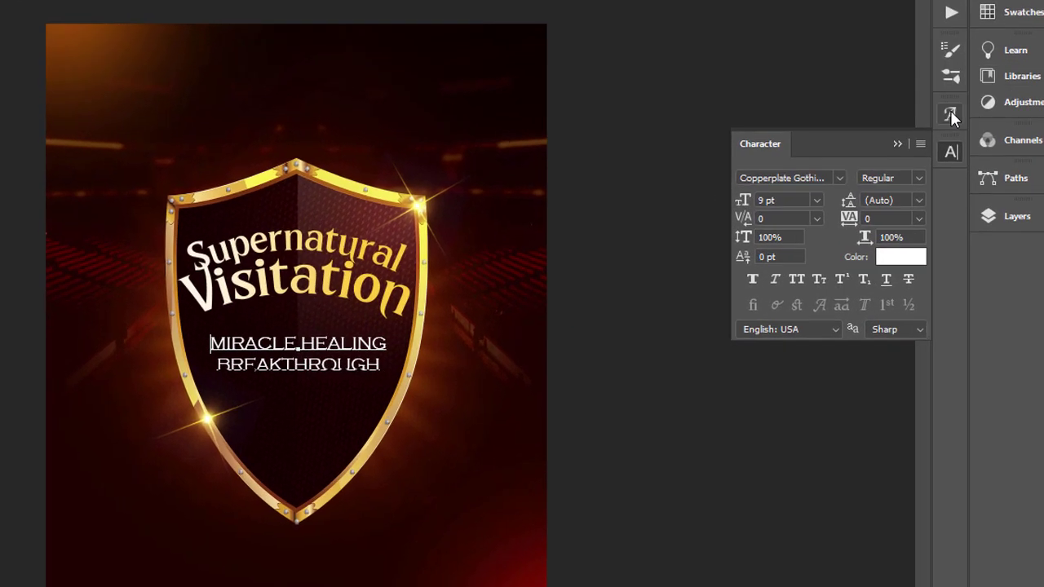
left_click(955, 168)
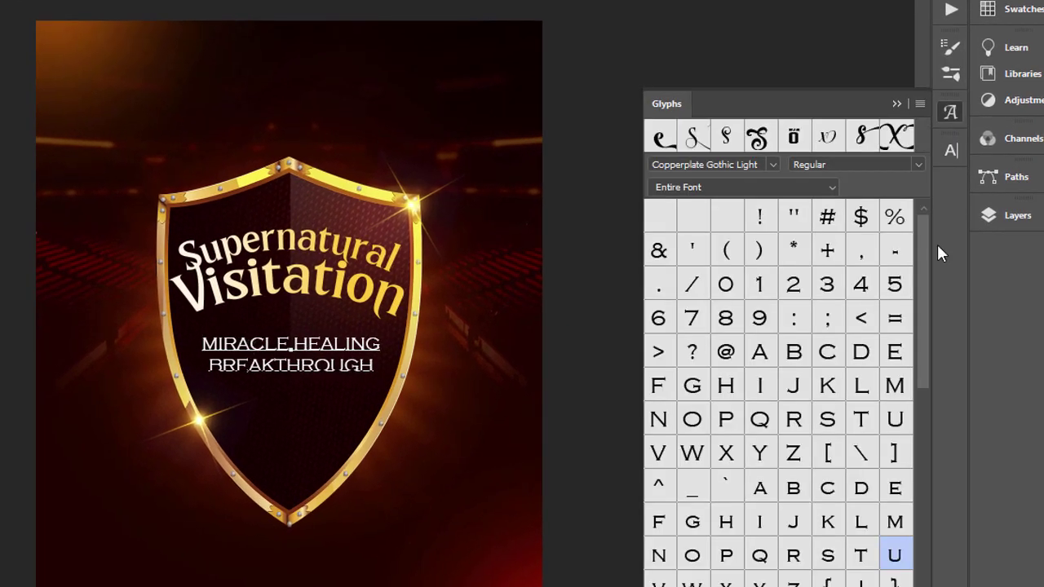
left_click_drag(920, 317, 936, 429)
double_click(861, 499)
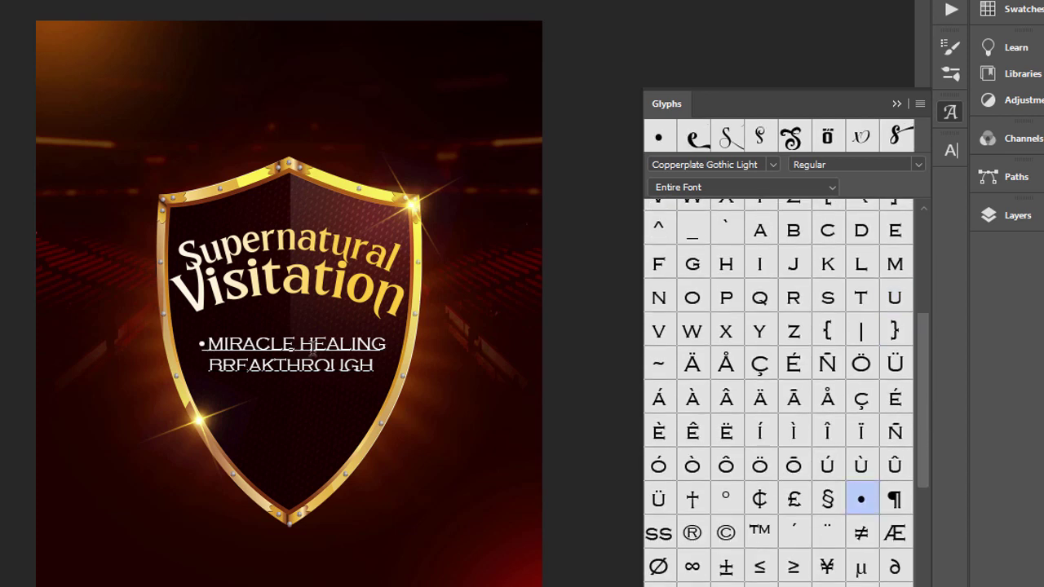
- Copy the bullet in front of "HEALING" and "BREAKTHROUGH" and commit the text edit
left_click_drag(207, 343, 182, 336)
key("ctrl+c")
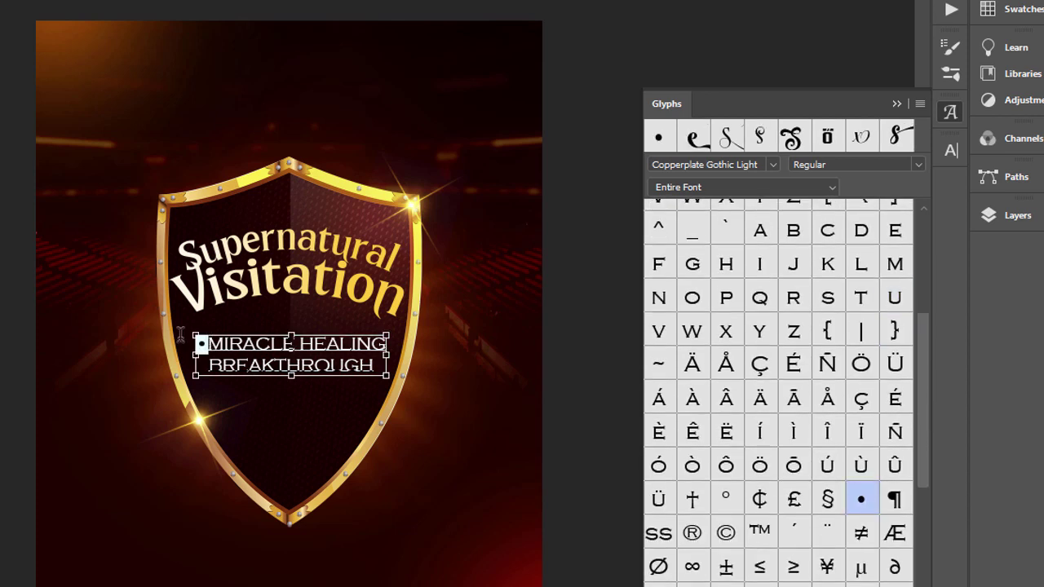
left_click(296, 343)
key("ctrl+v")
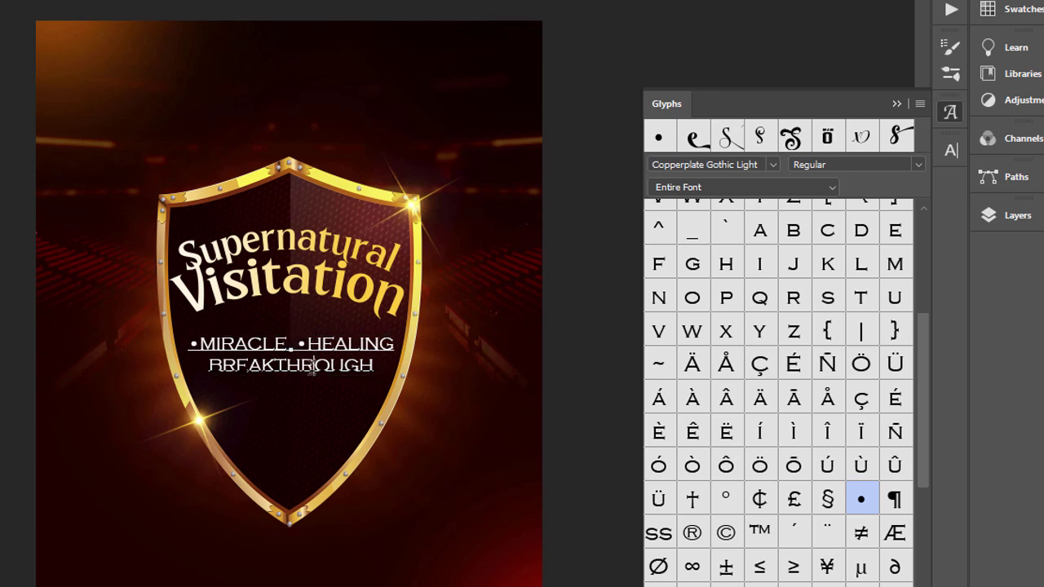
key("ctrl")
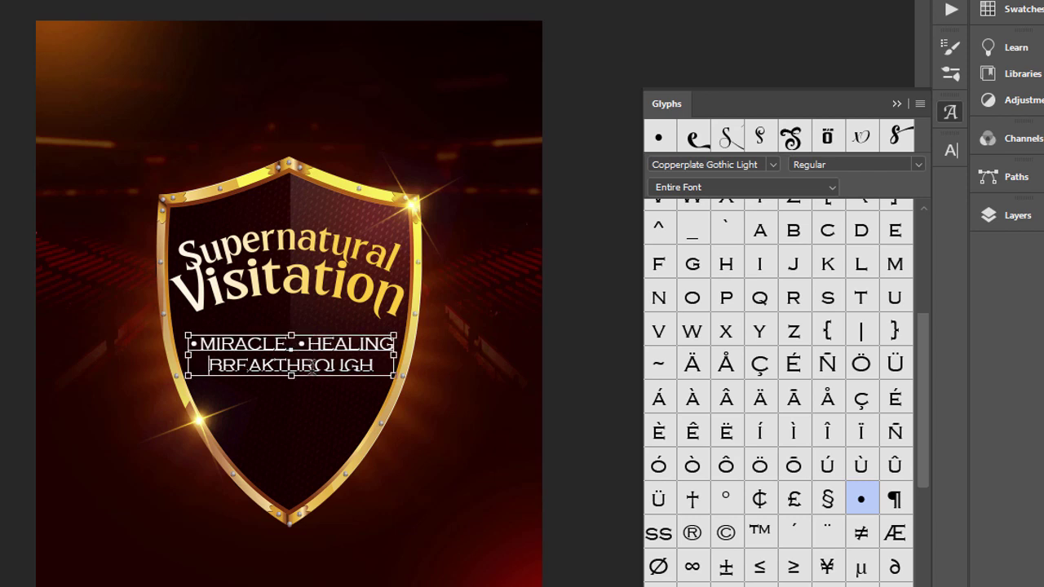
left_click(896, 103)
key("ctrl+Return")
key("v")
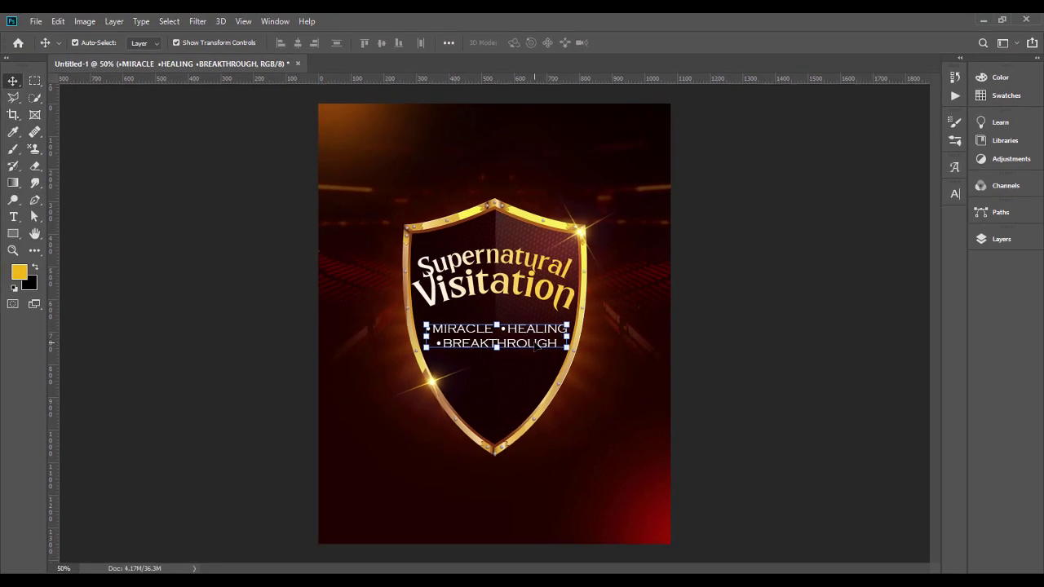
- Set alignment relative to the canvas and center the bulleted text and the shield horizontally
left_click(448, 43)
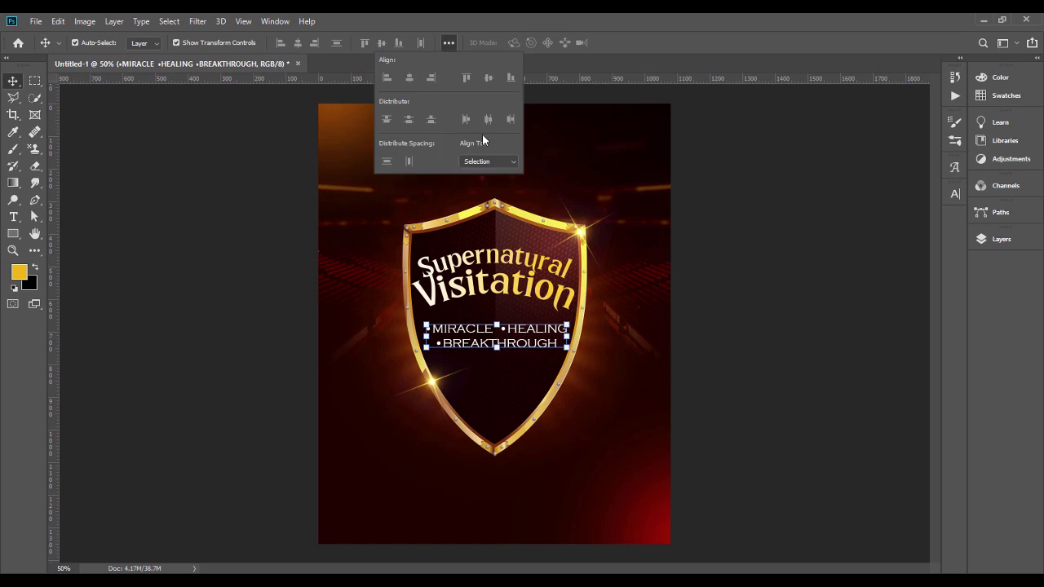
left_click(484, 162)
left_click(473, 184)
left_click(409, 79)
left_click(169, 313)
left_click(540, 403)
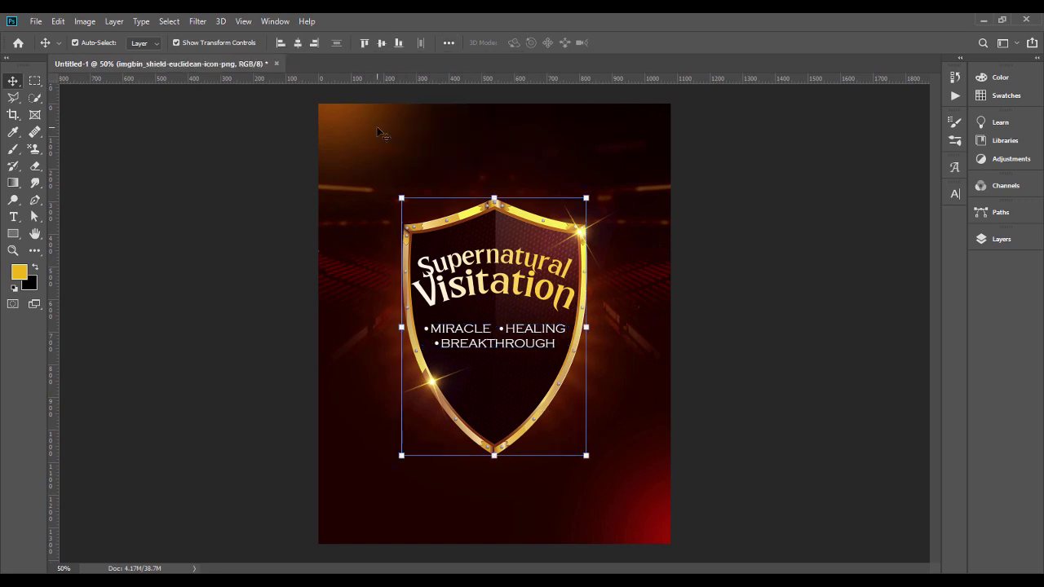
left_click(299, 43)
- Center the "Supernatural Visitation" title group horizontally on the canvas and nudge the bulleted text slightly lower
left_click(376, 242)
left_click(518, 276)
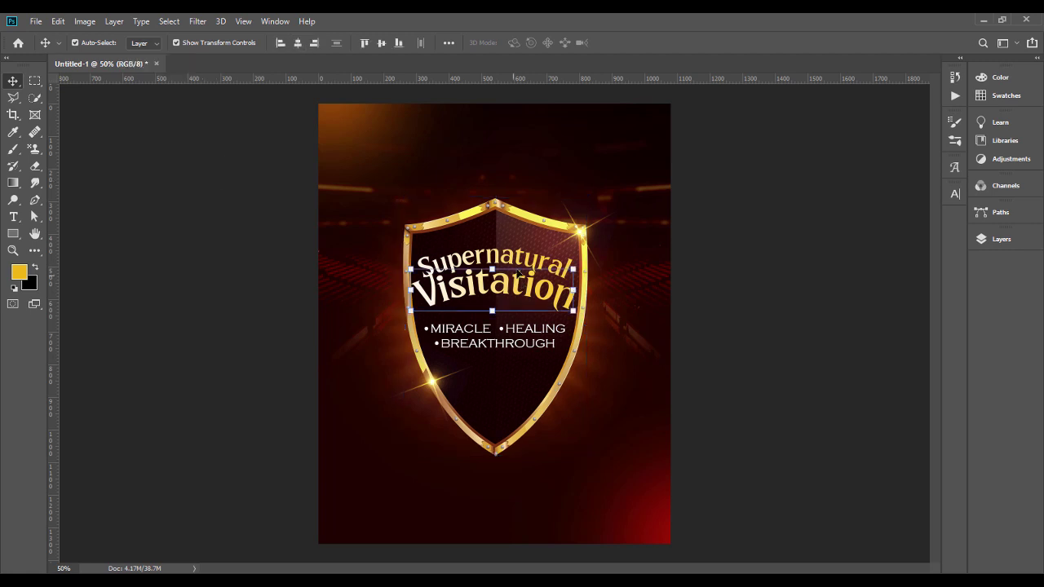
left_click(1000, 240)
left_click(872, 339)
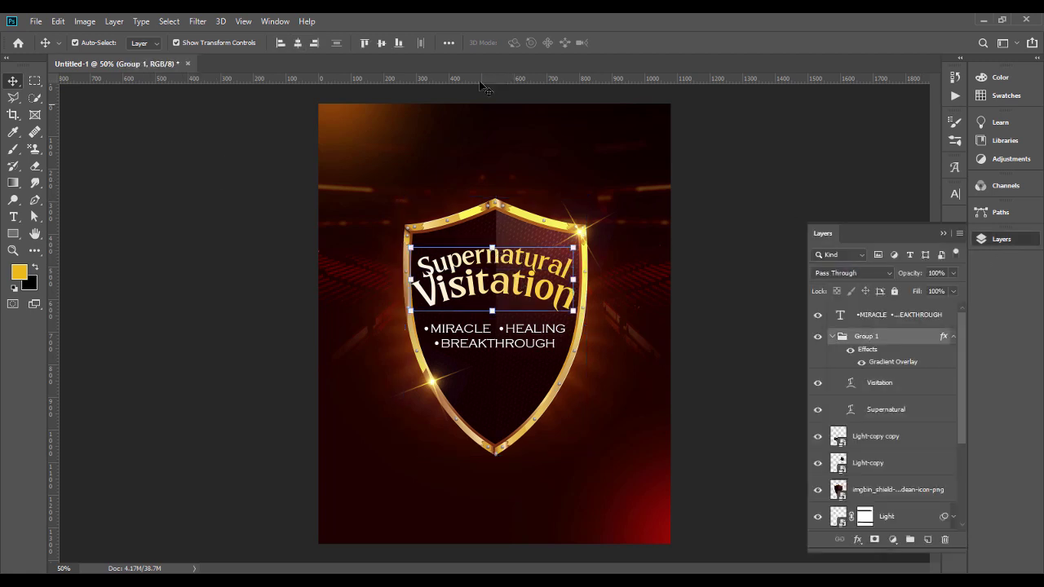
left_click(531, 346)
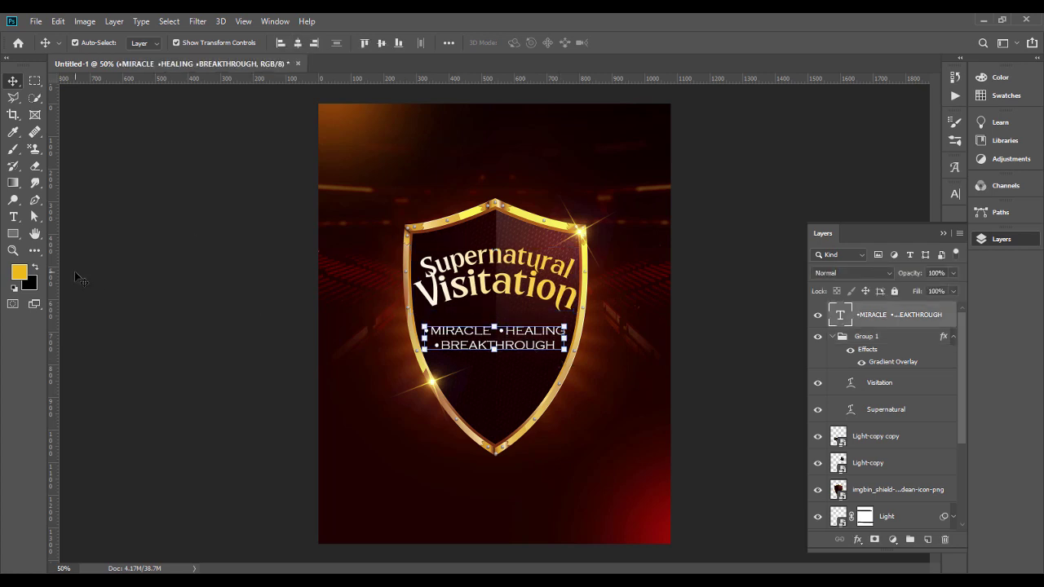
- Draw a thin white horizontal line with the Pen tool just above the bulleted text, matching the text's width
left_click(13, 233)
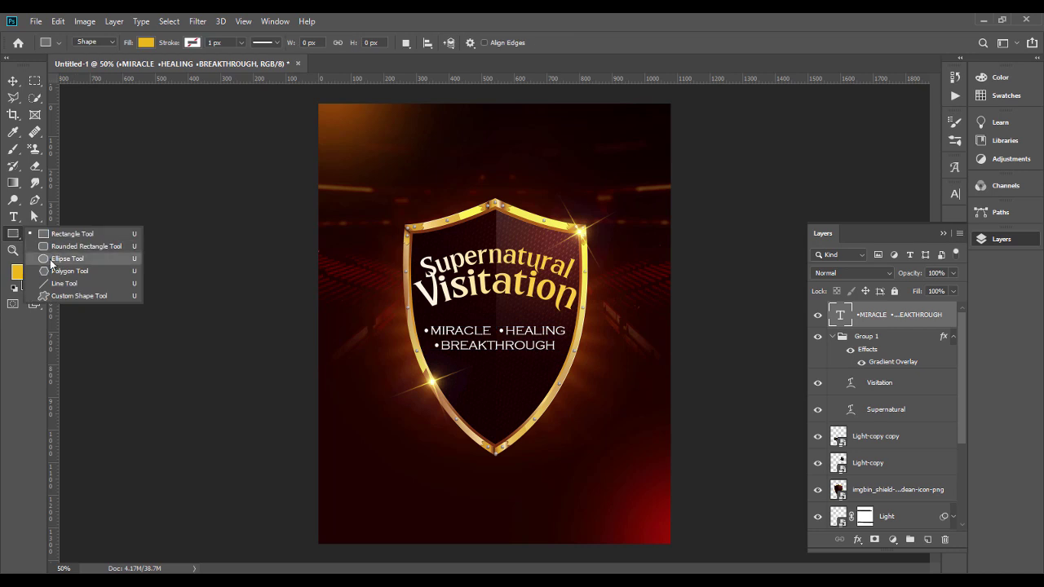
left_click(39, 200)
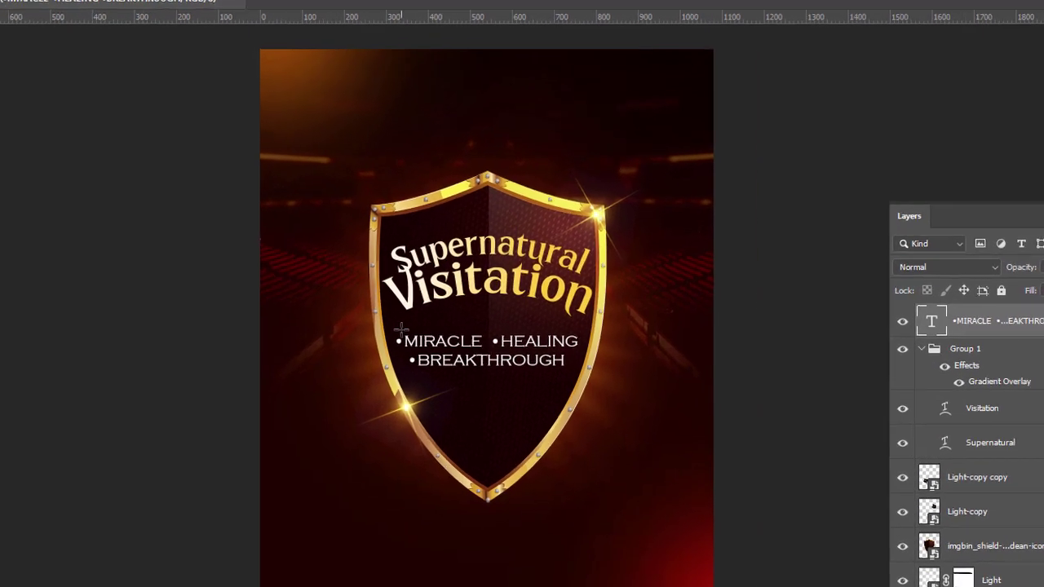
left_click(425, 317)
left_click(579, 332)
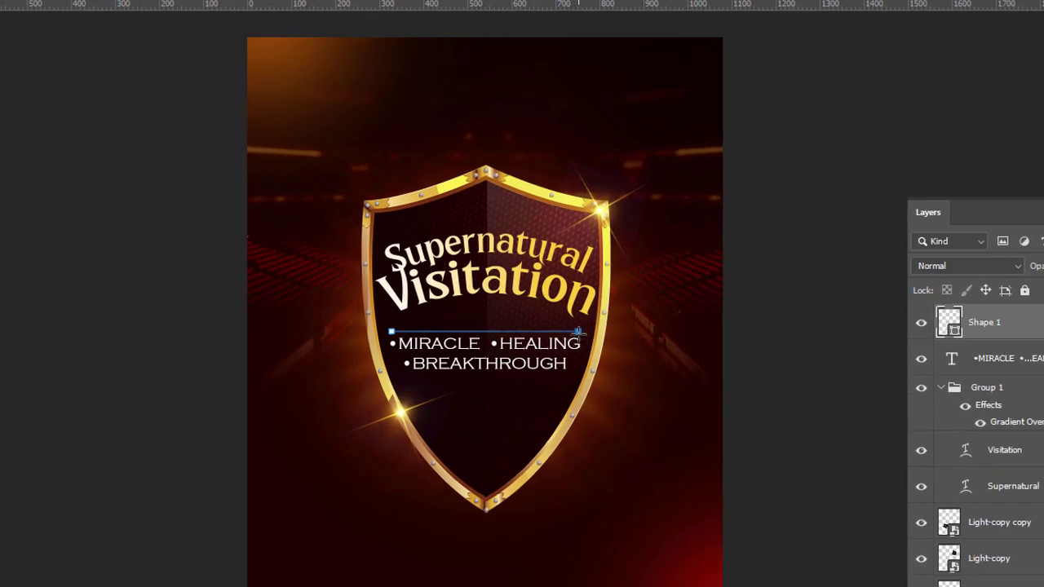
left_click(75, 2)
left_click(71, 48)
key("Return")
left_click(22, 2)
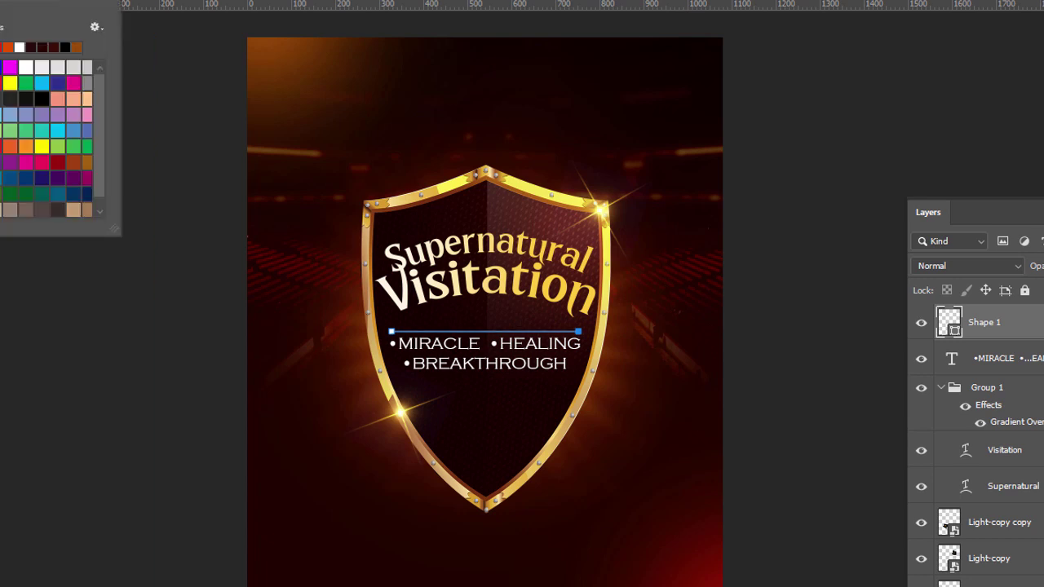
key("v")
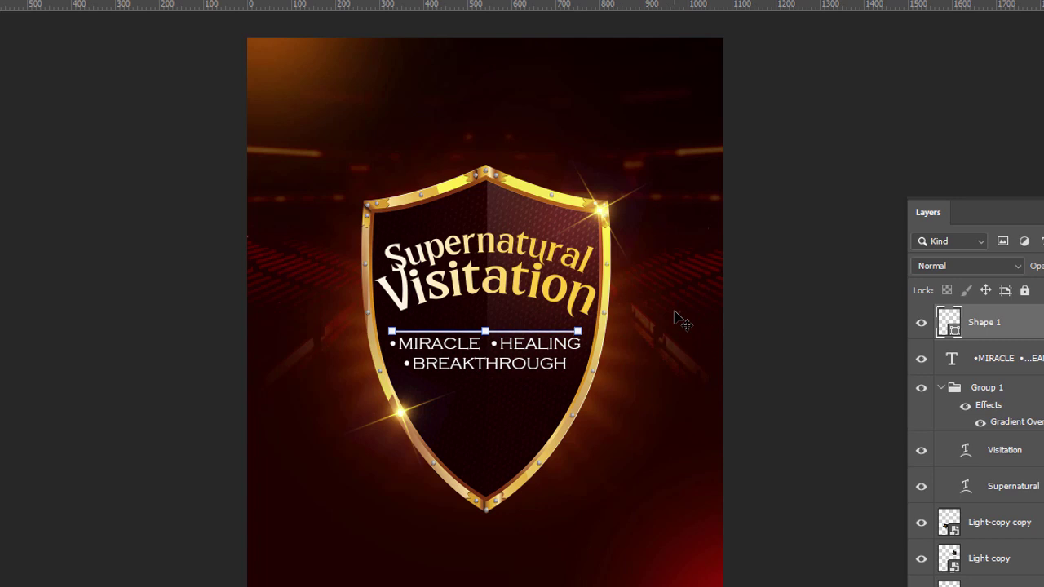
- Duplicate the white line and move the copy straight down about 100 px, just below "BREAKTHROUGH"
left_click(1041, 367)
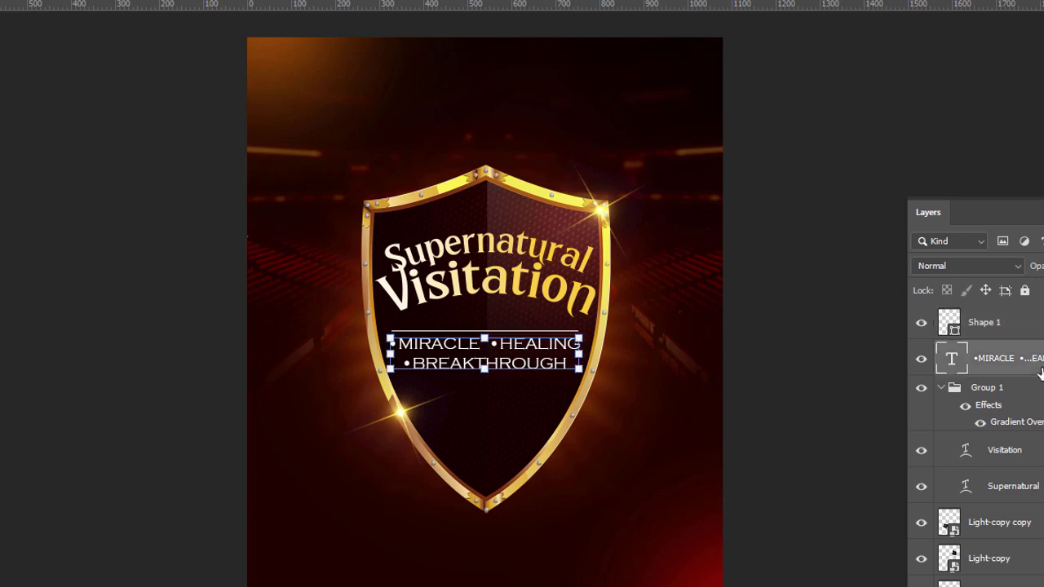
left_click(1019, 337)
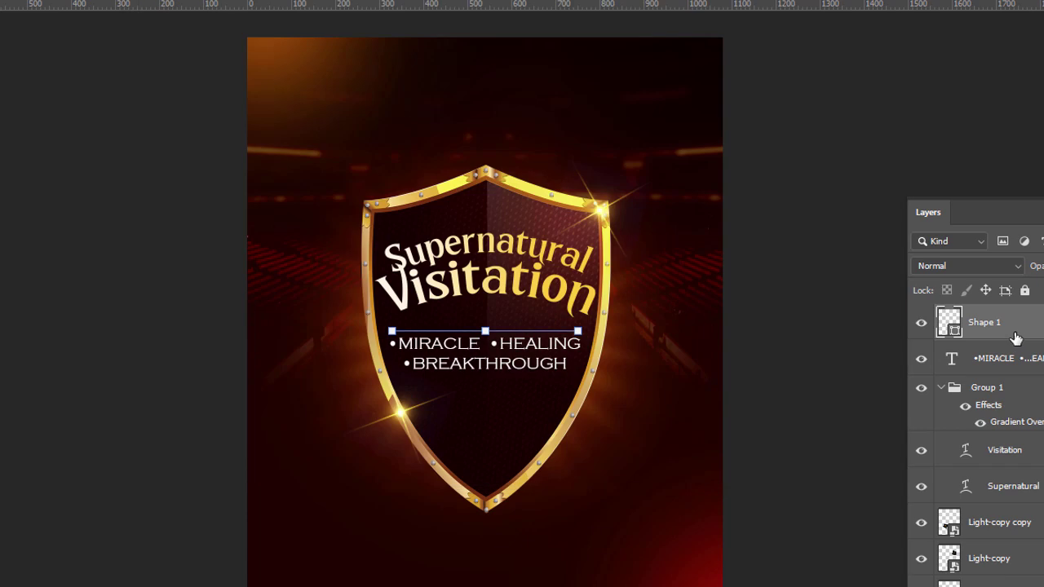
key("ctrl+j")
key("shift+Down")
key("shift+Down")
key("shift+Down")
key("shift+Down")
key("shift+Down")
key("shift+Down")
key("shift+Down")
key("shift+Down")
key("shift+Down")
key("shift+Down")
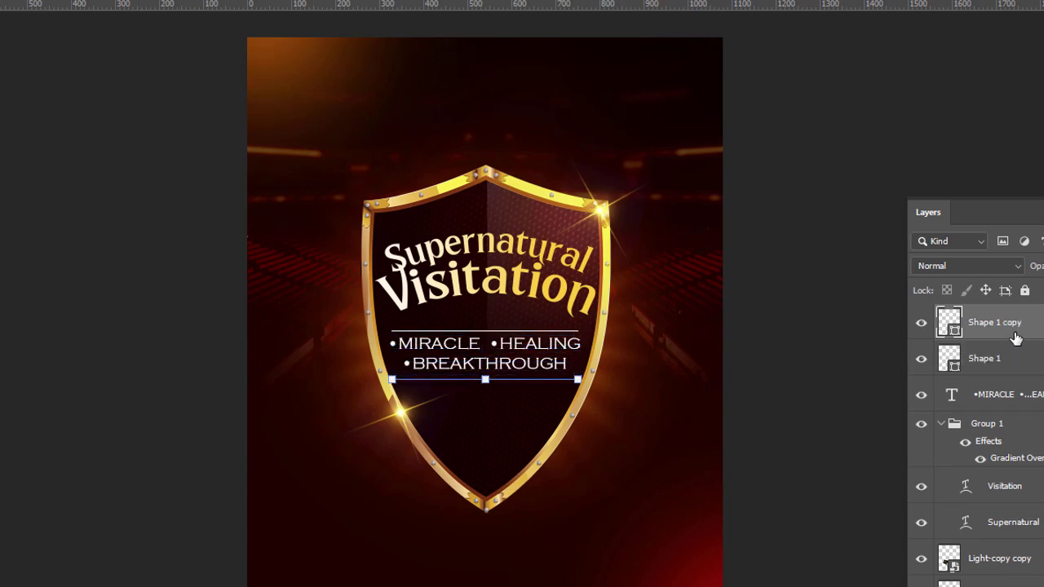
left_click(1018, 395, "shift")
left_click(824, 367)
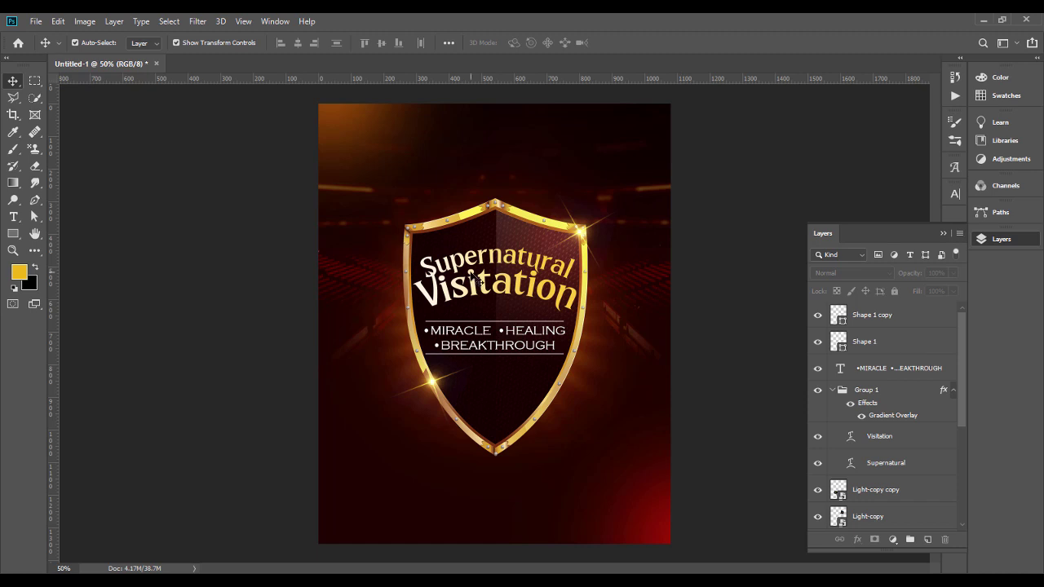
- Move the bulleted text and both lines together slightly lower, and scale them down a little
left_click(528, 292)
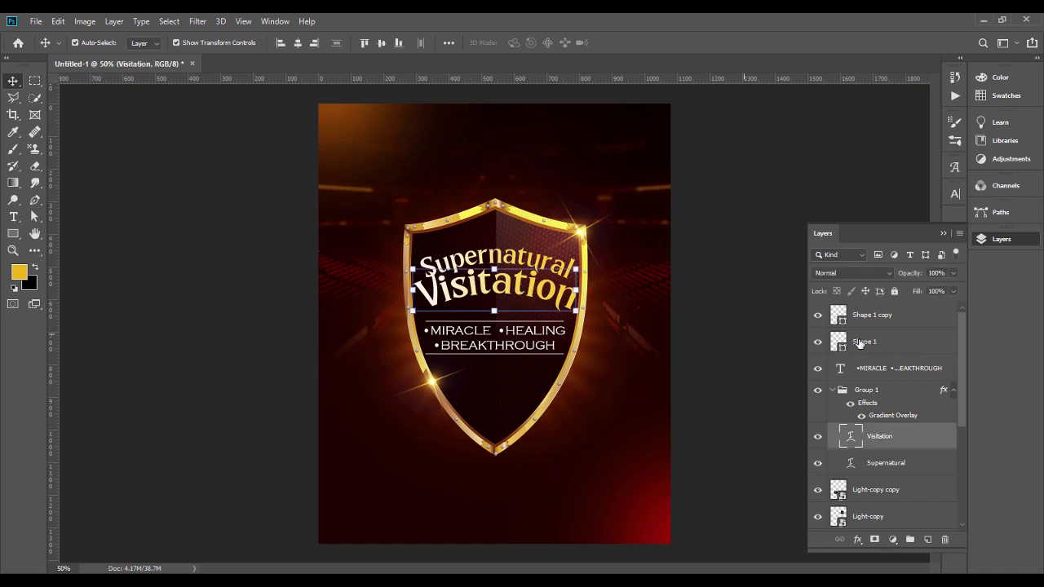
left_click(879, 361)
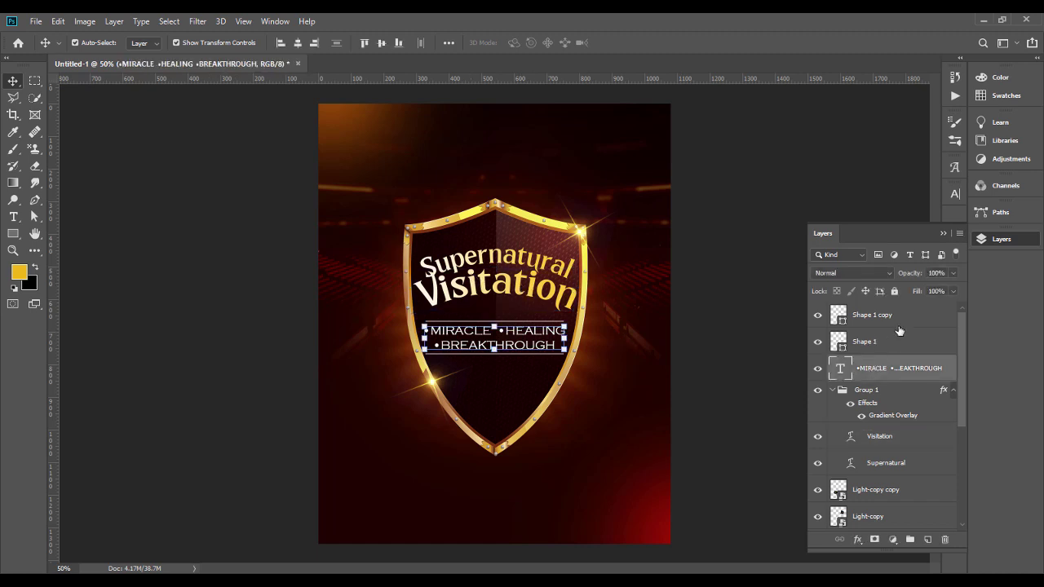
left_click(898, 330, "shift")
key("Down")
key("Down")
key("Down")
key("Down")
key("Down")
key("Down")
key("Down")
key("Down")
key("Down")
key("Down")
key("Down")
key("Down")
key("Down")
key("Down")
key("Down")
key("Down")
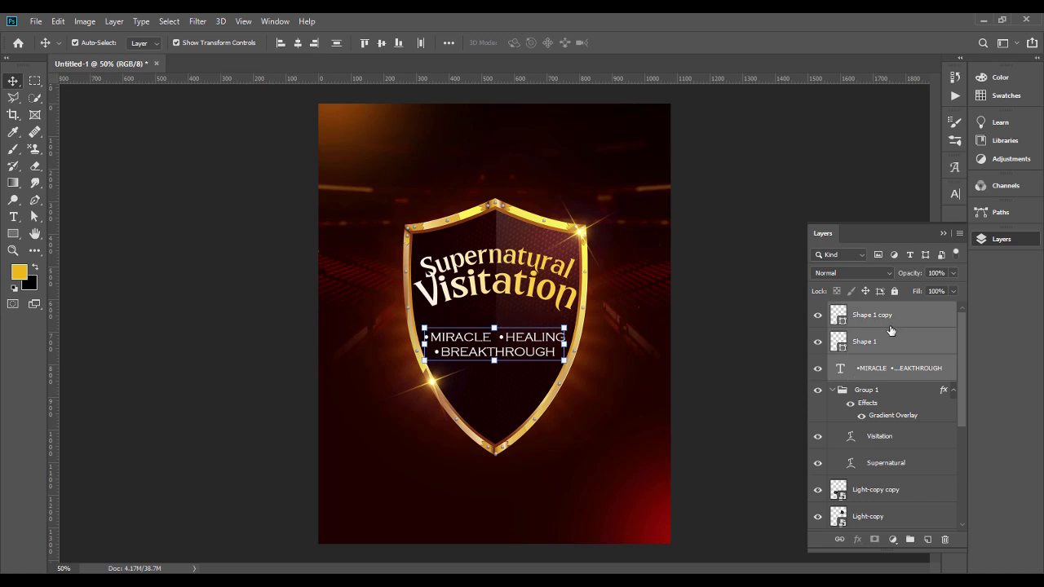
key("ctrl+t")
left_click_drag(573, 347, 571, 348)
key("Return")
- Duplicate the bulleted text, place the copy directly under "Visitation", and replace its wording with "Night"
left_click(893, 374)
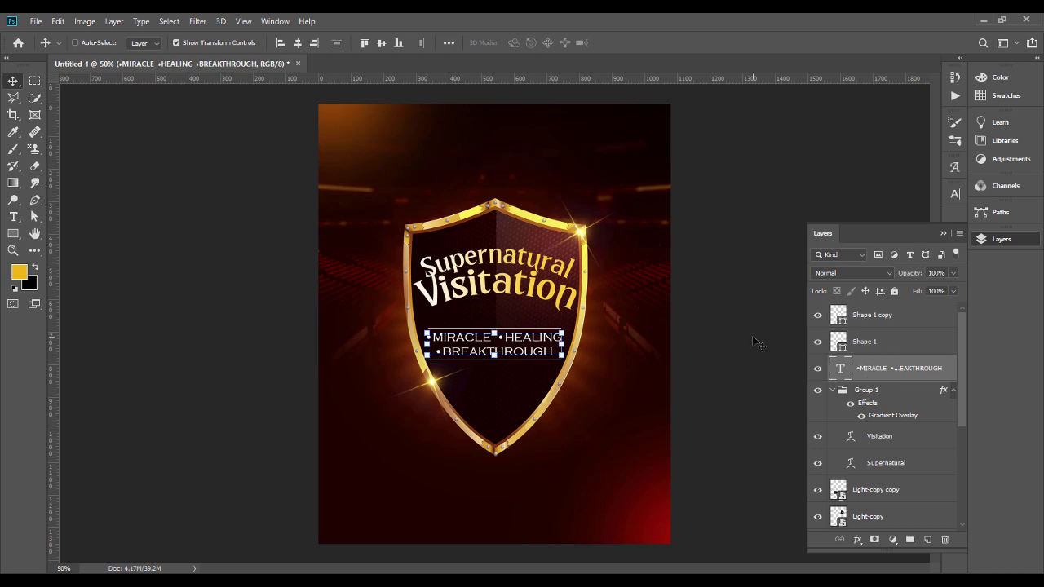
key("ctrl+j")
left_click_drag(519, 339, 519, 307)
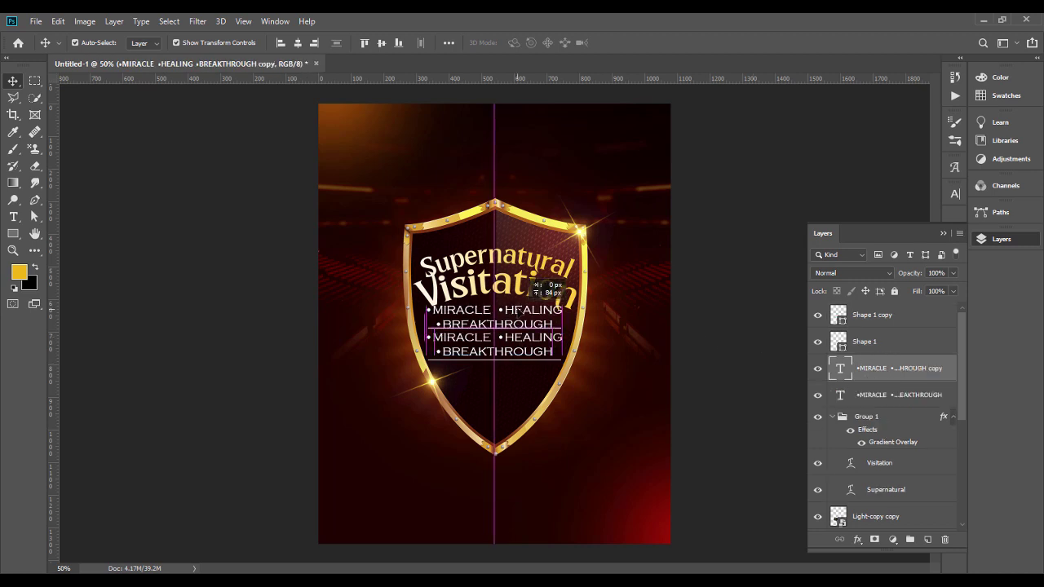
double_click(538, 308)
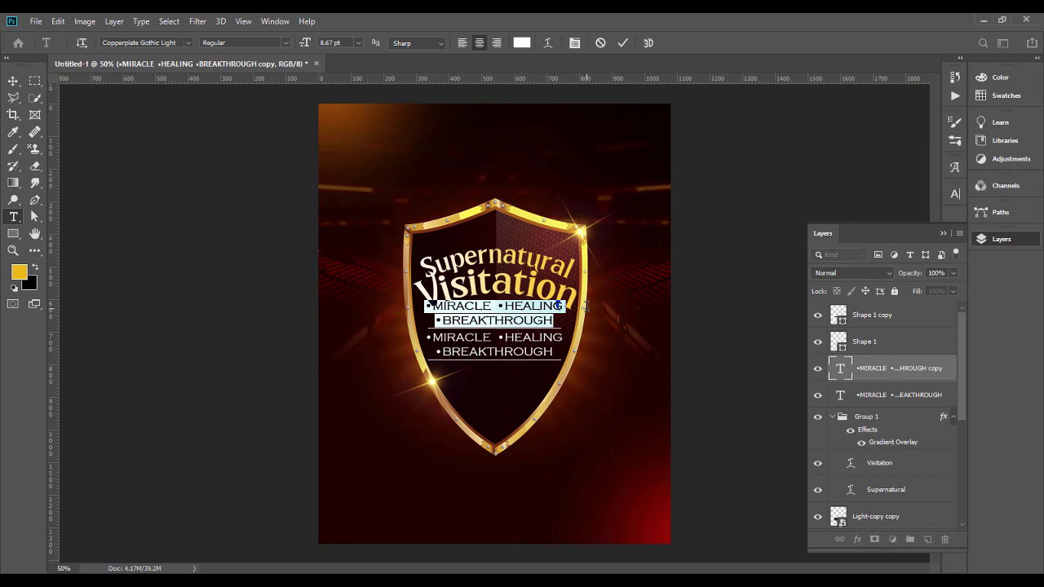
type("Night")
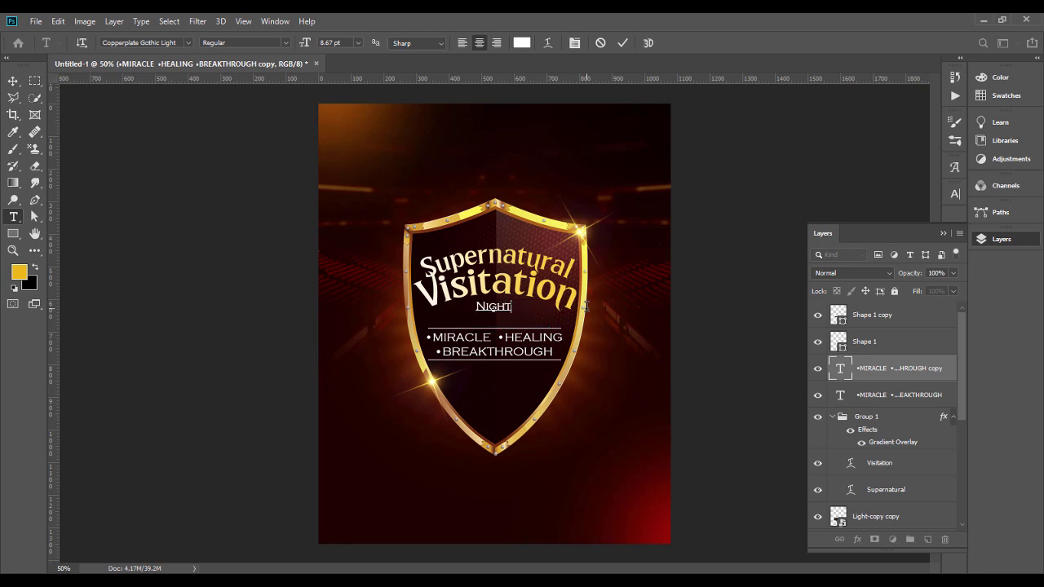
- Set the whole "Night" text in the favorite font Artifact at 22.67 pt
key("ctrl+a")
key("ctrl+a")
left_click(190, 44)
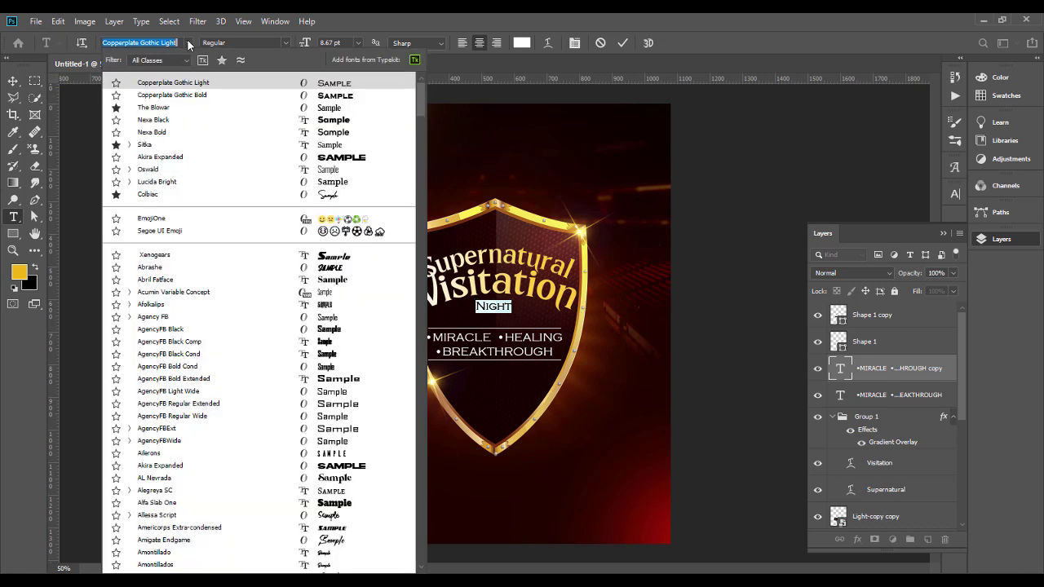
left_click(221, 60)
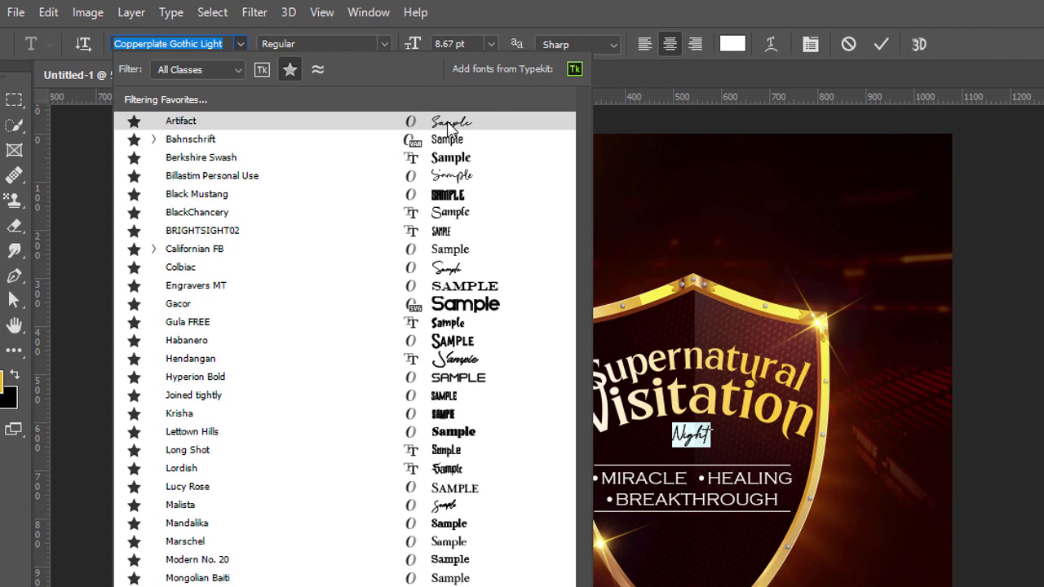
left_click(446, 124)
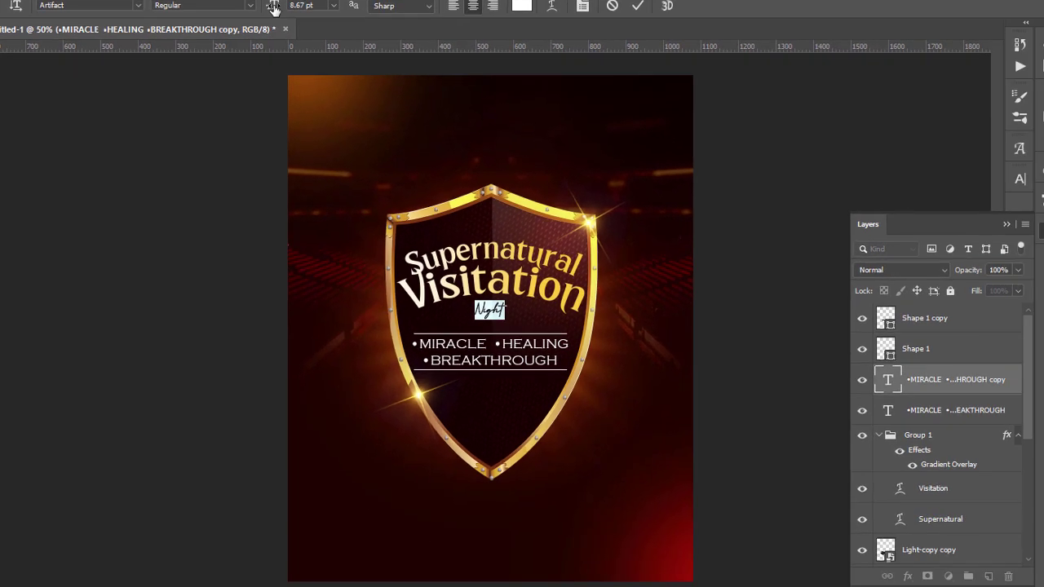
left_click_drag(412, 47, 422, 45)
left_click_drag(280, 6, 285, 9)
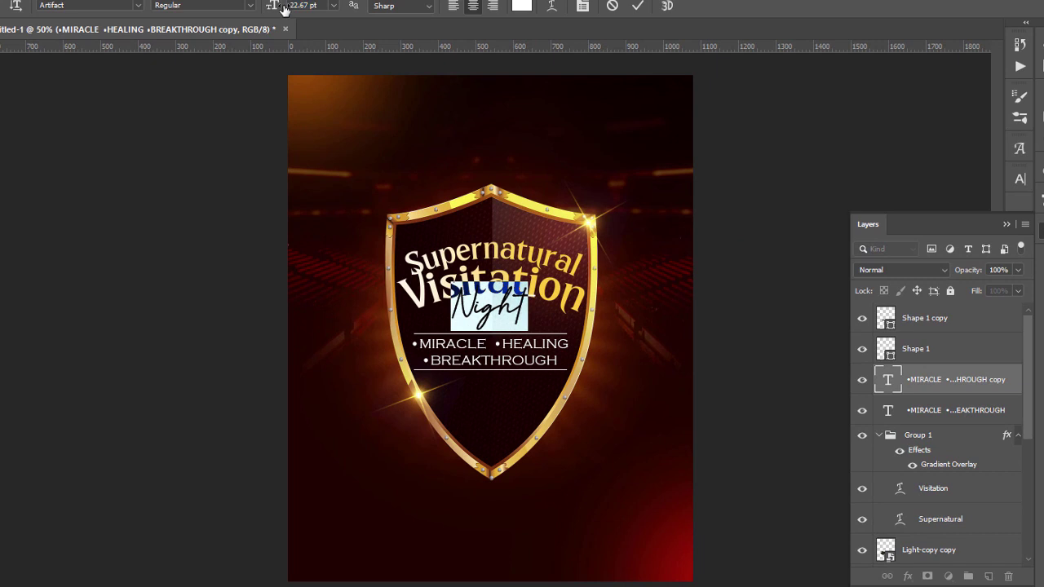
- Warp the "Night" text with a horizontal Arc style and a bend of +13%
left_click(1006, 224)
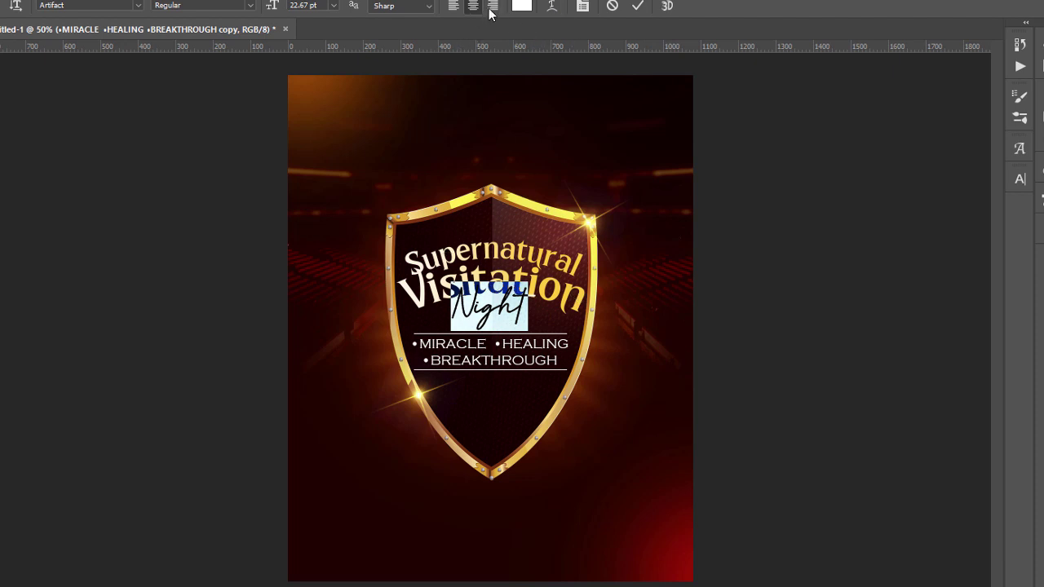
left_click(551, 7)
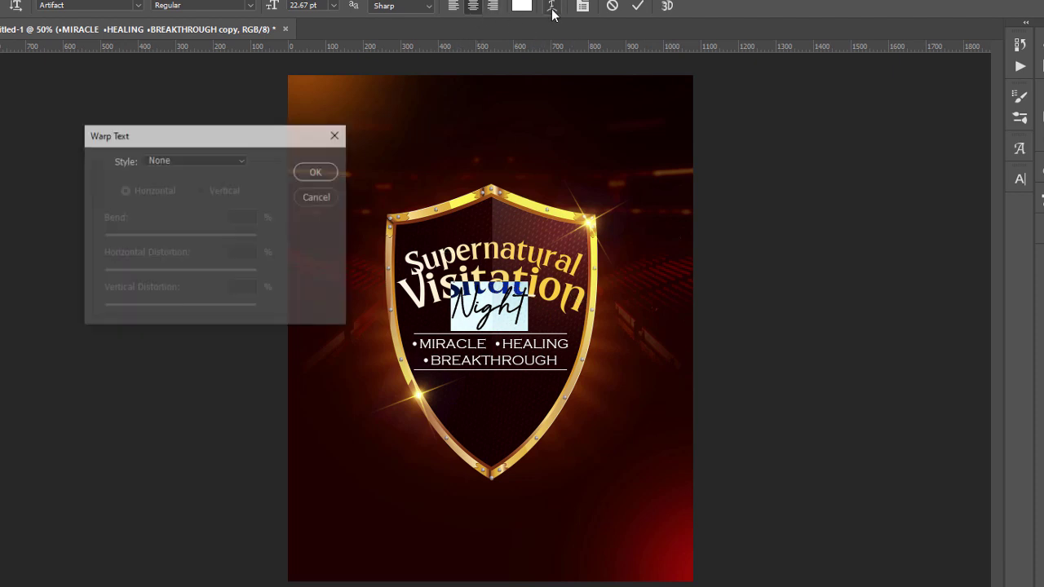
left_click(243, 160)
left_click(209, 199)
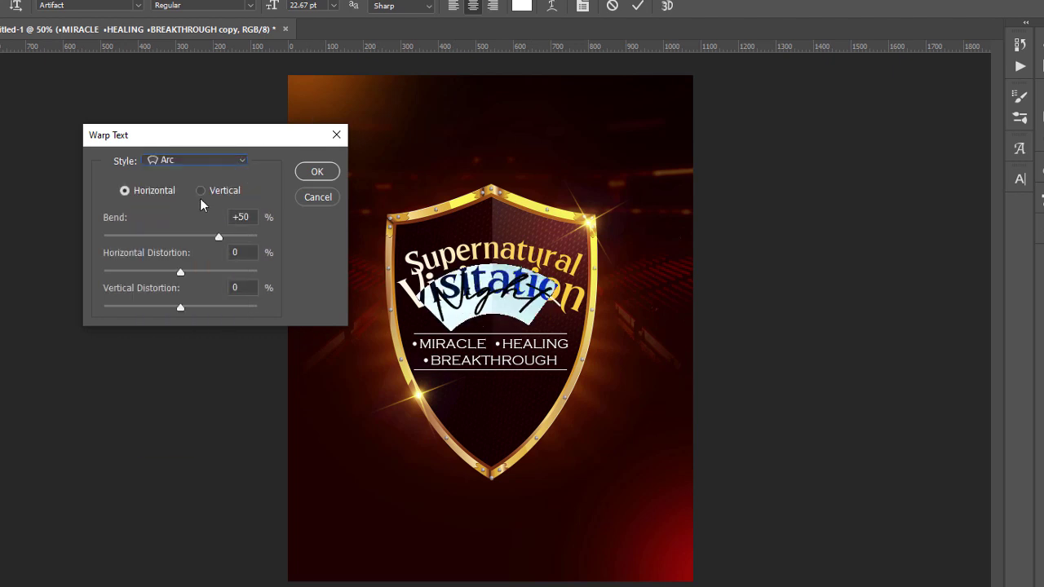
left_click_drag(219, 236, 190, 235)
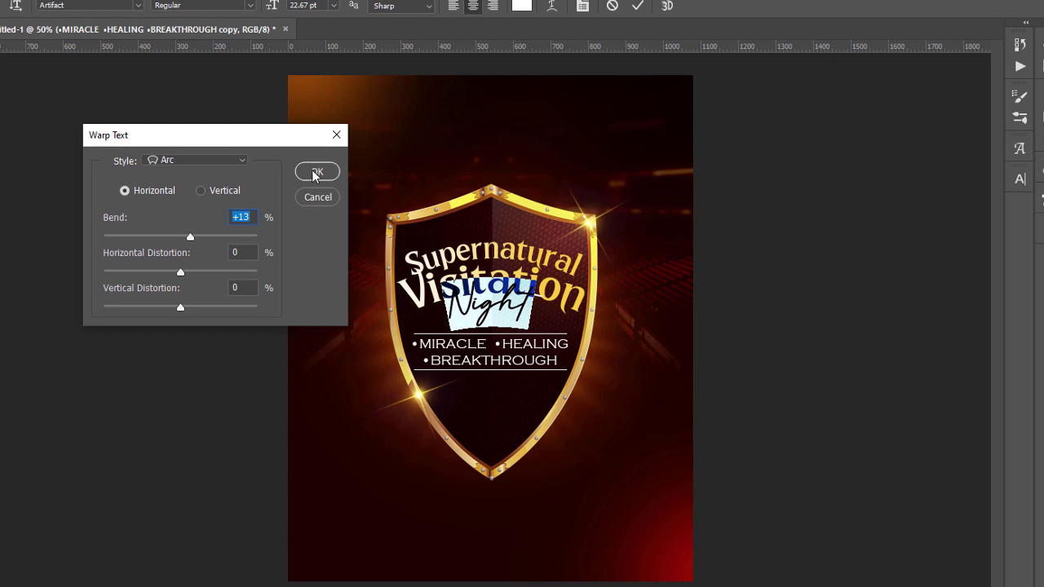
left_click(315, 172)
- Finish editing the "Night" text and move it slightly to the right beneath "Visitation"
left_click(2, 50)
left_click(102, 303)
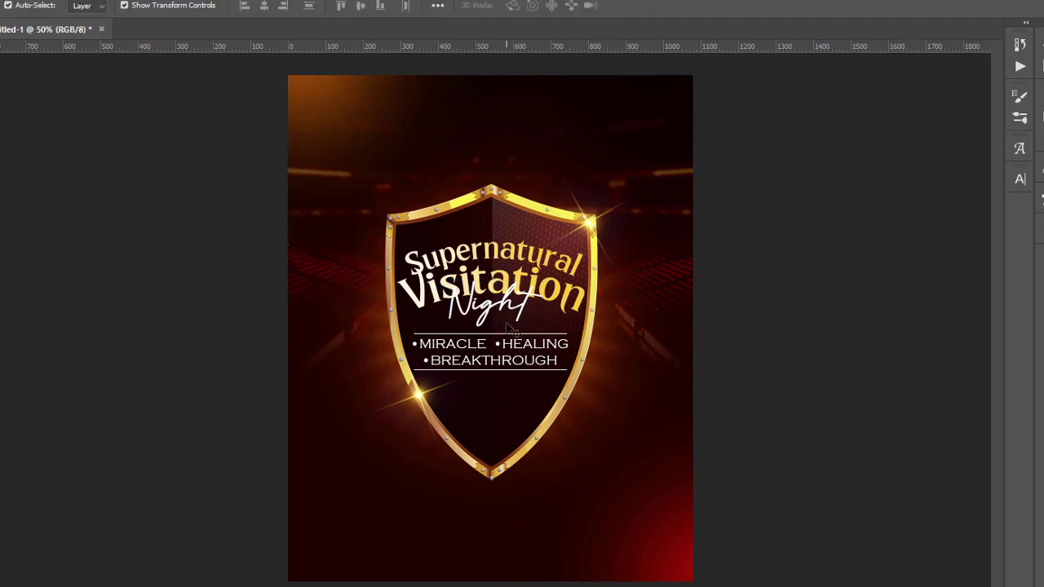
left_click(515, 318)
left_click_drag(516, 313, 498, 315)
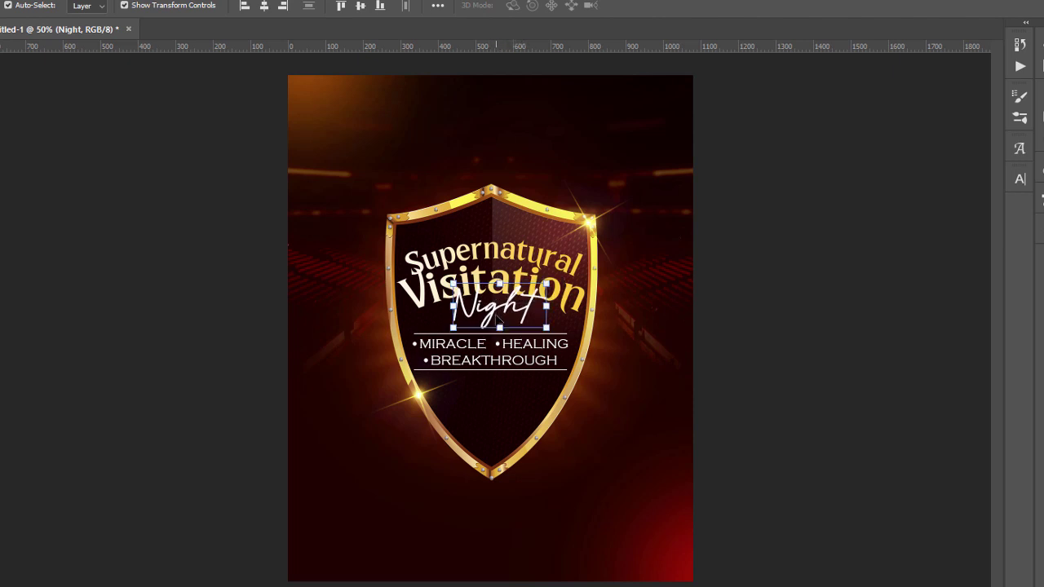
- Open the Night text layer's blending options and enable a Stroke effect
left_click(1042, 231)
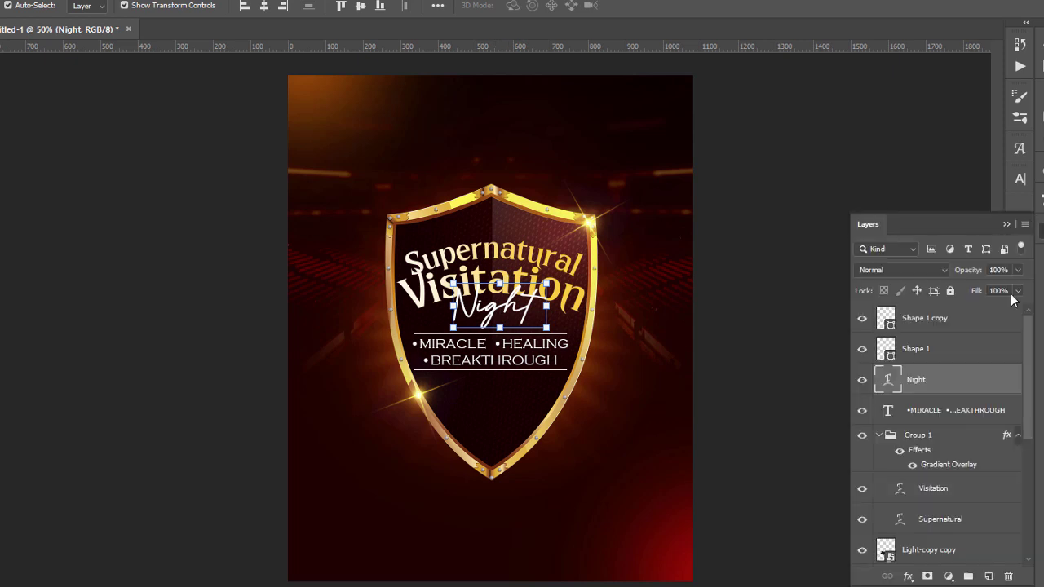
right_click(954, 377)
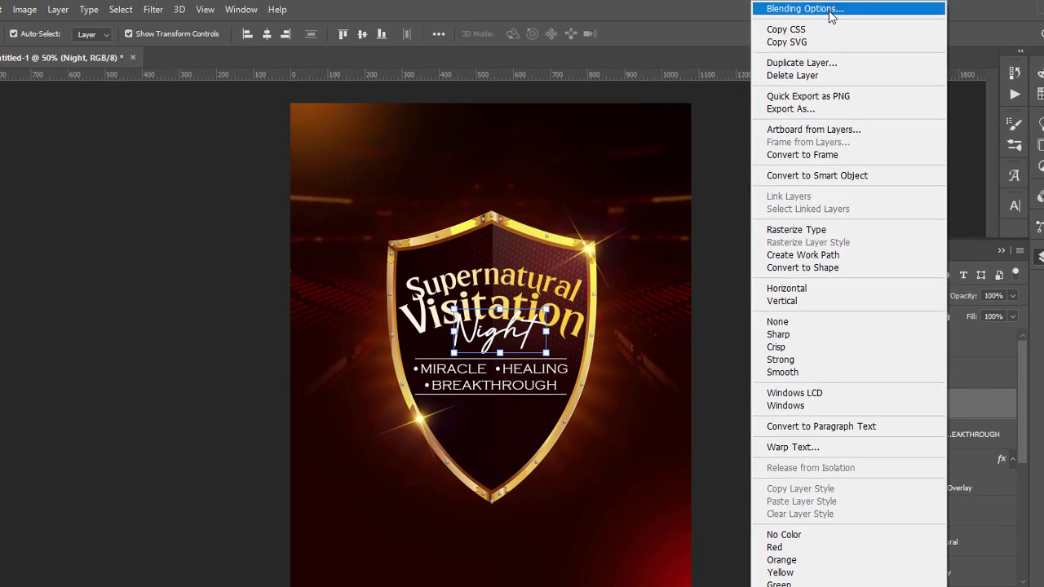
left_click(828, 10)
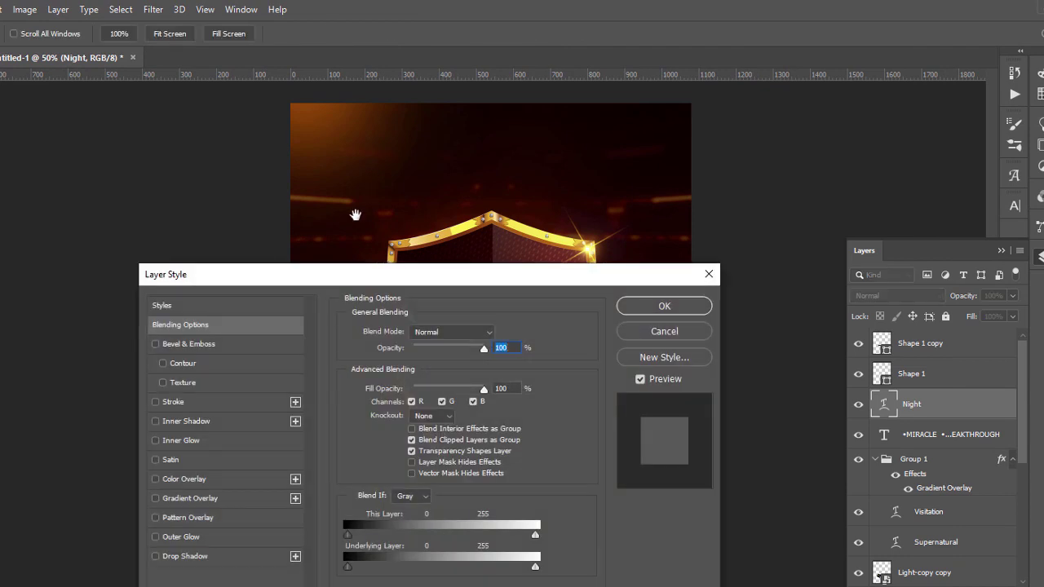
left_click_drag(327, 280, 782, 190)
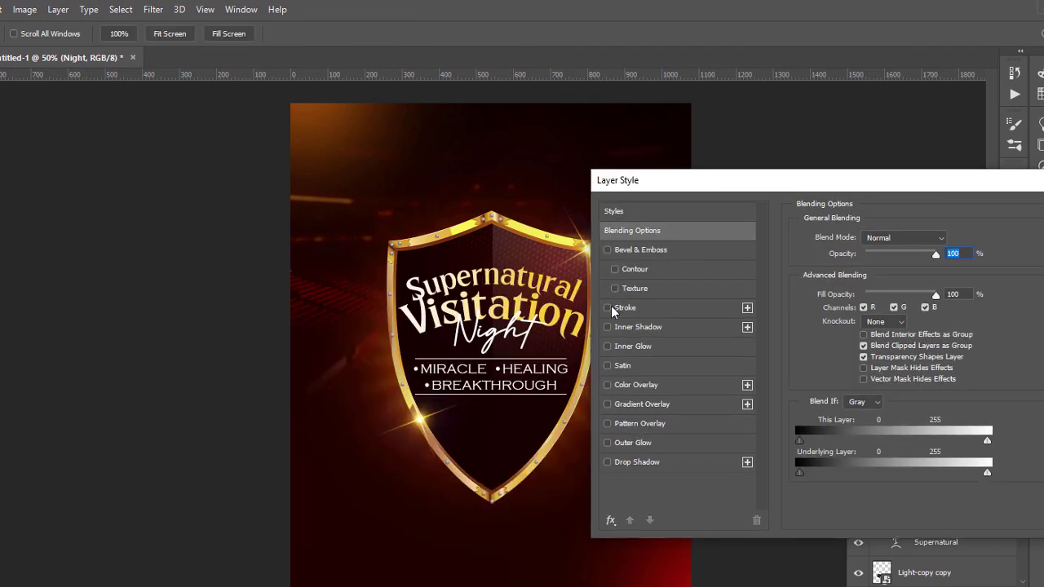
left_click(607, 308)
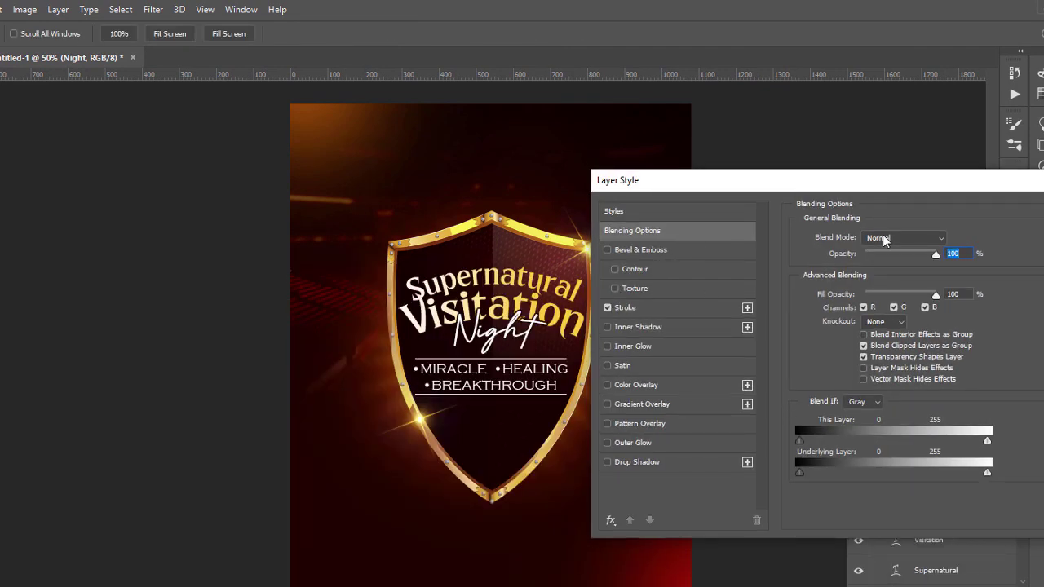
left_click(628, 310)
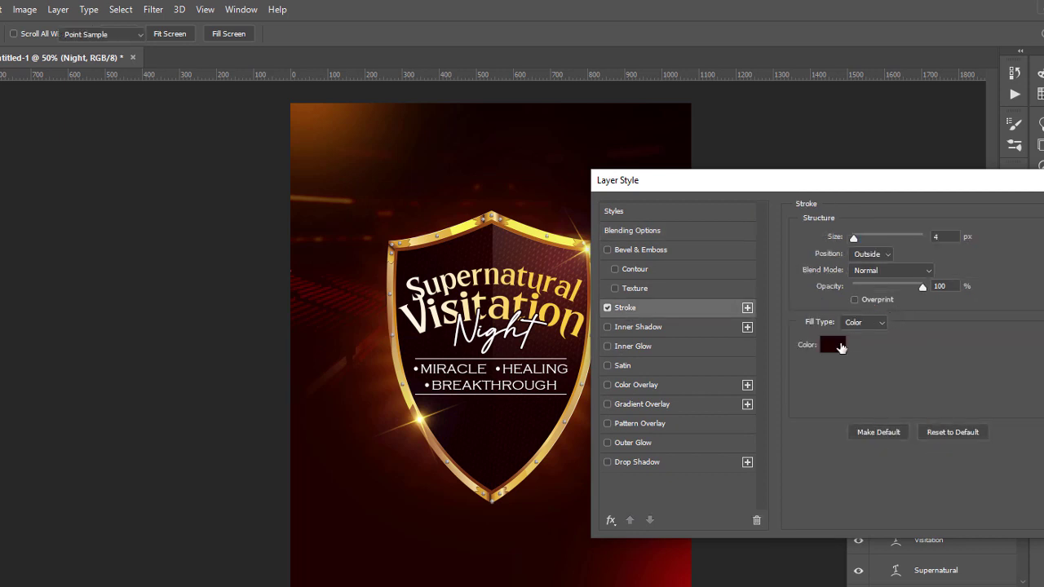
- Set the Night stroke to dark red 2f0e0a at a size of about 5 px and apply the layer style
left_click(841, 348)
left_click(515, 338)
left_click(537, 340)
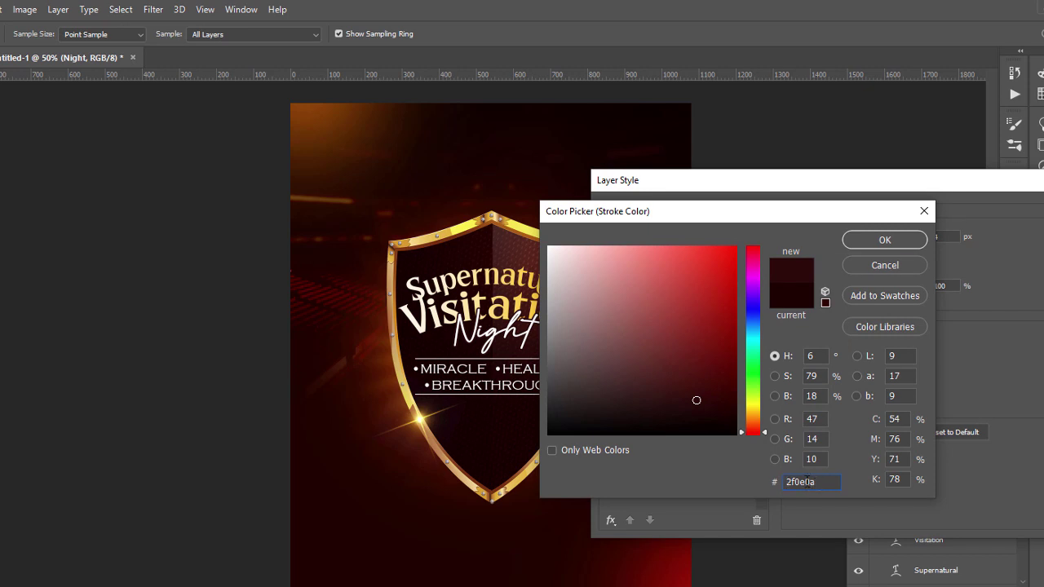
left_click(903, 239)
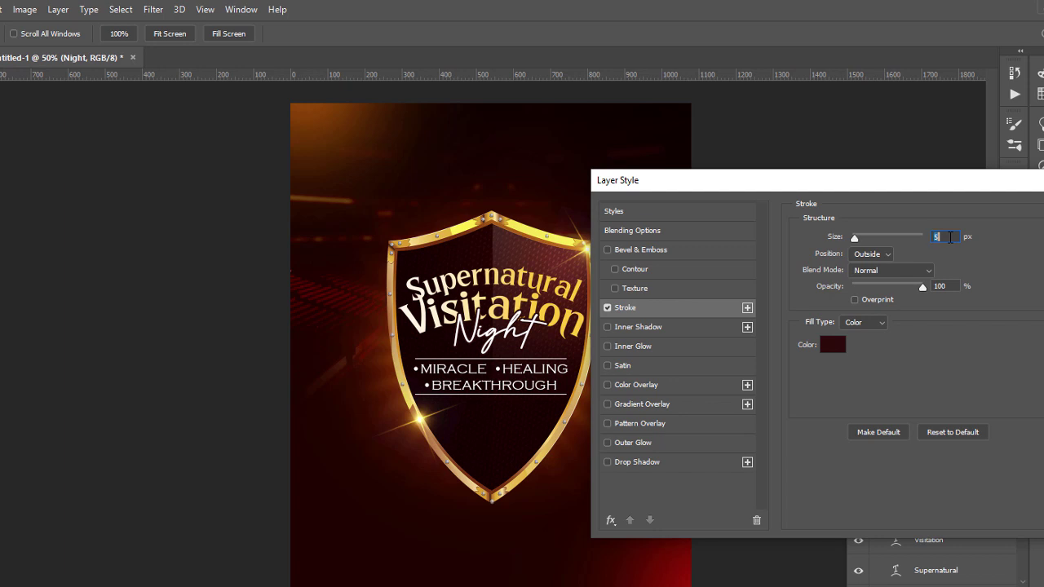
key("Up")
key("Down")
key("Return")
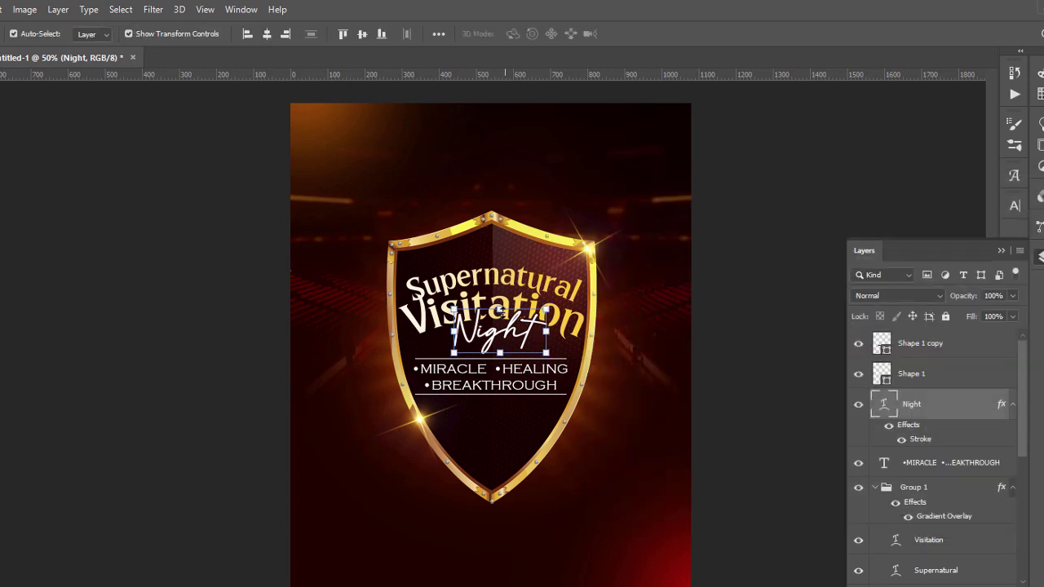
- Reduce the font size of the Night text to 20.67 pt
double_click(498, 332)
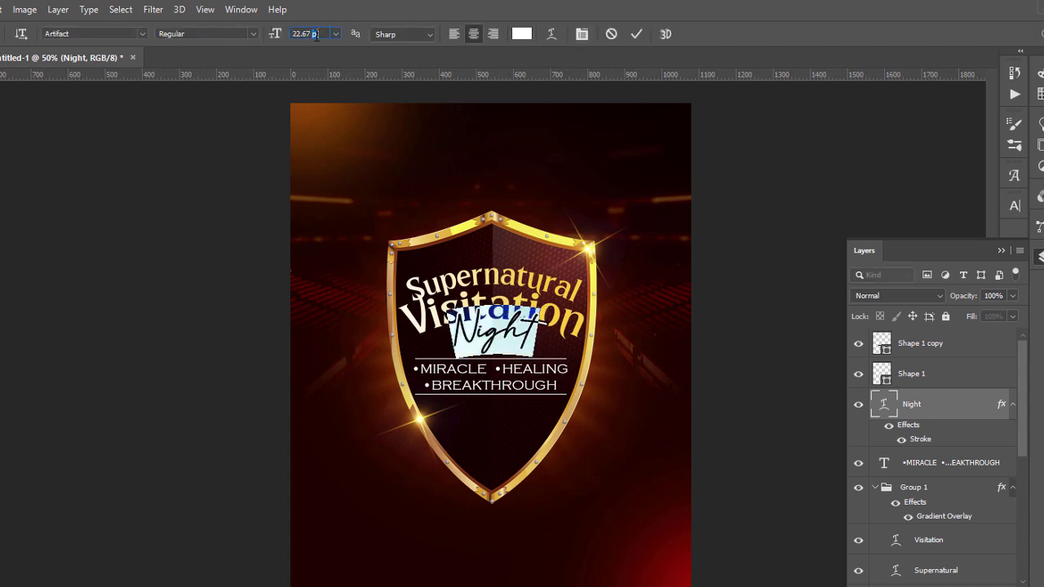
key("Down")
key("Down")
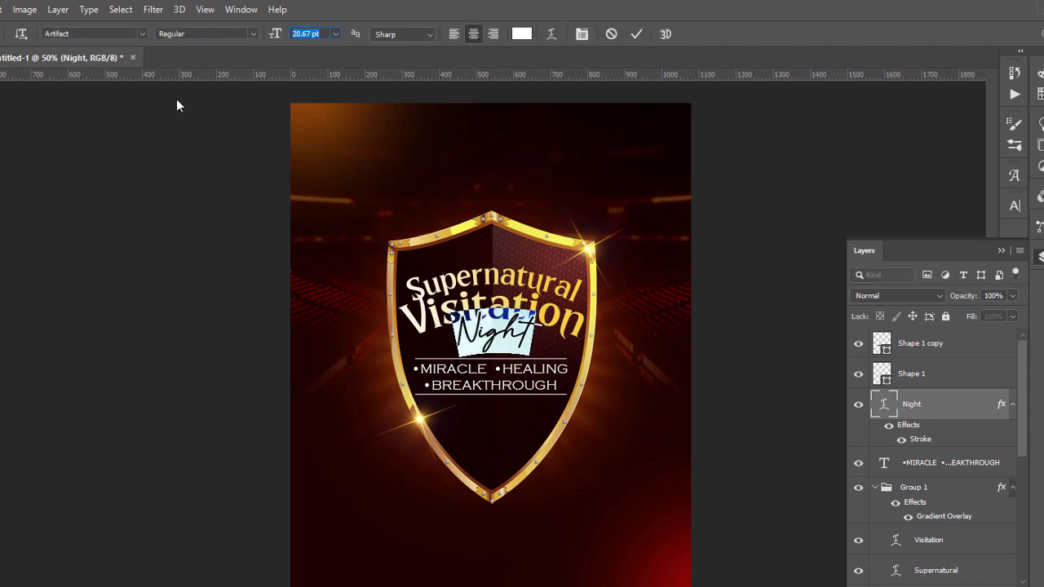
left_click(188, 453)
left_click(188, 454)
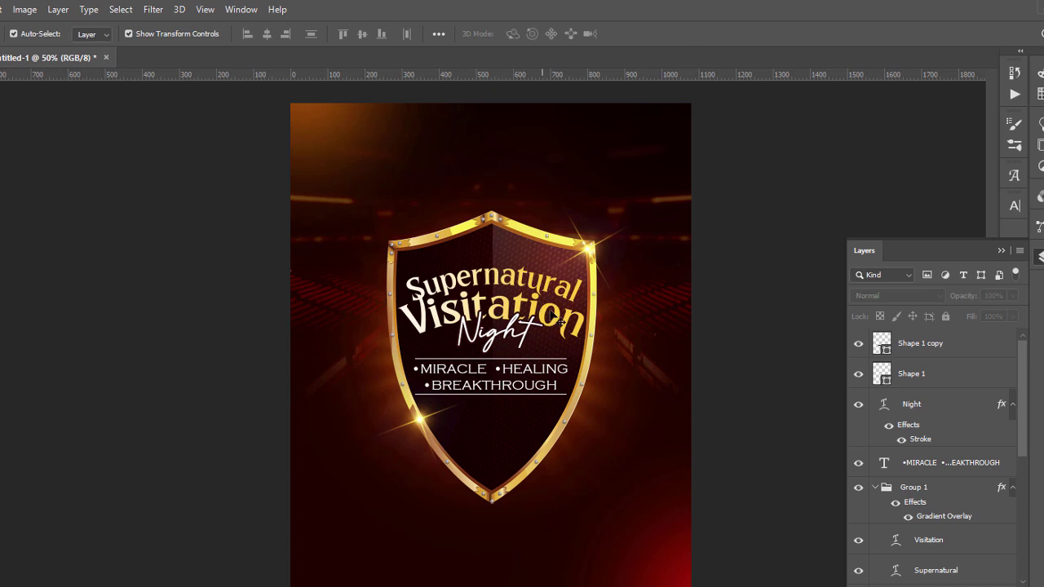
- Collapse Group 1 and move the MIRACLE, HEALING, BREAKTHROUGH text layer above the Night layer
left_click(533, 381)
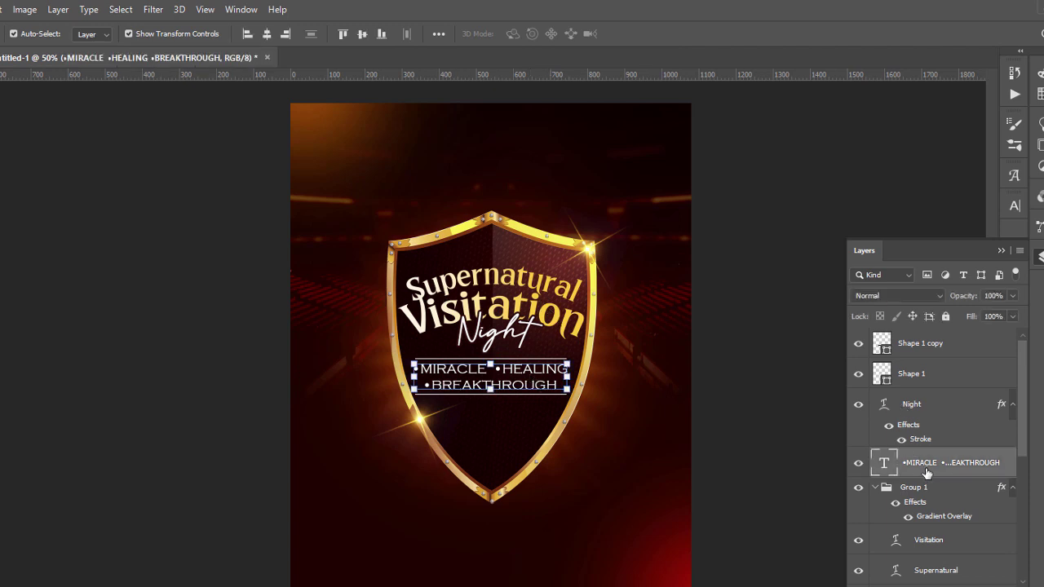
left_click(874, 488)
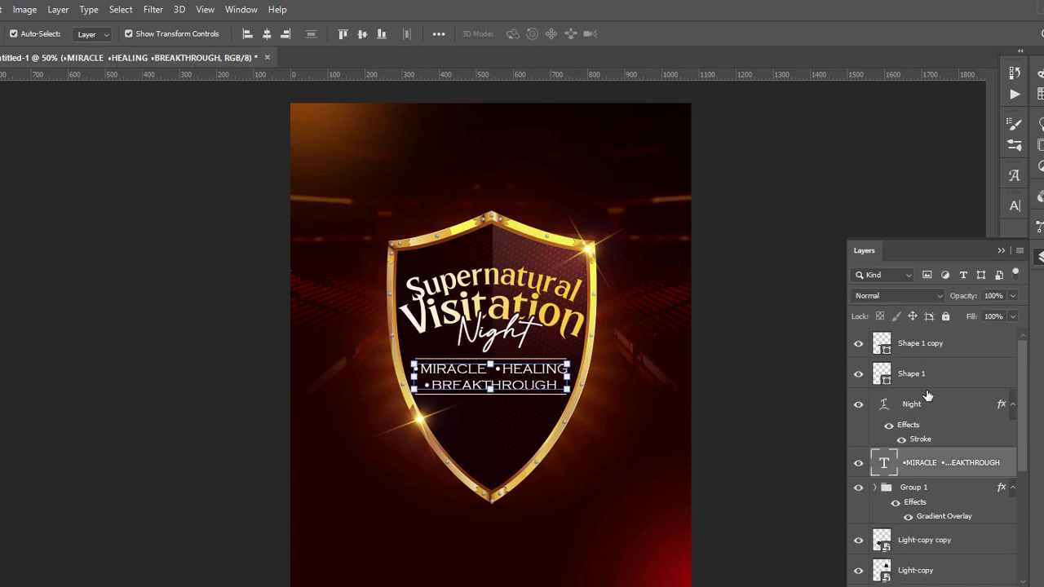
left_click(959, 349, "shift")
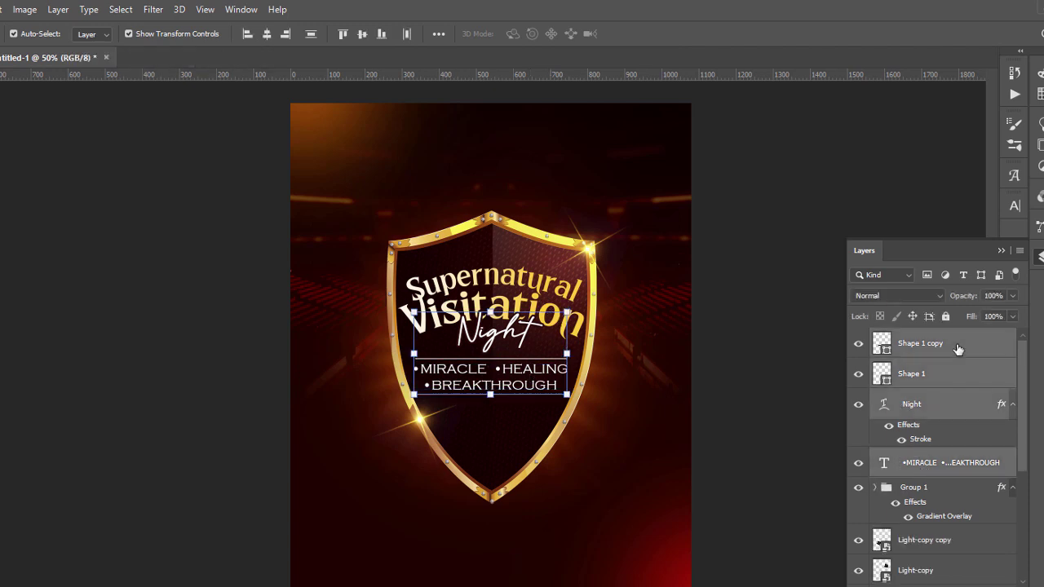
left_click(935, 412)
left_click_drag(935, 462, 952, 393)
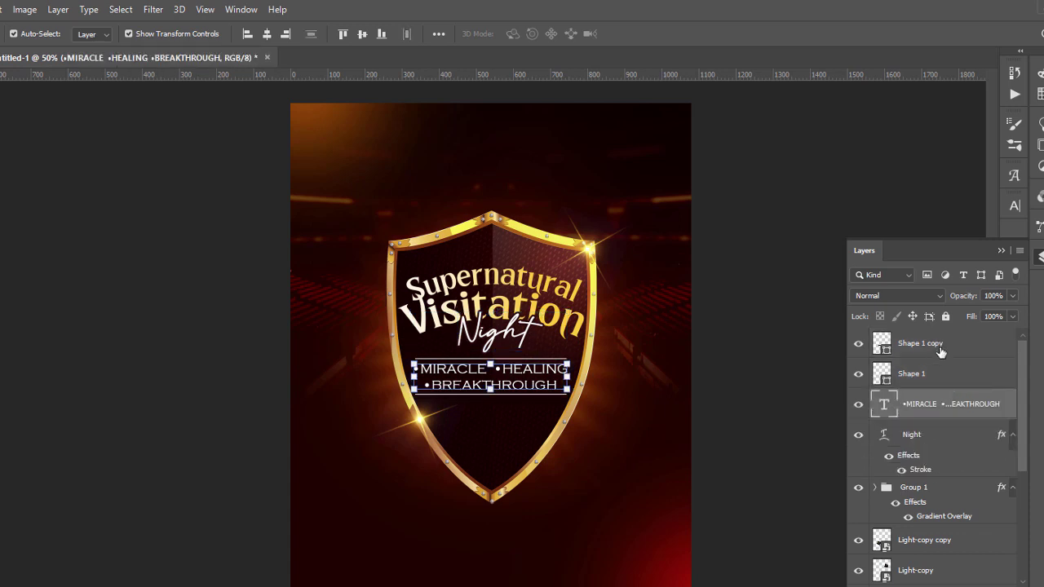
- Scale the MIRACLE, HEALING, BREAKTHROUGH text and its two lines together to about 94% and shift them slightly lower
left_click(941, 349, "shift")
key("ctrl+t")
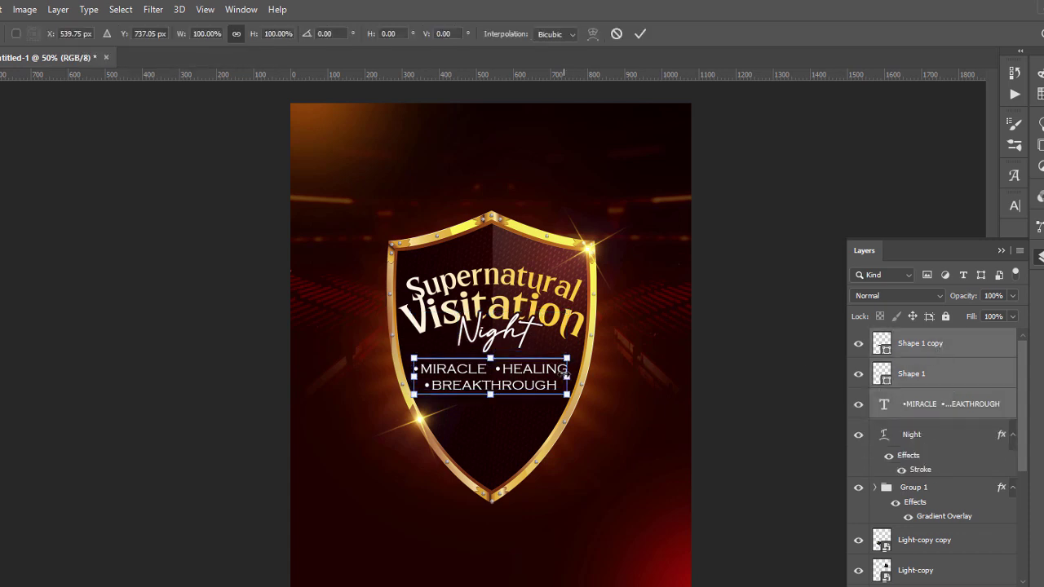
mouse_move(562, 373)
left_mouse_down()
mouse_move(570, 359)
mouse_move(559, 373)
left_mouse_up()
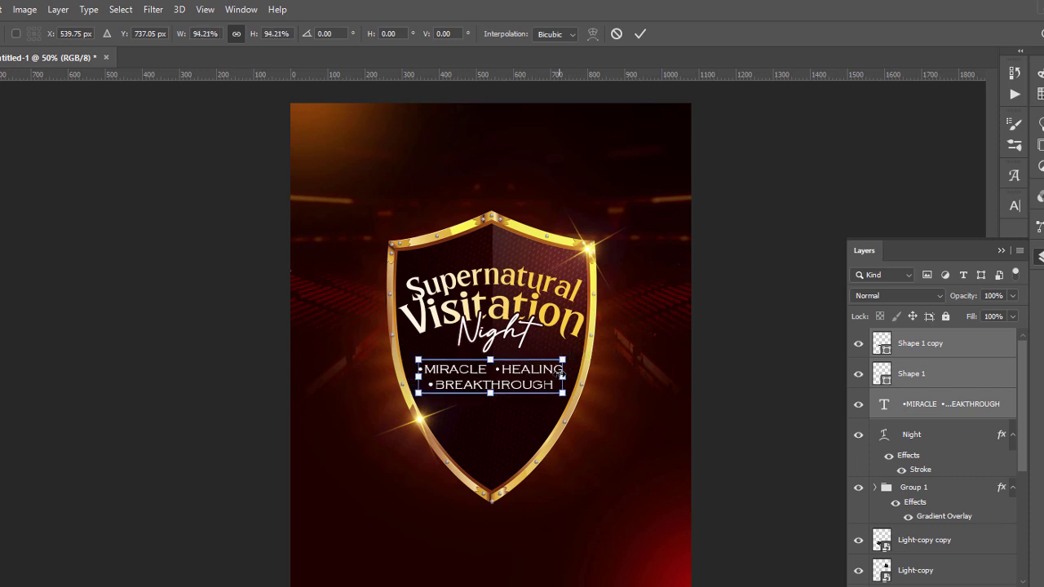
key("Return")
left_click(166, 326)
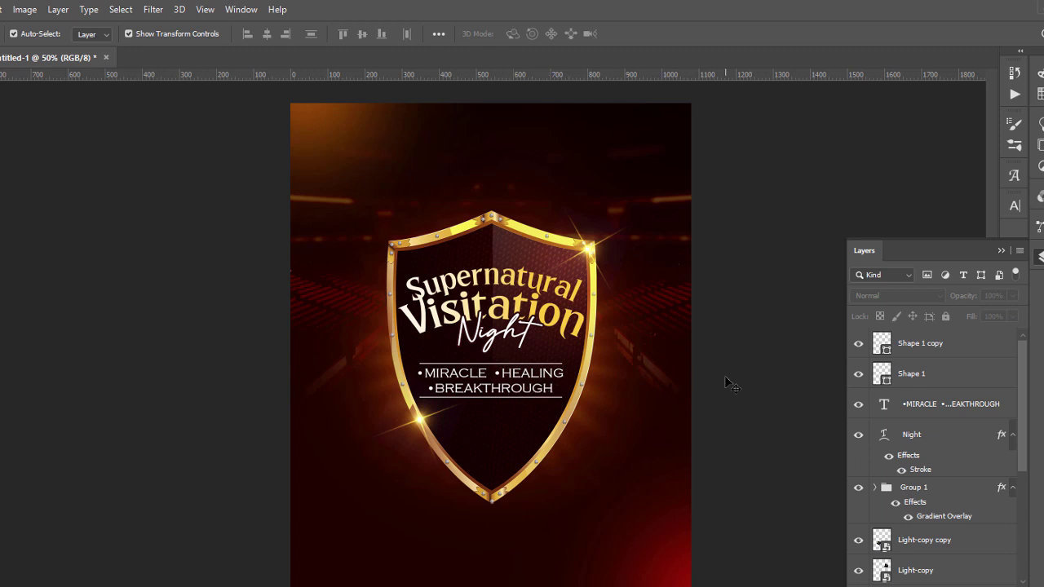
- Place the dove image from the supernatural night folder, scaled to about 10%, near the shield's upper-left corner
key("alt+Tab")
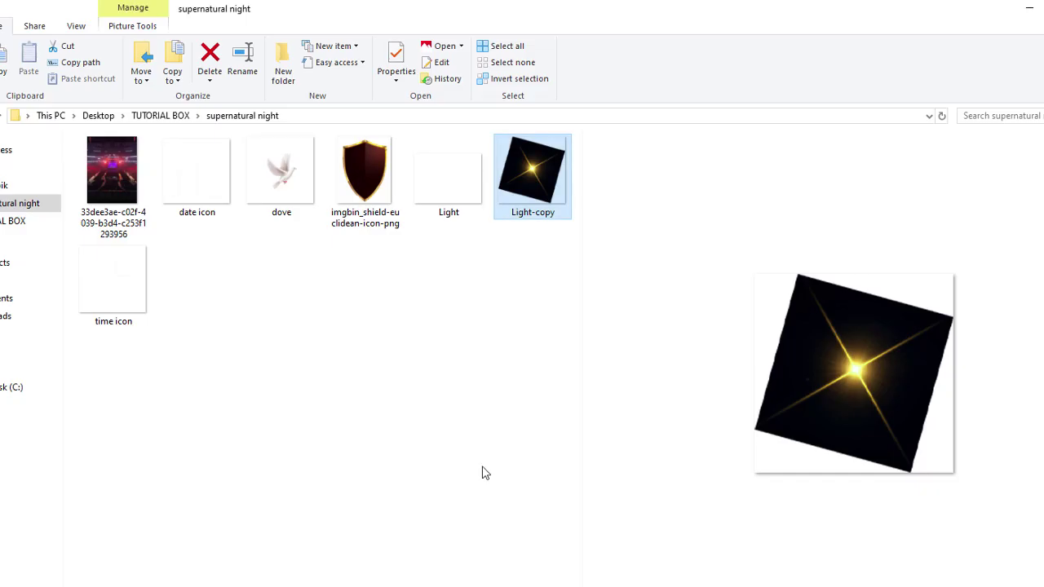
left_click_drag(282, 176, 415, 267)
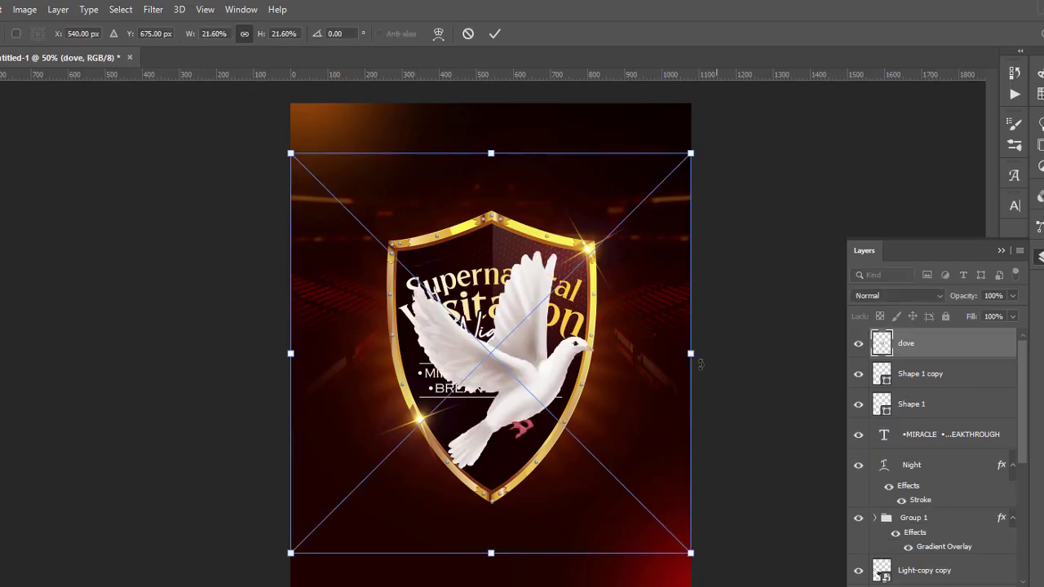
left_click_drag(691, 355, 478, 353)
left_click_drag(402, 328, 413, 228)
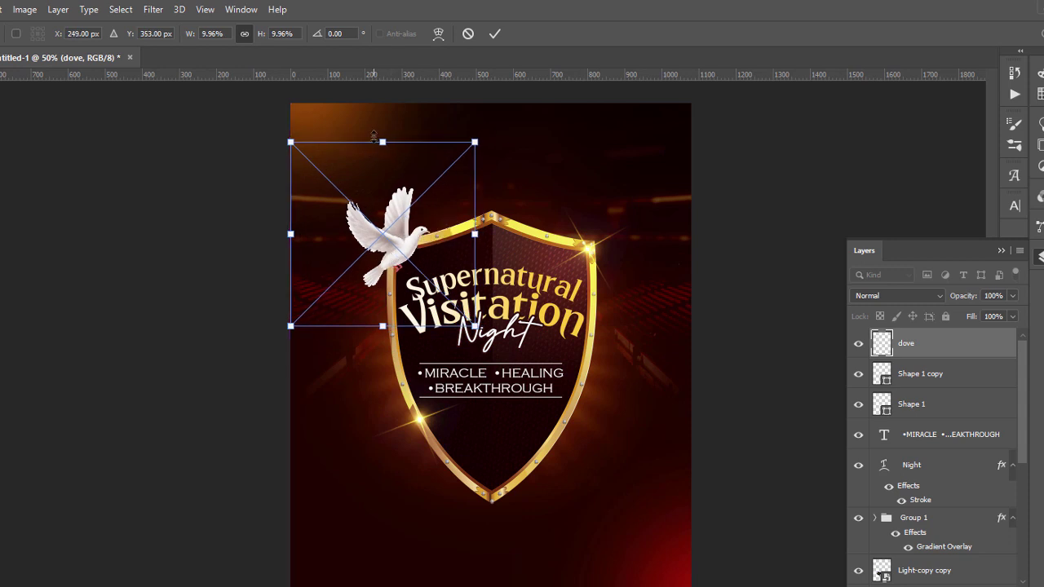
- Shrink the dove slightly more, rest it on the shield's upper-left corner and commit the placement
left_click_drag(384, 142, 384, 160)
left_click_drag(491, 235, 493, 258)
left_click_drag(402, 247, 412, 241)
key("Return")
left_click(768, 334)
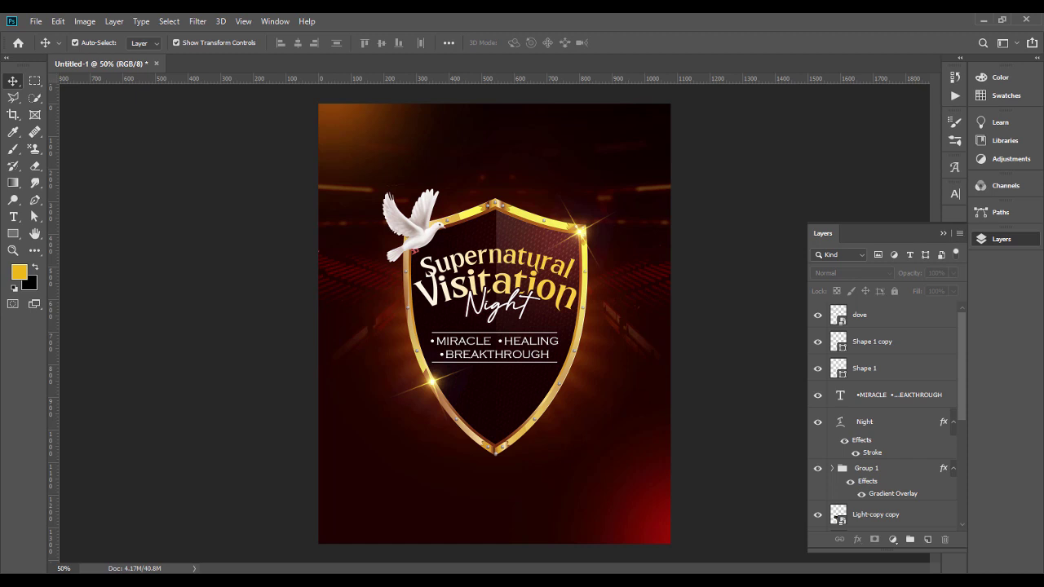
- Place the church logo image pngwing.com (4), scale it down and move it above the shield
left_click(523, 506)
left_click_drag(239, 249, 470, 189)
left_click_drag(413, 148, 413, 149)
left_click_drag(670, 483, 376, 215)
key("Return")
left_click_drag(347, 196, 458, 148)
- Apply a white Color Overlay to the church logo and fine-tune its size and position
double_click(917, 315)
left_click(562, 351)
left_click(843, 223)
left_click(536, 212)
left_click(989, 198)
left_click_drag(487, 117, 482, 122)
key("Return")
- Duplicate the MIRACLE, HEALING, BREAKTHROUGH text, bring the copy to the top of the layer stack and place it beside the logo
left_click(527, 351)
key("ctrl+j")
left_click_drag(897, 446, 894, 310)
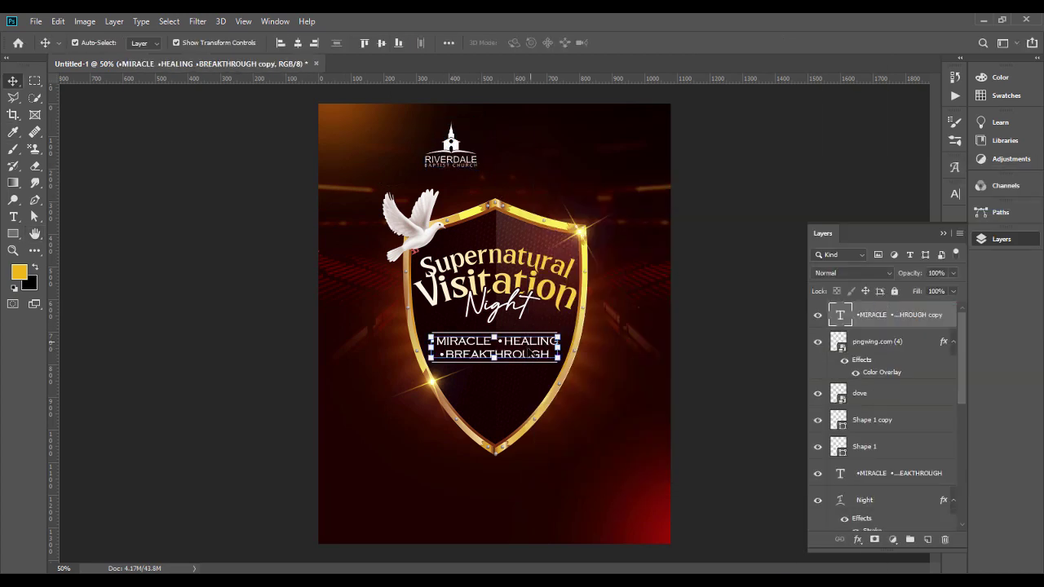
left_click_drag(519, 351, 573, 155)
- Replace the copied text with "riverdale baptist church" on three lines
double_click(573, 154)
key("ctrl+a")
type("RIVERDALE")
key("Return")
type("BAPTIST")
key("Return")
type("church")
- Apply a font from the Sitka family to the whole church name text
key("ctrl+a")
left_click(142, 42)
type("sit")
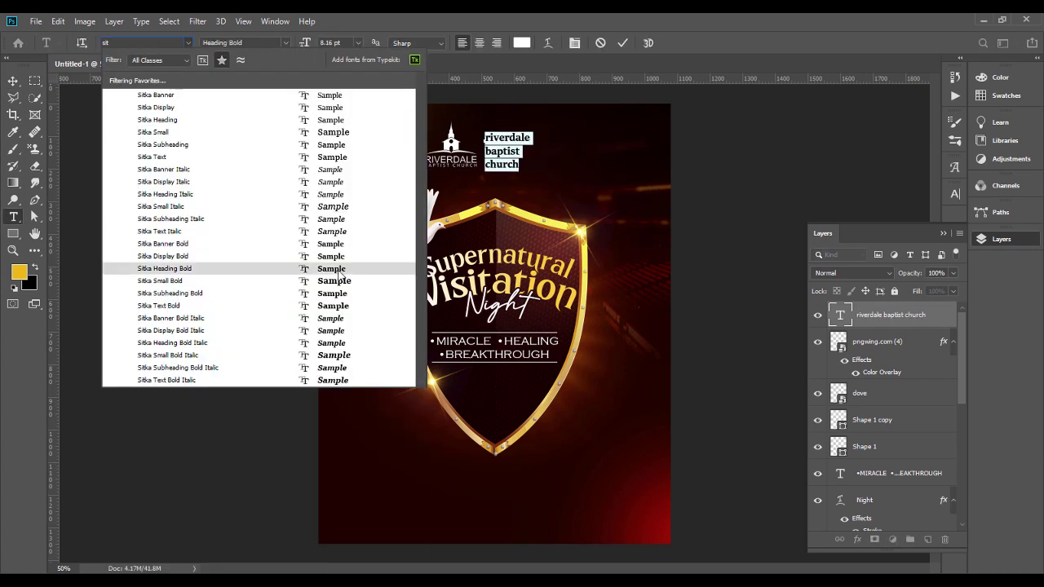
left_click(318, 256)
- Set the church name in all caps, tighten its leading and use the Sitka Subheading style
left_click(955, 194)
left_click(847, 283)
left_click(932, 228)
left_click(913, 306)
left_click_drag(884, 229, 887, 228)
left_click(932, 212)
left_click(929, 266)
- Scale down the church name text and fit it next to the logo
left_click(13, 80)
left_click(454, 148, "shift")
double_click(510, 151)
key("ctrl+a")
left_click(13, 80)
key("Return")
left_click_drag(544, 137, 514, 148)
- Select the church logo and the church name text and align them with each other
left_click(453, 150)
left_click(1001, 239)
left_click(900, 316)
left_click(895, 341, "shift")
left_click(449, 43)
left_click(481, 162)
left_click(478, 172)
left_click(490, 77)
left_click(717, 147)
- Shrink the church logo slightly to match the height of the church name beside it
left_click(451, 148)
left_click_drag(424, 168, 433, 163)
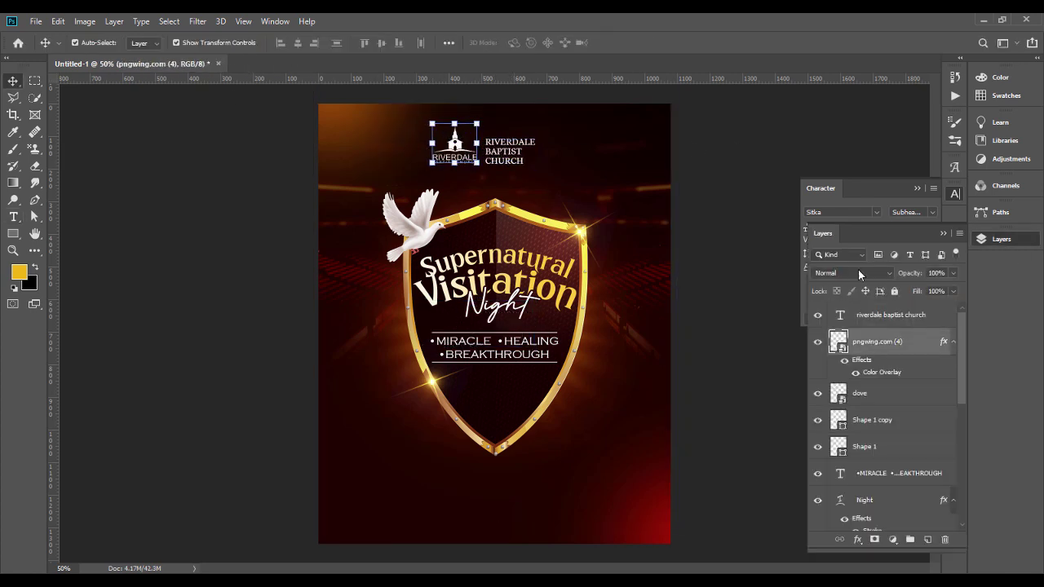
key("Return")
- Group the logo with the church name and center the pair horizontally on the poster
left_click(510, 151, "shift")
key("ctrl+g")
left_click(448, 43)
left_click(410, 78)
- Duplicate the church name text just below itself and replace the copy's wording with "PRESENTS"
left_click_drag(524, 151, 524, 181)
double_click(523, 181)
key("ctrl+a")
type("PRESENT")
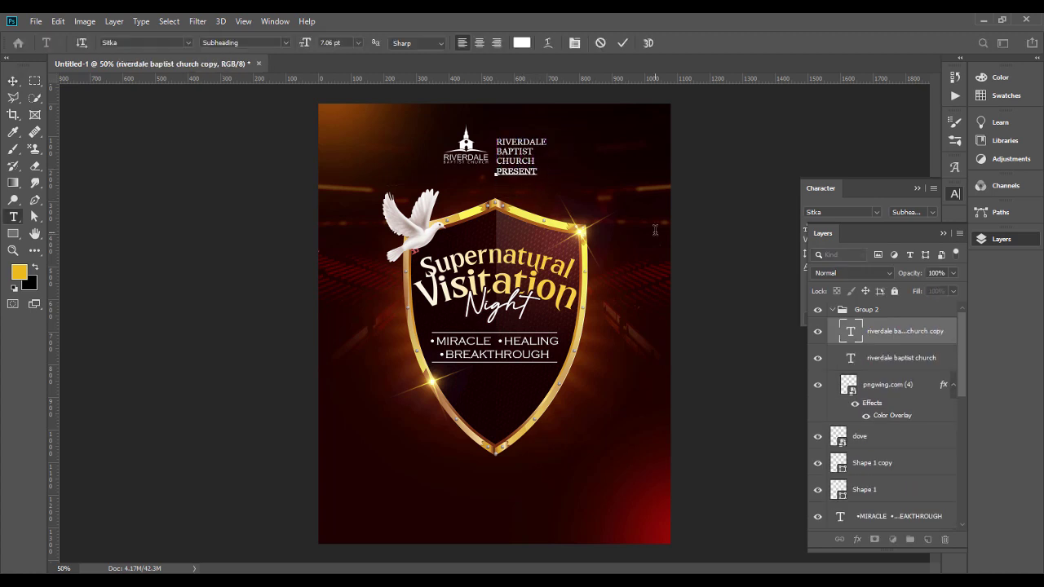
- Set the PRESENTS text's tracking to 440 and its color to light gray
key("ctrl+a")
left_click(982, 239)
left_click_drag(883, 241, 897, 240)
left_click(919, 267)
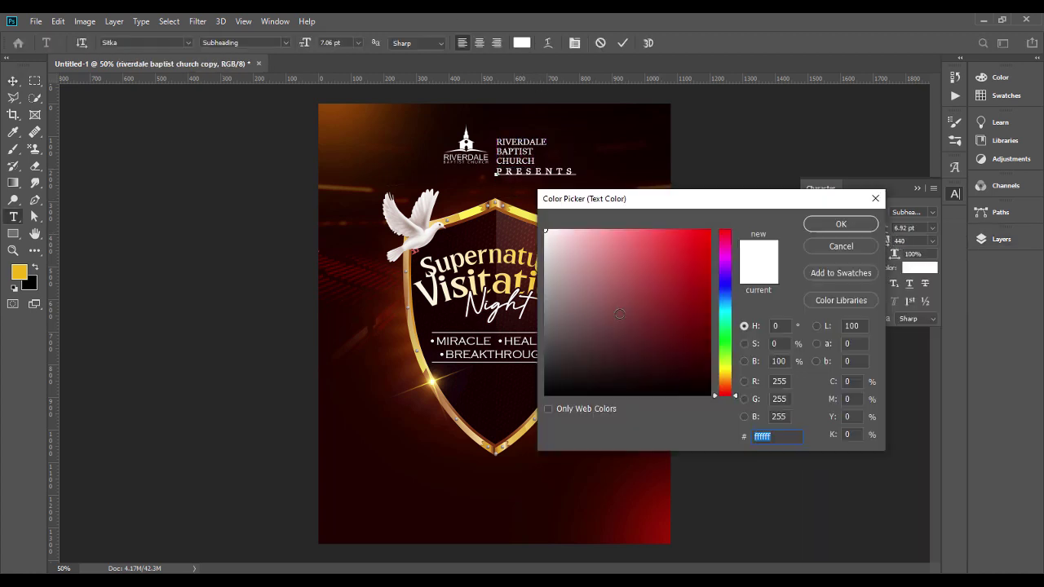
left_click(542, 253)
key("Return")
- Change the PRESENTS text to Copperplate Gothic Light and move it beneath the logo and church name
left_click(188, 43)
left_click(221, 62)
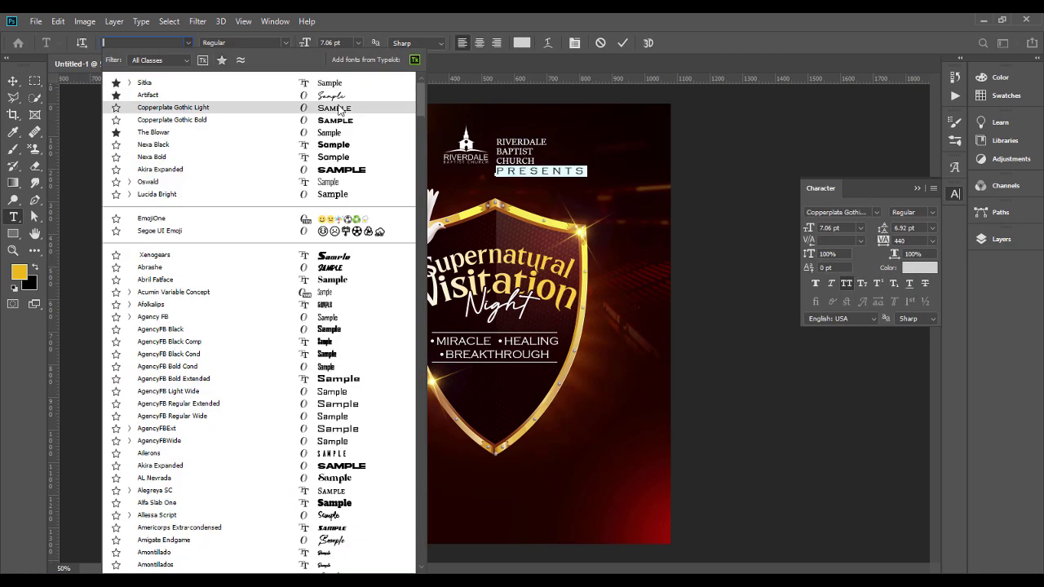
left_click(339, 108)
left_click(13, 81)
left_click_drag(565, 173, 523, 177)
- Set the PRESENTS text to 6.06 pt with a tracking of 500
double_click(523, 178)
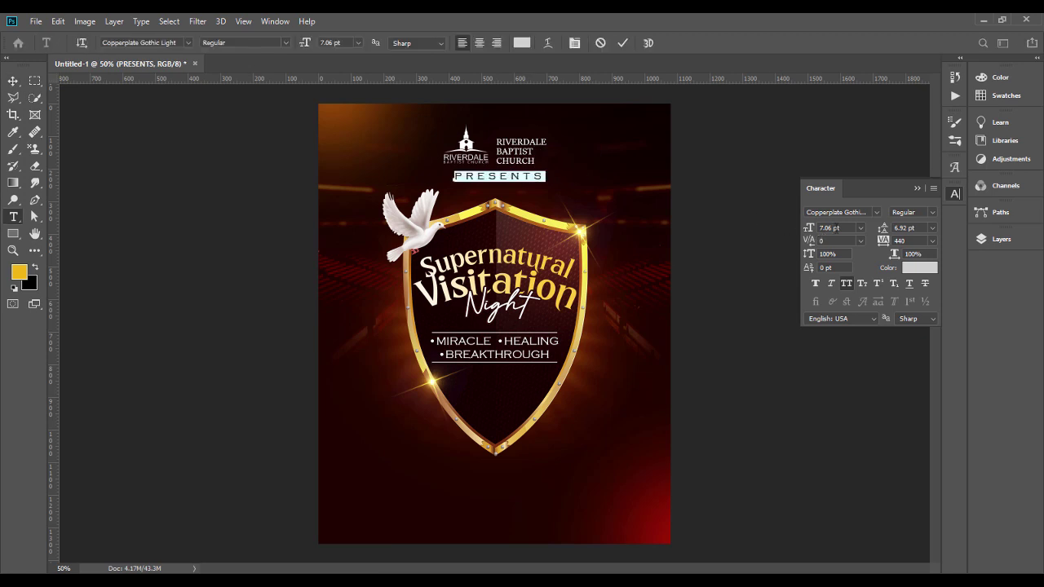
scroll(836, 227, "down", 1)
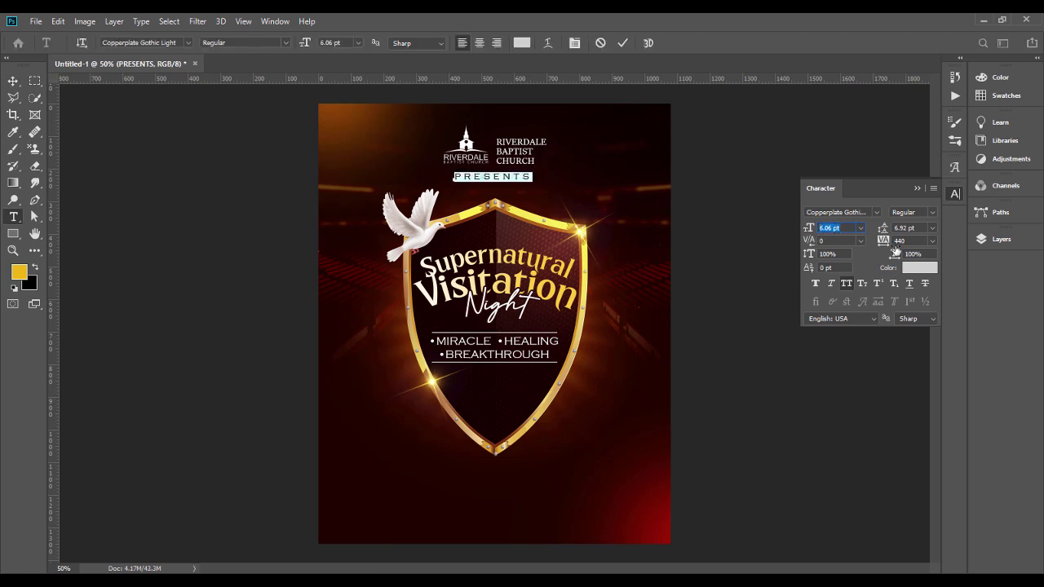
left_click_drag(884, 242, 893, 242)
left_click(15, 80)
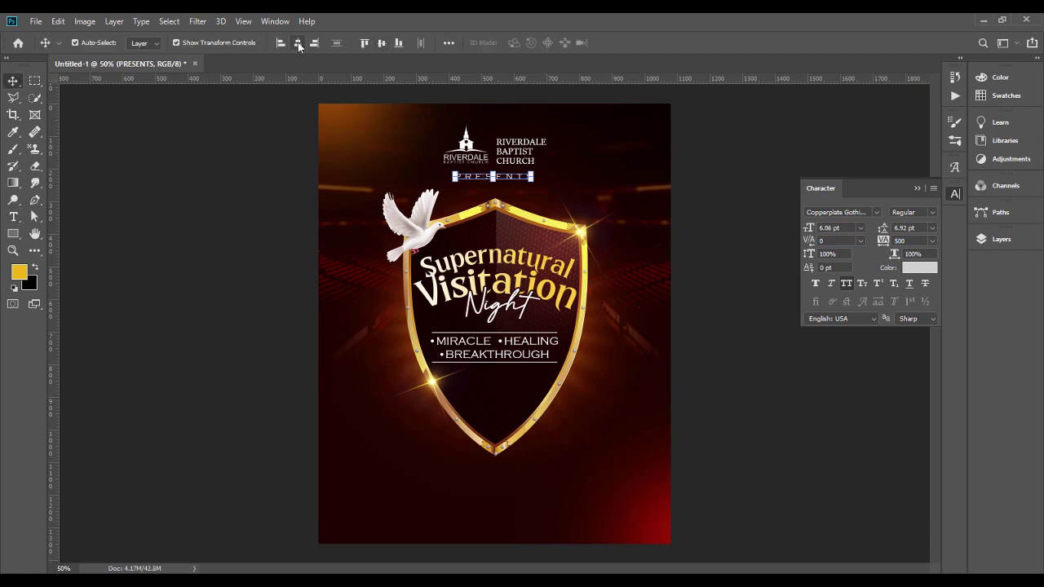
- Fine-tune the position of PRESENTS under the church header, nudging it slightly upward, and deselect it
left_click(504, 177)
key("Up")
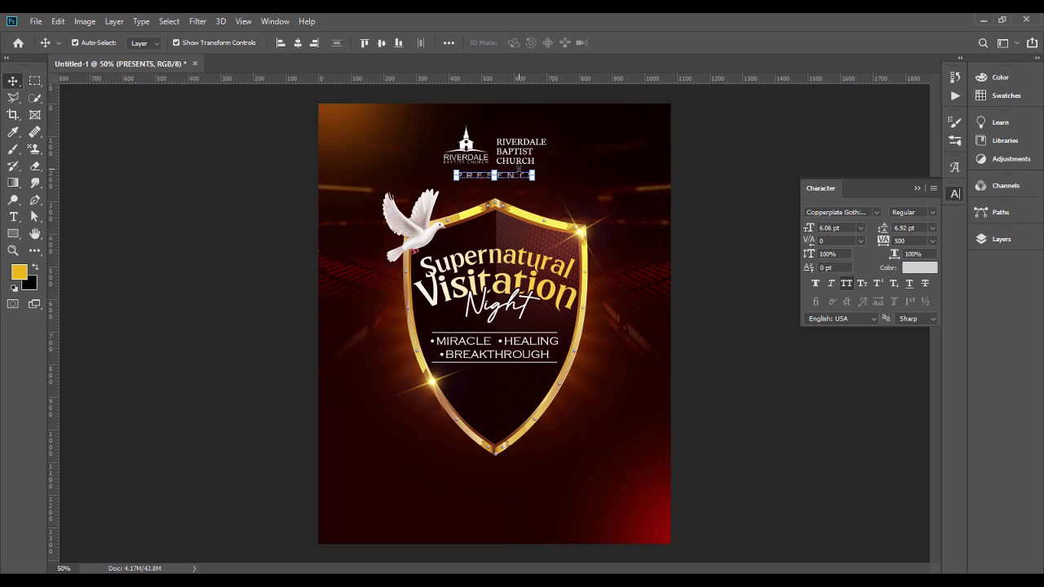
left_click(818, 376)
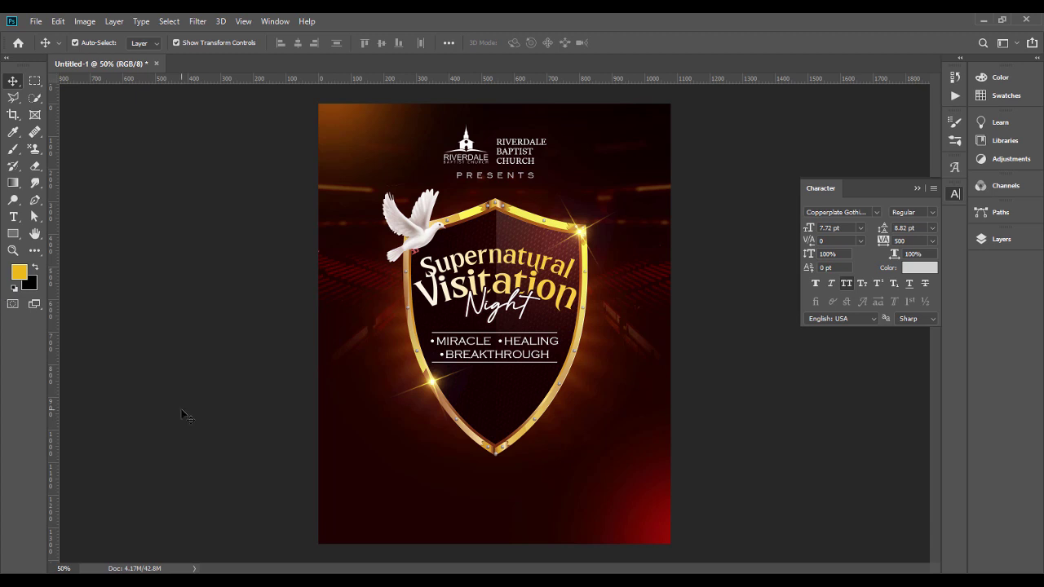
left_click(1001, 238)
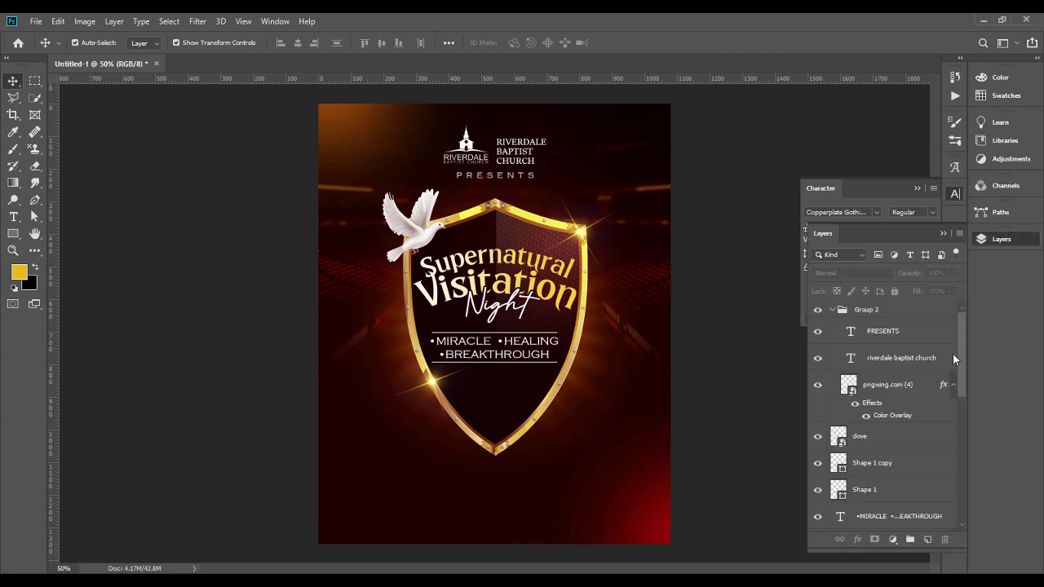
- Draw a yellow circle about 184 px wide over the lower-left edge of the shield and nudge it slightly upward
left_click(834, 311)
left_click(887, 312)
left_click(165, 286)
left_click(13, 236)
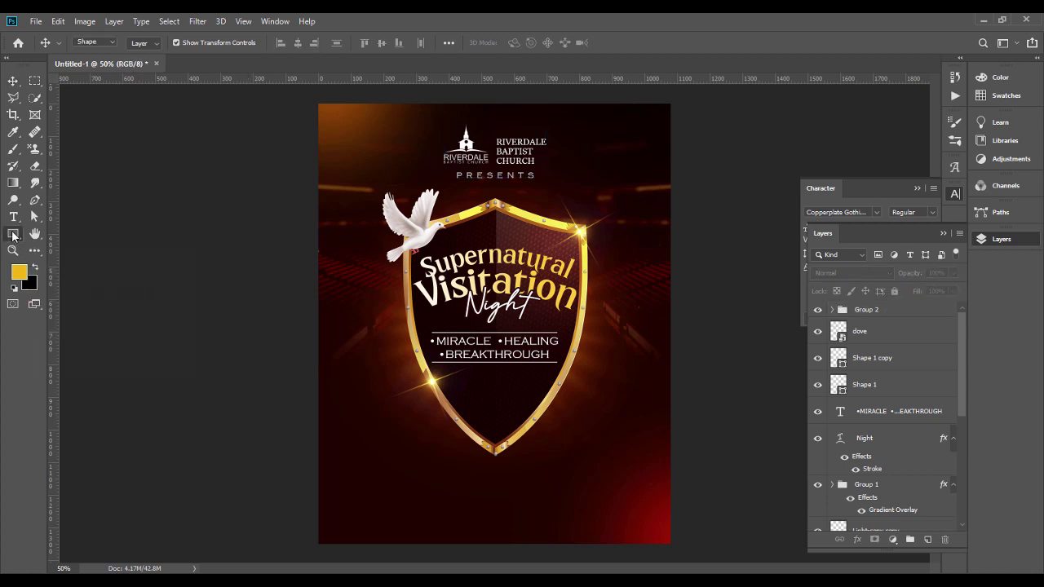
left_click(70, 261)
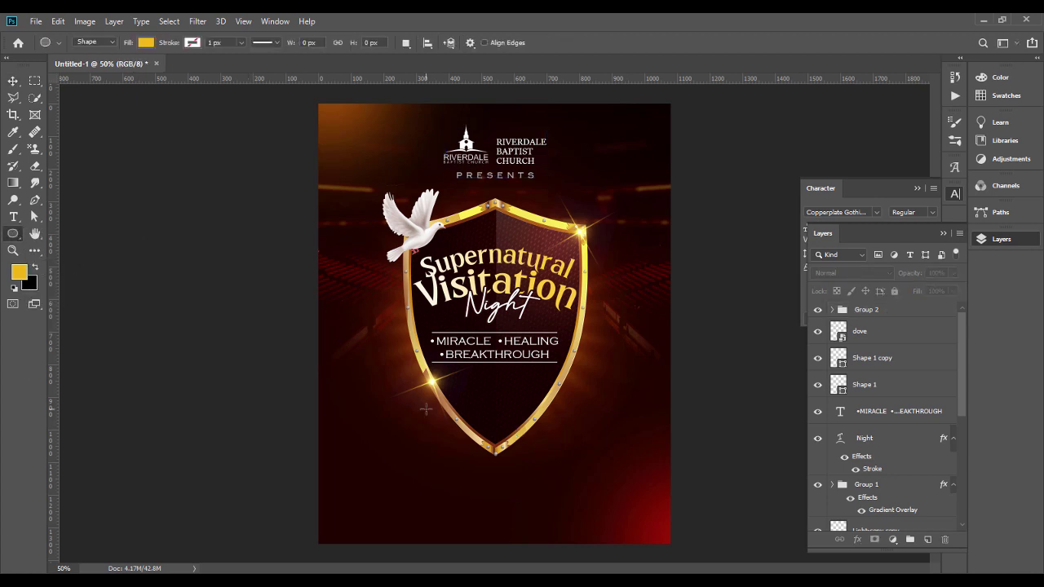
left_click_drag(414, 394, 481, 451)
left_click(279, 170)
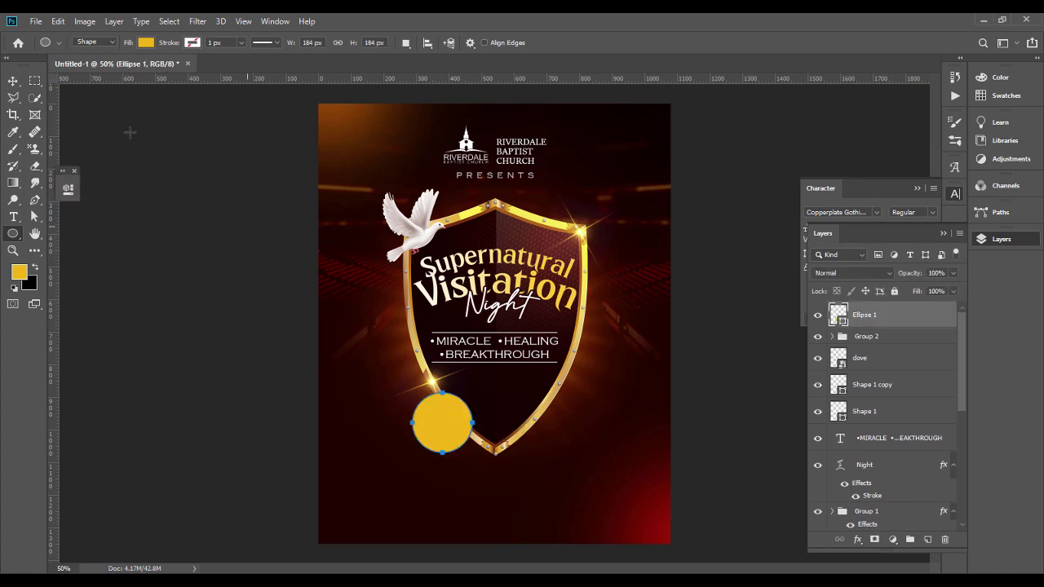
left_click(13, 81)
left_click_drag(438, 417, 437, 412)
left_click(251, 362)
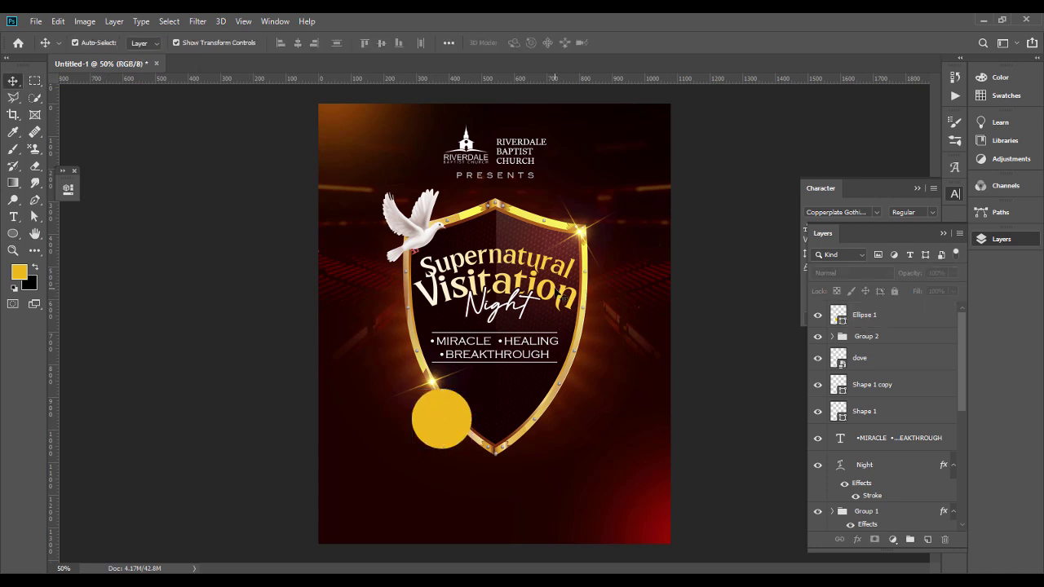
- Copy the layer style of the Supernatural Visitation title group and paste it onto the yellow circle
left_click(450, 424)
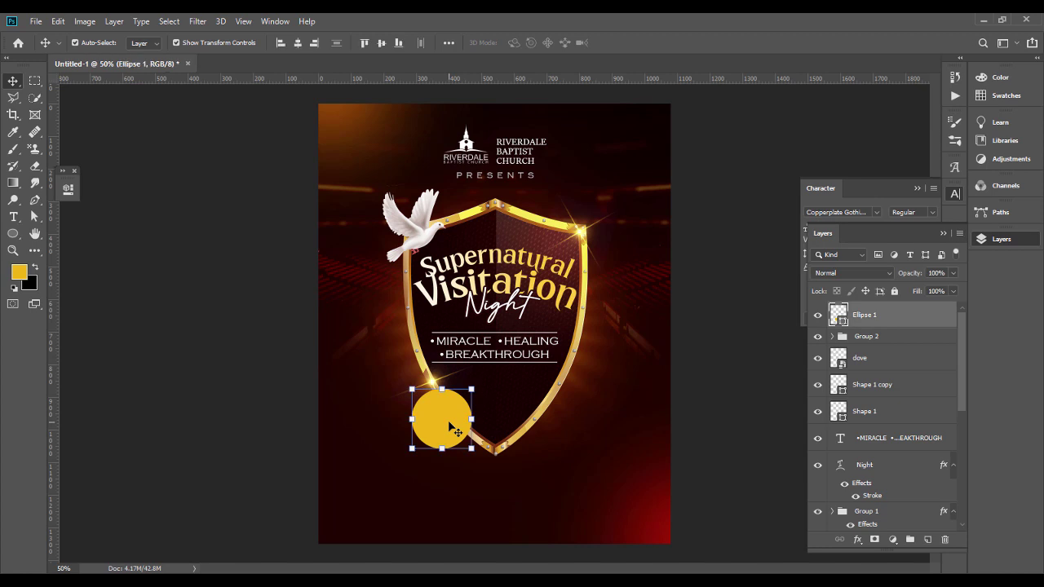
left_click(551, 289)
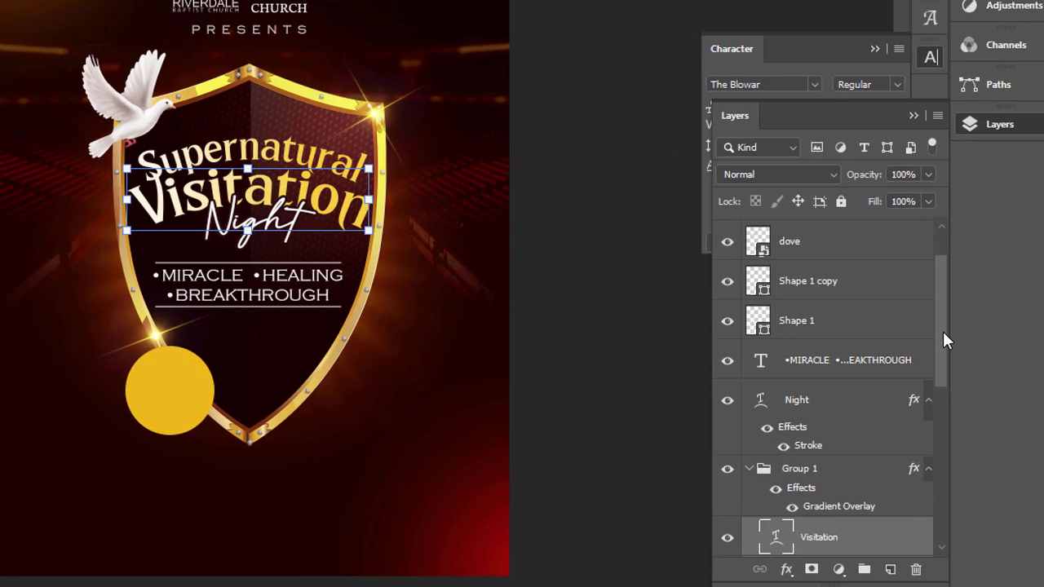
scroll(943, 331, "up", 5)
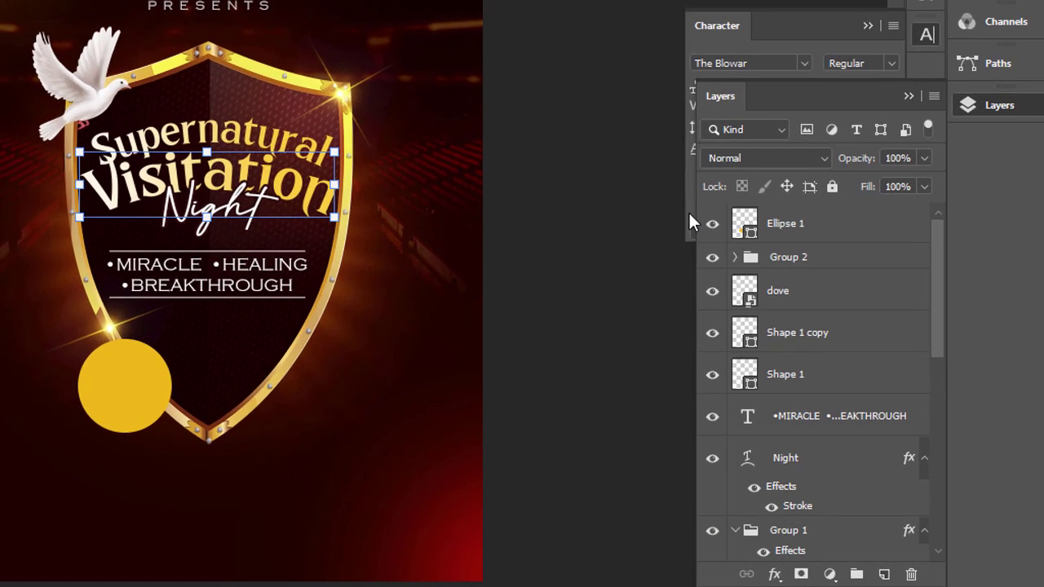
left_click(799, 238)
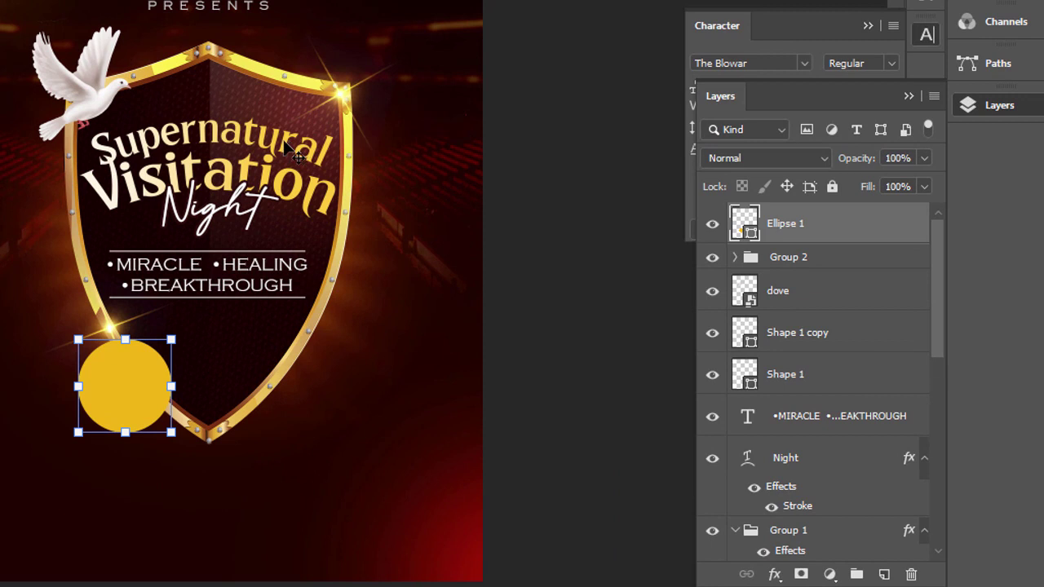
scroll(815, 367, "down", 3)
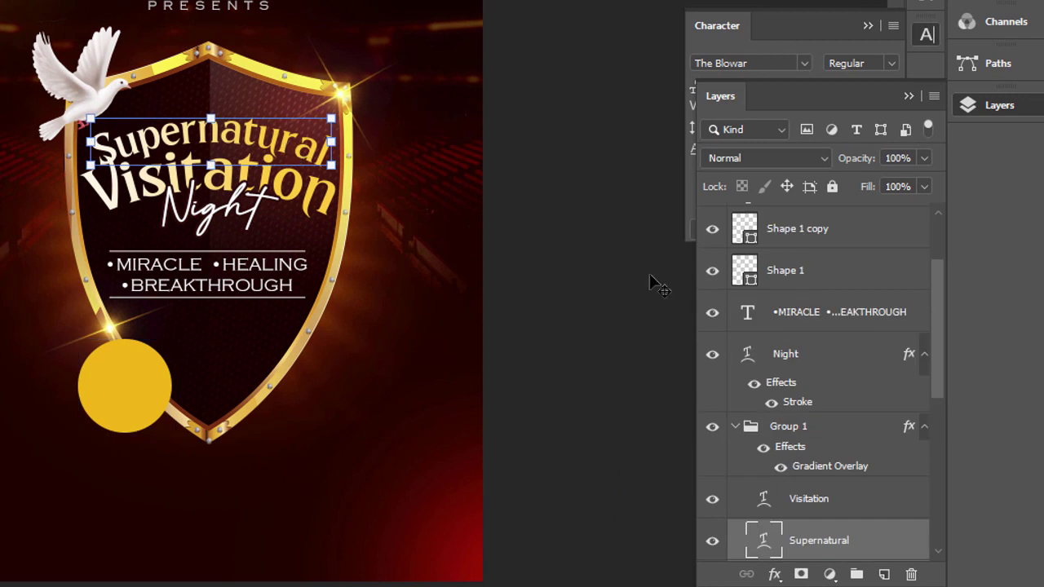
left_click(842, 432)
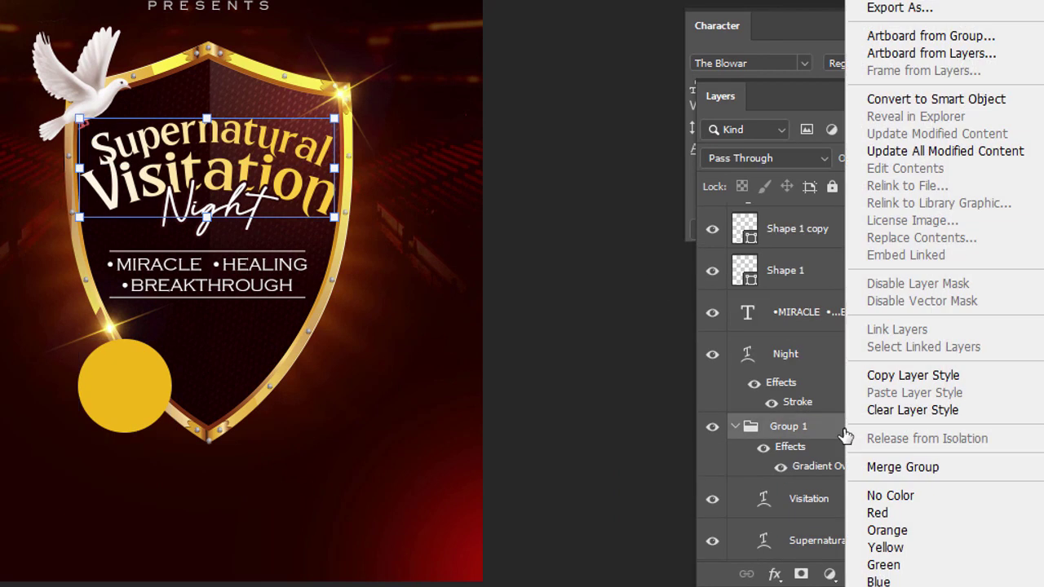
left_click(927, 375)
left_click_drag(936, 313, 939, 242)
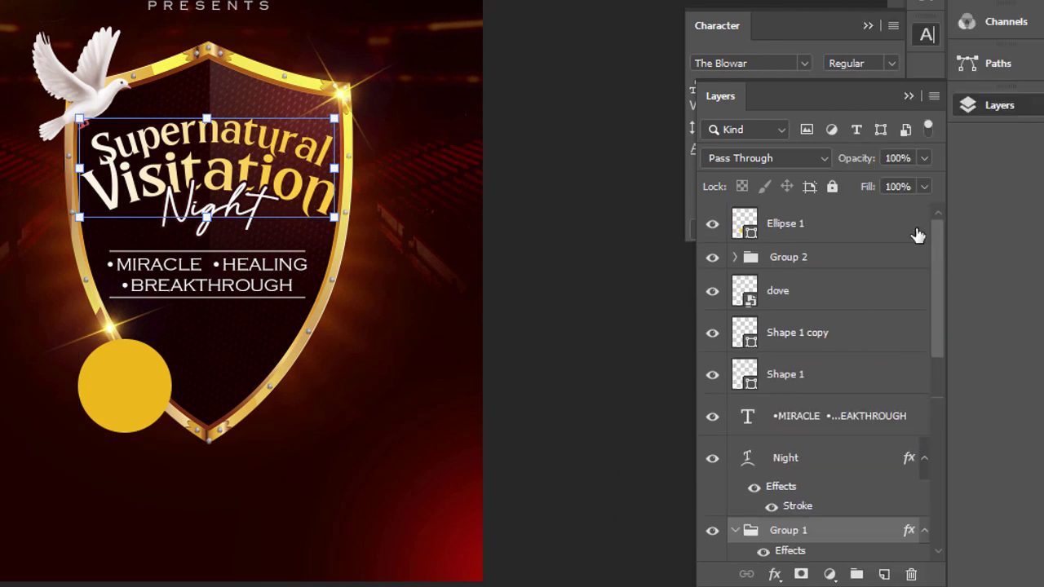
left_click(862, 229)
right_click(864, 233)
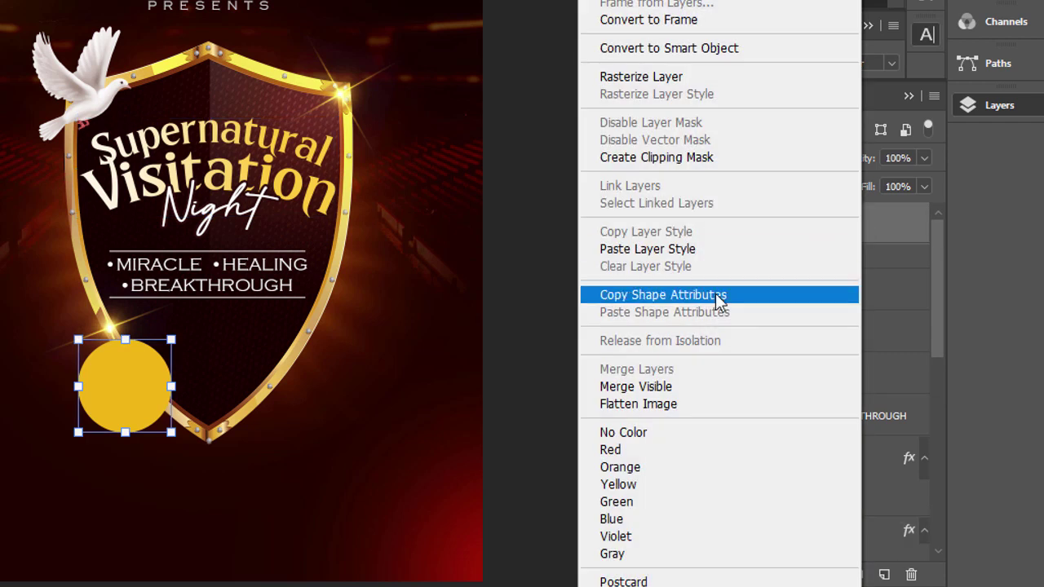
left_click(680, 251)
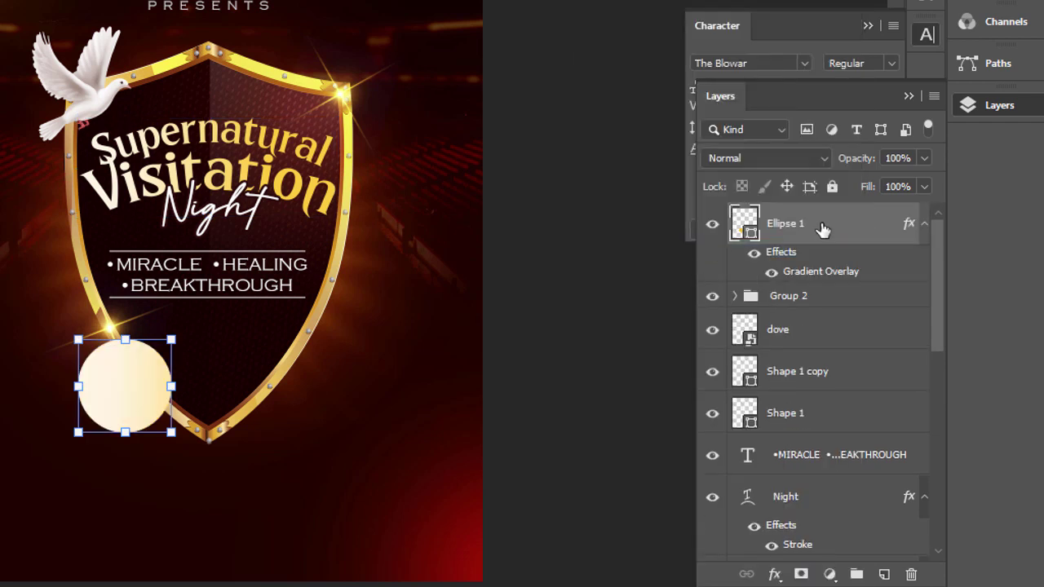
- Adjust the circle's gradient overlay to a 90° angle and 127% scale, repositioning the gradient so gold shades into a lighter yellow
double_click(804, 273)
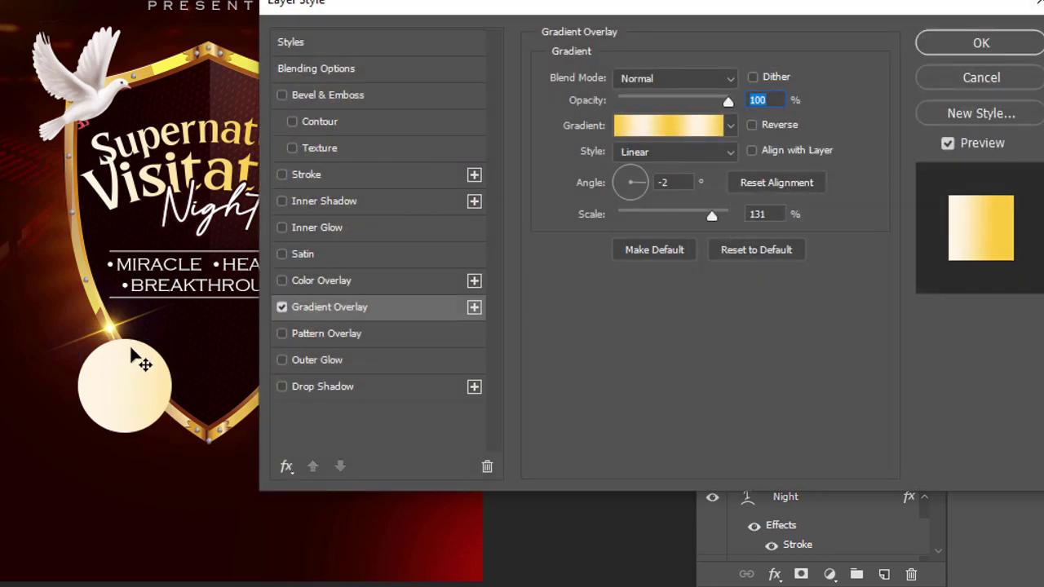
left_click_drag(112, 418, 212, 364)
left_click(630, 191)
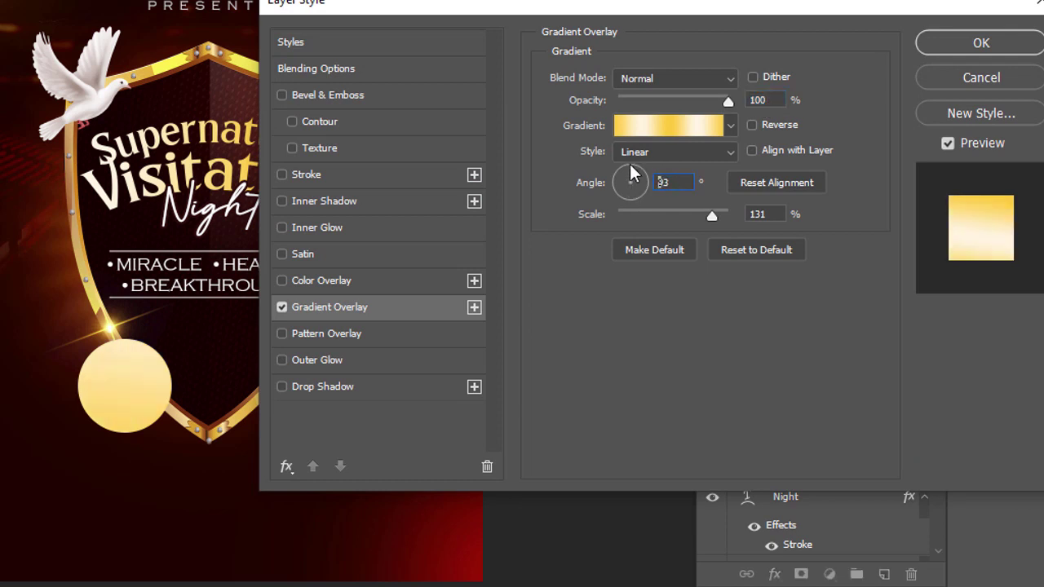
left_click(630, 163)
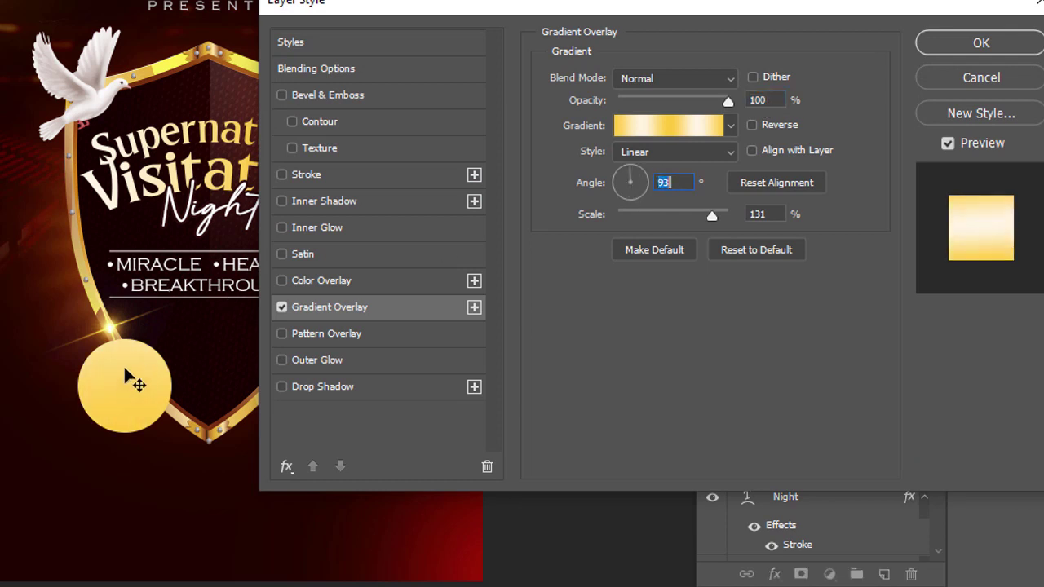
left_click_drag(139, 389, 139, 326)
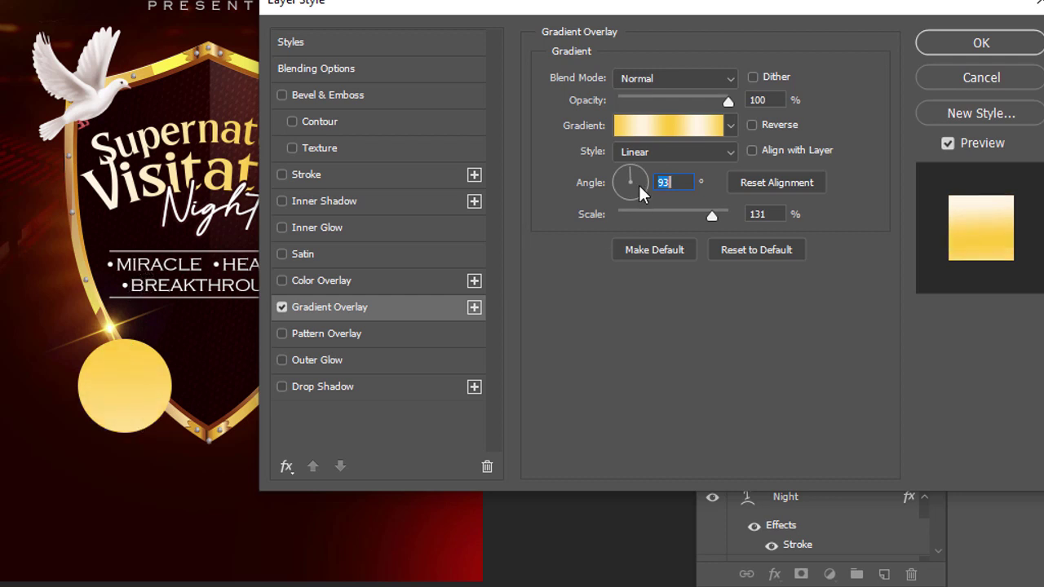
type("90")
mouse_move(708, 222)
left_mouse_down()
mouse_move(657, 218)
mouse_move(725, 217)
mouse_move(709, 217)
left_mouse_up()
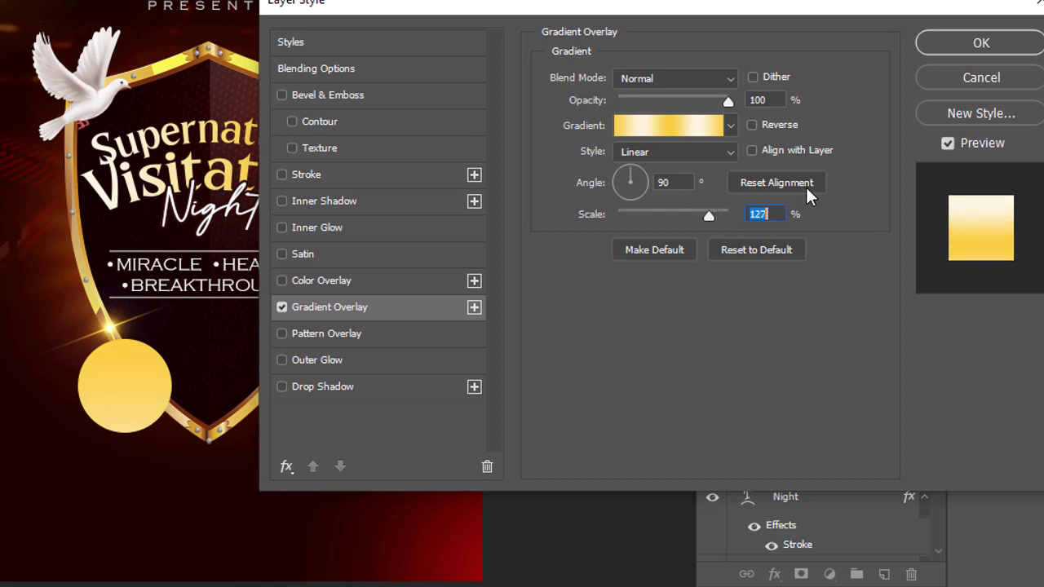
left_click(979, 45)
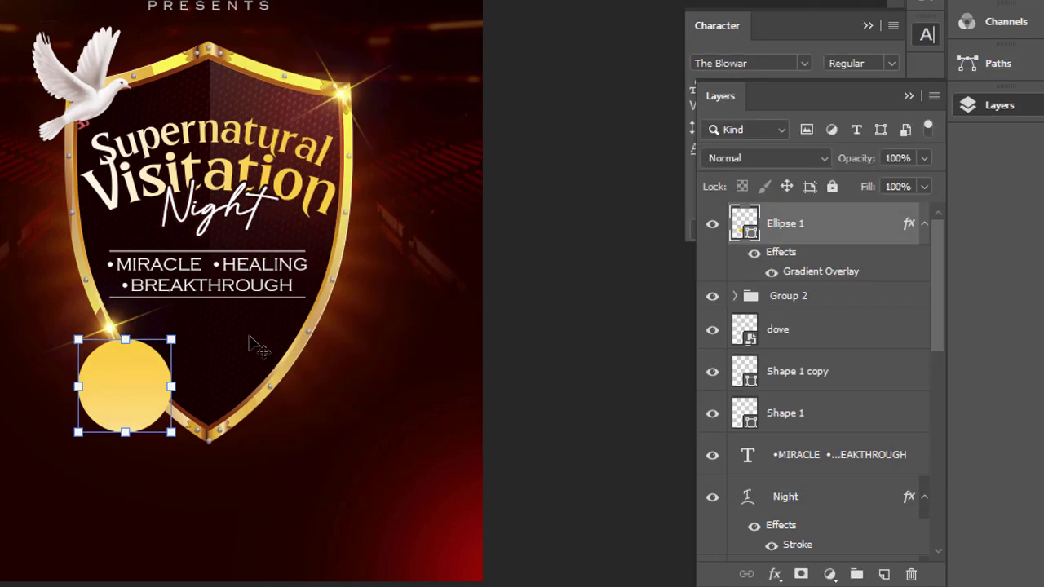
left_click(493, 339)
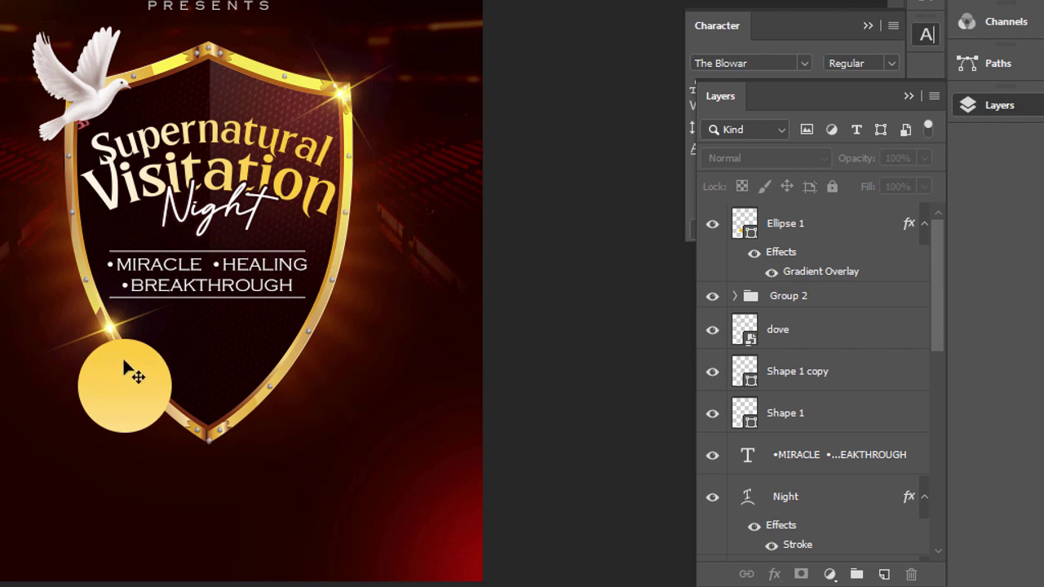
- Slightly enlarge and reposition the gold circle, and shift the lower-left sparkle up along the shield's edge above it
left_click(165, 386)
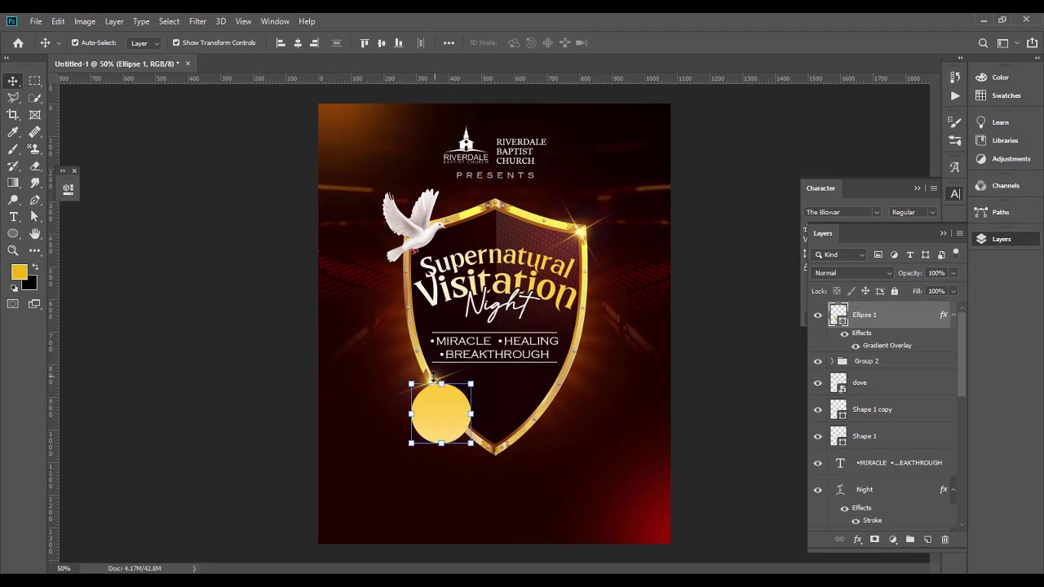
left_click(316, 362)
left_click_drag(430, 380, 436, 402)
left_click(682, 405)
left_click(438, 420)
key("Return")
- Duplicate the gold circle and scale the copy down about its center to 87.88%, 174 px wide
key("ctrl")
key("ctrl+j")
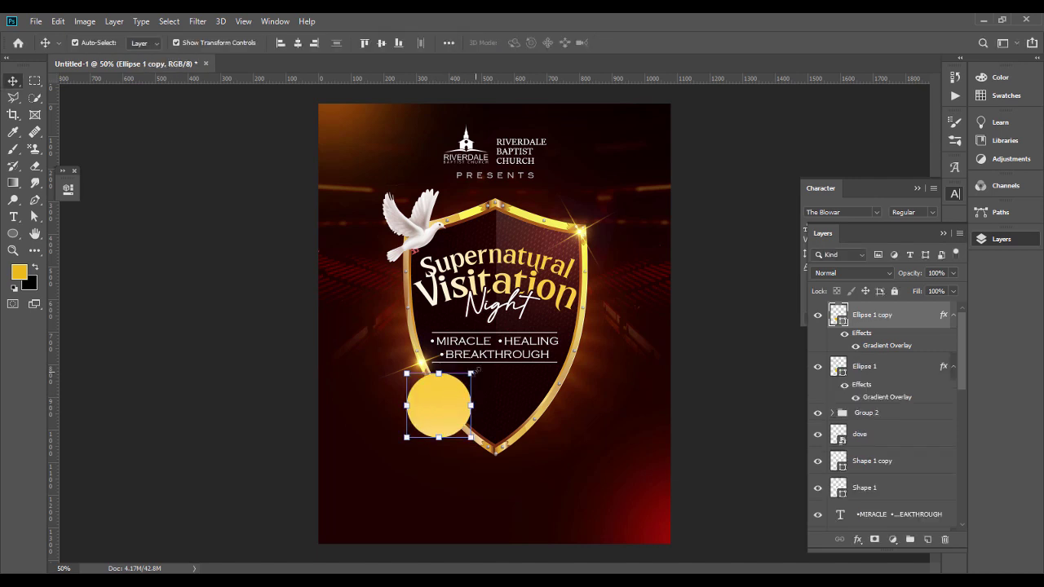
key("ctrl+t")
left_click_drag(479, 371, 473, 375)
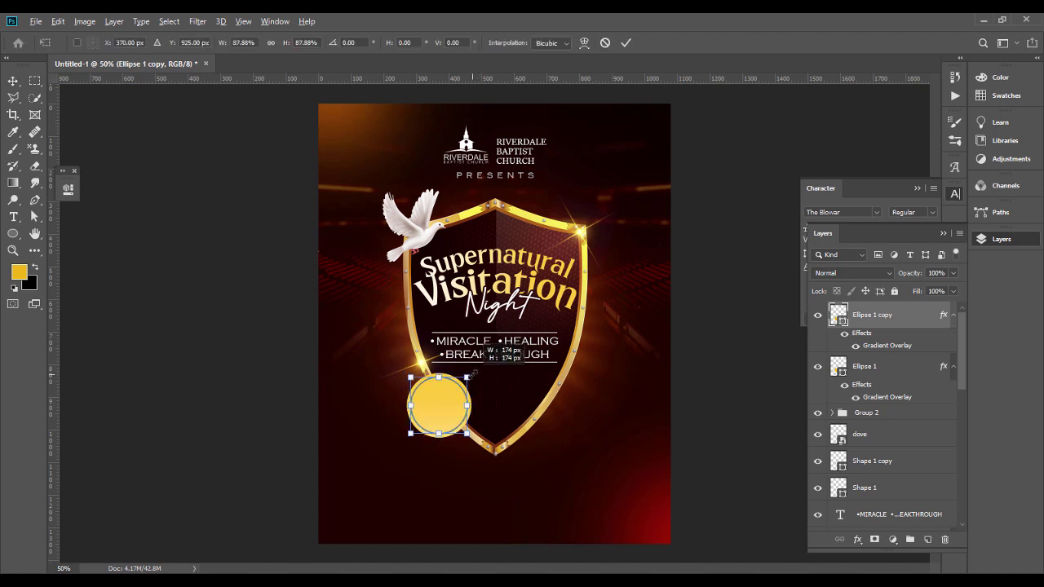
left_click_drag(473, 374, 473, 374)
key("Return")
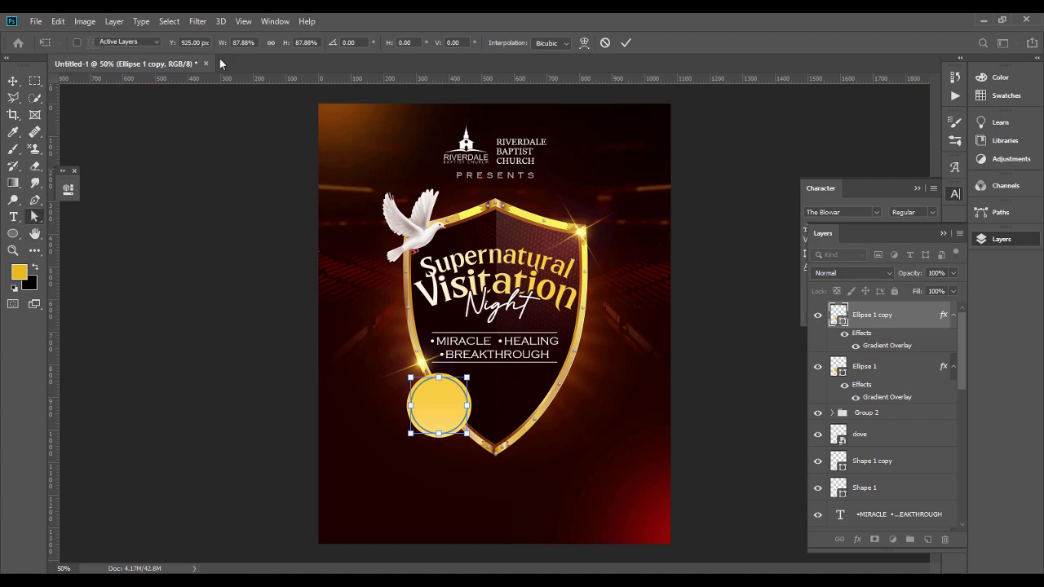
- Remove the fill from the smaller circle copy and clear its layer style
left_click(198, 42)
left_click(141, 70)
left_click(870, 318)
right_click(870, 318)
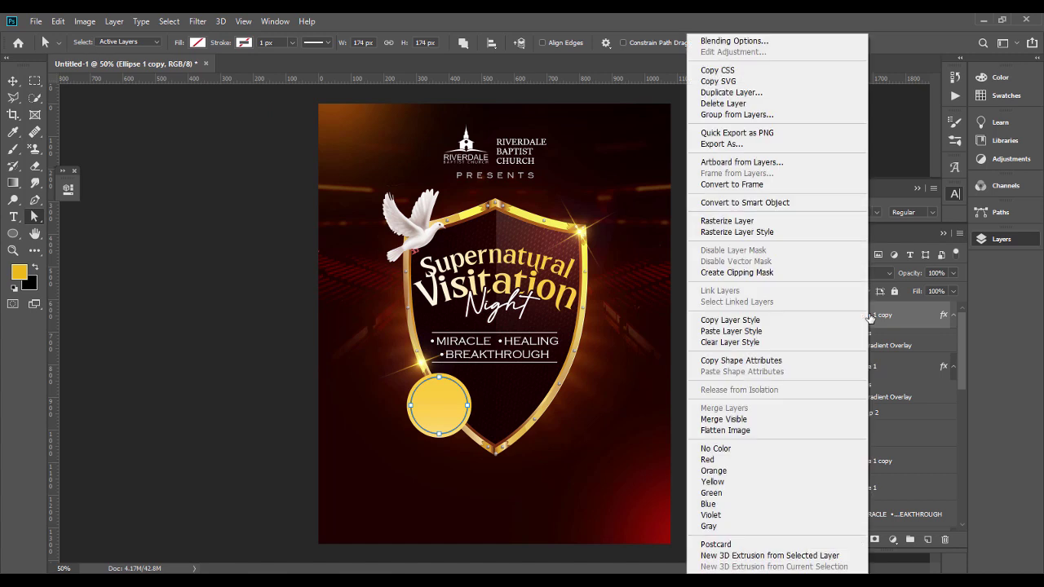
left_click(764, 343)
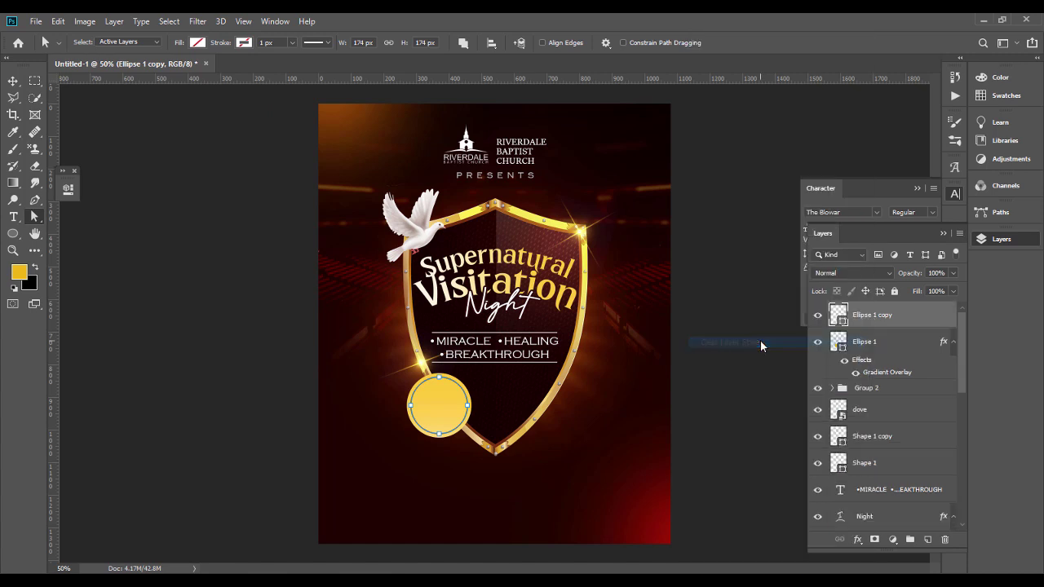
- Give the inner circle a thin solid stroke in dark brown #230600 sampled from the flyer background, and thicken it
left_click(244, 42)
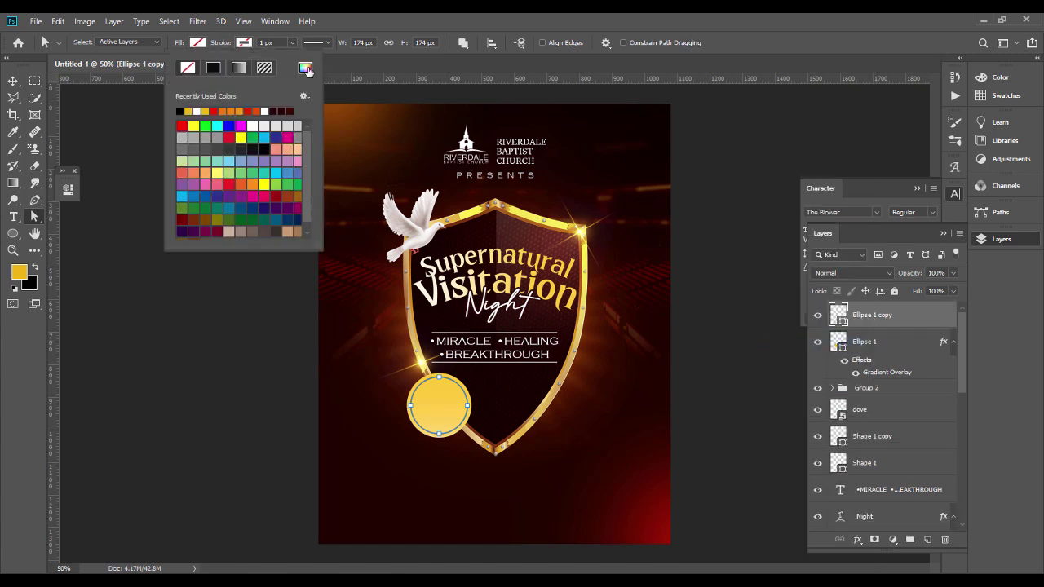
left_click(305, 69)
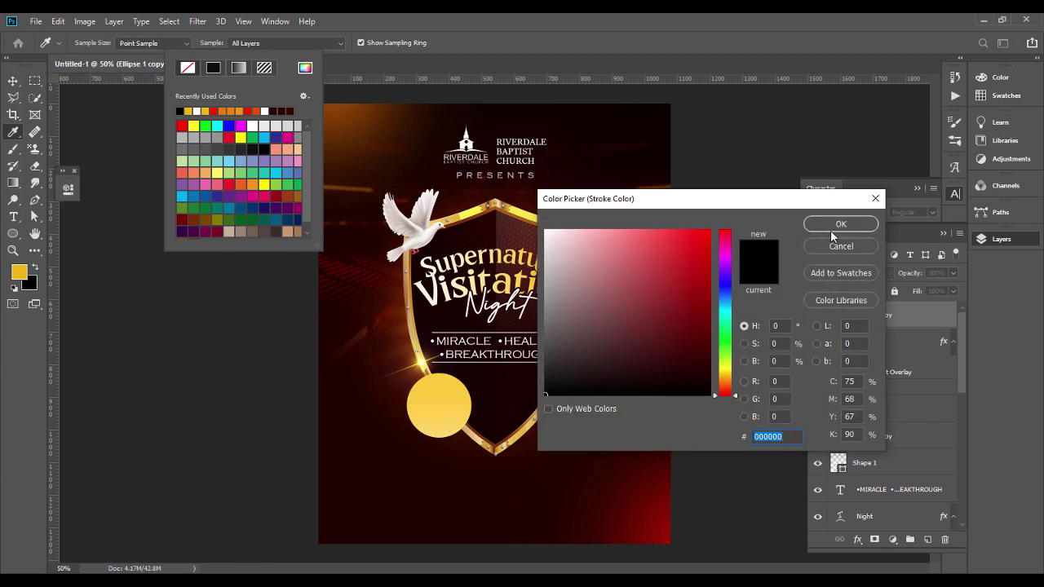
left_click(494, 411)
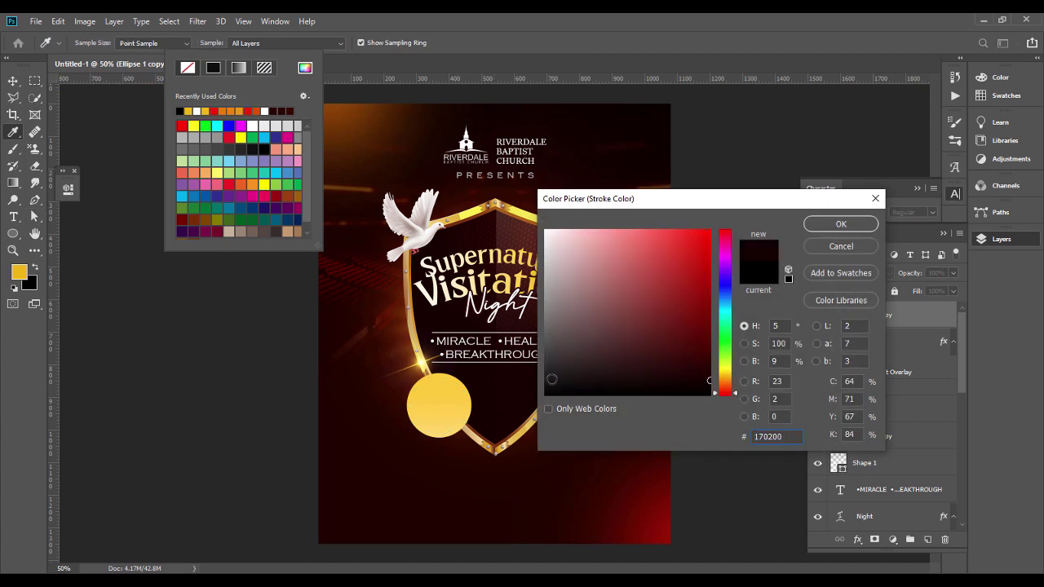
left_click(450, 465)
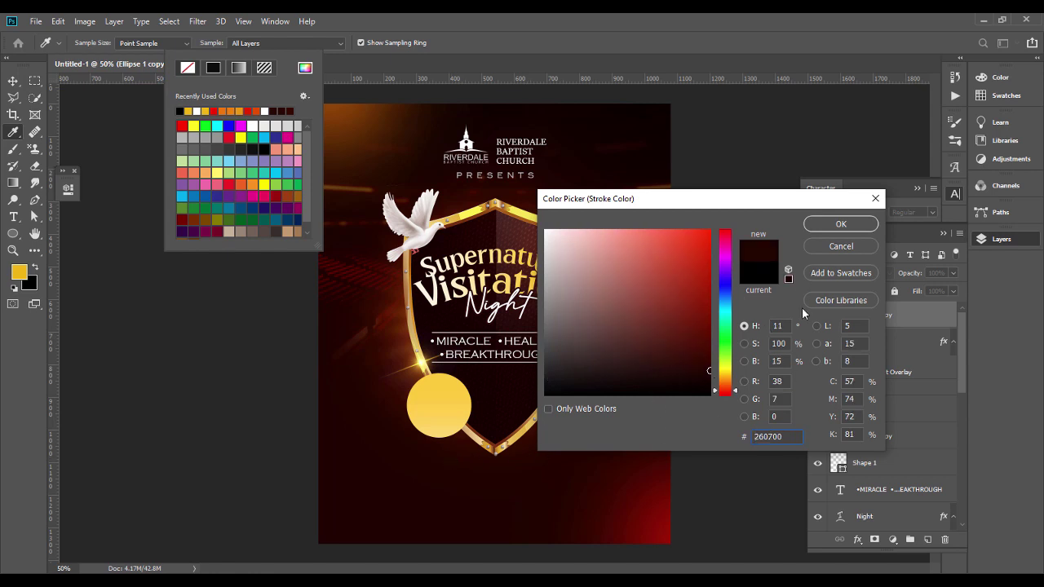
left_click(419, 459)
left_click(822, 223)
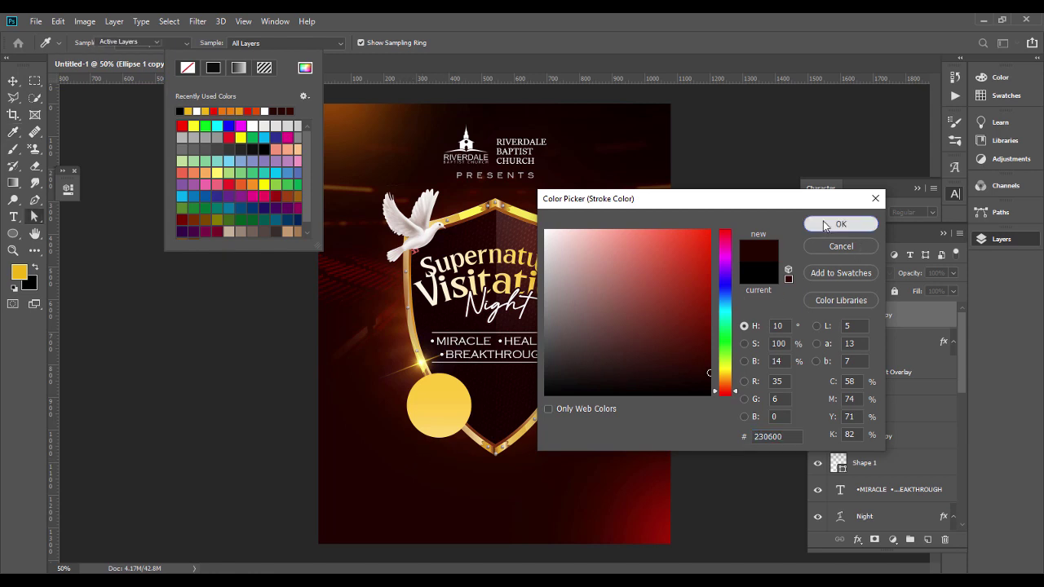
left_click(243, 42)
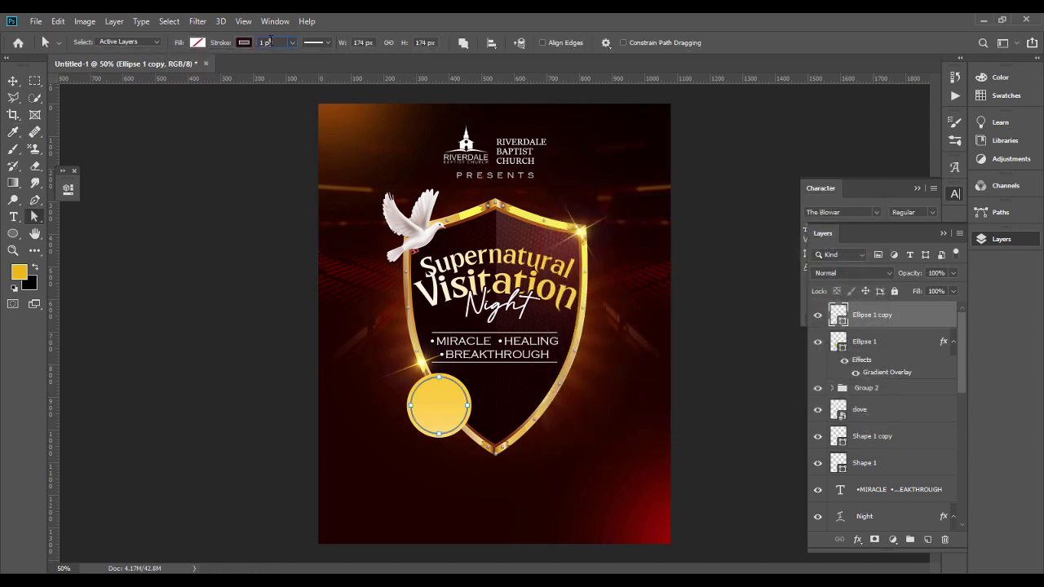
key("Return")
- Change the inner circle's stroke color to the slightly lighter dark brown #350a01
left_click(244, 42)
left_click(305, 69)
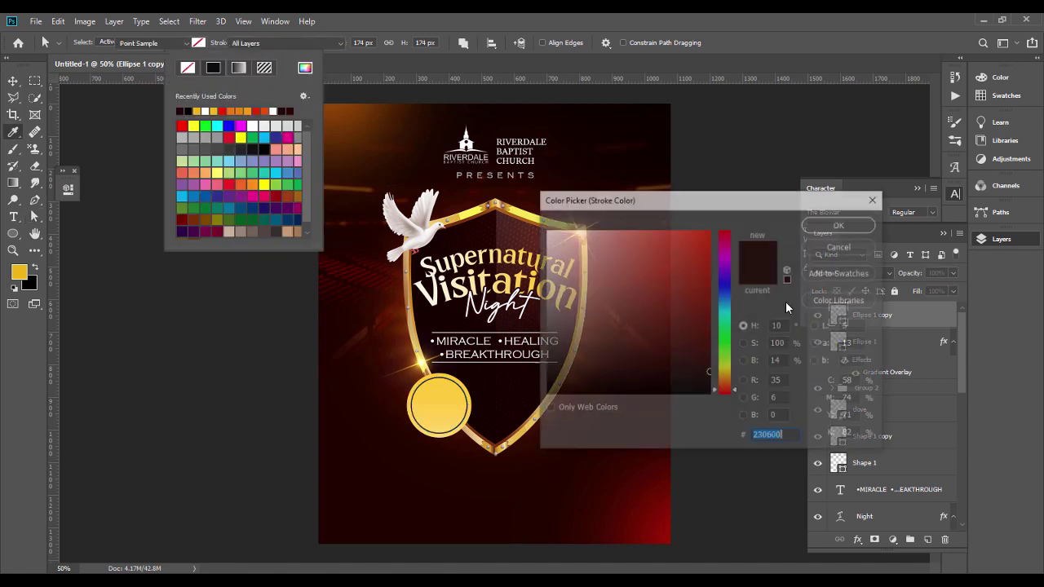
left_click(707, 361)
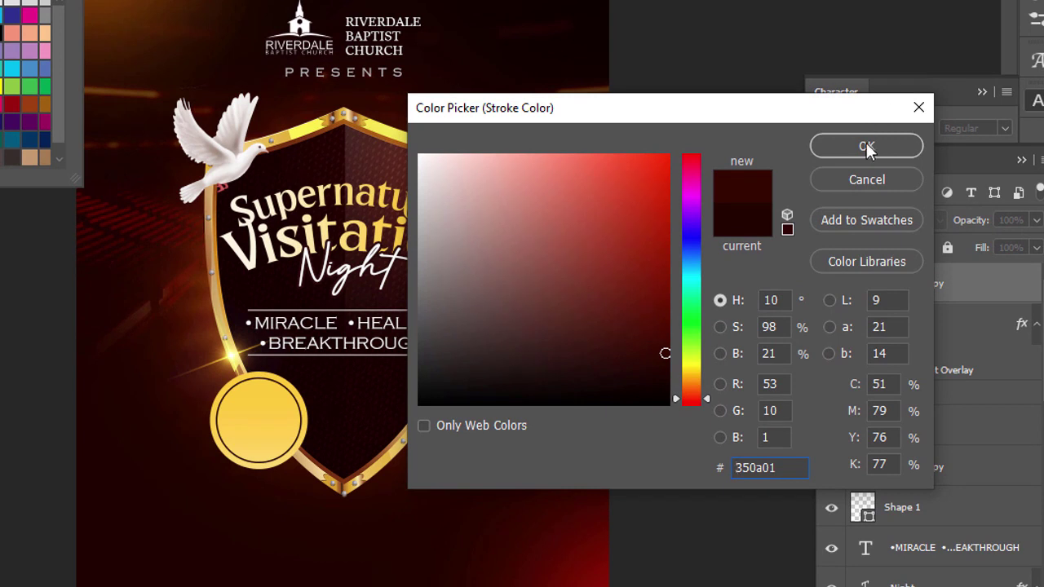
left_click(822, 144)
key("v")
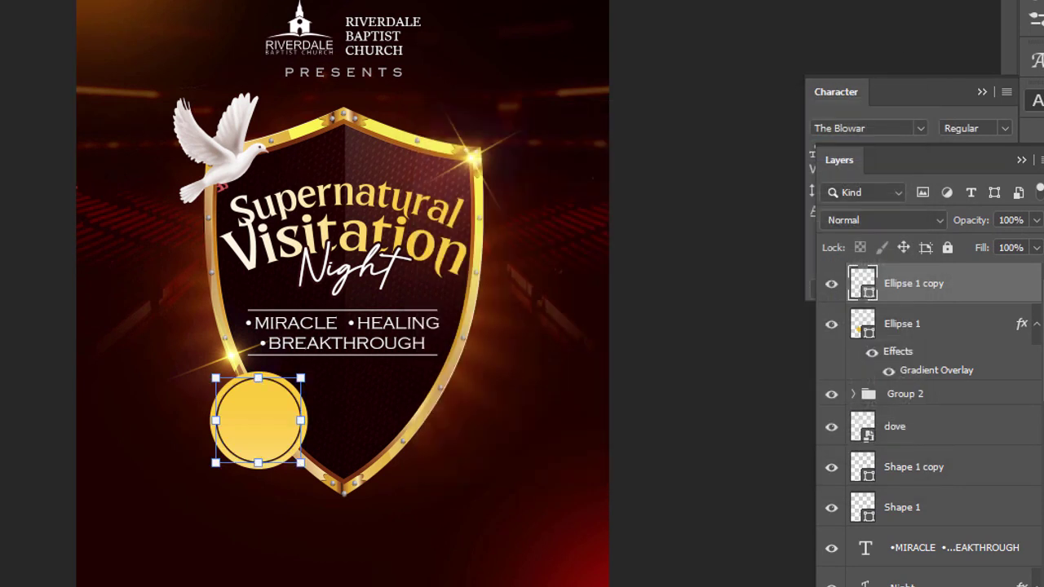
- Draw a small circle with the Ellipse tool and position it over the gold badge's upper edge
left_click(38, 114)
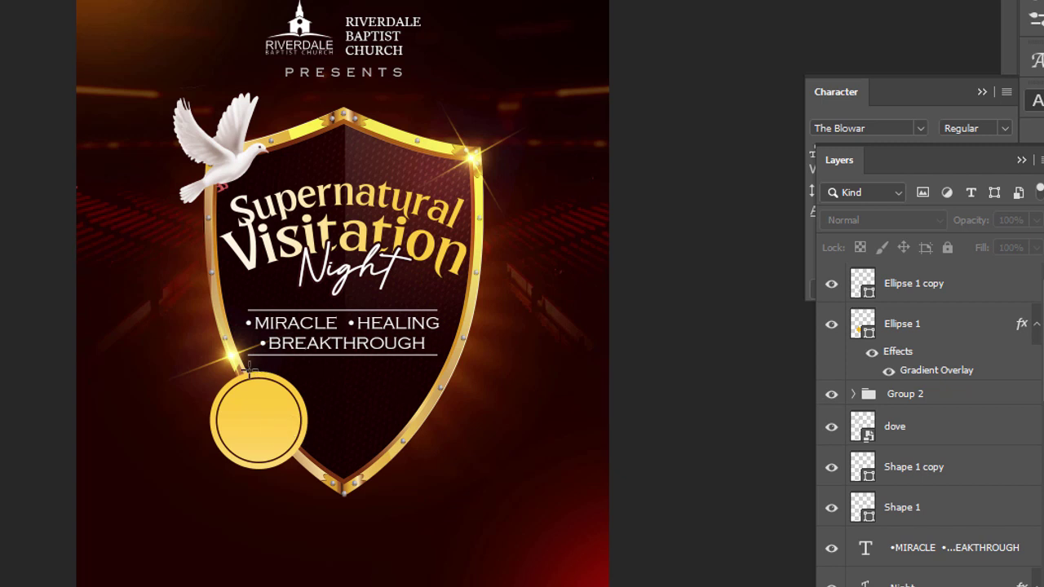
left_click_drag(237, 368, 282, 404)
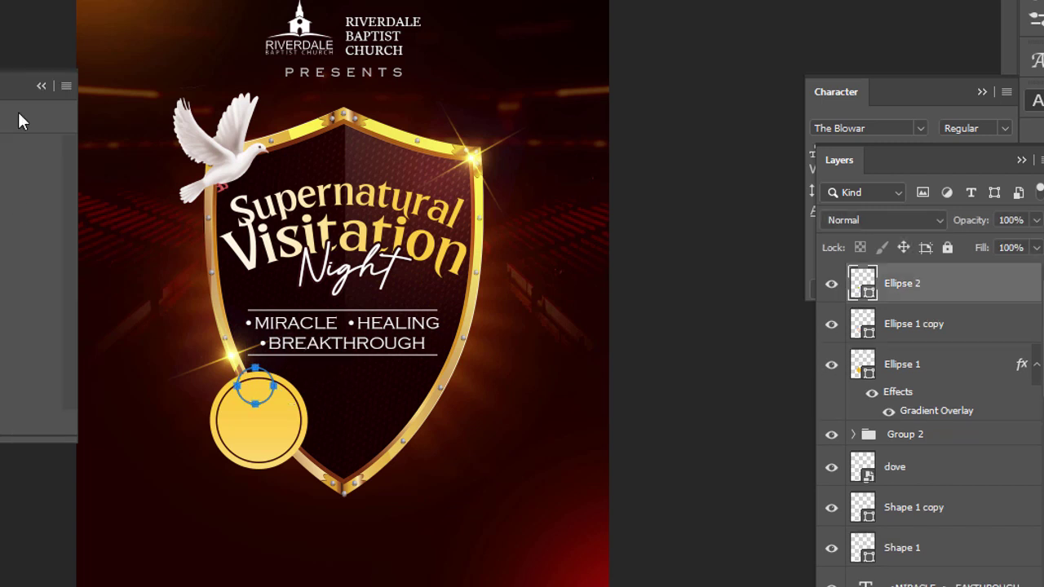
left_click(41, 87)
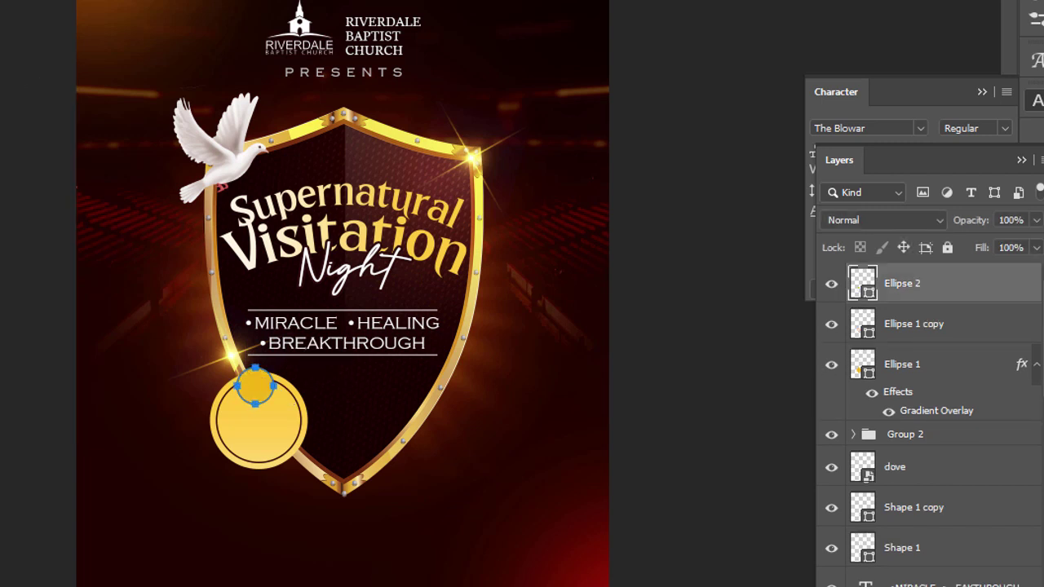
key("ctrl+t")
left_click_drag(257, 380, 262, 371)
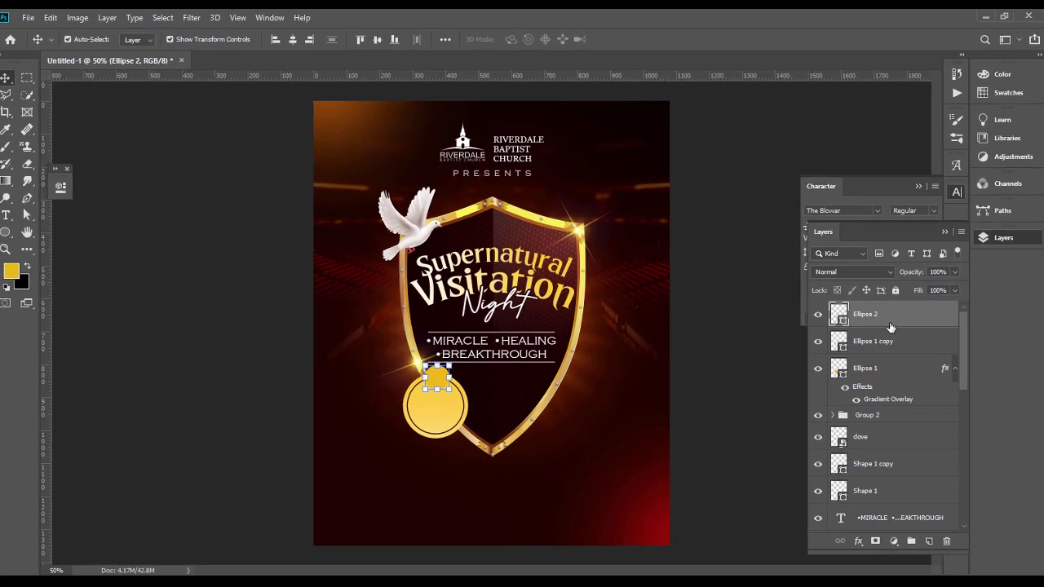
- Change the small circle's fill color to white
double_click(839, 318)
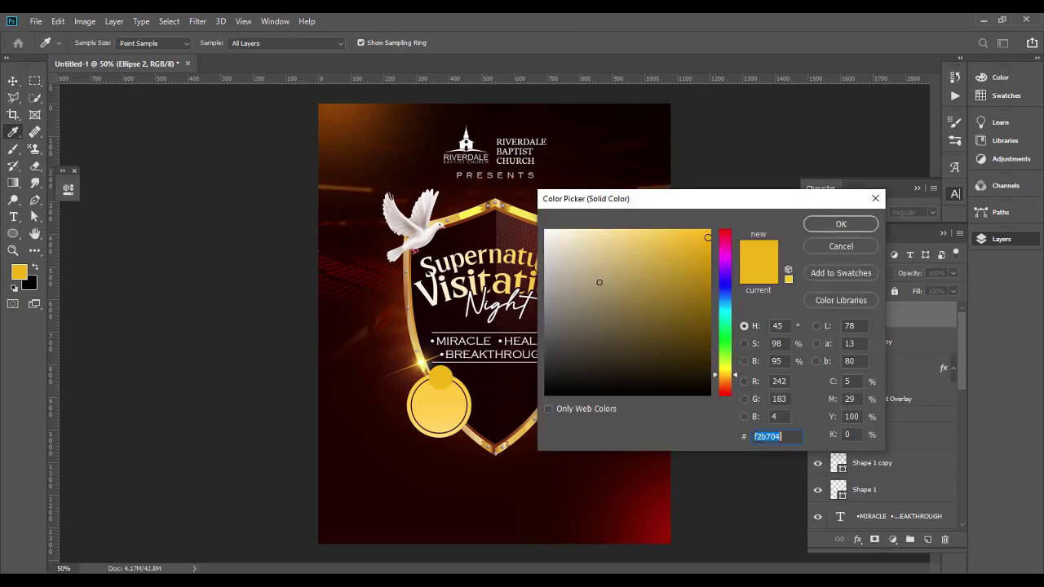
key("Escape")
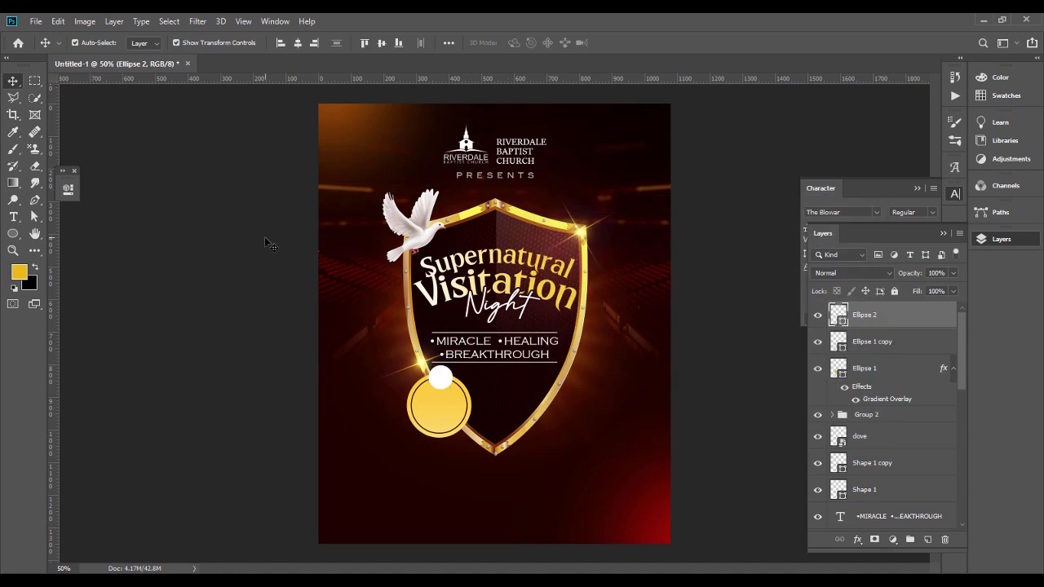
left_click(269, 244)
- Move the white circle, the inner ring and the gold circle down slightly as one selection
left_click(890, 316)
left_click(881, 371, "shift")
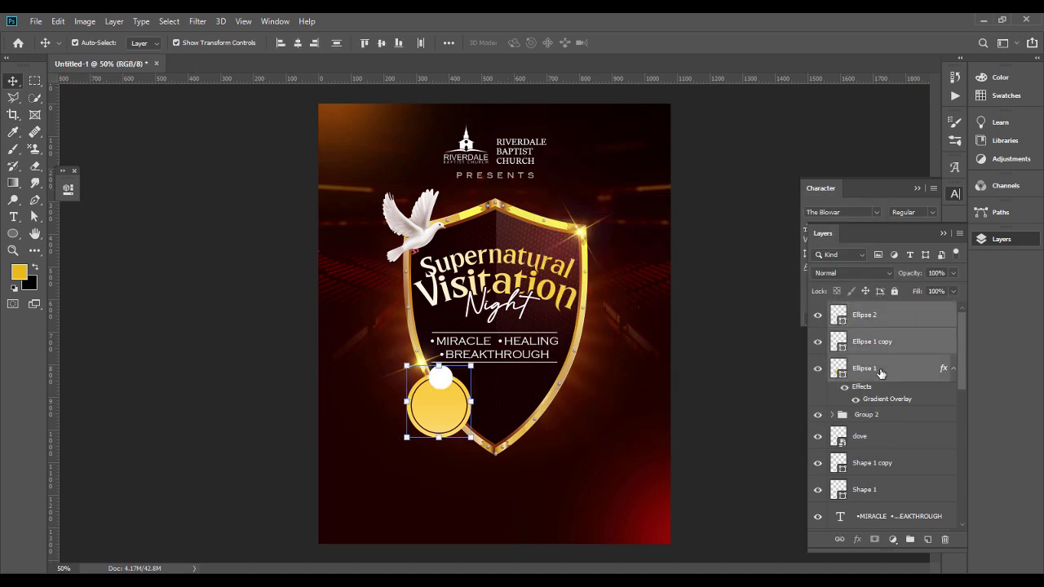
key("shift+Down")
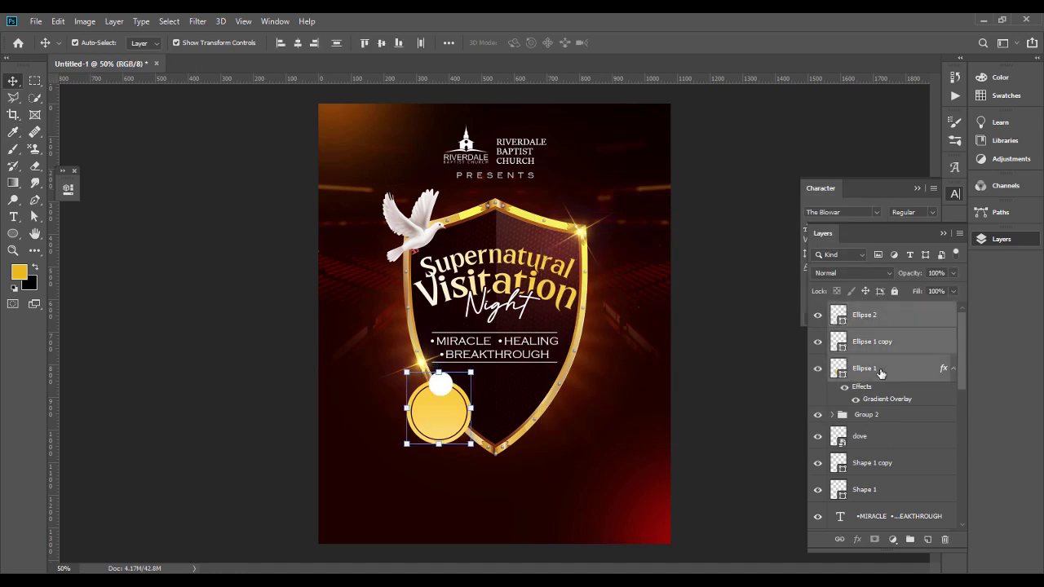
key("ctrl+t")
left_click_drag(403, 411, 402, 411)
key("Return")
left_click(730, 396)
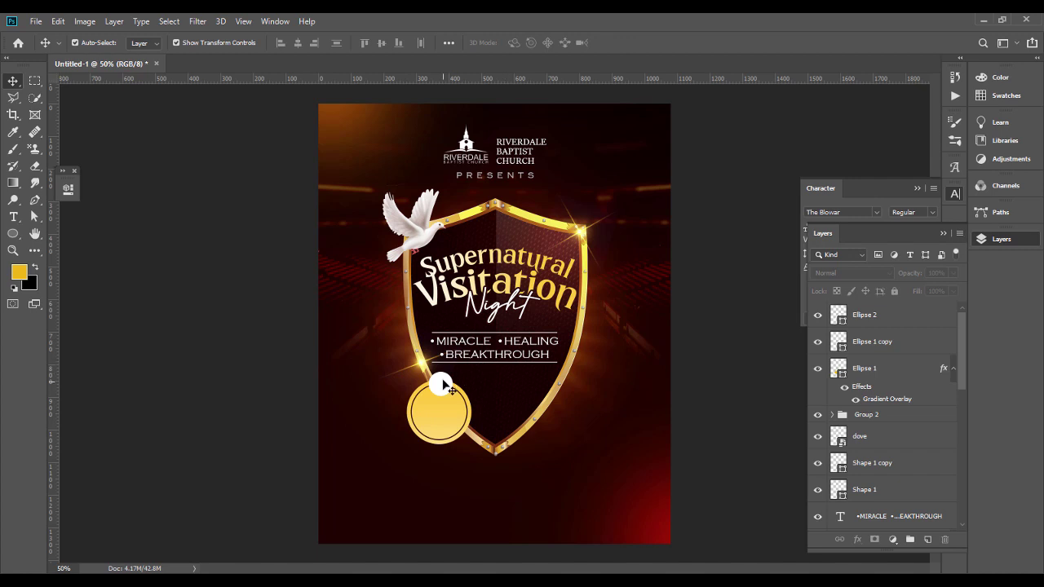
- Place the date icon image and scale it to 16.73% width and 16.39% height inside the white circle
left_click(441, 385)
key("alt+Tab")
left_click_drag(237, 168, 621, 420)
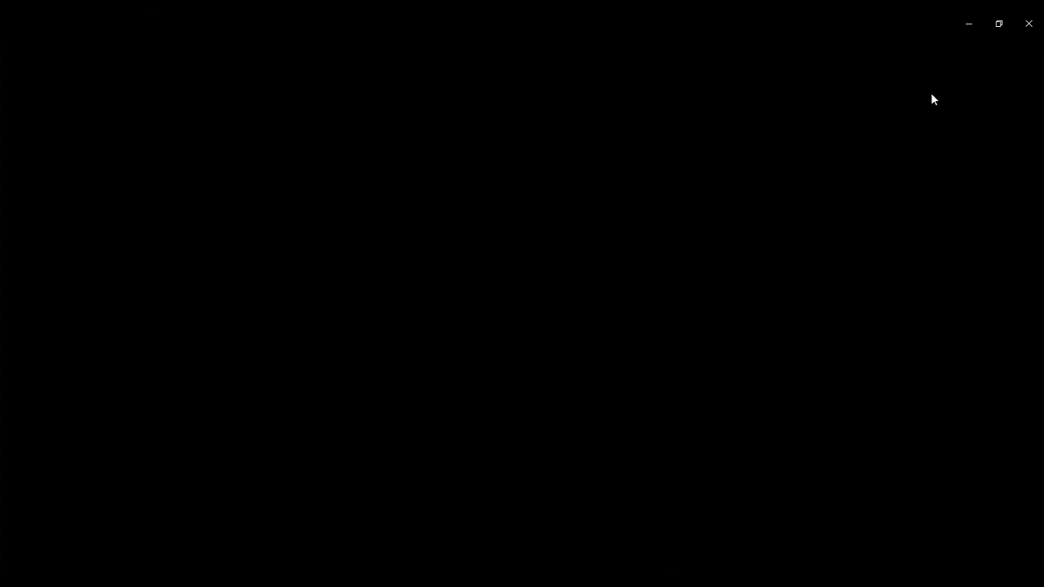
left_click(1028, 24)
left_click_drag(231, 147, 457, 408)
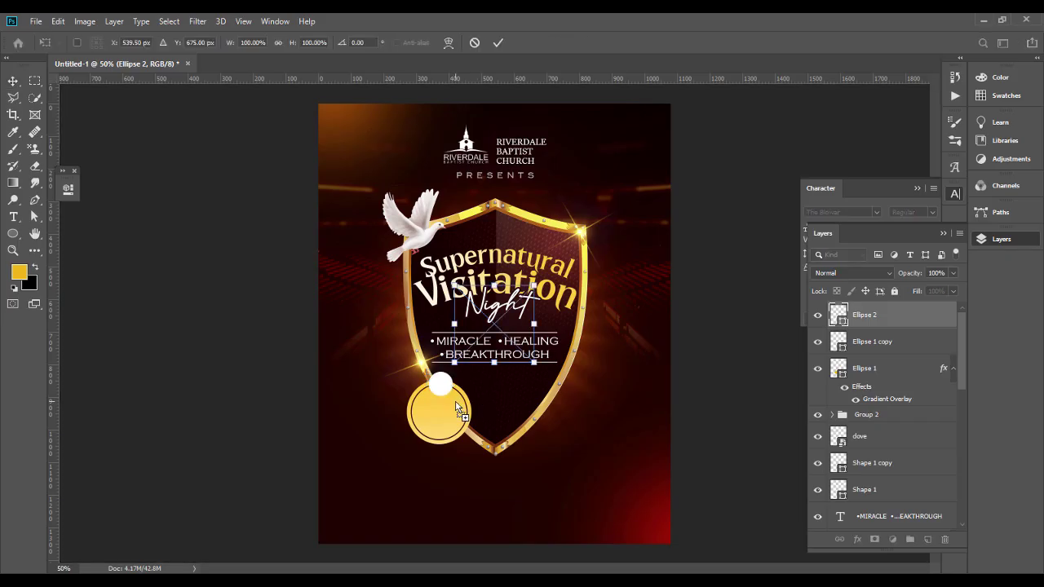
left_click_drag(539, 325, 451, 392)
key("Return")
key("ctrl+t")
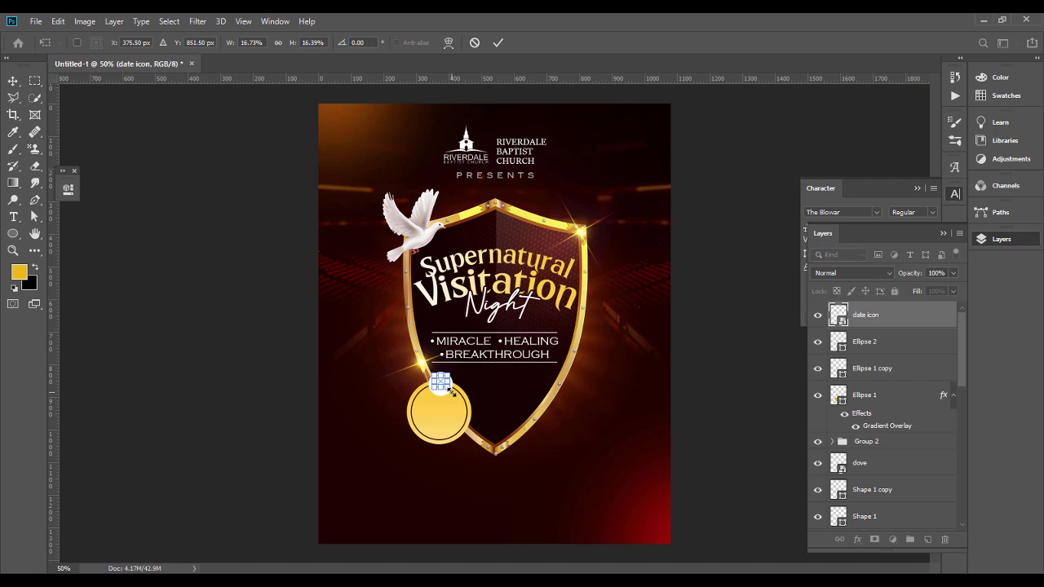
key("Return")
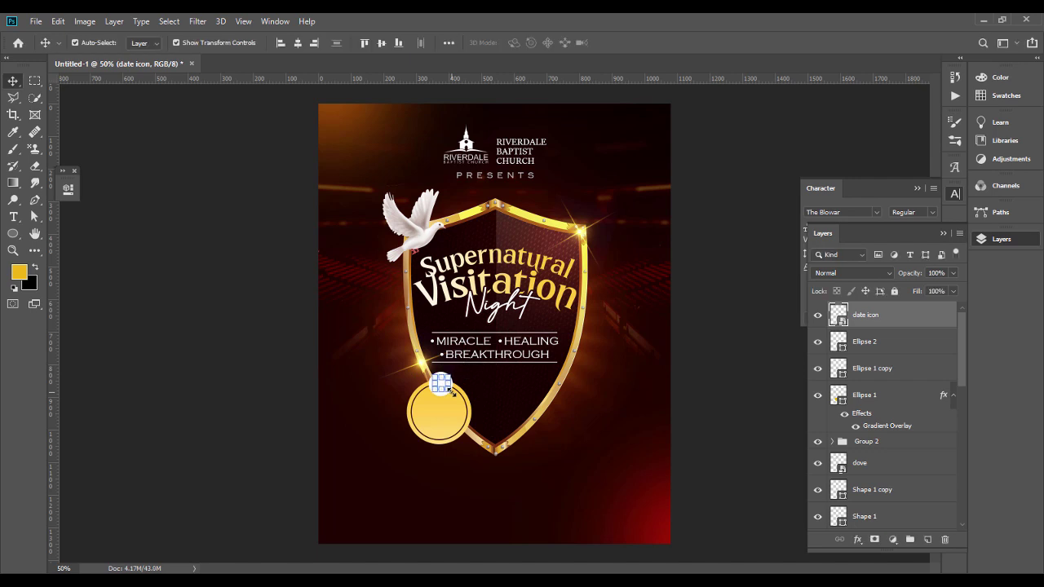
- Look up the hex color code of the inner ring's dark brown stroke
left_click(866, 341)
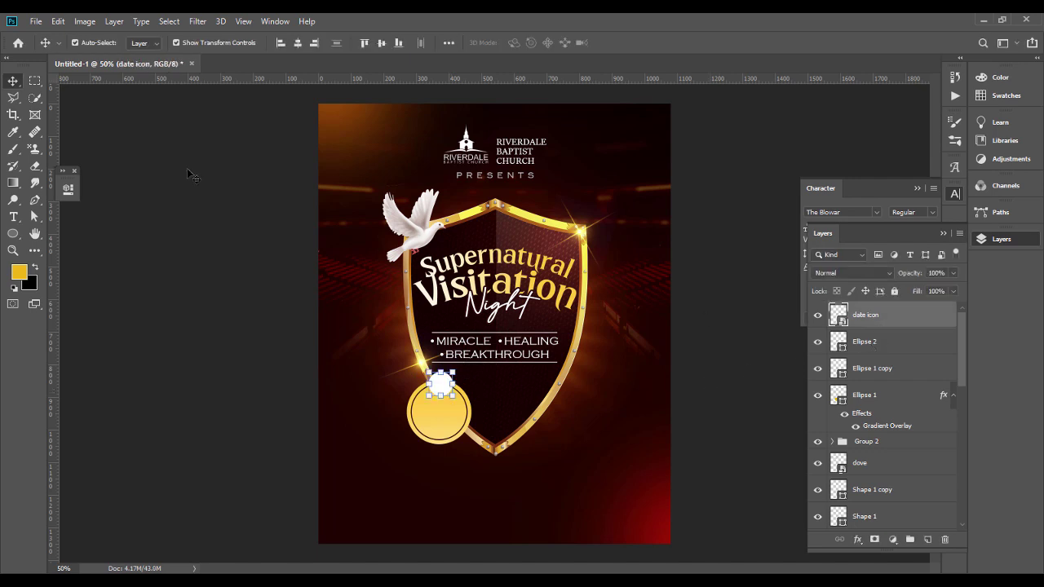
left_click(34, 216)
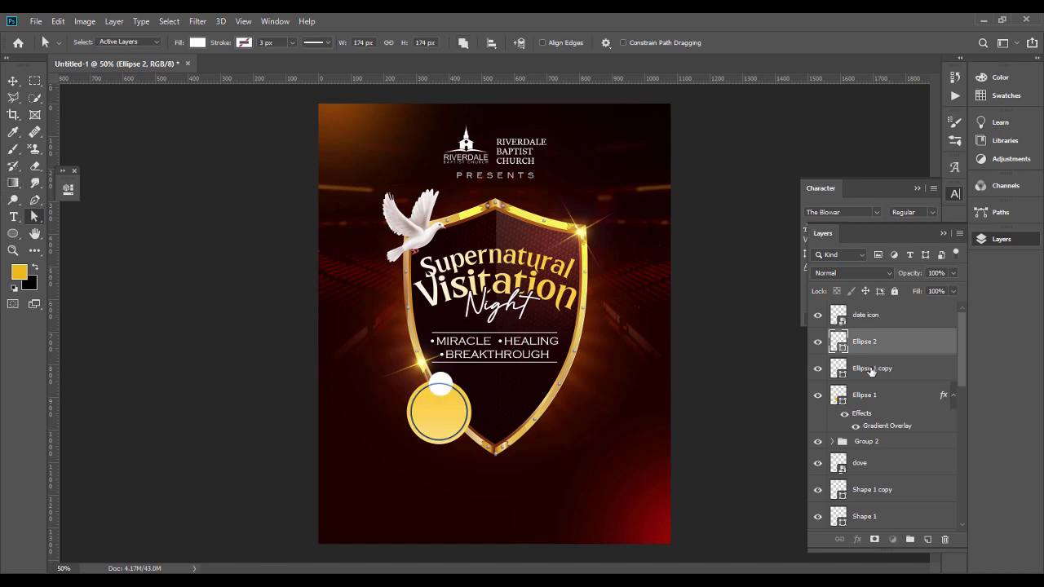
left_click(874, 368)
left_click(247, 45)
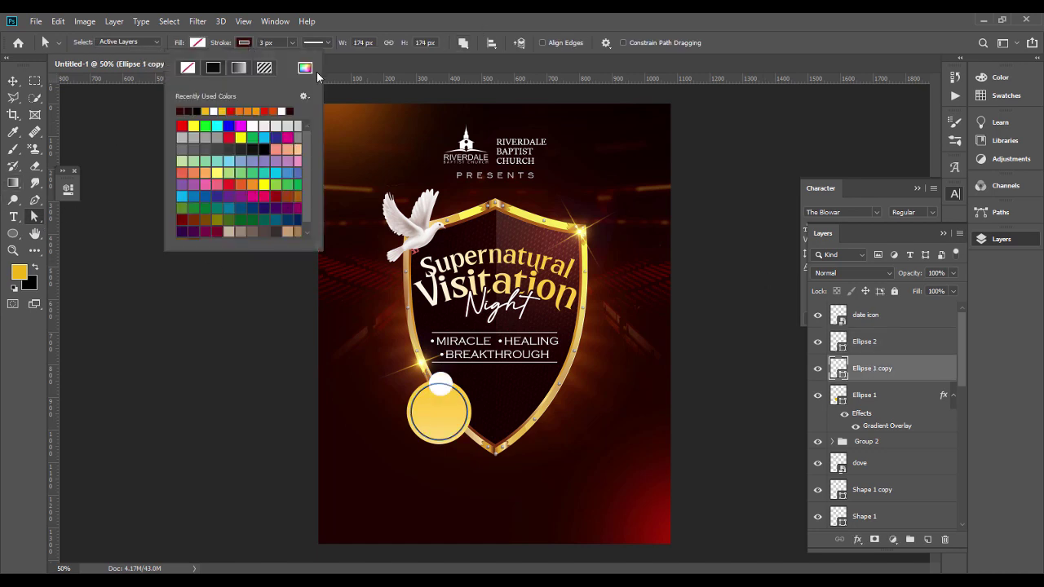
left_click(305, 68)
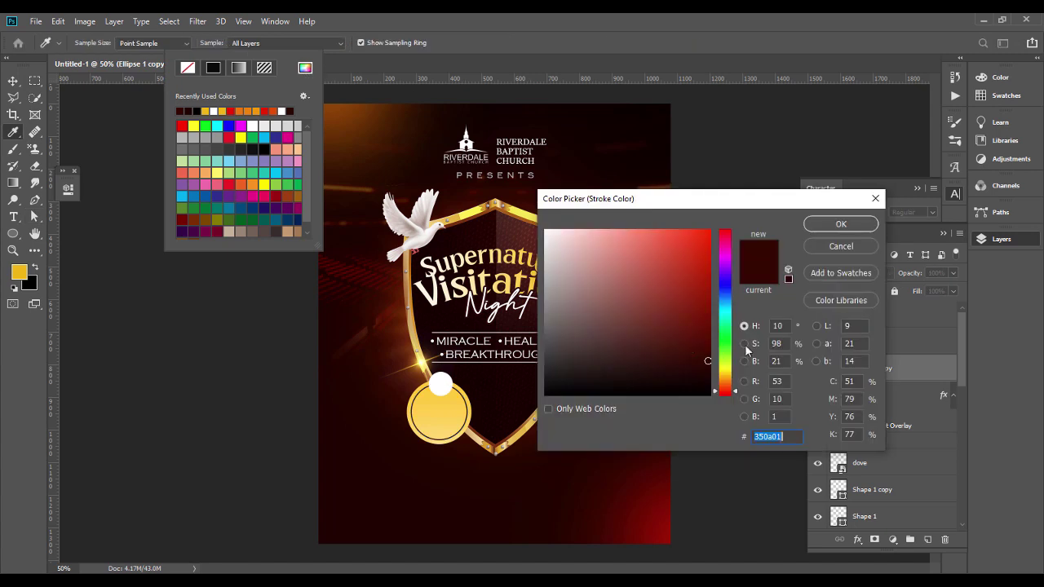
left_click(840, 225)
- Apply a Color Overlay in dark brown #350a01 to the date icon
left_click(897, 328)
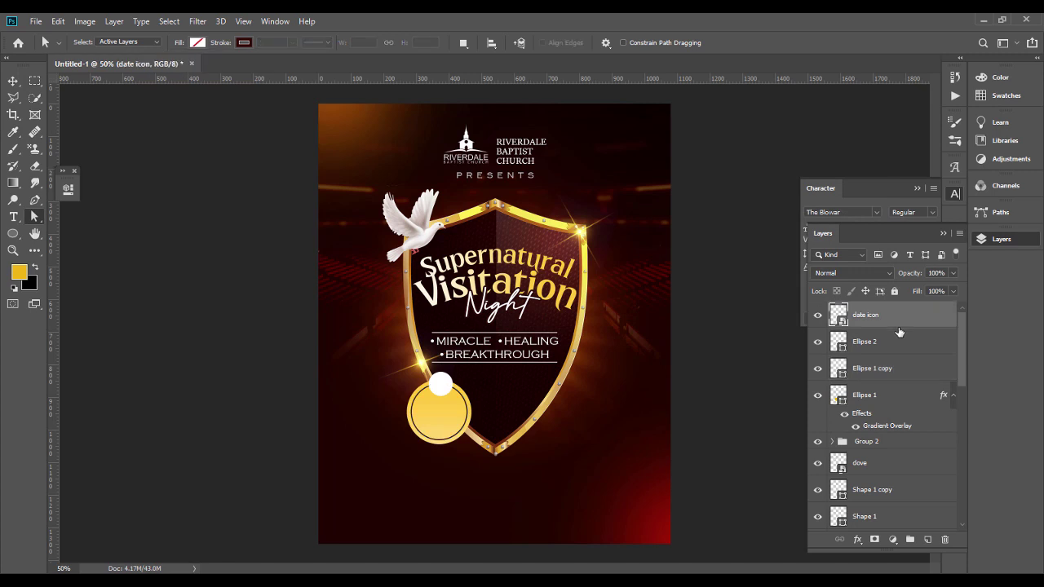
right_click(870, 323)
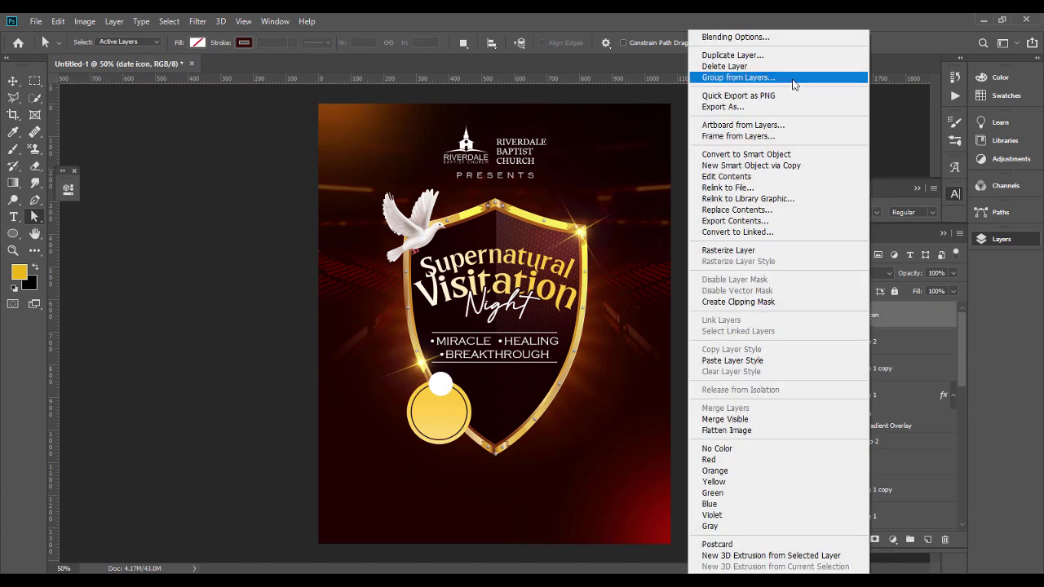
left_click(750, 36)
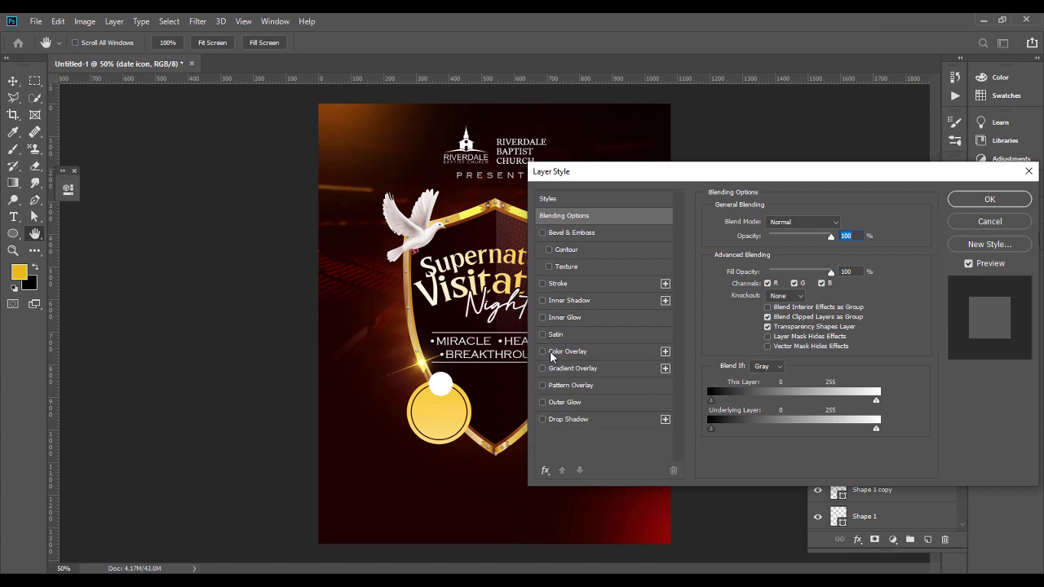
left_click(551, 352)
left_click(844, 223)
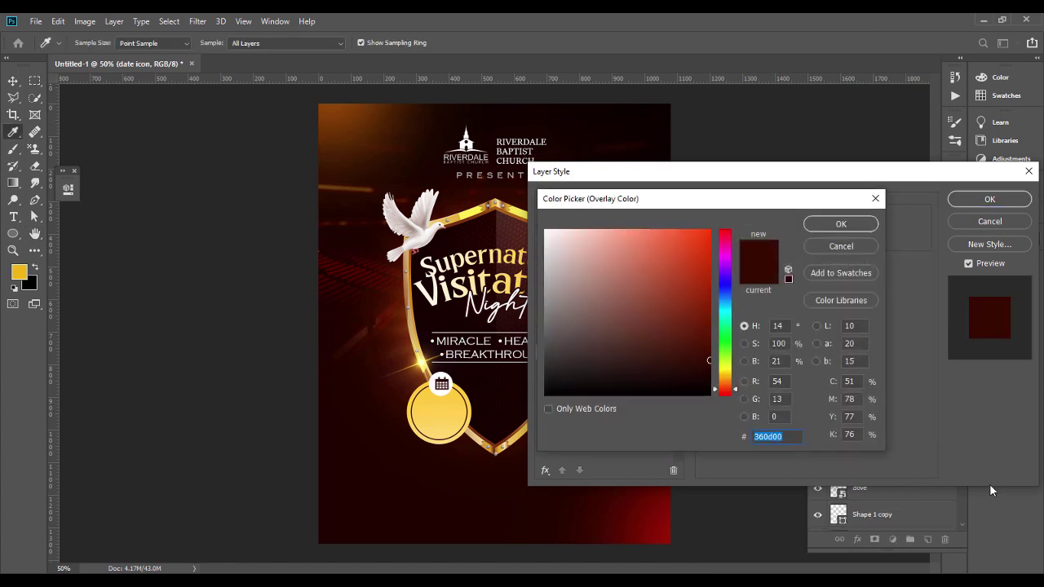
type("350a01")
key("Return")
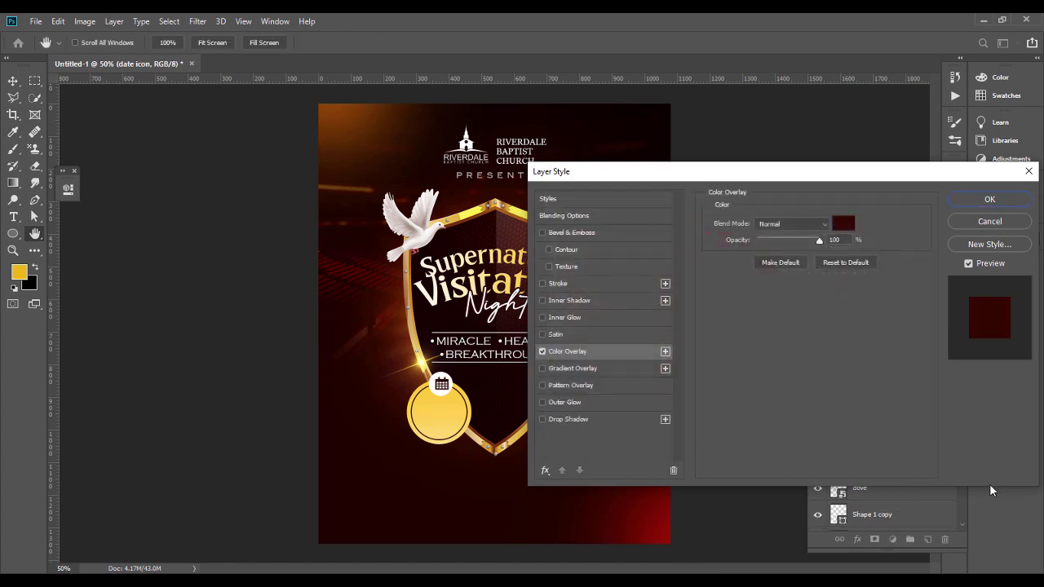
left_click(1005, 201)
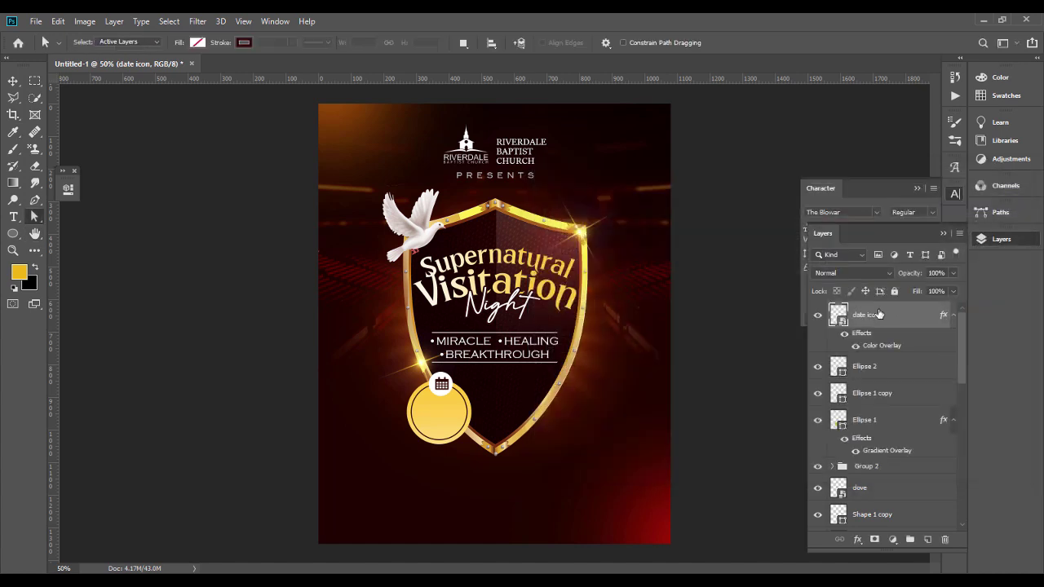
- Align the horizontal centers of the date icon and the white circle relative to the selection
left_click(869, 368, "shift")
left_click(13, 81)
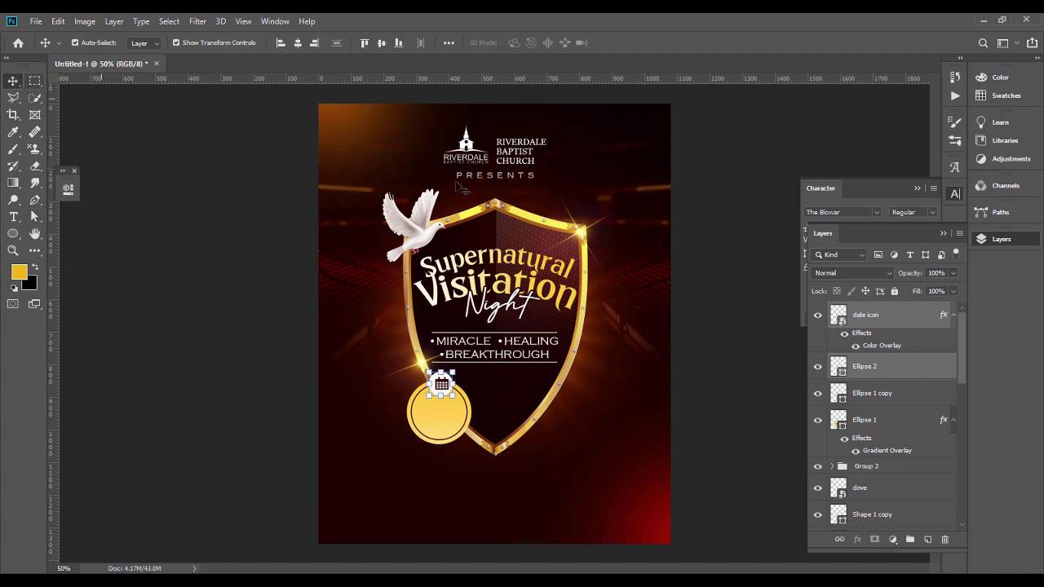
key("ctrl+z")
left_click(449, 43)
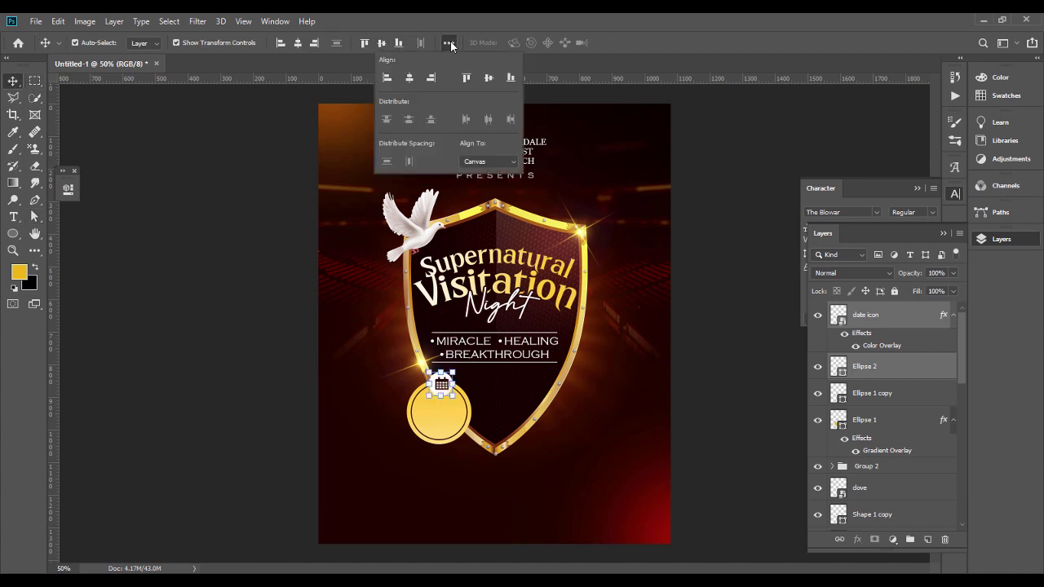
left_click(481, 162)
left_click(484, 179)
left_click(409, 80)
left_click(223, 301)
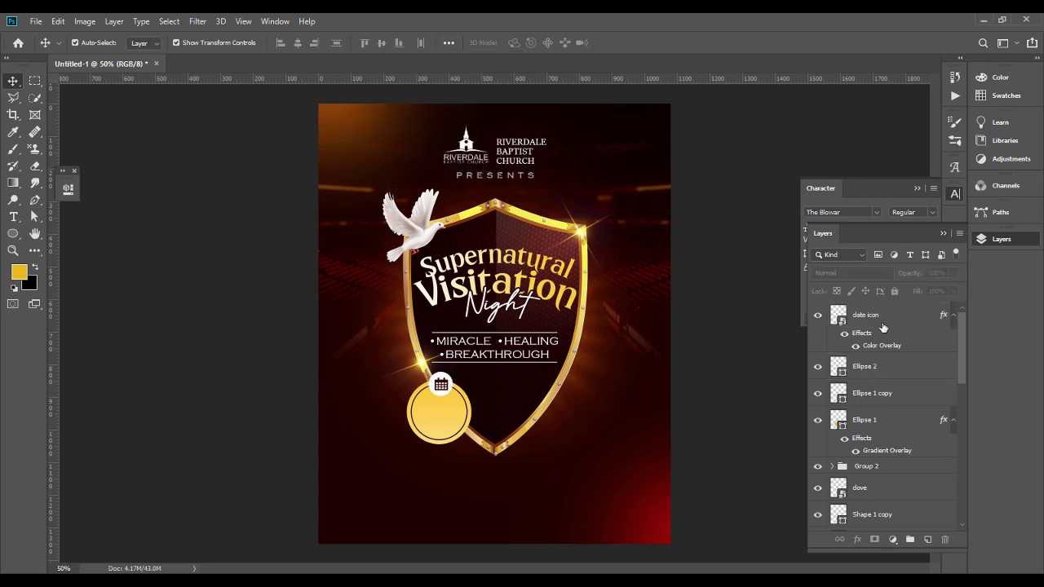
- Scale the date icon and white circle together to 91.89%, 68 px wide
left_click(882, 327)
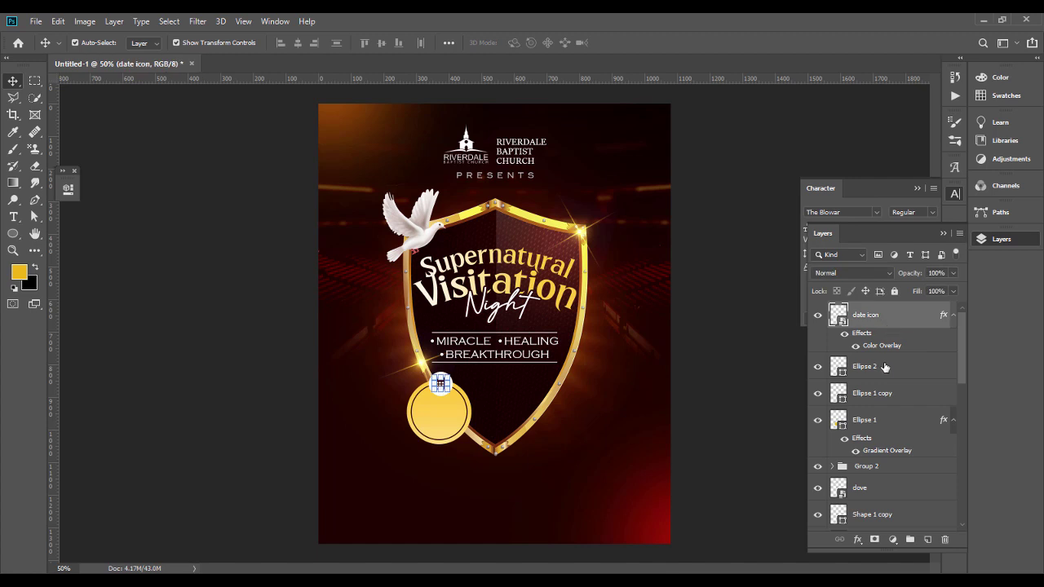
left_click(885, 366, "shift")
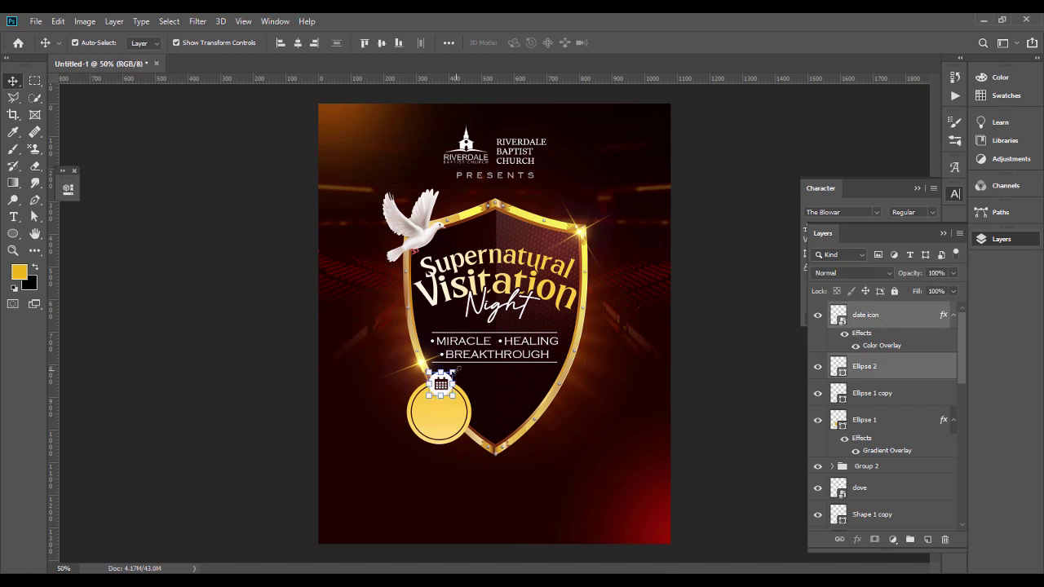
key("ctrl+t")
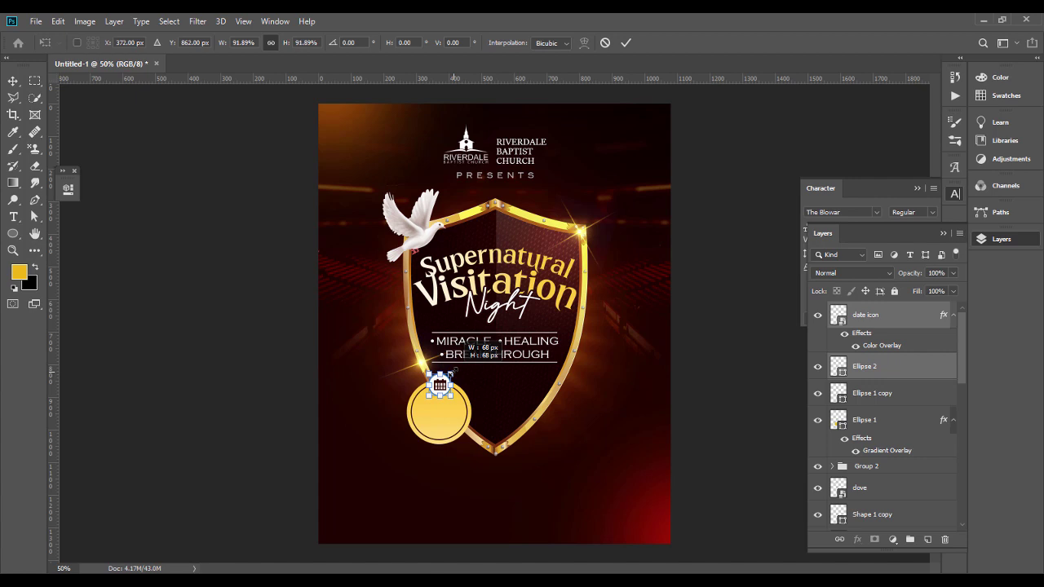
key("Return")
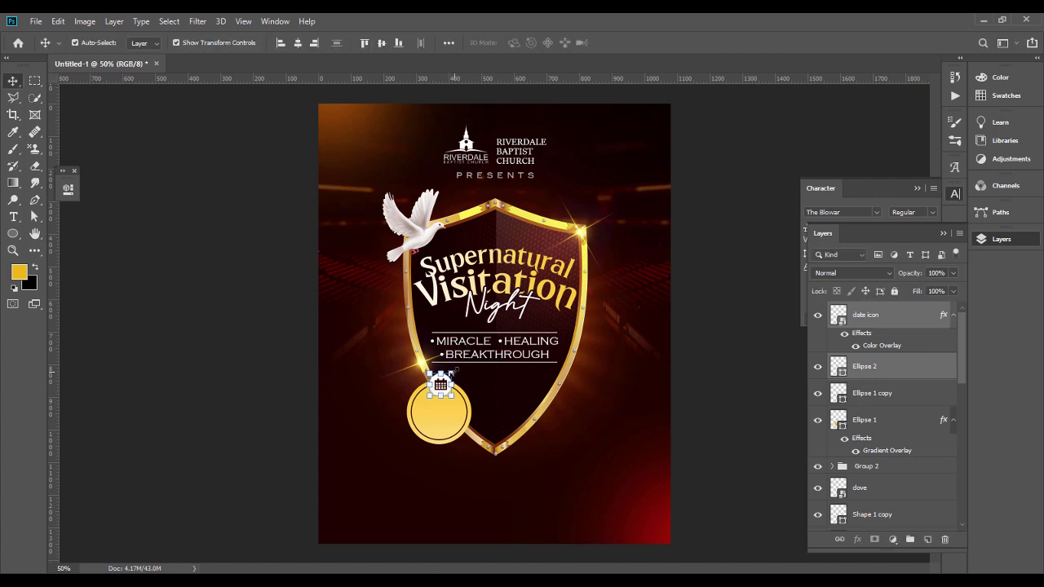
left_click(226, 397)
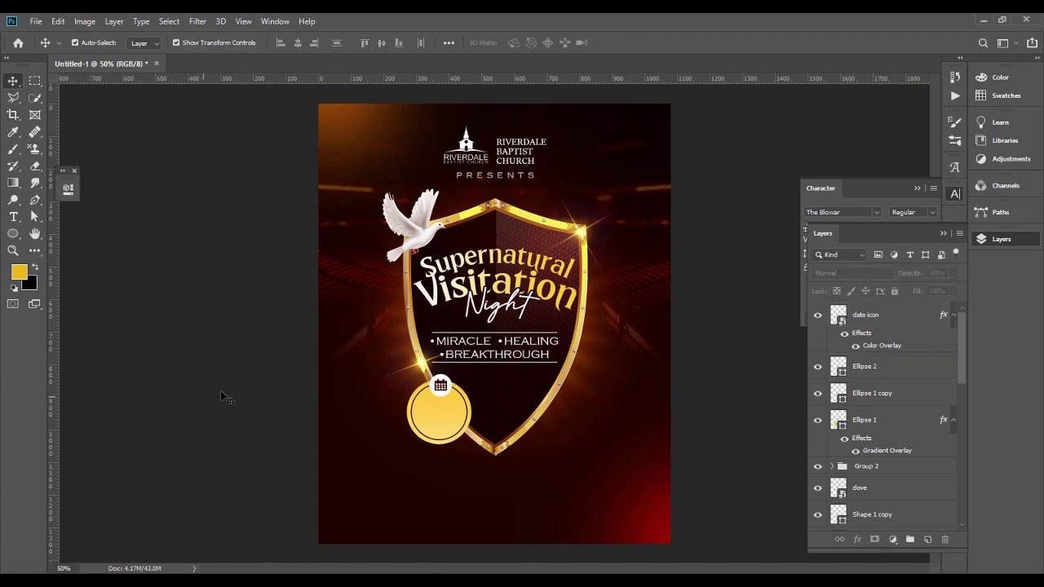
- Scale the date icon and white circle down again together to 92.75%
left_click(904, 318)
left_click(897, 366, "shift")
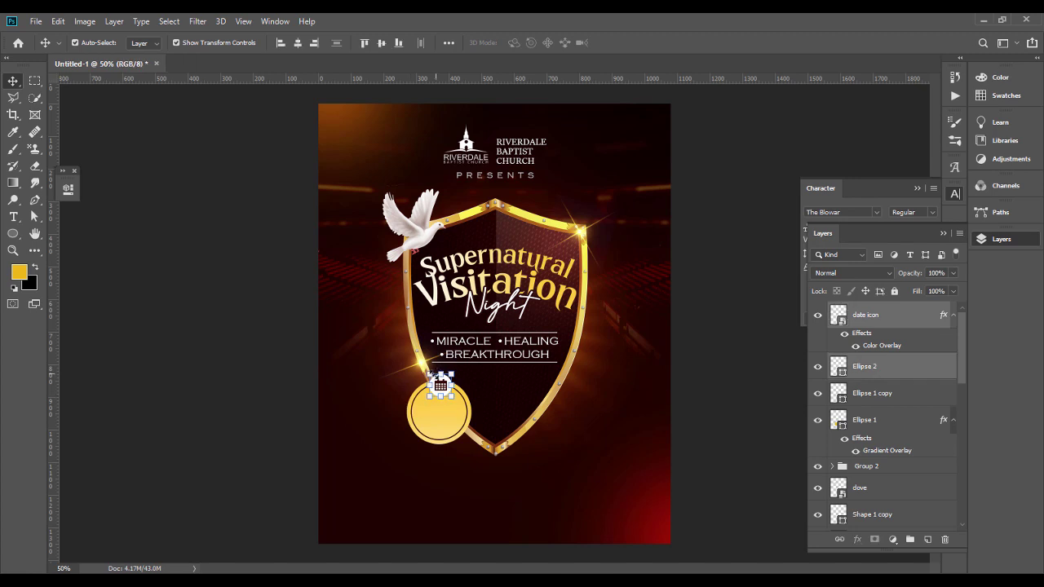
key("ctrl+t")
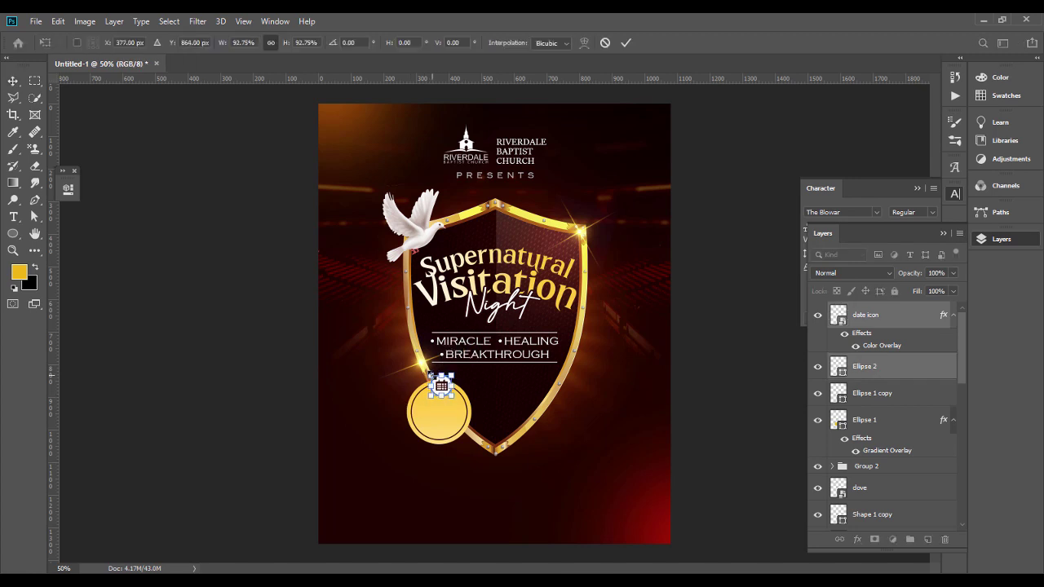
key("Return")
left_click(726, 392)
- Finish the scaling of the badge icon and select the Riverdale Baptist Church text in the header
left_click(14, 216)
left_click(520, 150)
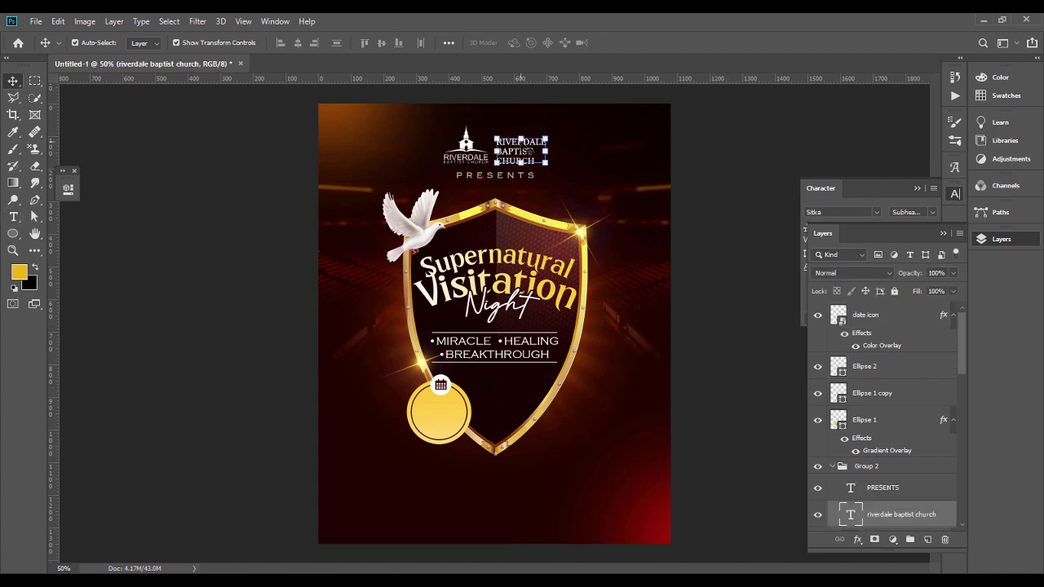
key("ctrl+t")
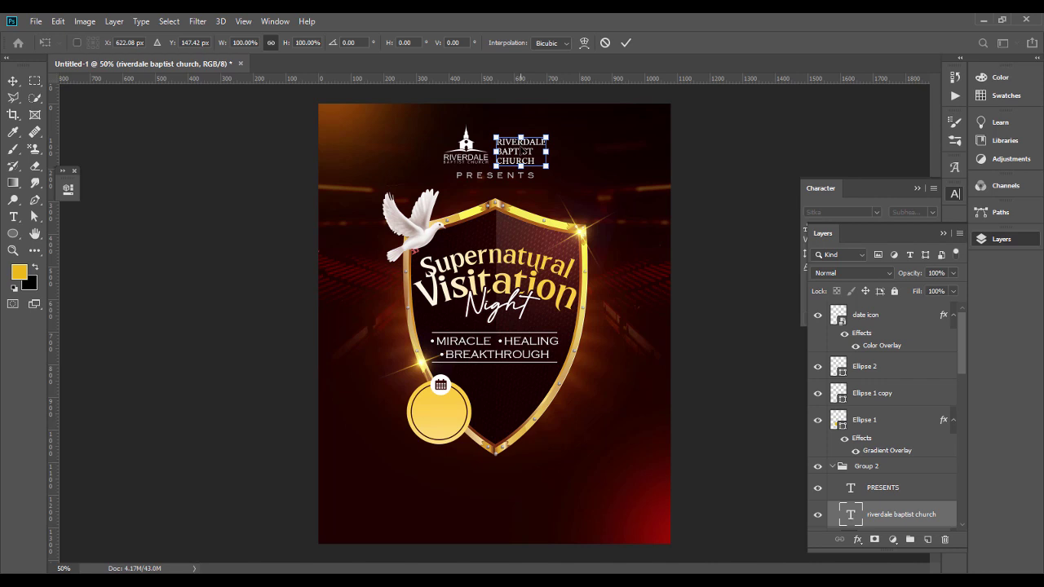
left_click_drag(514, 158, 454, 336)
key("ctrl+z")
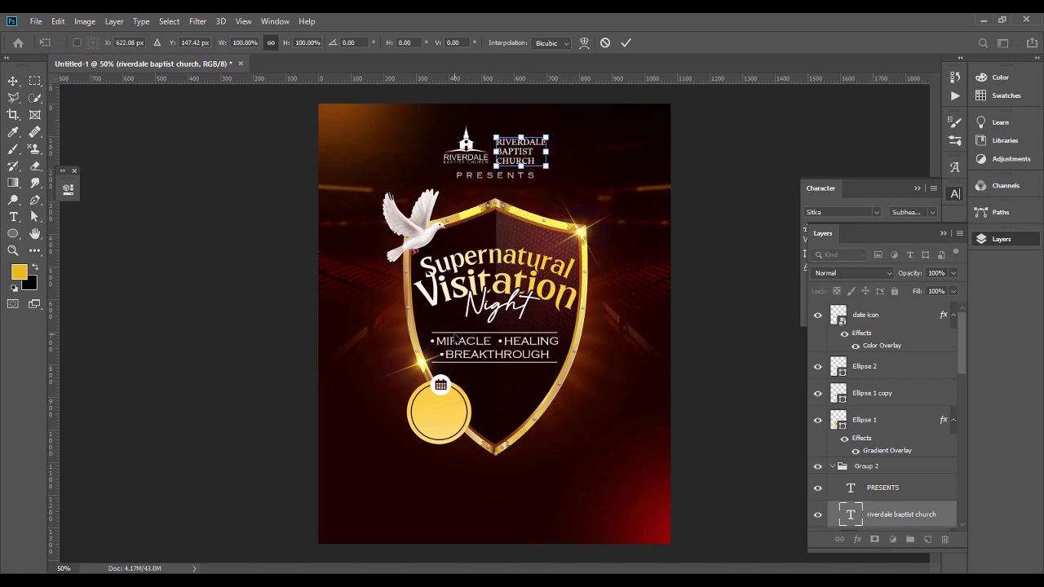
key("Escape")
- Duplicate the Riverdale Baptist Church text, place the copy on the gold badge and stack its layer between Ellipse 2 and Ellipse 1 copy
key("ctrl+j")
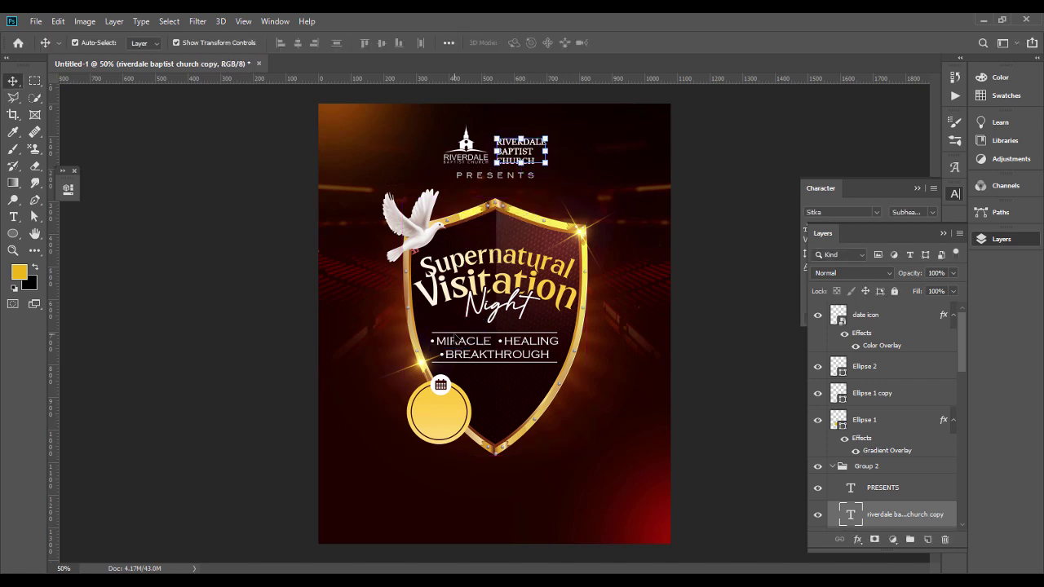
left_click_drag(520, 151, 444, 421)
left_click_drag(905, 513, 886, 385)
- Recolor the copied church text on the gold badge to dark brown #350a01
double_click(840, 393)
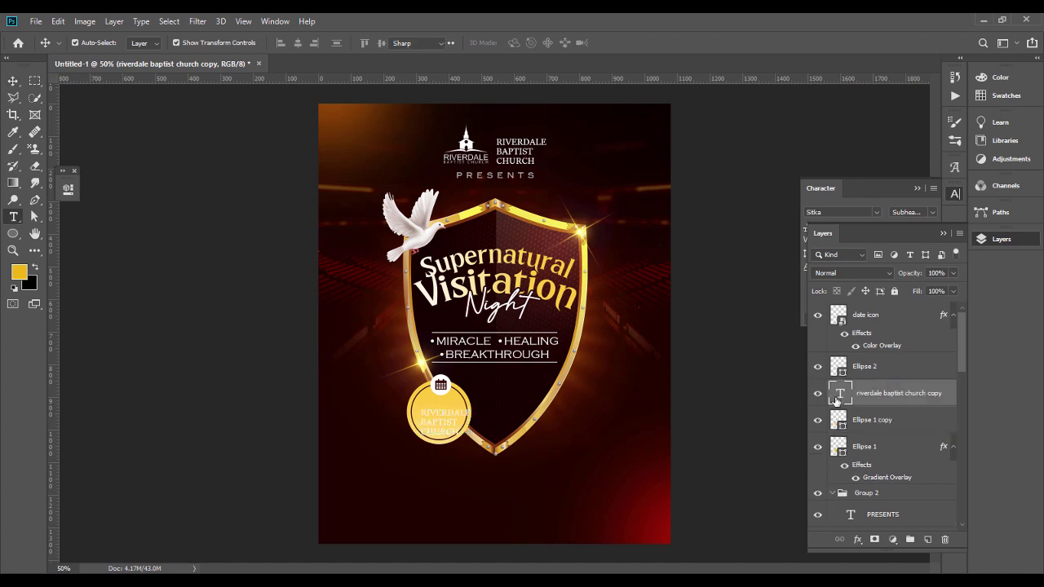
left_click(521, 43)
type("350a01")
key("Return")
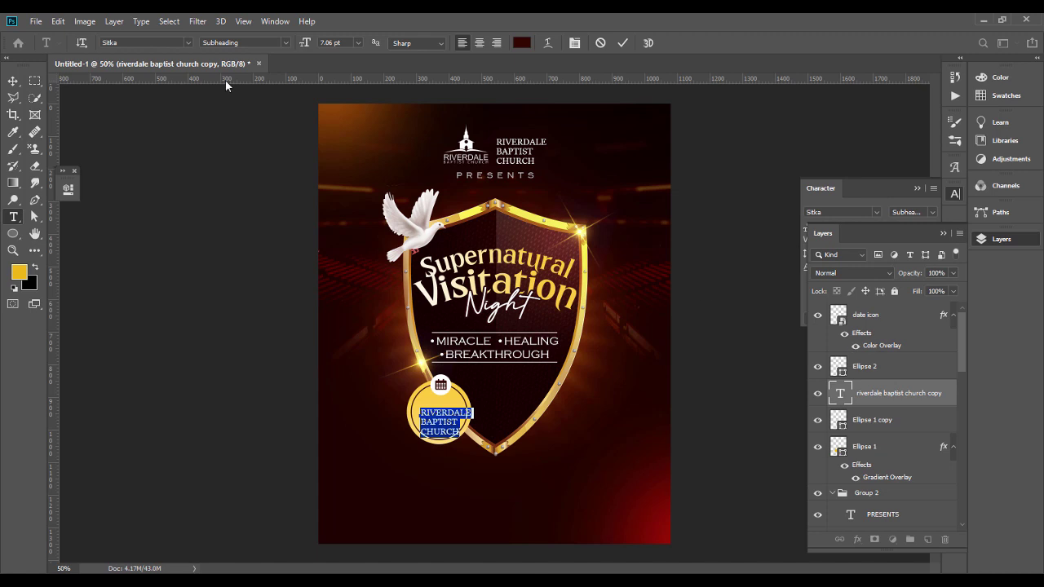
left_click(12, 82)
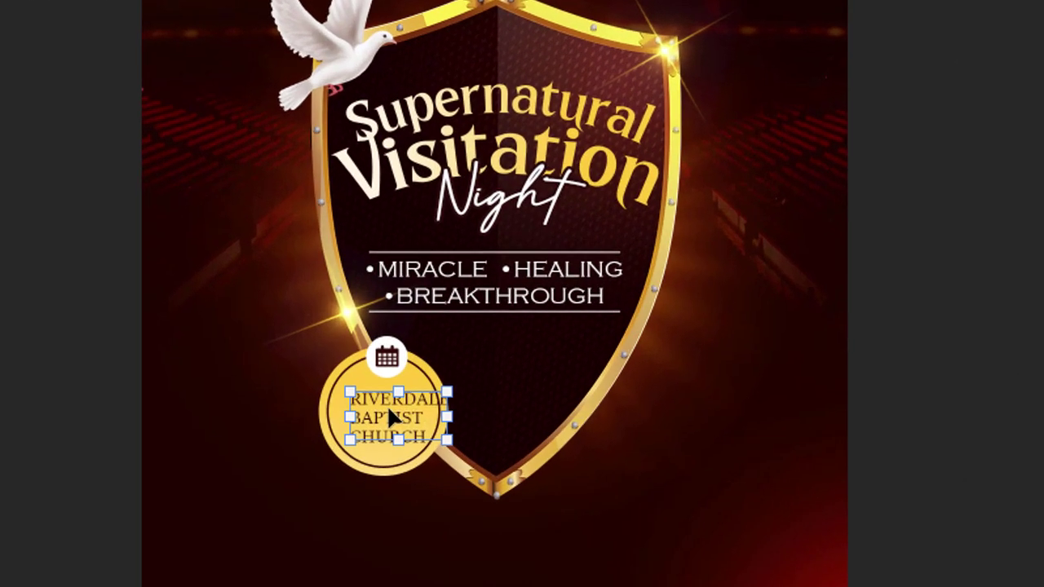
- Select all the text on the gold badge and set its Sitka font style to Text Bold
double_click(390, 417)
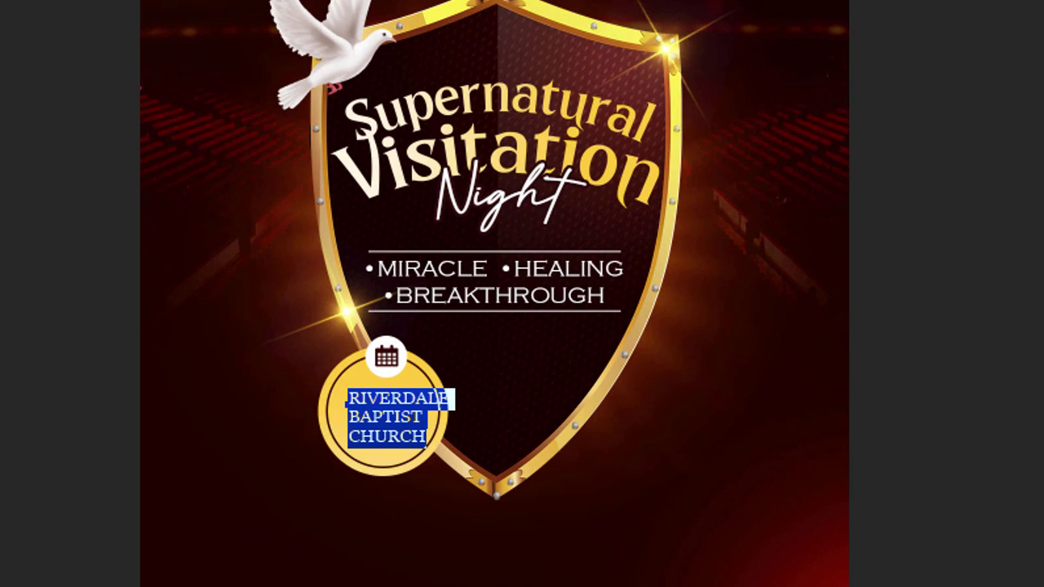
left_click(32, 2)
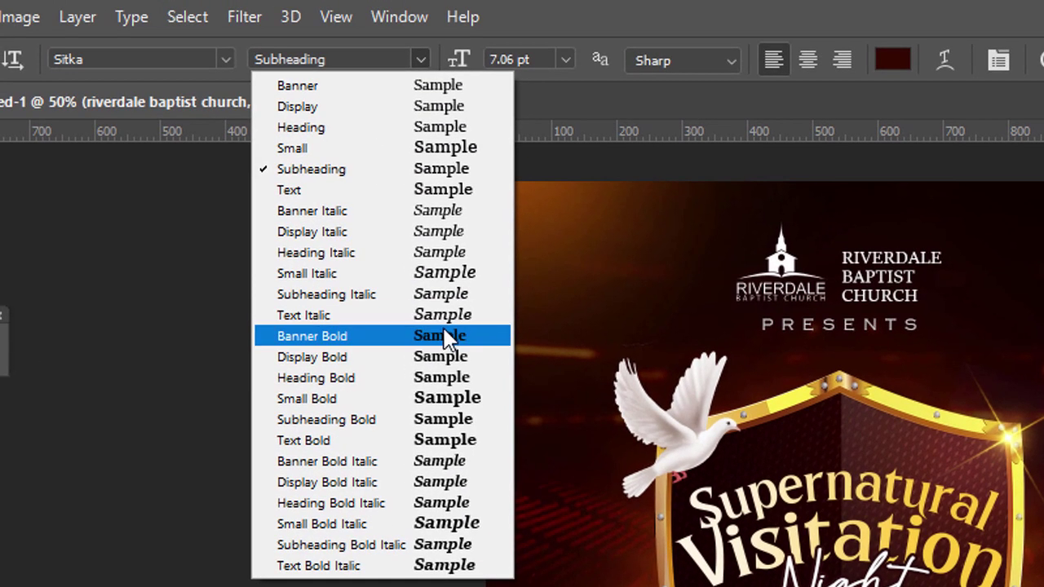
left_click(209, 49)
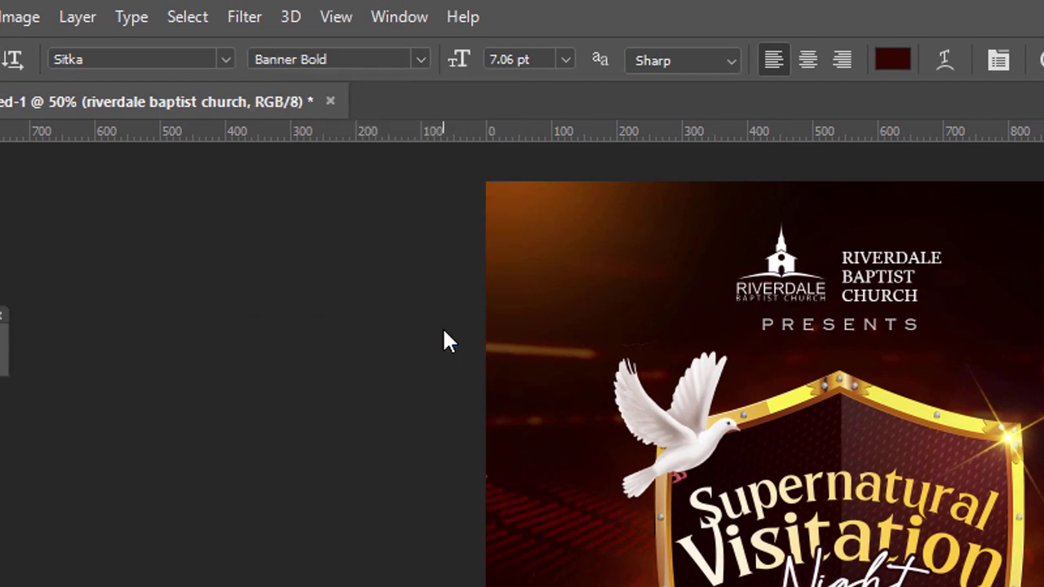
left_click(421, 59)
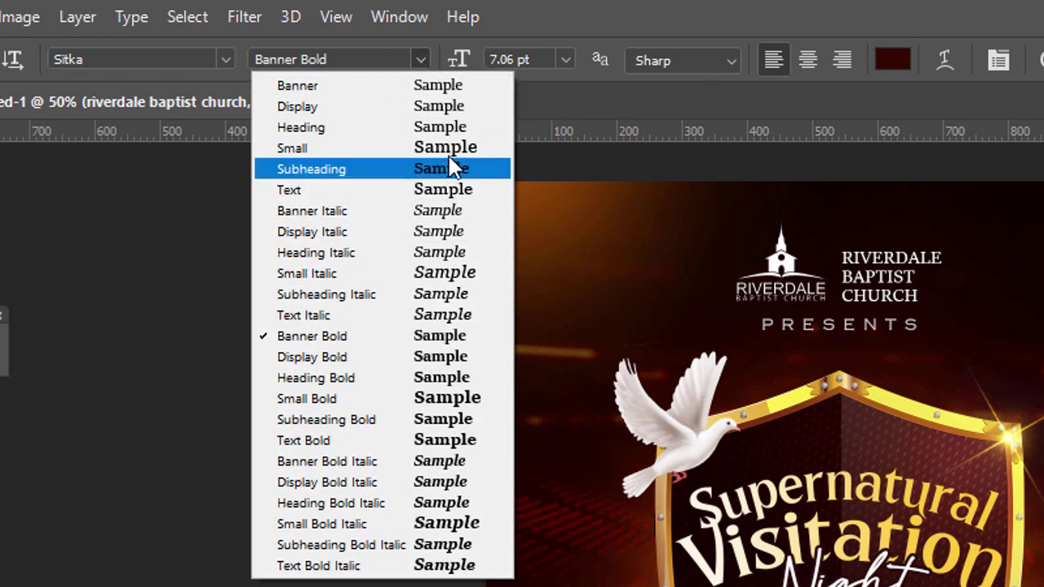
left_click(455, 441)
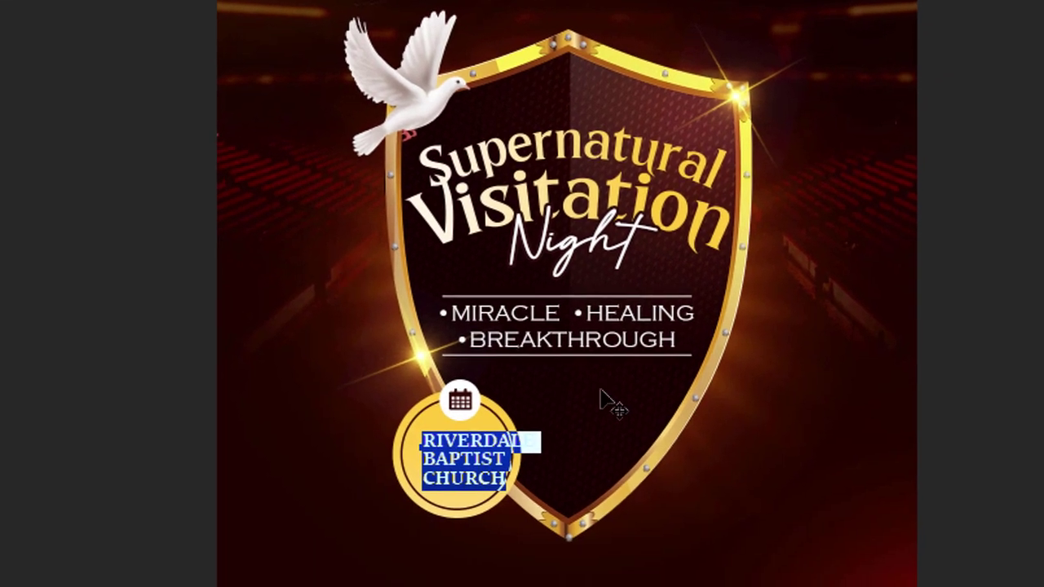
- Replace the badge text with "3RD OF MARCH 2024" on three lines
type("3RD O")
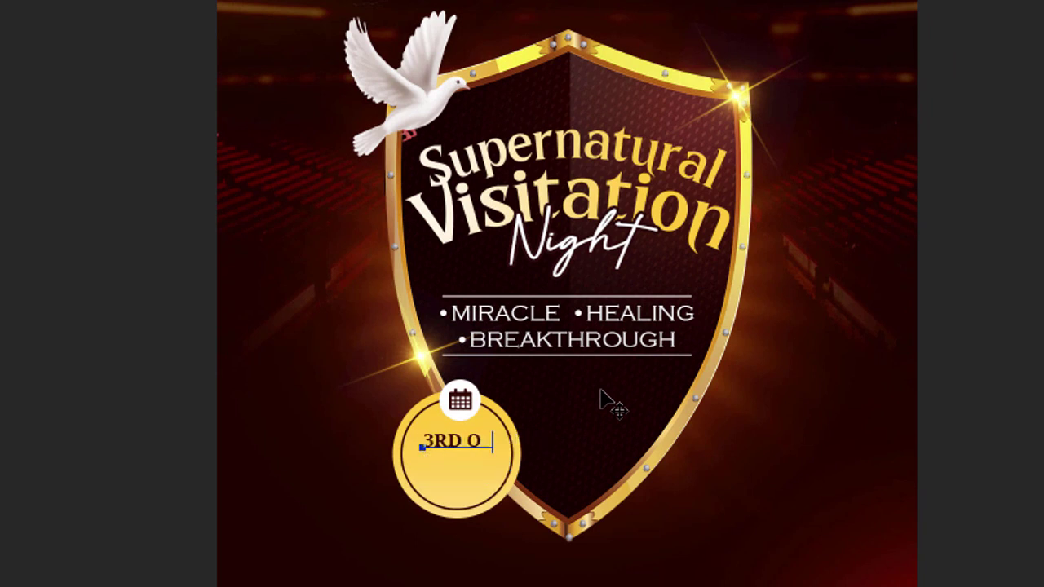
type("F MAR")
type("CH")
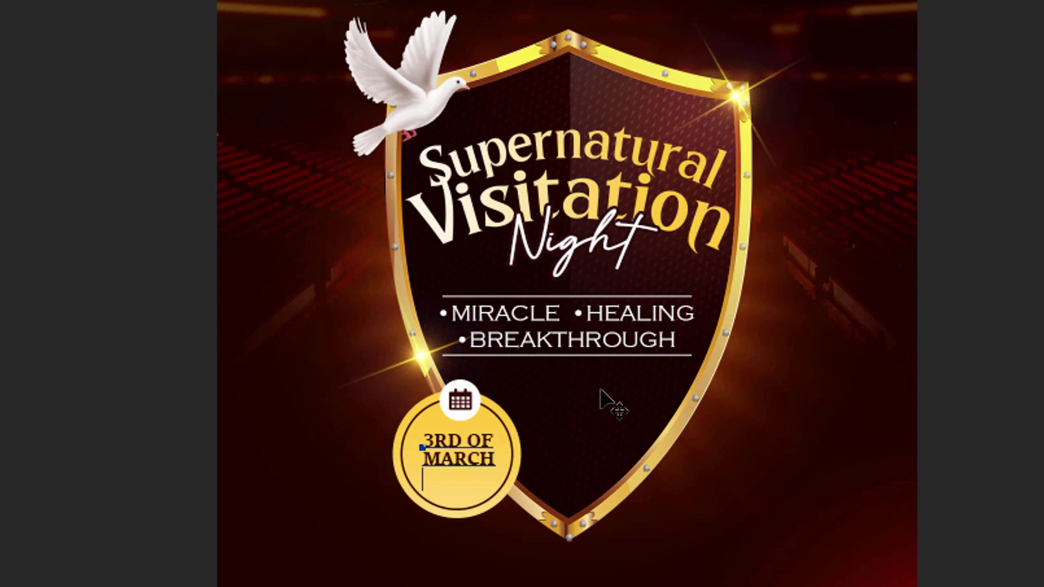
type(" 2024")
- Center-align the date text and move it to the middle of the gold badge
key("ctrl+a")
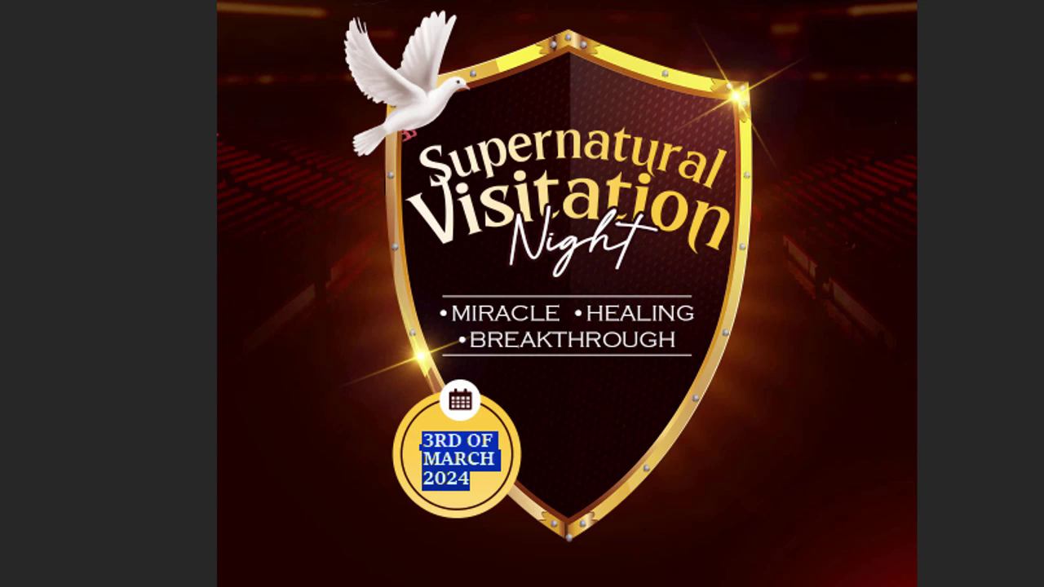
key("ctrl+shift+c")
key("ctrl+Return")
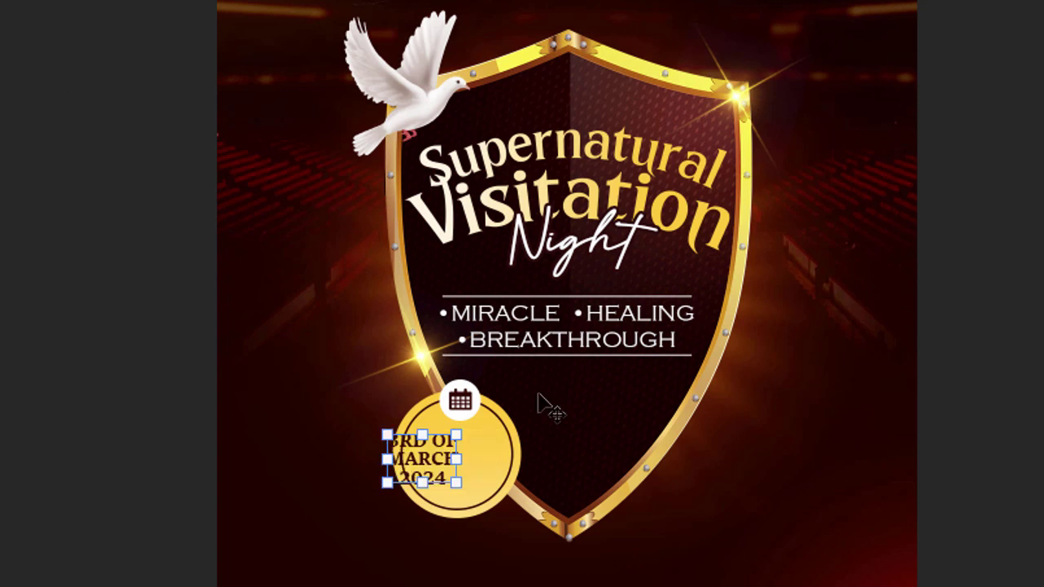
left_click_drag(418, 457, 458, 456)
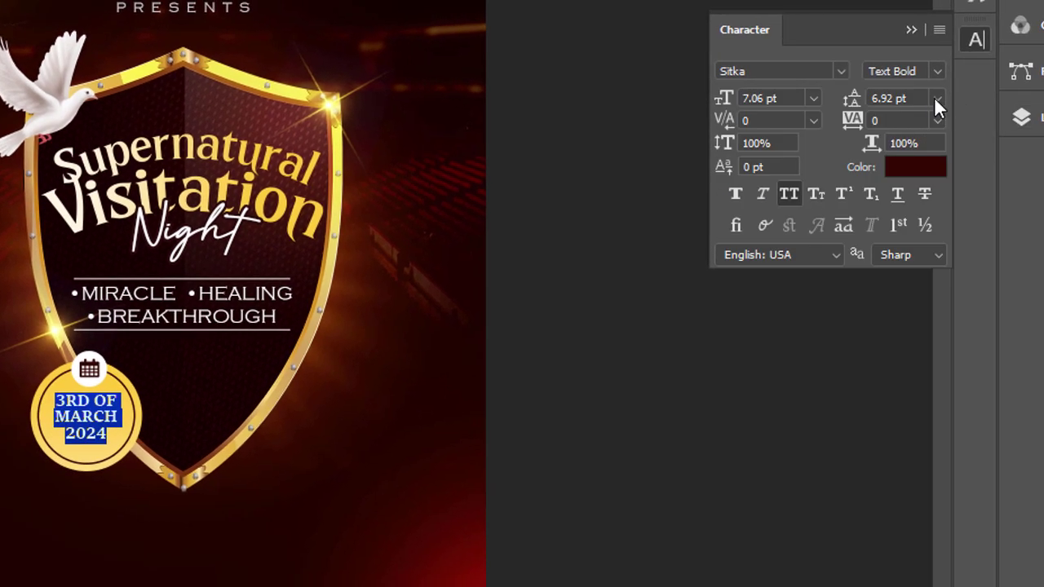
- Tighten the leading of the date text to 5.66 pt
left_click(937, 98)
left_click(929, 119)
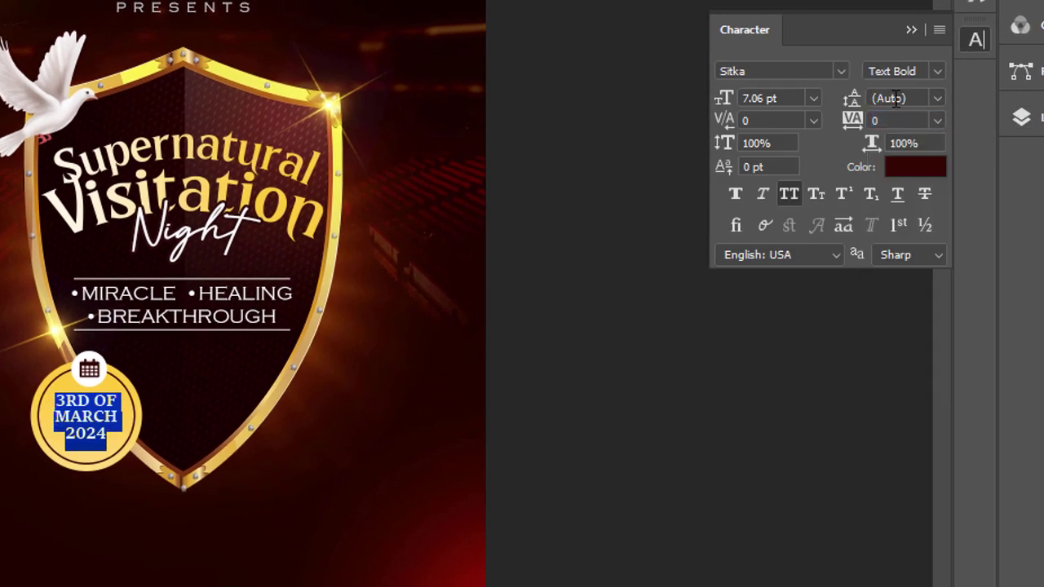
left_click_drag(853, 104, 851, 107)
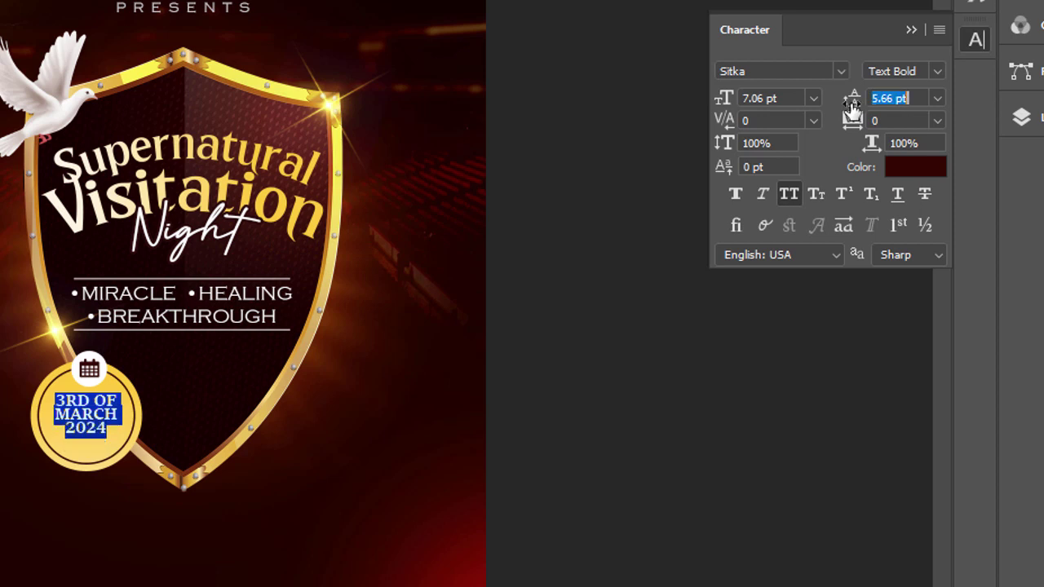
- Set the date text's font style to Display Bold and its leading to 6 pt
left_click(935, 70)
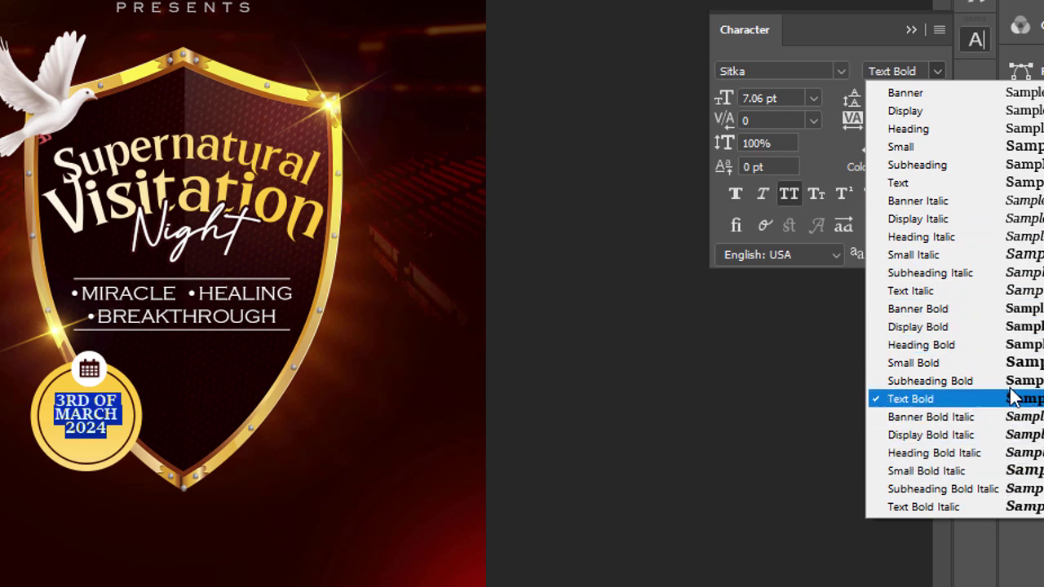
left_click(1018, 333)
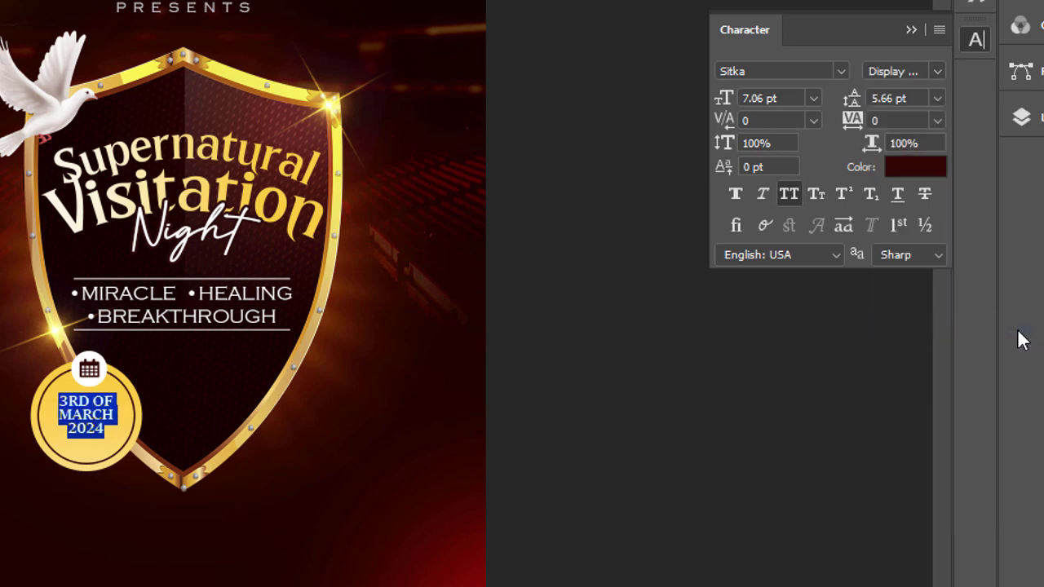
left_click(906, 98)
key("Down")
type("5")
key("Return")
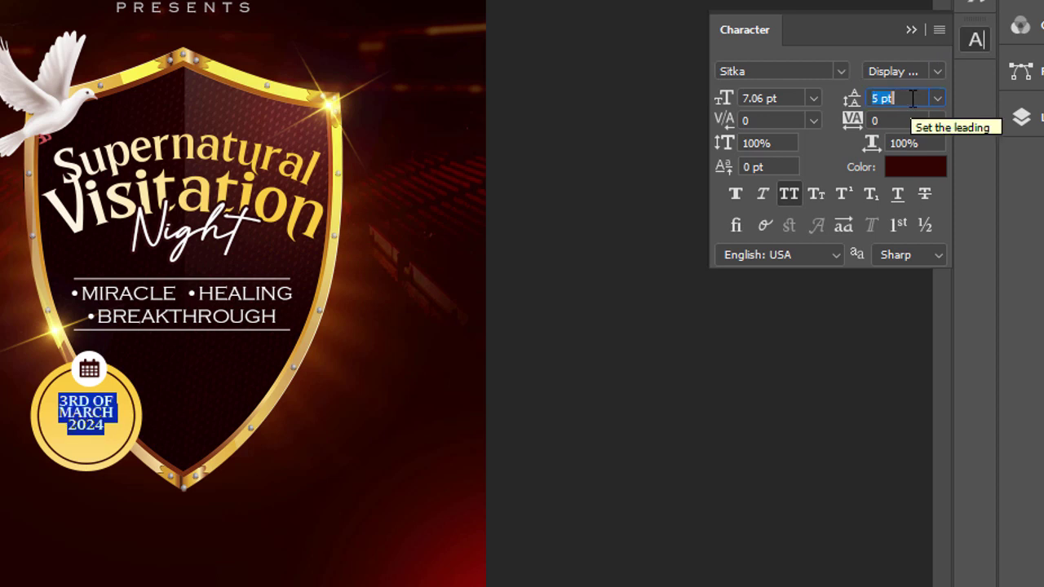
key("Up")
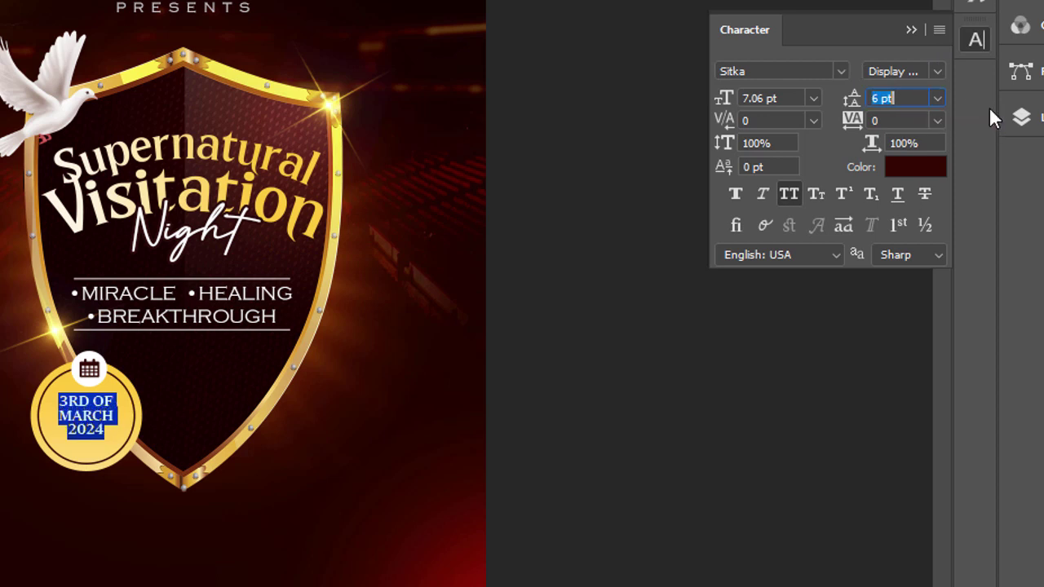
key("ctrl+Return")
- Scale the date text up to 9 pt and nudge it into position inside the gold badge
left_click(159, 404)
left_click(86, 420)
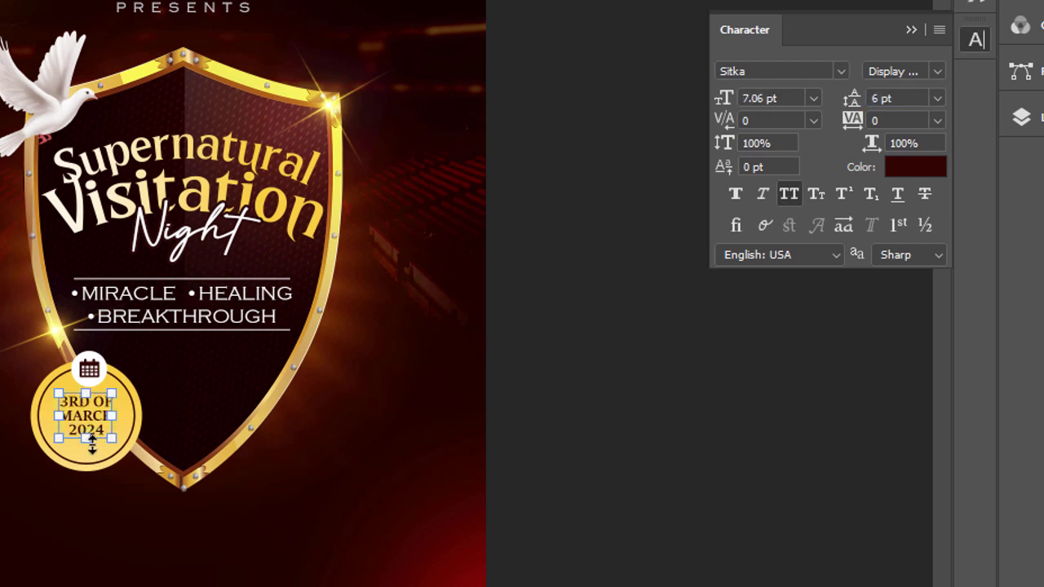
left_click_drag(93, 443, 95, 447)
key("Right")
key("Return")
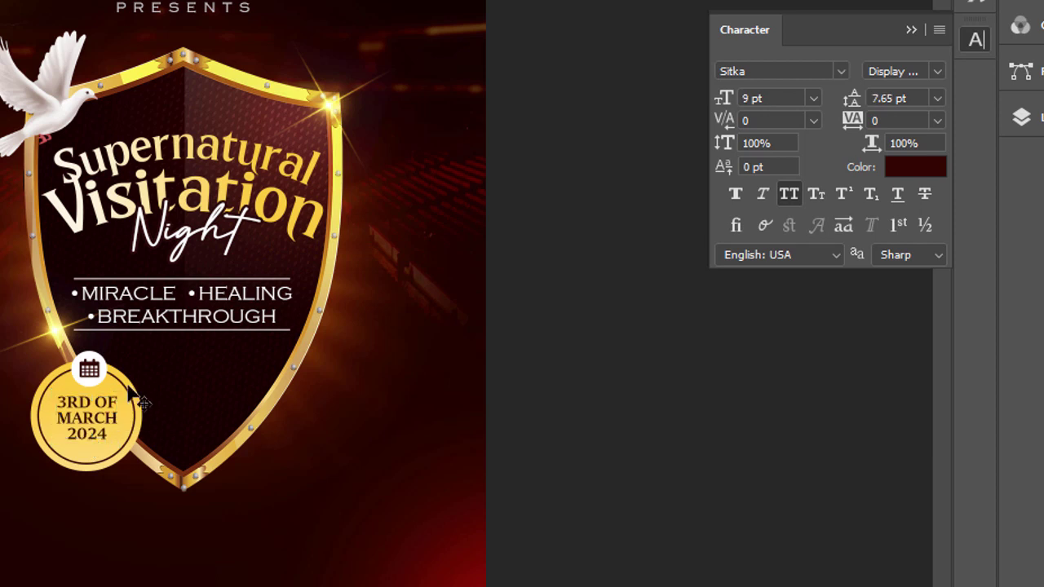
- Group the date badge layers from date icon down to Ellipse 1, collapse Group 2 and check the new group by toggling its visibility
left_click(87, 414)
left_click(1029, 118)
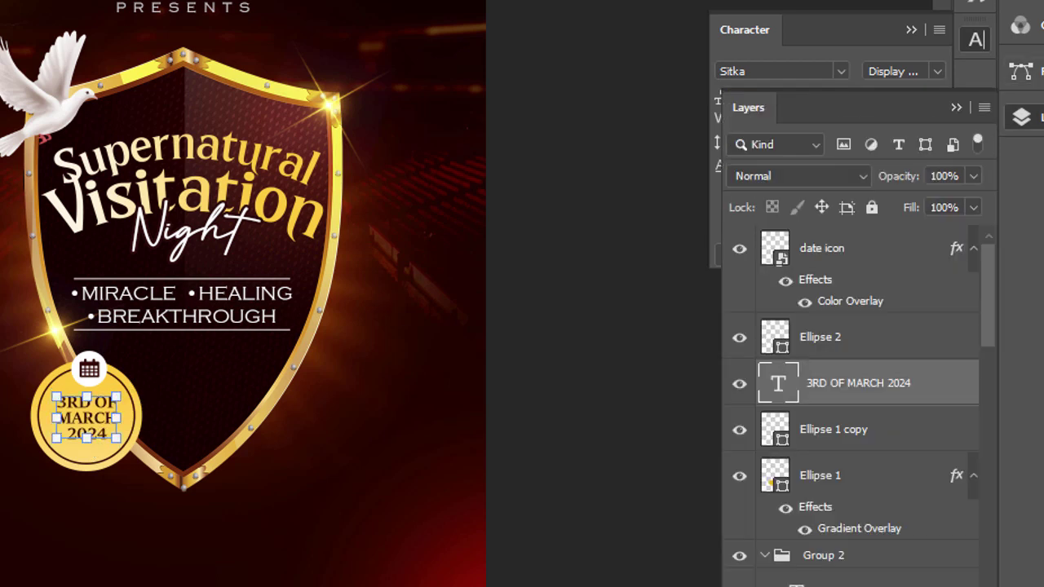
left_click(917, 255)
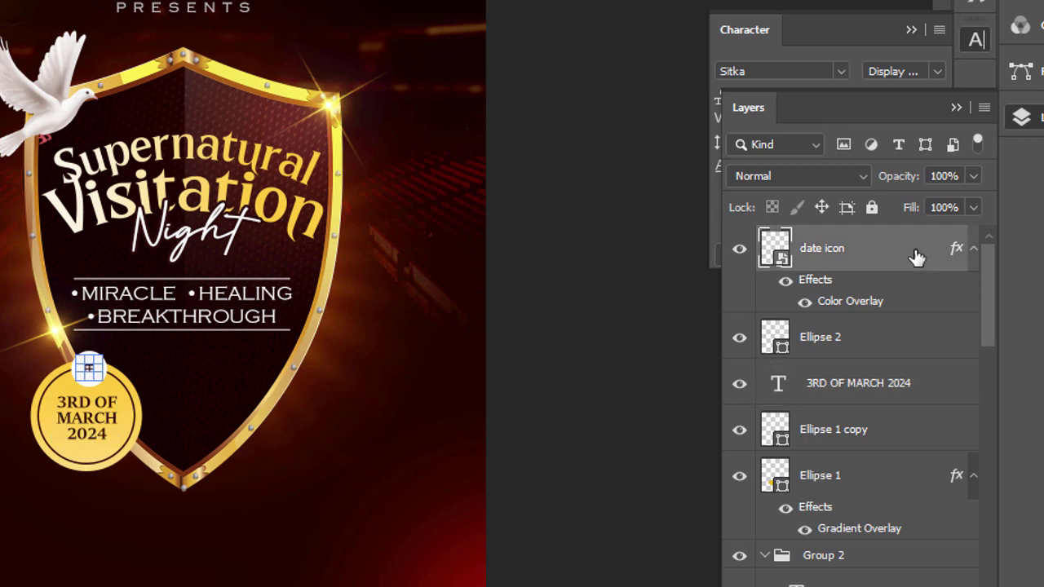
left_click(855, 489, "shift")
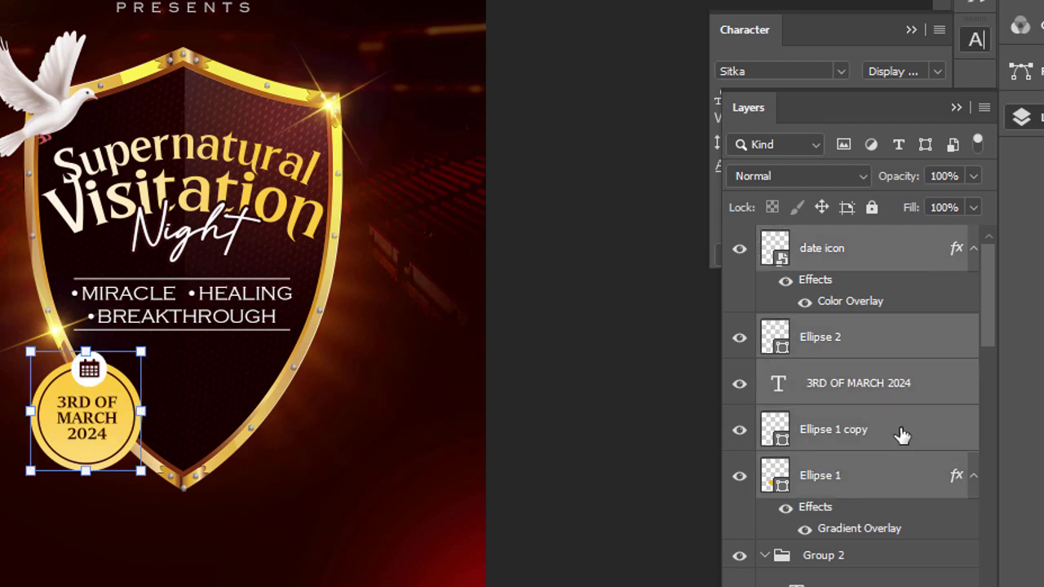
left_click(973, 248, "alt")
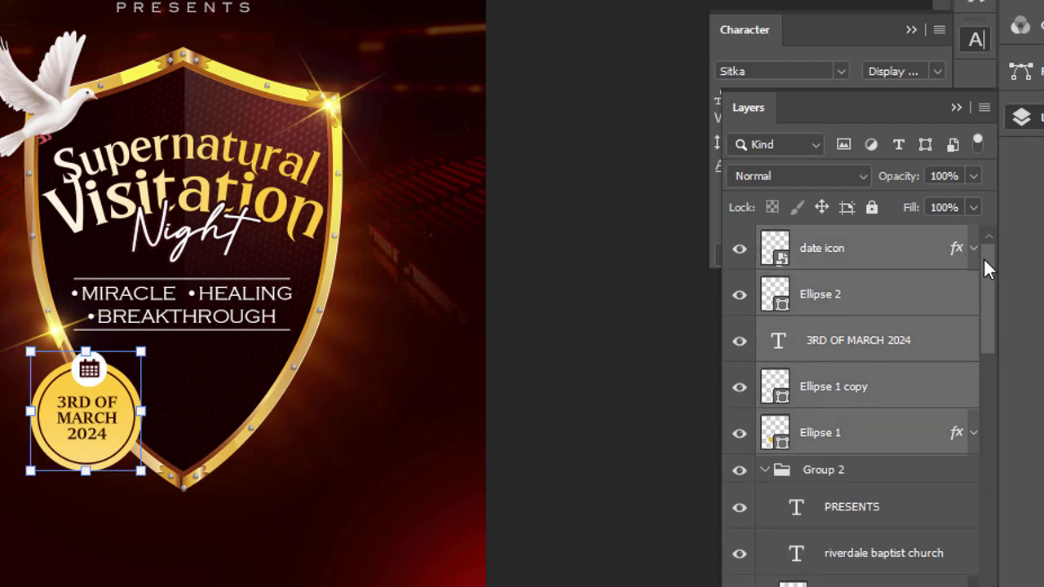
key("ctrl+g")
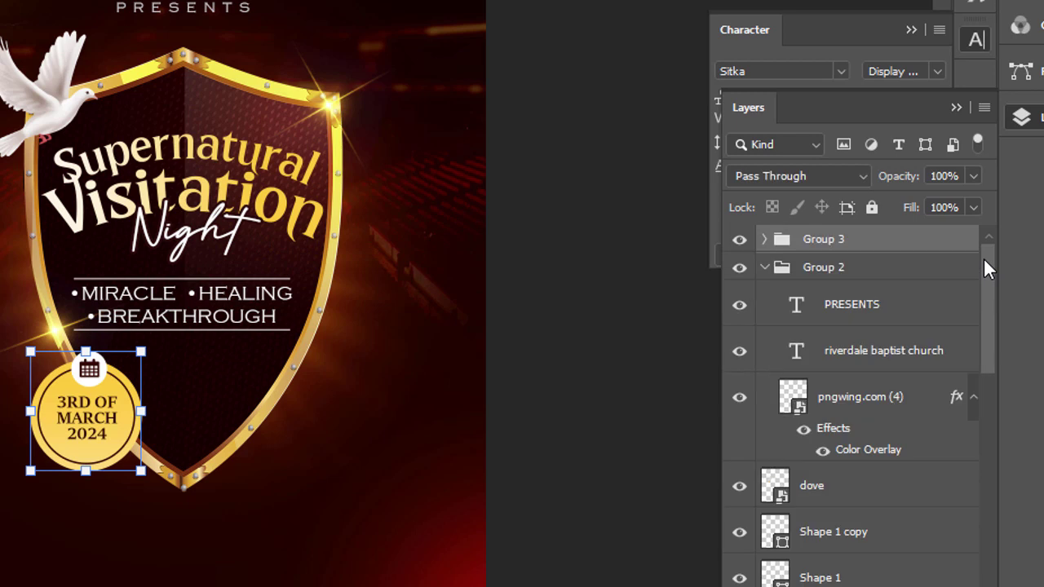
left_click(763, 267)
left_click(739, 238)
left_click(739, 239)
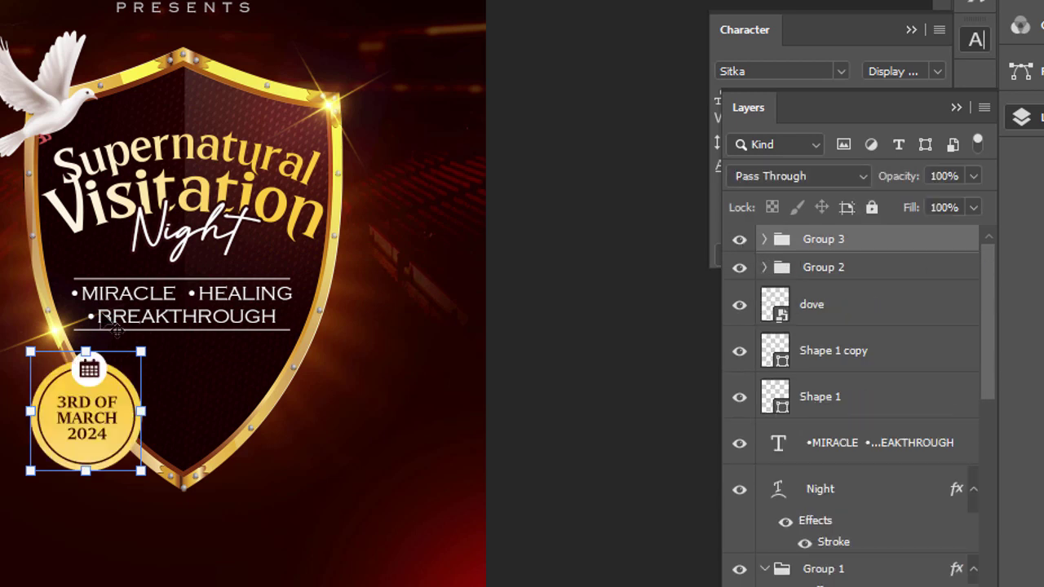
- Scale the date badge group down slightly on the shield's lower left edge
left_click_drag(87, 343, 87, 357)
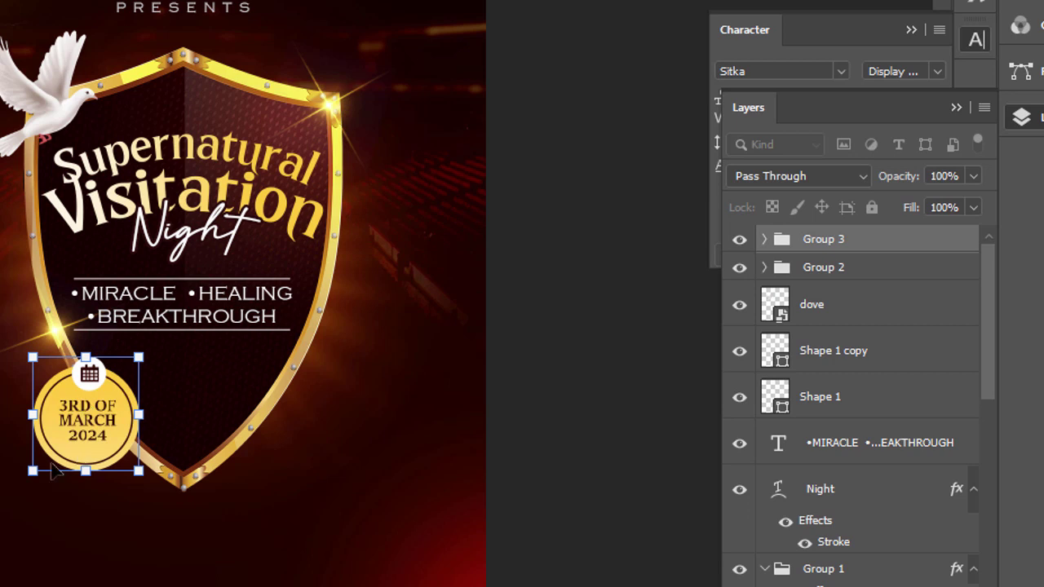
left_click_drag(31, 471, 37, 464)
key("Return")
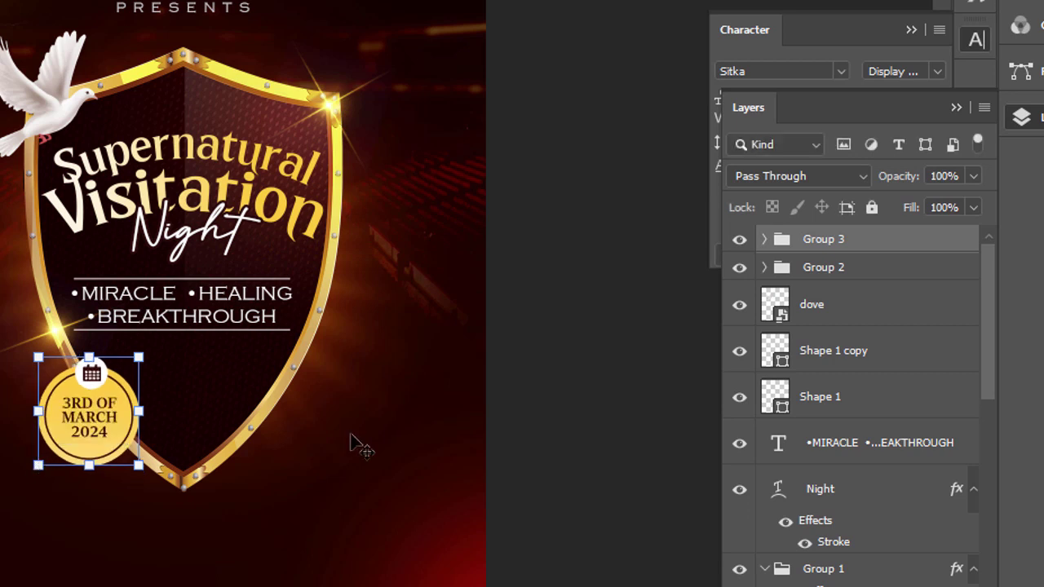
- Duplicate the date badge group and move the copy across to the shield's lower right edge, level with the original
key("ctrl+j")
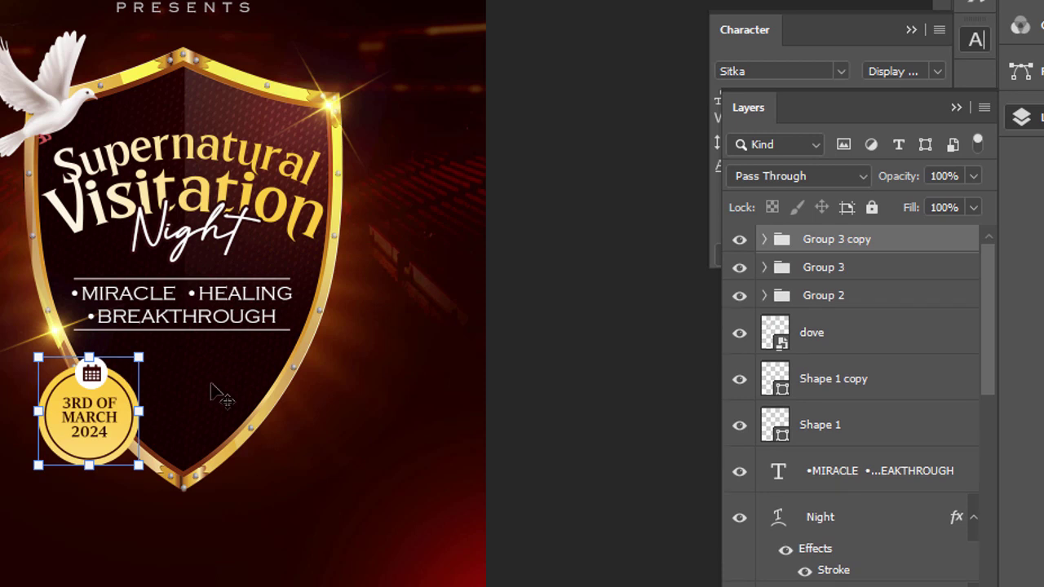
left_click(140, 426)
left_click(837, 239)
left_click(765, 239)
left_click_drag(102, 414, 289, 415)
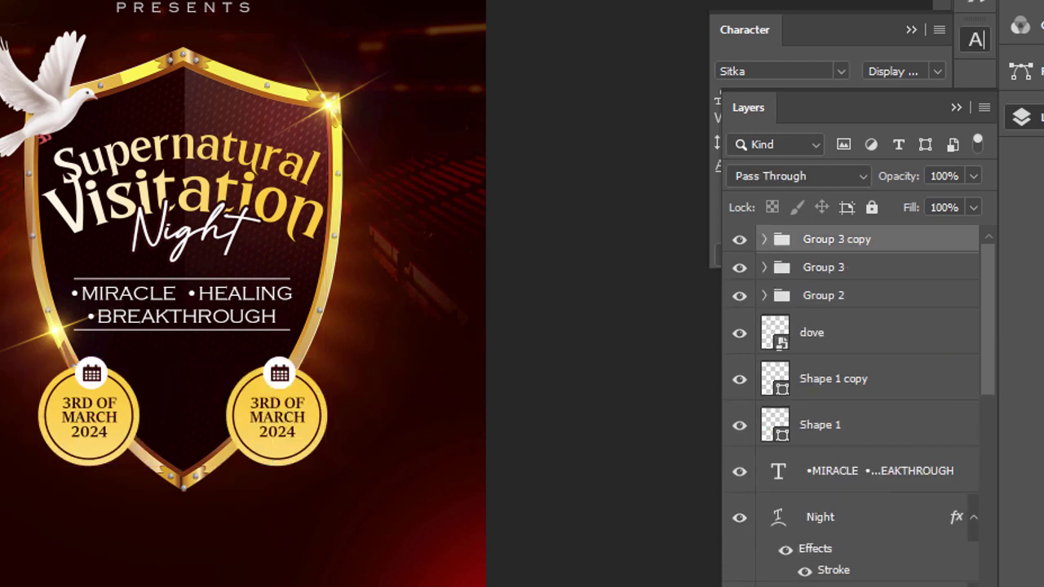
- Replace the date text in the copied badge on the shield's lower right edge with "8PM- 10PM" on two lines
double_click(277, 417)
key("ctrl+a")
type("*PM")
type("- 10PM")
key("ctrl+Return")
key("shift+Down")
left_click(570, 506)
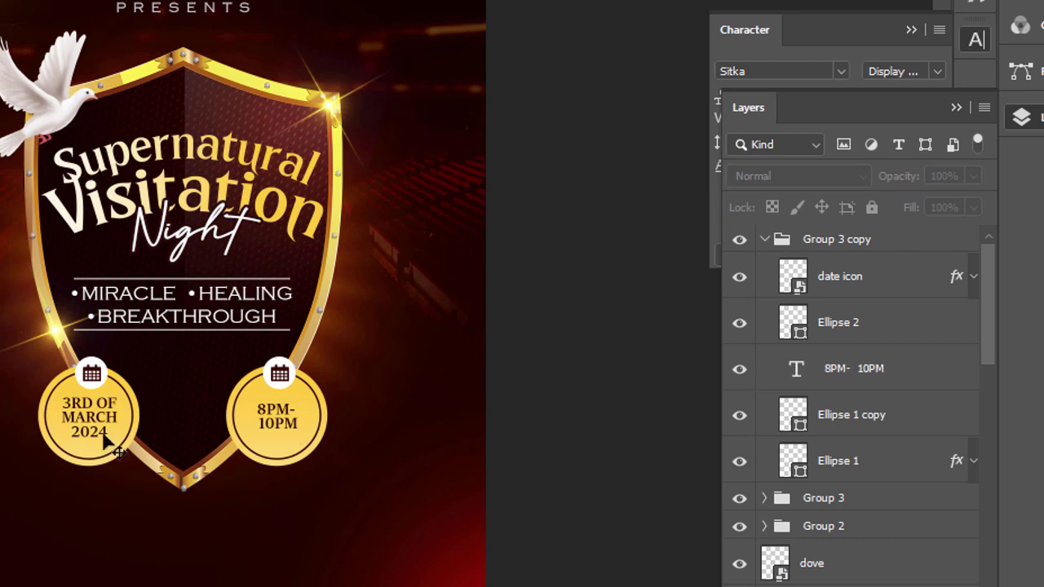
- Collapse the copied badge group, select both badge groups and scale them down slightly together
left_click(764, 238)
left_click(819, 241)
left_click(819, 273)
left_click(854, 237)
- Replace the calendar icon in the copied badge with the time icon, reusing the calendar icon's Color Overlay
left_click(274, 373)
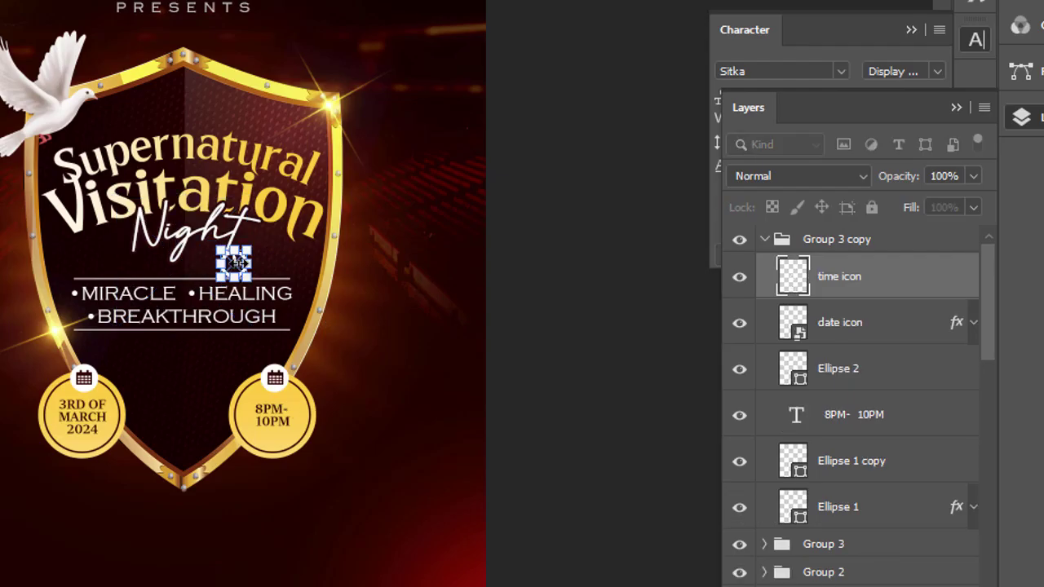
left_click(873, 329)
right_click(847, 281)
left_click(607, 327)
left_click(278, 380)
key("Delete")
- Move the time icon into the white circle atop the 8PM- 10PM badge and fit it centred inside
left_click(825, 275)
key("shift+Down")
key("shift+Down")
key("shift+Down")
key("shift+Down")
key("shift+Down")
key("shift+Down")
key("shift+Down")
key("shift+Down")
key("shift+Right")
key("shift+Right")
key("shift+Right")
key("shift+Right")
key("shift+Right")
key("shift+Right")
key("shift+Right")
key("shift+Right")
key("shift+Right")
key("shift+Down")
key("shift+Down")
key("shift+Down")
key("shift+Down")
key("shift+Down")
key("shift+Down")
key("shift+Down")
key("shift+Down")
key("shift+Down")
key("shift+Down")
key("shift+Down")
key("shift+Down")
key("shift+Down")
key("shift+Down")
key("shift+Down")
key("shift+Down")
key("ctrl+plus")
key("ctrl+plus")
left_click_drag(403, 490, 387, 491)
key("Return")
left_click(545, 491)
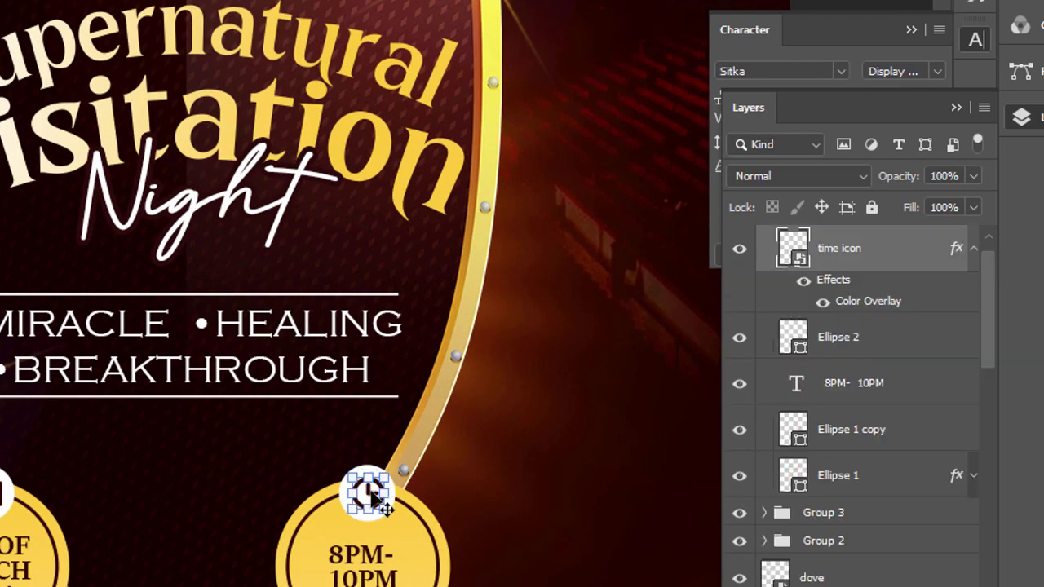
left_click(371, 491)
left_click(631, 445)
key("ctrl+minus")
key("ctrl+minus")
- Select both badge groups and shift them right together until they sit evenly on either side of the shield
left_click(296, 397)
left_click(840, 238)
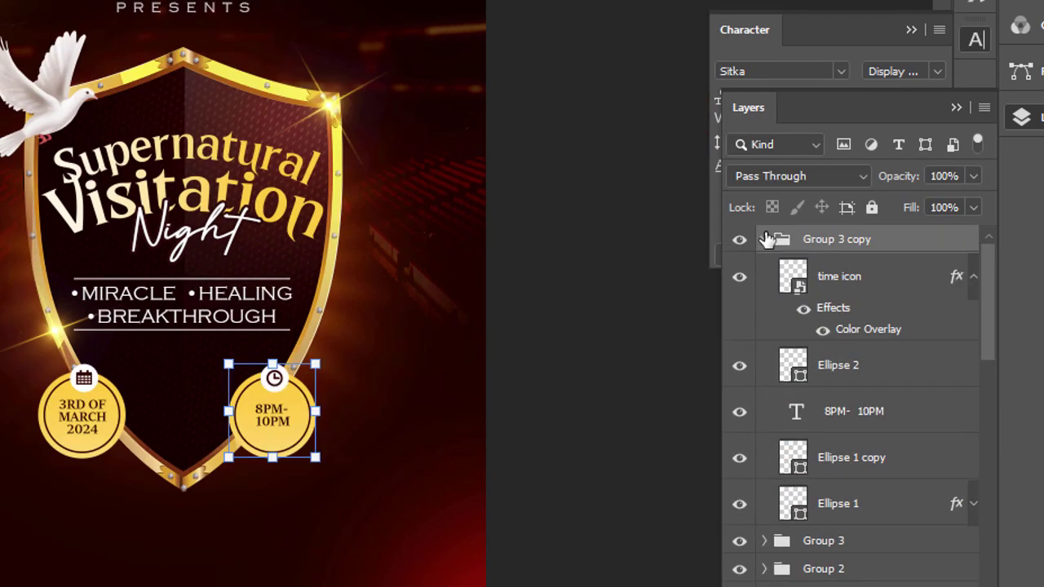
left_click(850, 267, "shift")
key("ctrl+g")
key("shift+Right")
key("Delete")
left_click(357, 102)
left_click(579, 256)
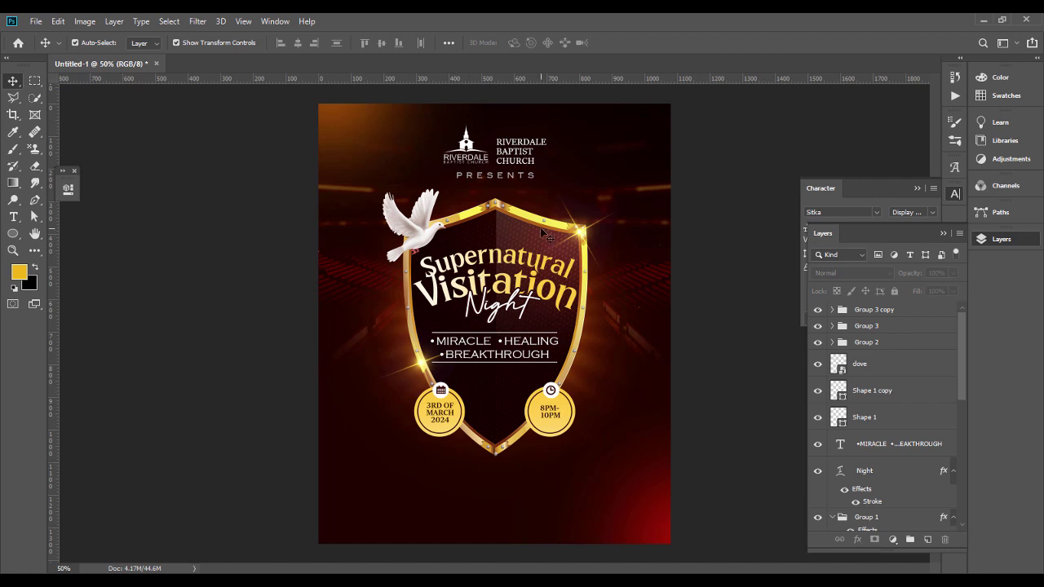
- Duplicate the church name text below the shield, add "@ CHURCH AUDITORIUM" as its first line and join the name into one line
left_click(520, 153)
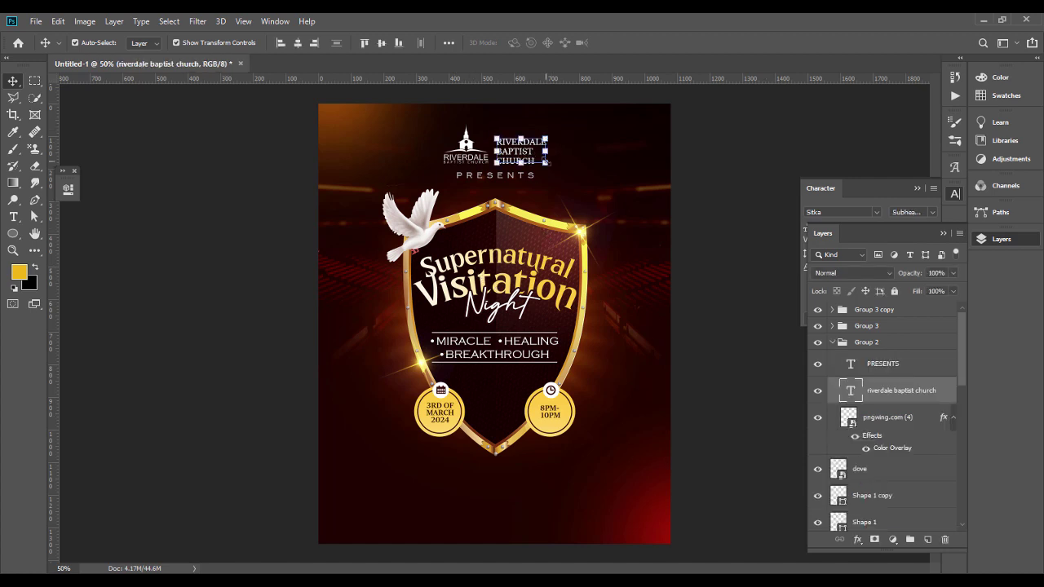
left_click_drag(544, 162, 477, 488)
double_click(477, 486)
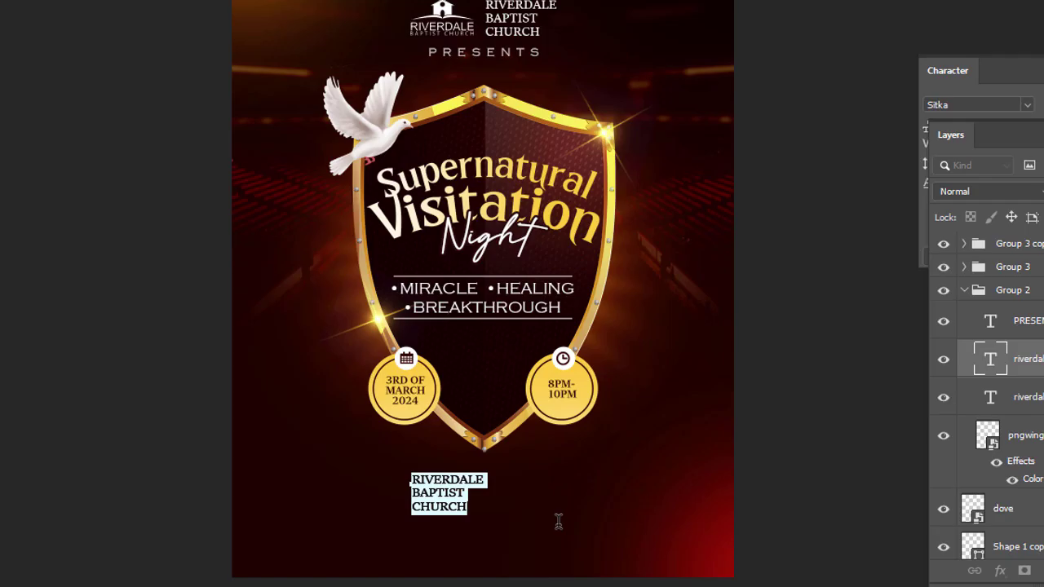
key("Left")
type("@ CHURCH AUDIT")
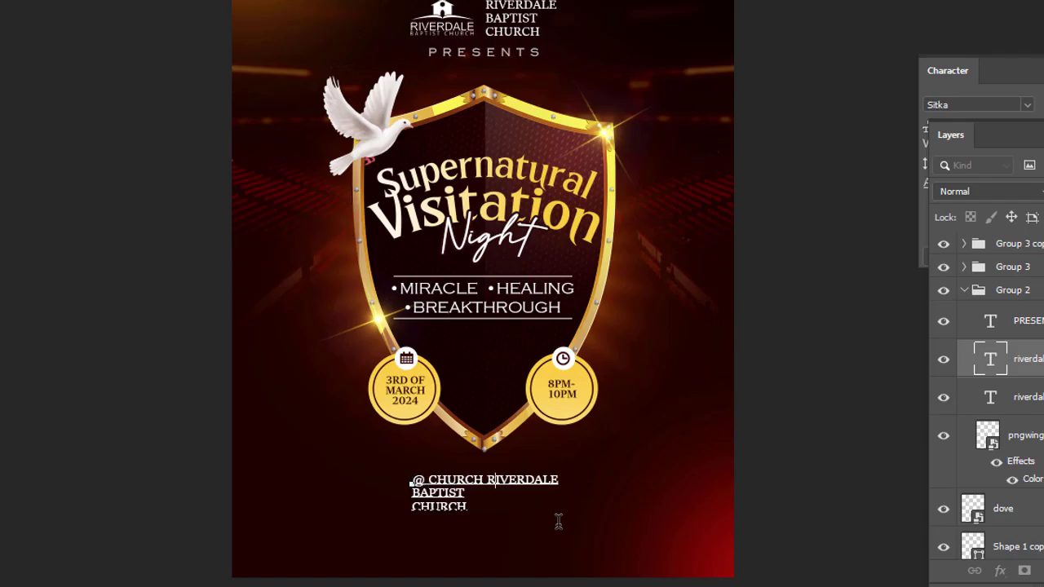
type("ORIUM")
key("Return")
left_click(409, 509)
key("BackSpace")
left_click(408, 511)
key("BackSpace")
- Enlarge the "@ CHURCH AUDITORIUM" line and set the church name line below it in Copperplate Gothic at a reduced size
left_click_drag(569, 478, 410, 480)
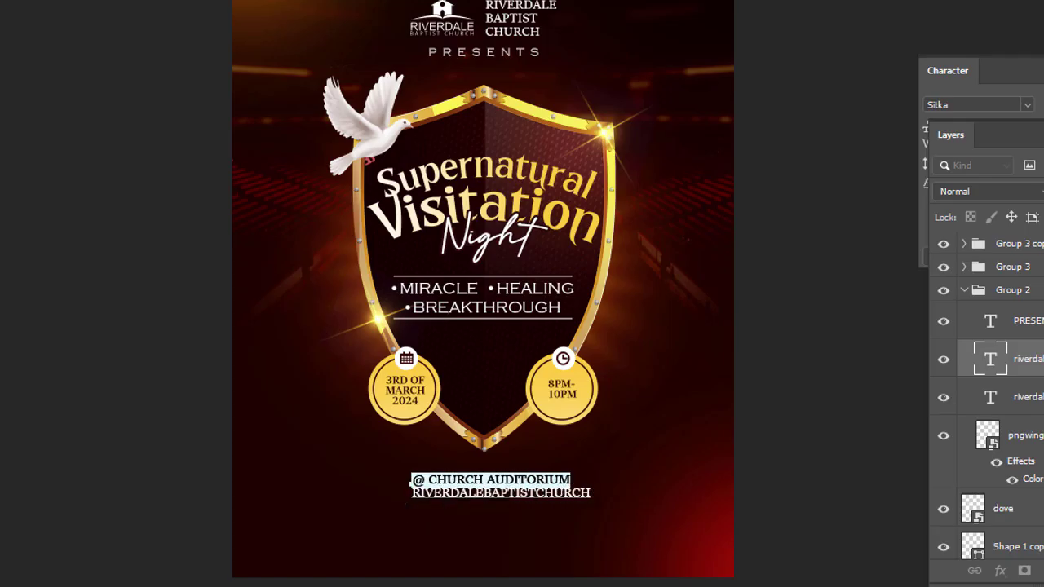
key("ctrl+shift+period")
key("ctrl+Return")
left_click_drag(591, 493, 411, 494)
left_click(163, 2)
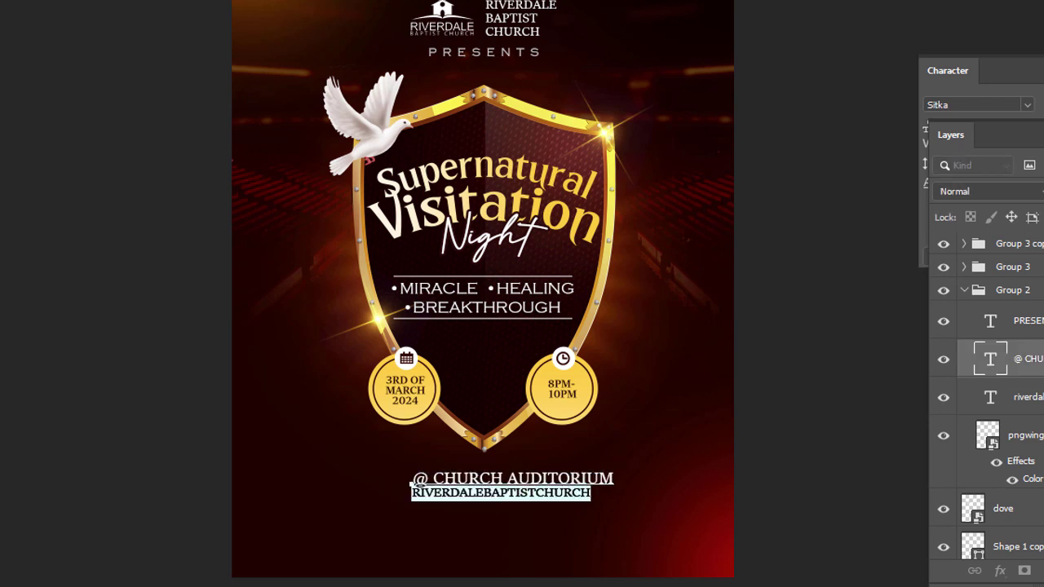
left_click(163, 49)
key("ctrl+shift+comma")
key("ctrl+shift+comma")
key("ctrl+shift+comma")
key("ctrl+shift+comma")
- Separate the words "RIVERDALE BAPTIST CHURCH" with spaces and add the venue's street address on the line below
left_click(542, 492)
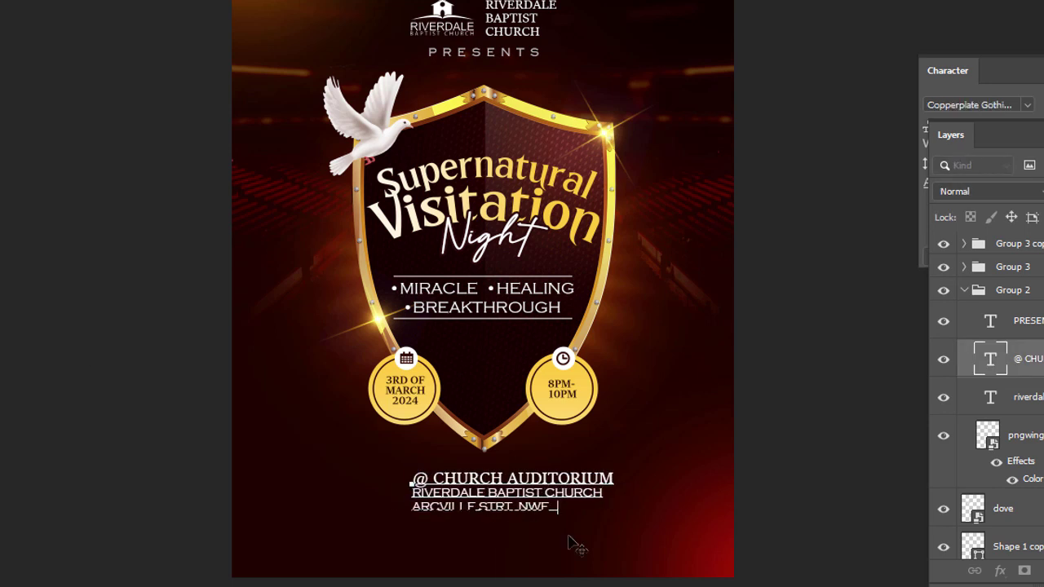
type("1243")
key("ctrl+a")
key("ctrl+shift+c")
left_click_drag(364, 494, 600, 523)
key("ctrl+x")
key("Home")
key("Right")
key("Right")
key("BackSpace")
key("ctrl+Return")
left_click(407, 519)
key("ctrl+v")
key("ctrl+Return")
key("ctrl+t")
left_click_drag(531, 510, 492, 514)
left_click_drag(441, 512, 520, 502)
left_click_drag(568, 519, 555, 512)
key("ctrl+Return")
- Set the church name and address text to 5 pt with 6 pt leading
left_click(540, 508)
key("ctrl+a")
left_click(988, 126)
key("Up")
key("Tab")
key("Up")
key("Up")
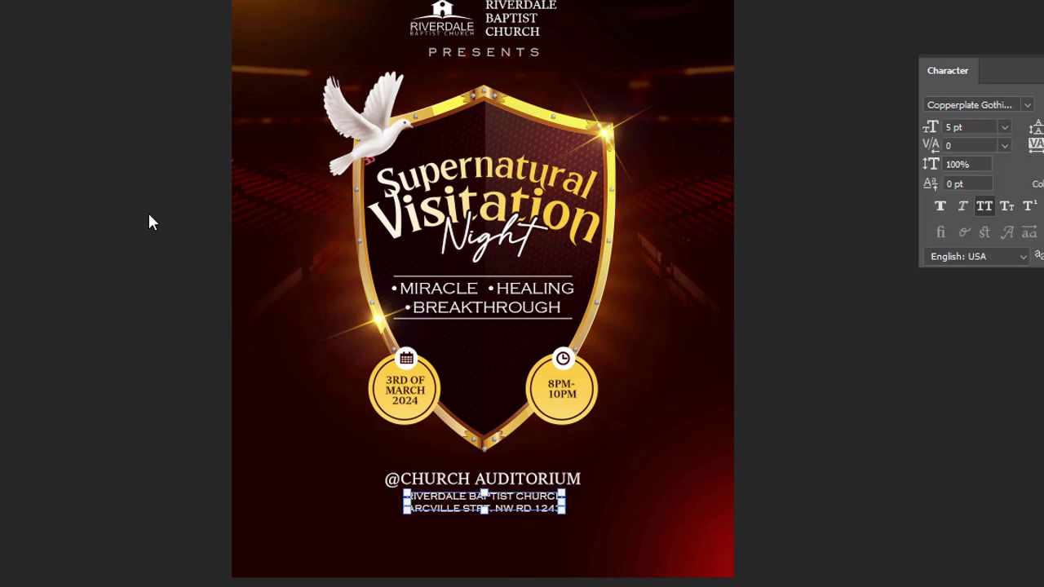
key("ctrl+Return")
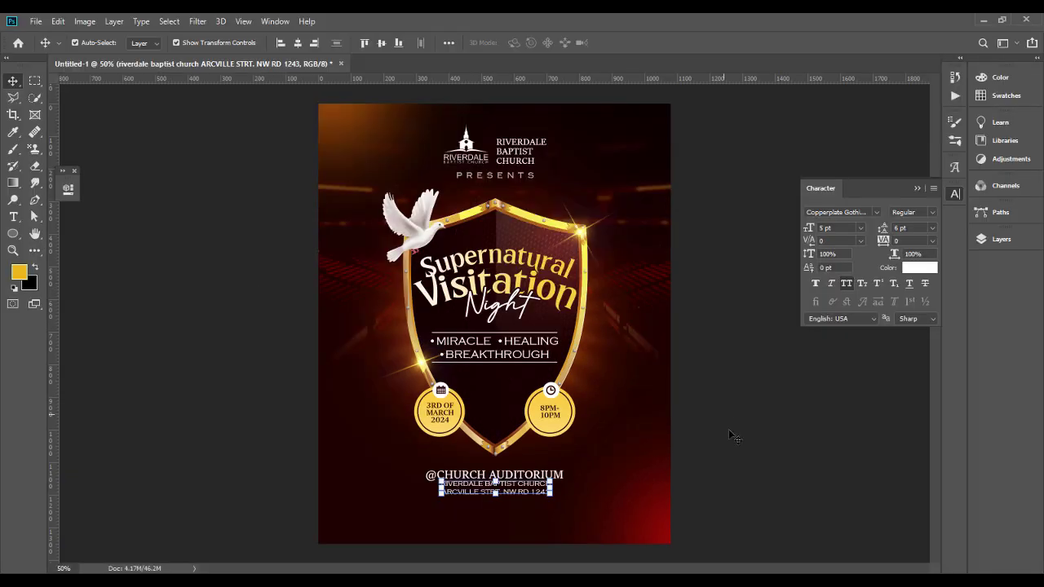
left_click(738, 444)
left_click(552, 492)
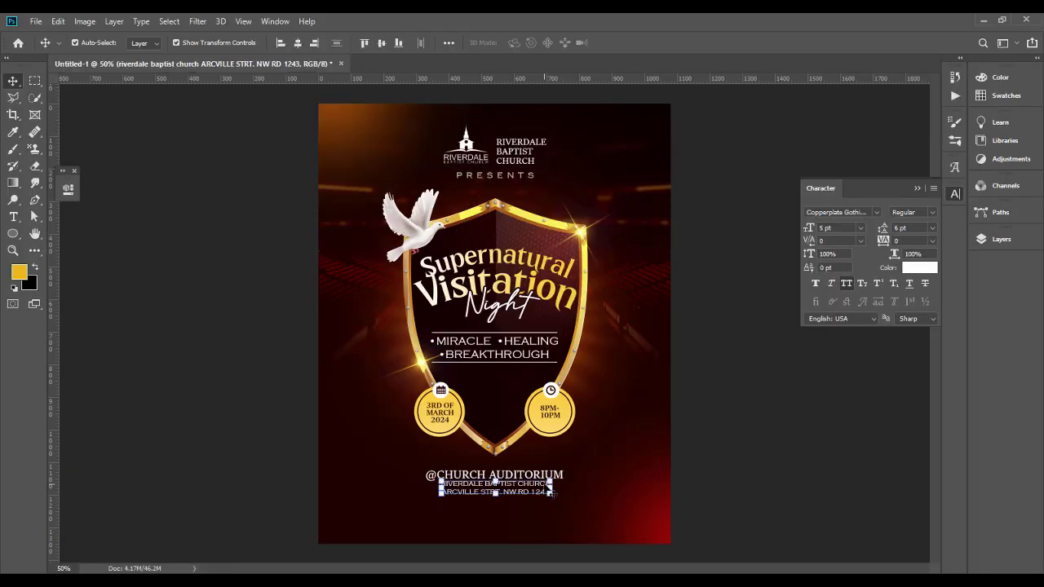
left_click(733, 472)
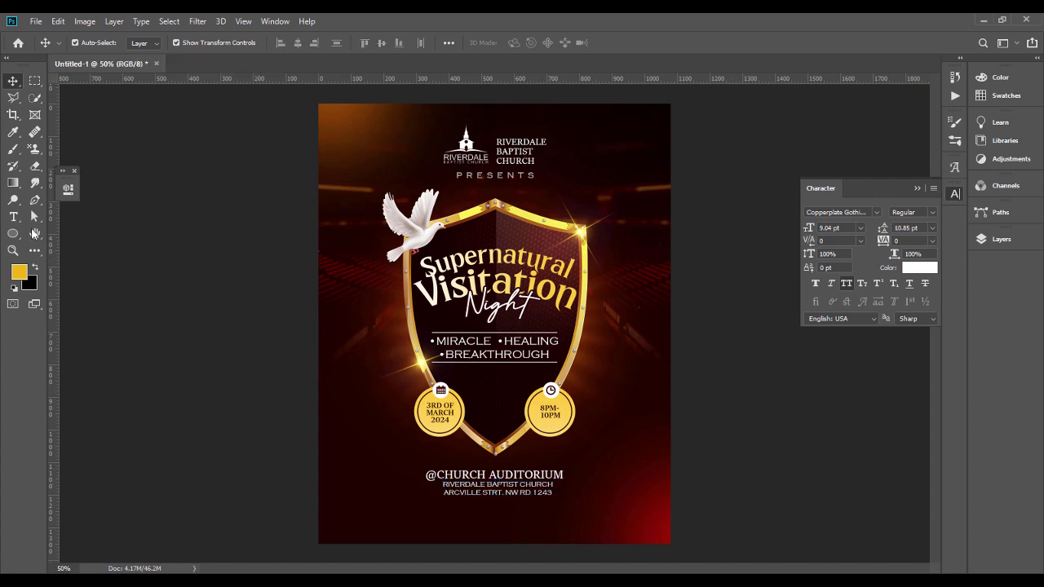
- Draw a rectangle about 664 px wide and 46 px high below the address and fill it white (ffffff)
left_click_drag(14, 236, 63, 242)
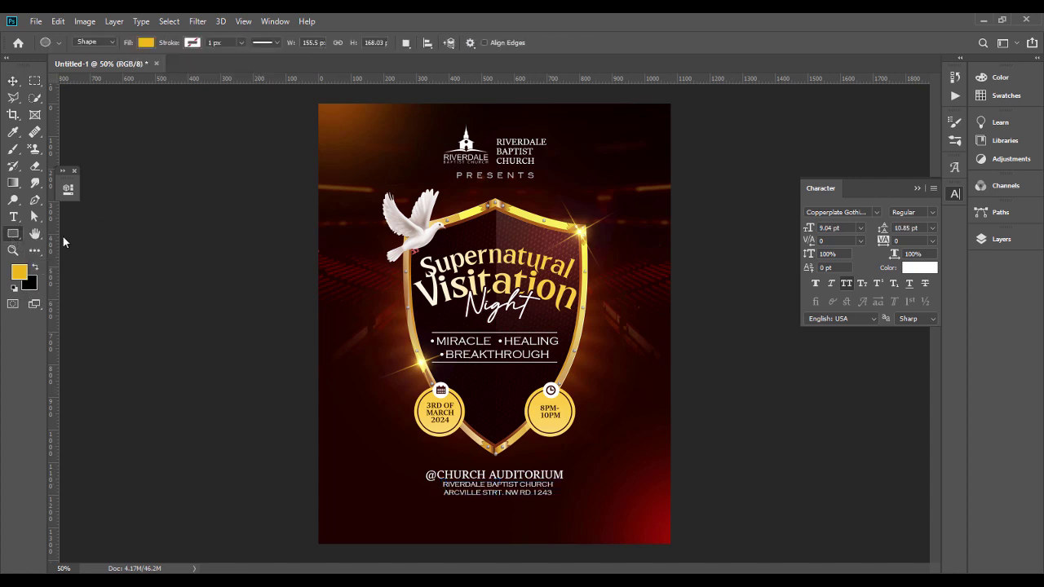
left_click_drag(392, 508, 608, 522)
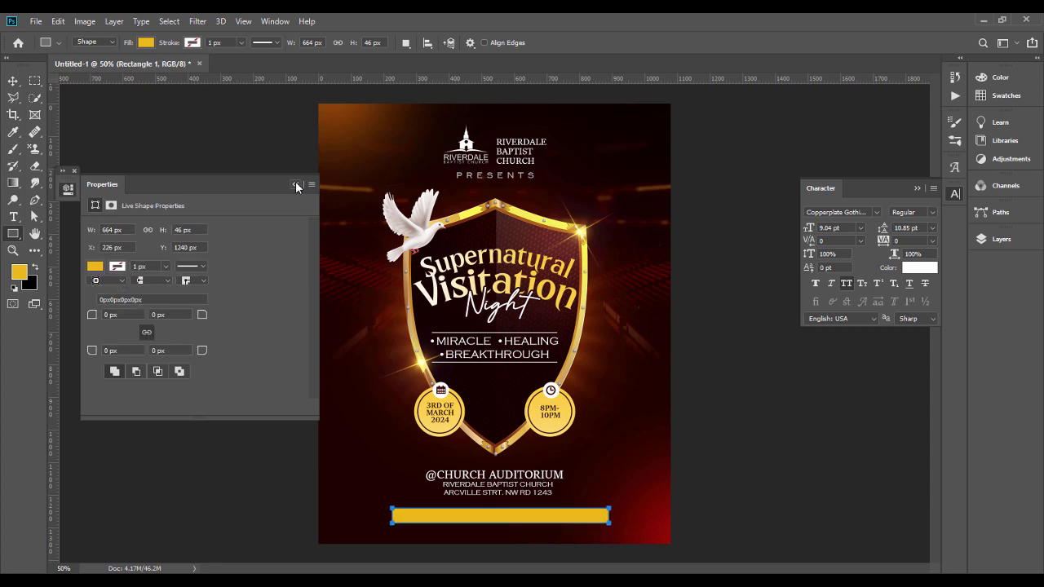
left_click(146, 48)
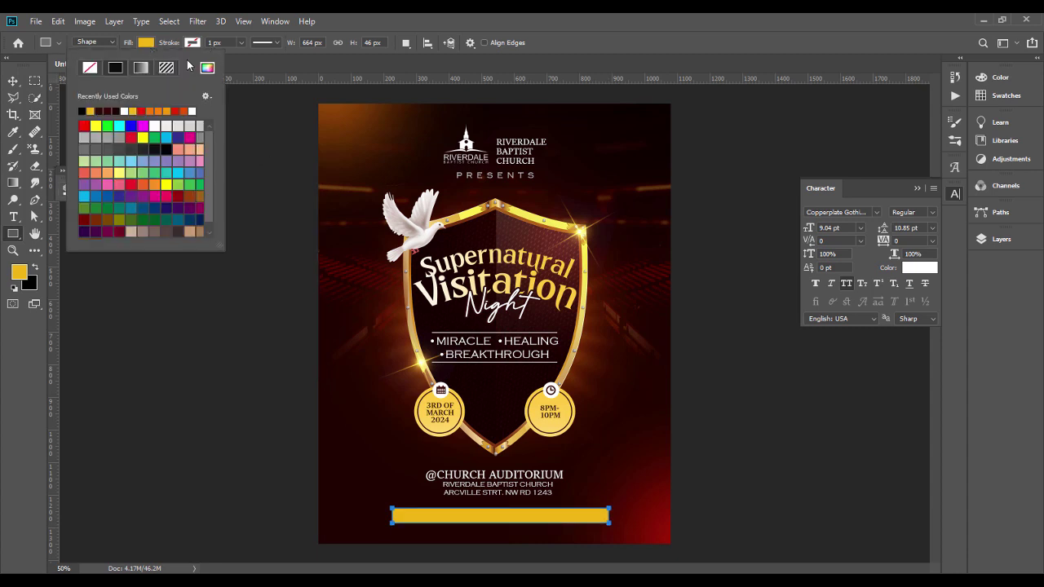
left_click(207, 68)
left_click(621, 484)
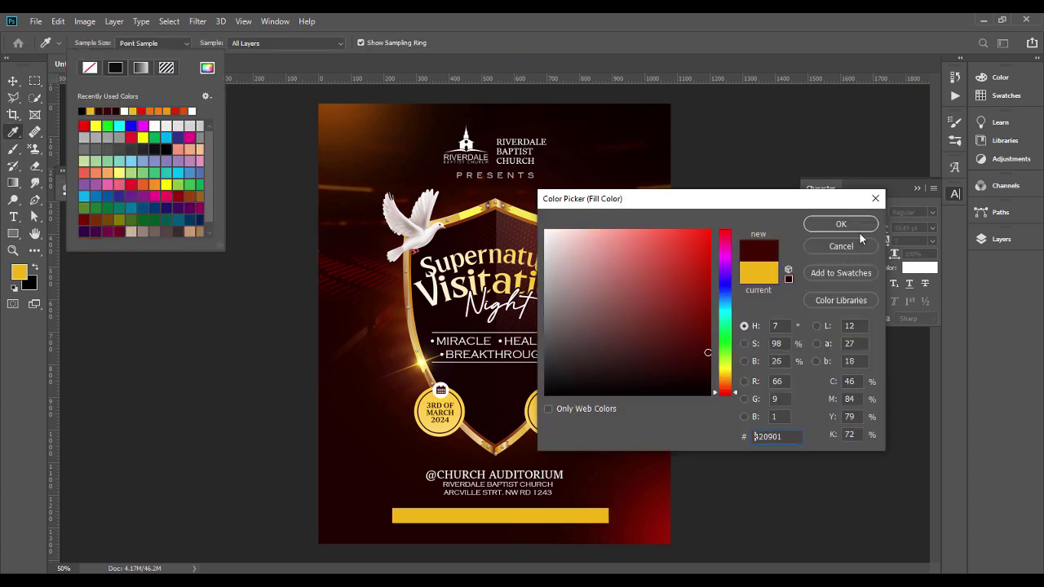
left_click(490, 210)
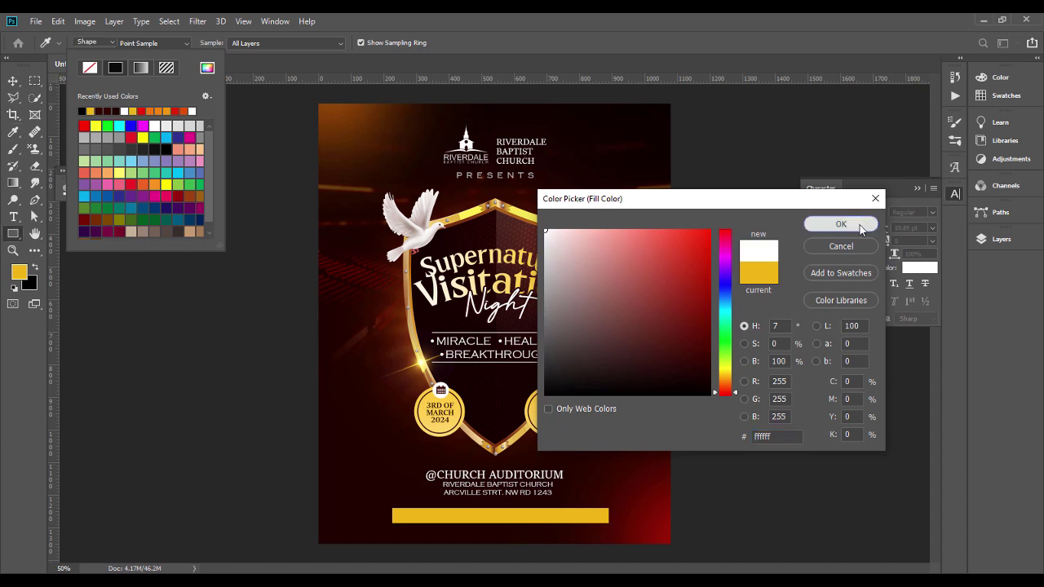
left_click(848, 224)
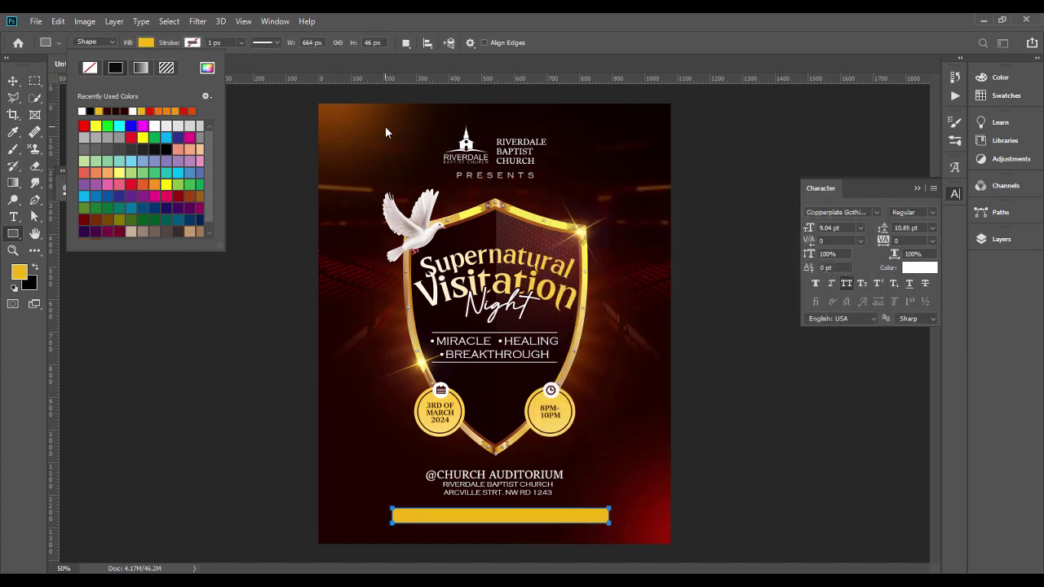
- Round the corners of the white rectangle fully to make a pill-shaped bar
left_click(13, 80)
left_click(66, 188)
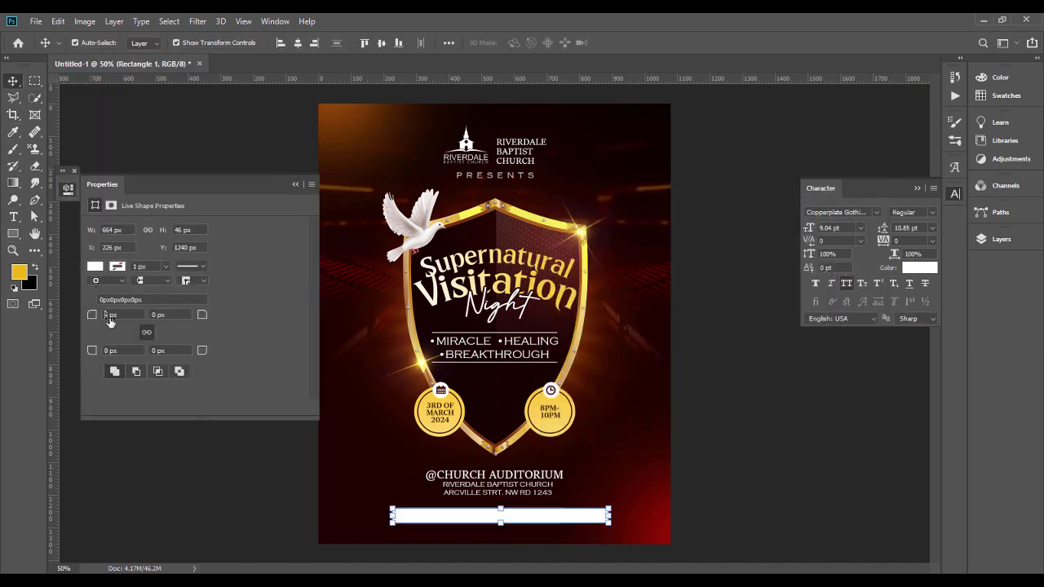
left_click(294, 185)
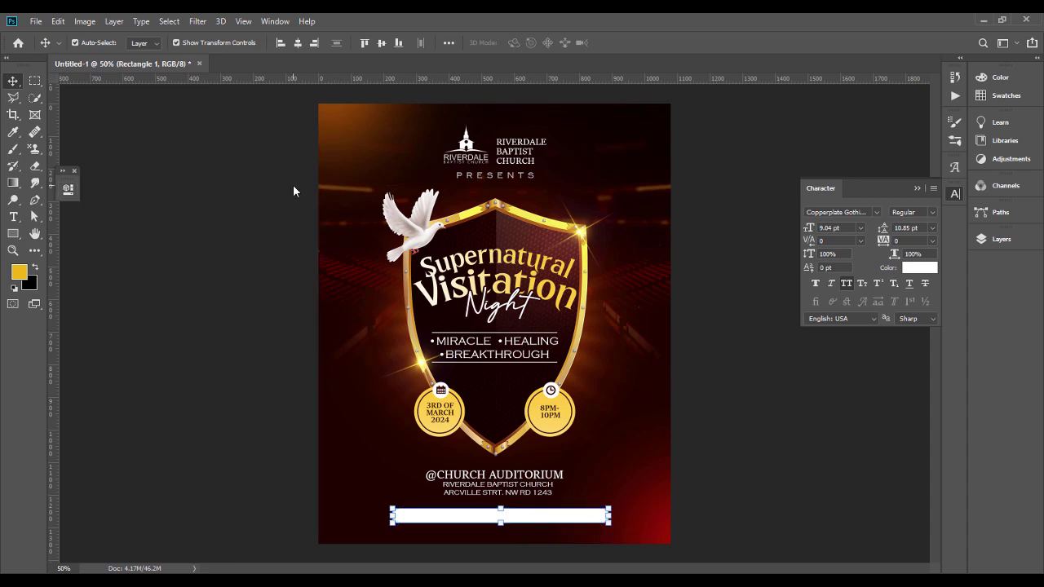
- Set the blend mode of the rounded bar below the address to Overlay
left_click(254, 357)
left_click(589, 520)
left_click(997, 239)
left_click(862, 271)
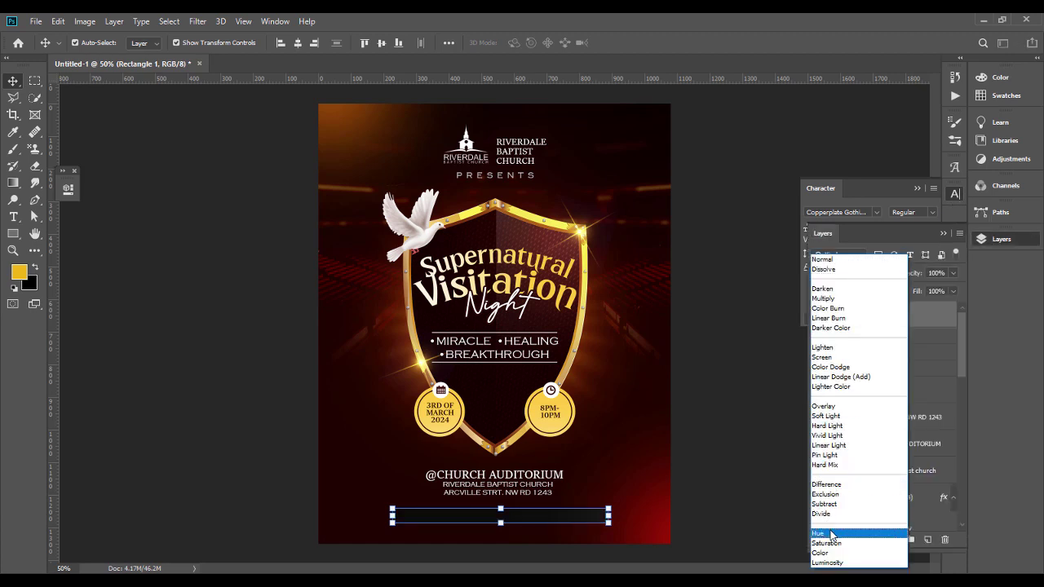
left_click(824, 406)
left_click(809, 281)
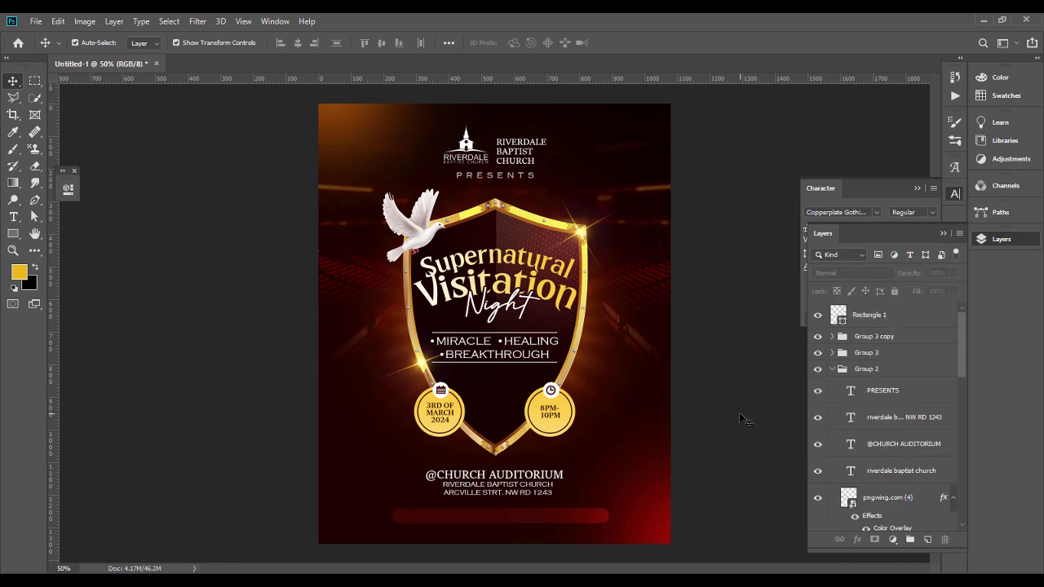
left_click(942, 237)
left_click(994, 245)
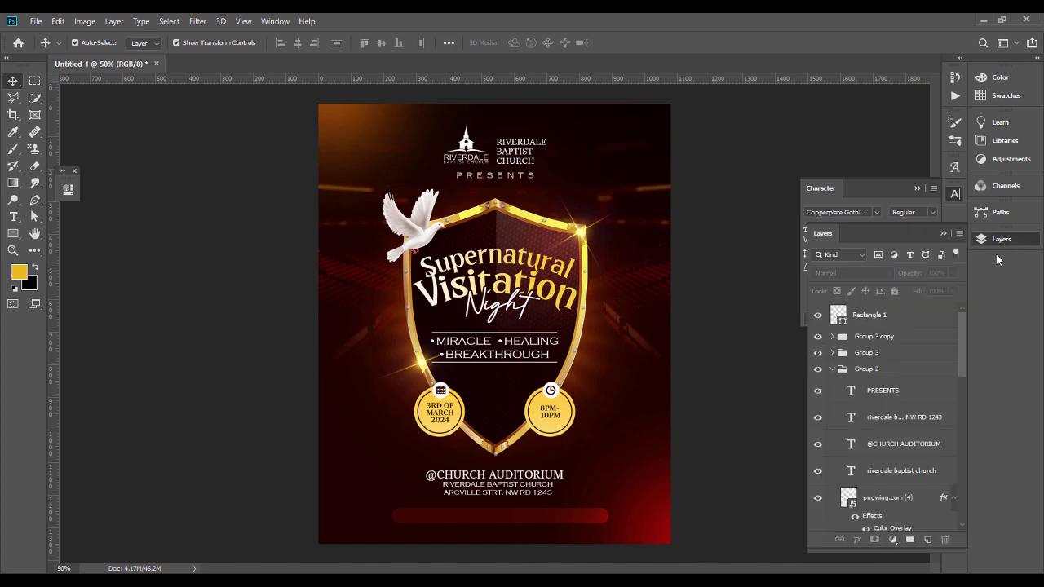
left_click(879, 320)
left_click(958, 234)
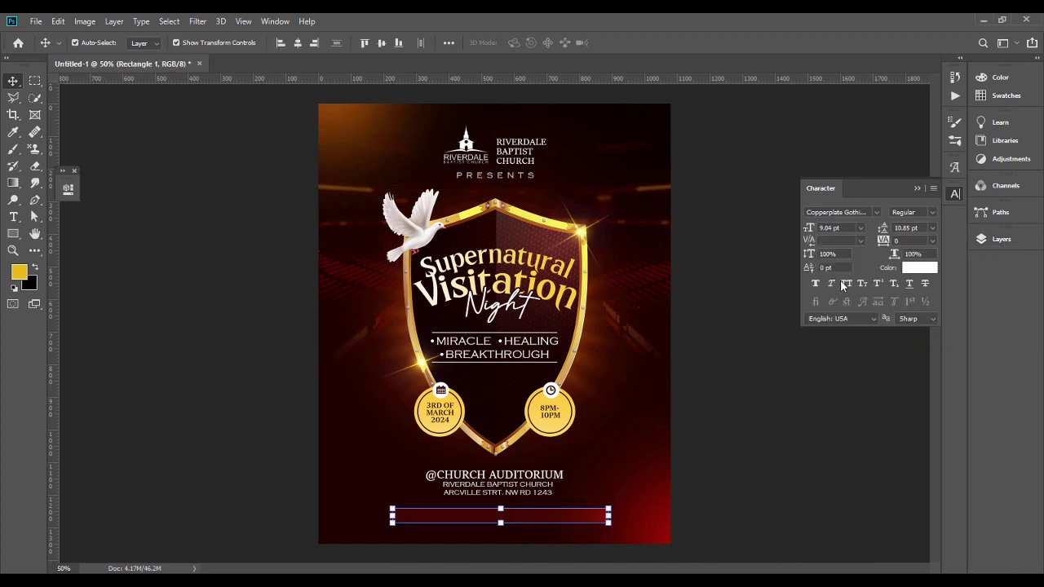
left_click(729, 346)
- Duplicate the Riverdale Baptist Church header text and move the copy onto the rounded bar near the flyer's lower edge
left_click(516, 154)
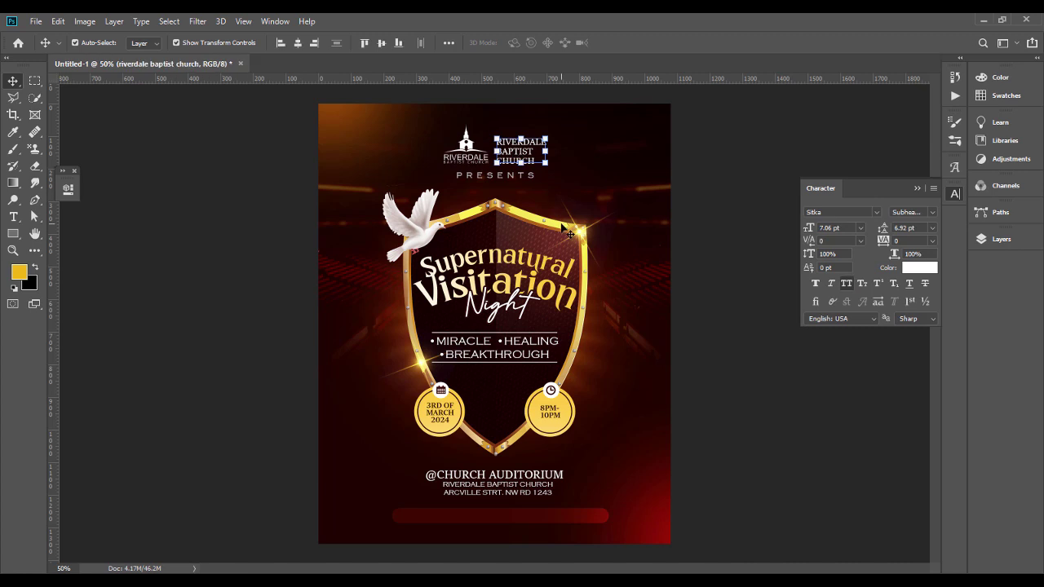
key("ctrl+j")
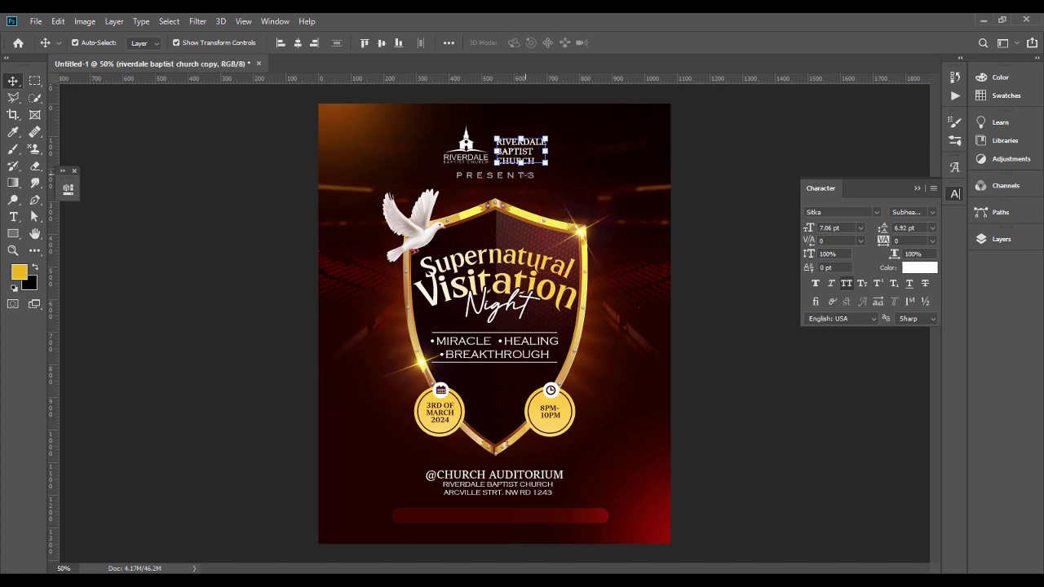
left_click_drag(523, 155, 432, 525)
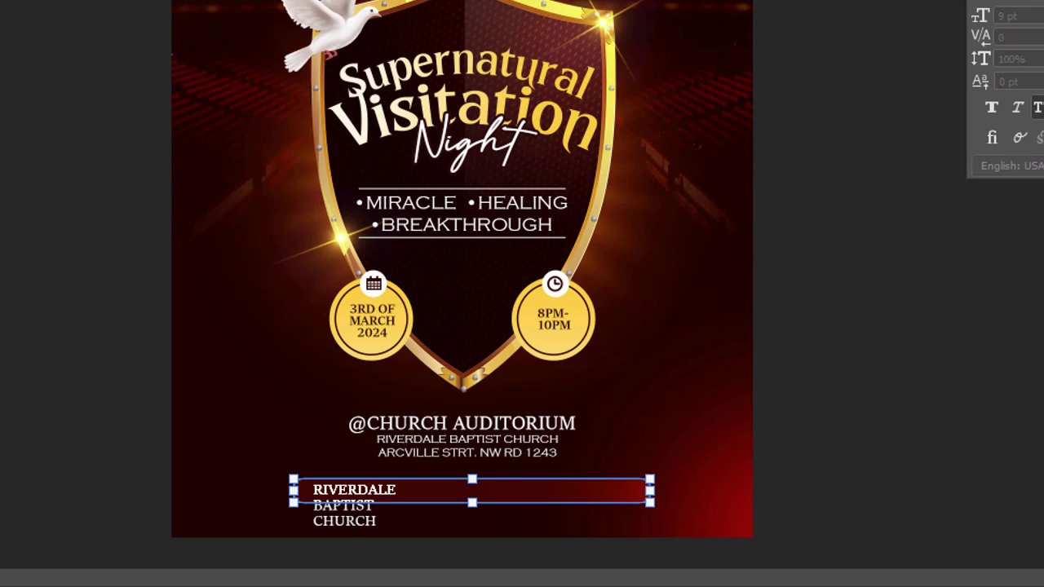
- Replace the copied text on the rounded bar with "COME JESUS IS WAITING FOR YOU......" and select the whole line
left_click(73, 530, "ctrl")
left_click(363, 527, "ctrl")
key("F7")
double_click(1041, 417)
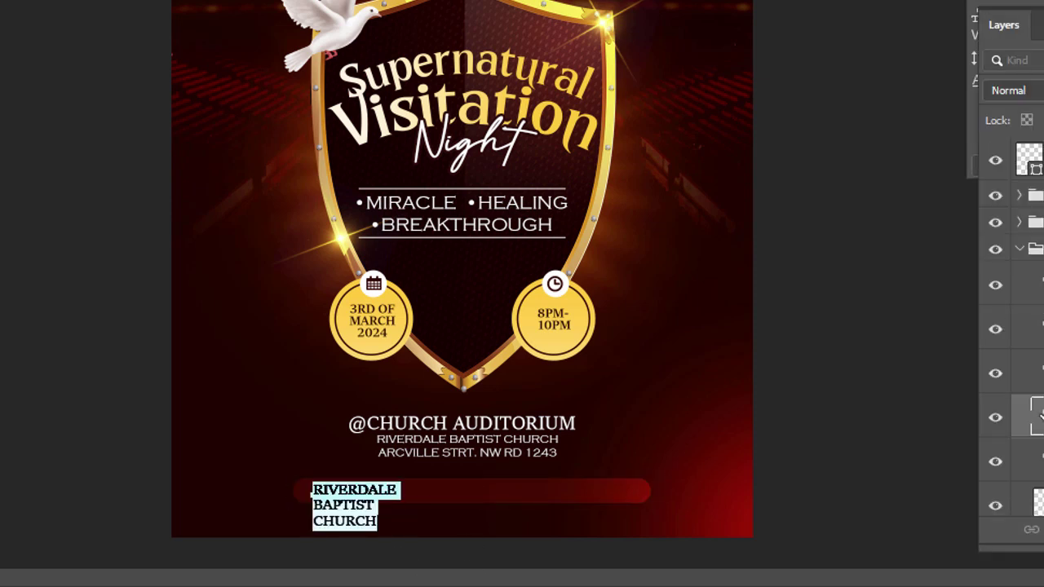
type("COME JESUS IS WAITING FOR")
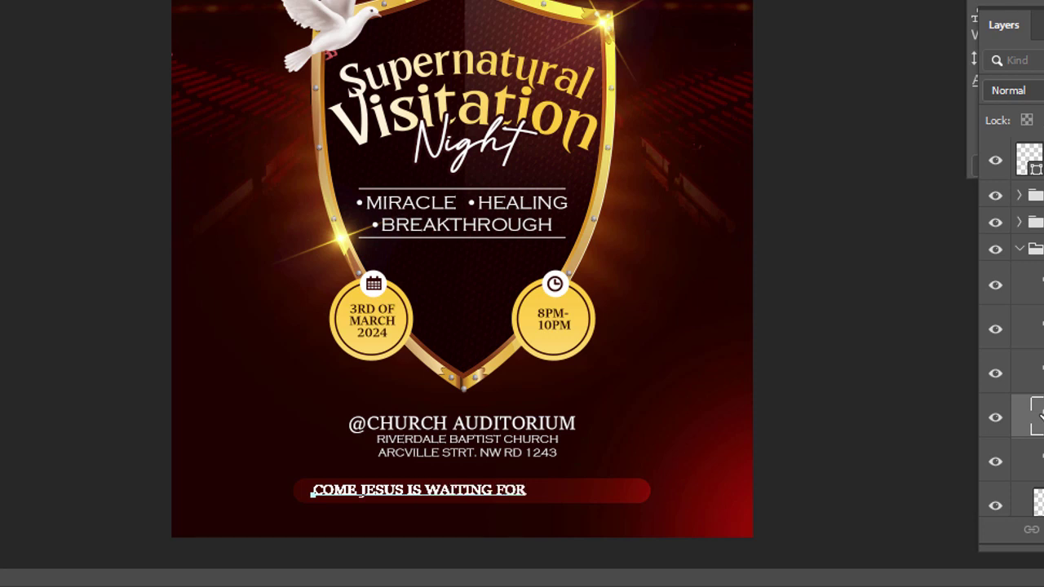
type(" YOU......")
key("ctrl+a")
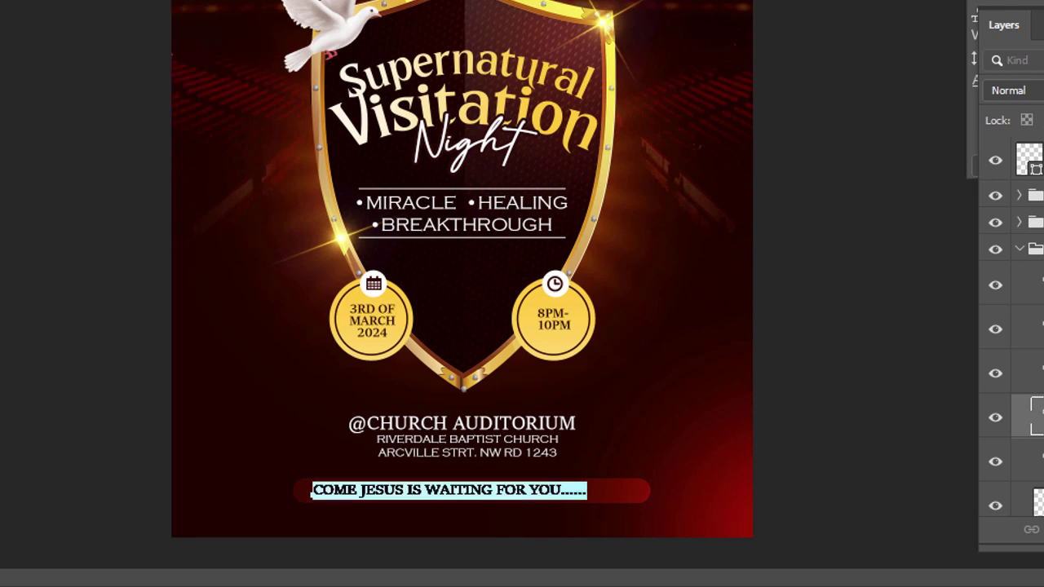
- Widen the letter spacing of the tagline text on the rounded bar
key("Escape")
key("alt+Right")
key("alt+Right")
key("alt+Right")
key("alt+Right")
key("alt+Right")
key("alt+Right")
key("alt+Right")
key("alt+Right")
key("alt+Right")
- Set the tagline's text colour to ffce44 and tighten its letter spacing slightly
left_click(1020, 16)
key("Down")
left_click(1043, 81)
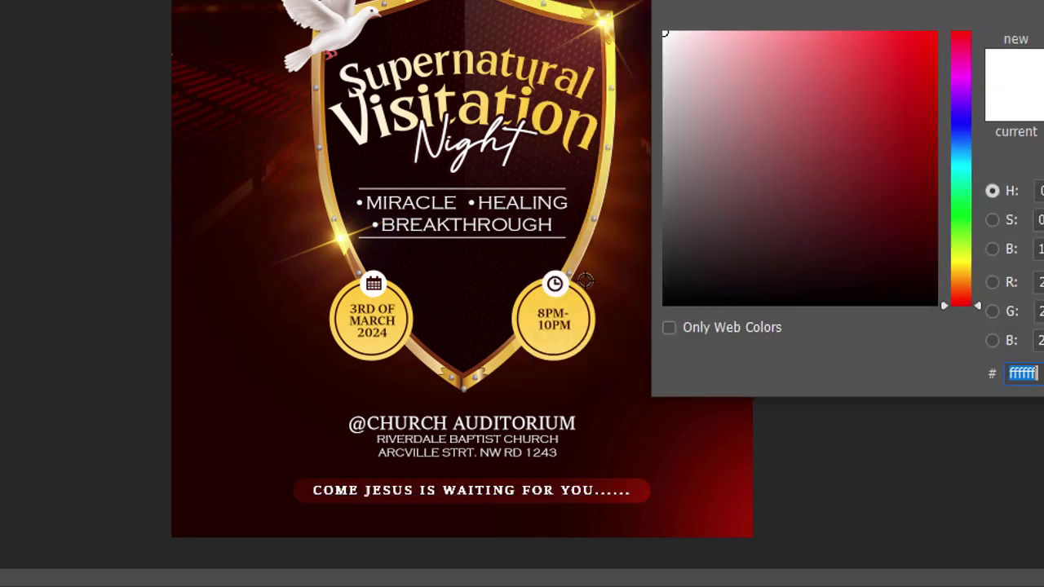
type("ffce44")
key("Return")
key("alt+Left")
key("ctrl+Return")
- Move the tagline text layer to the top of the stack, above the rounded bar, and centre both on the flyer
key("v")
left_click_drag(510, 498, 520, 495)
key("F7")
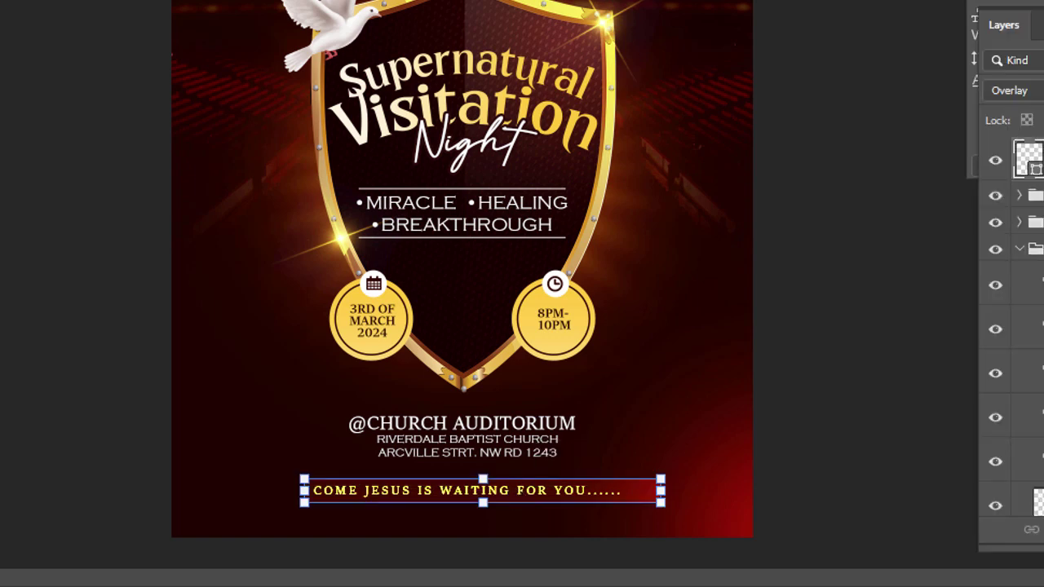
left_click_drag(1034, 416, 1034, 140)
left_click(1034, 204, "shift")
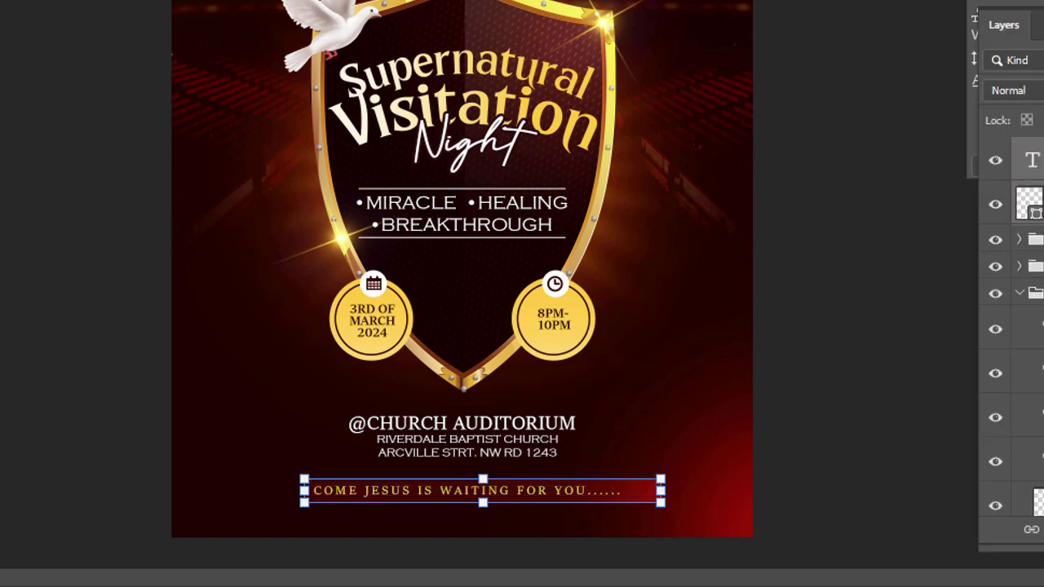
left_click(796, 342)
left_click(1001, 239)
left_click(955, 194)
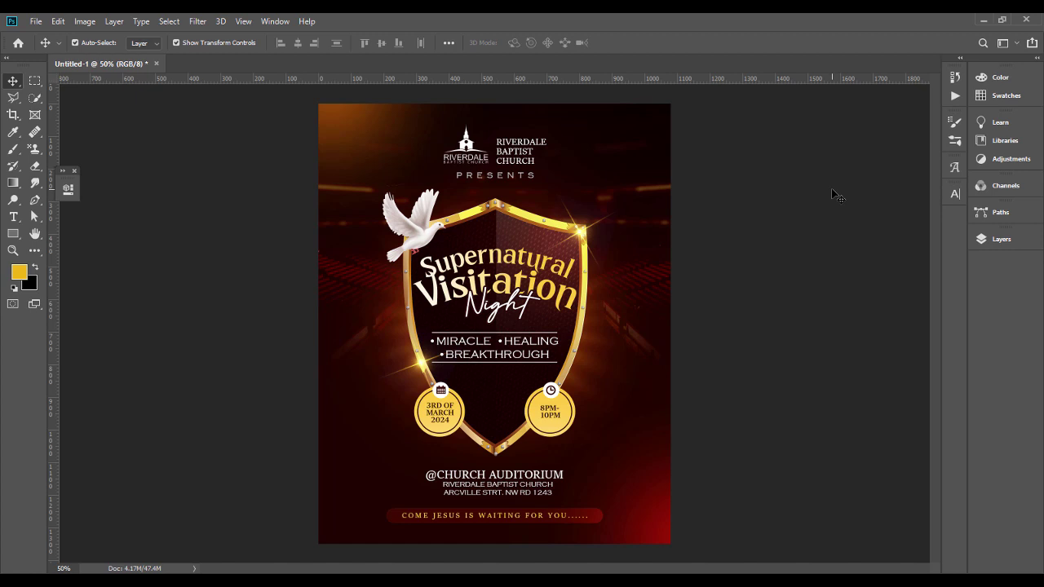
left_click(1001, 239)
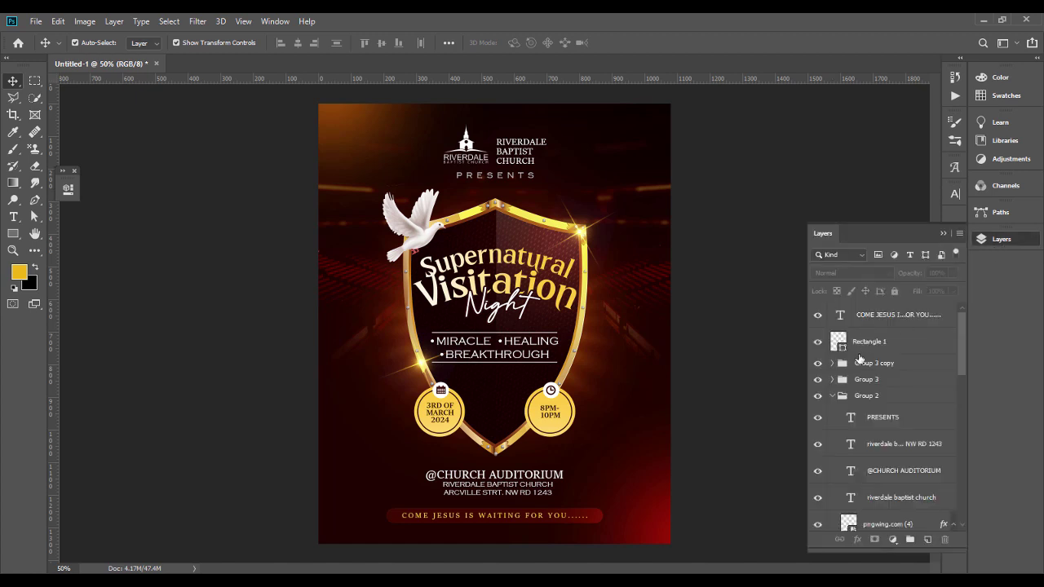
left_click(934, 323)
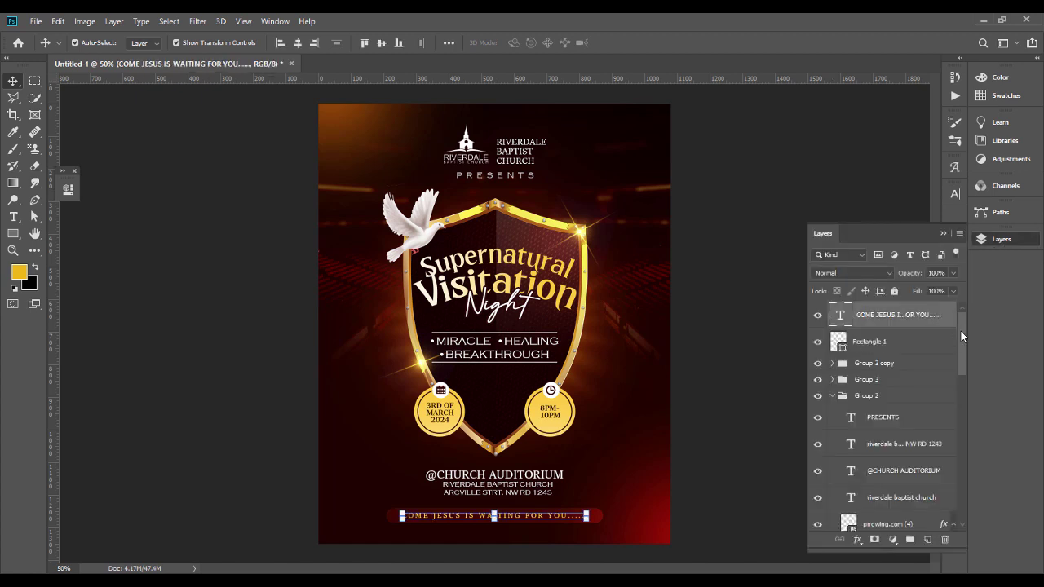
key("alt+shift+h")
left_click(628, 119)
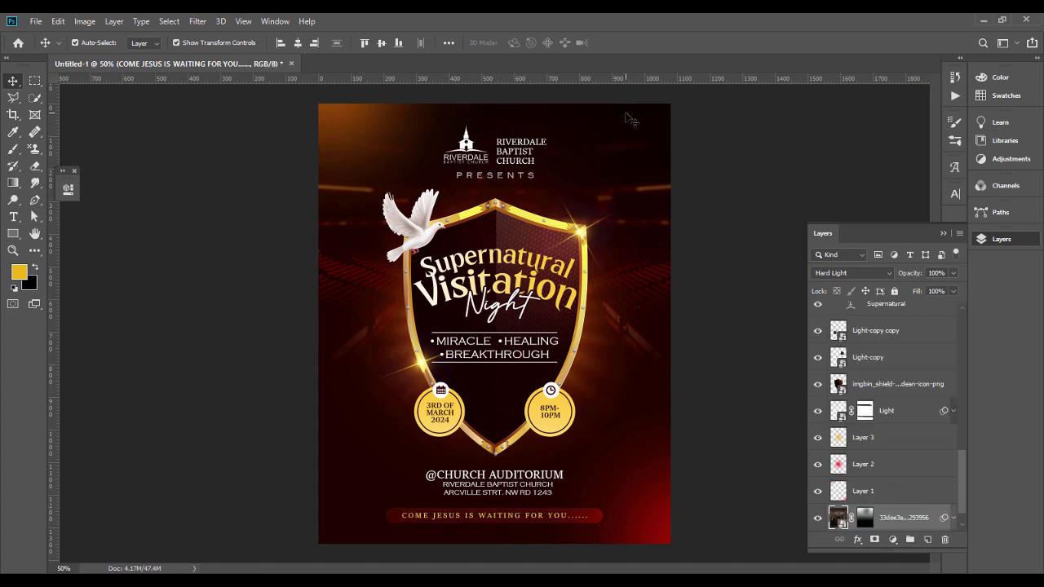
key("ctrl+t")
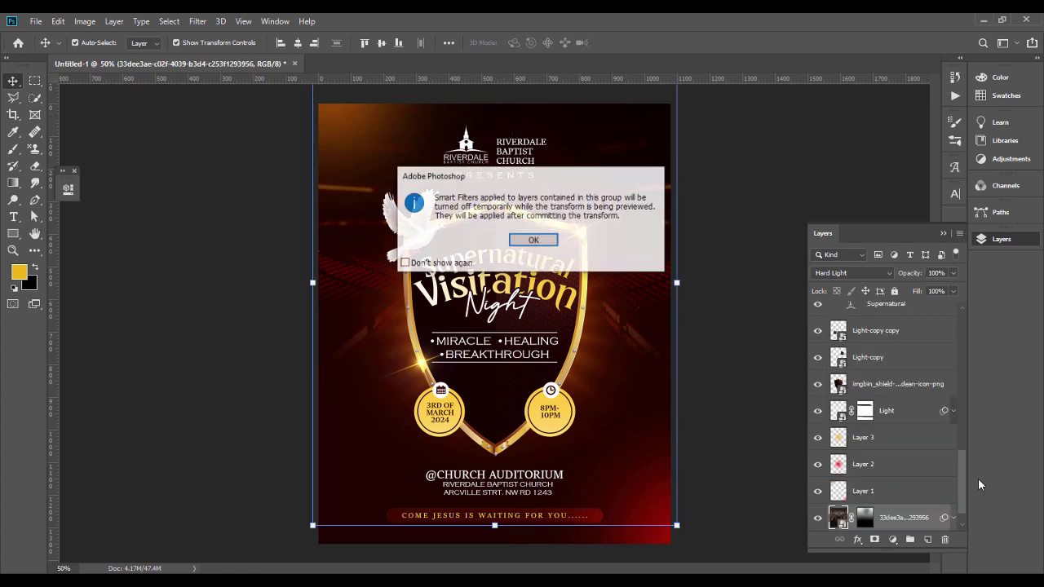
left_click(540, 241)
left_click(14, 83)
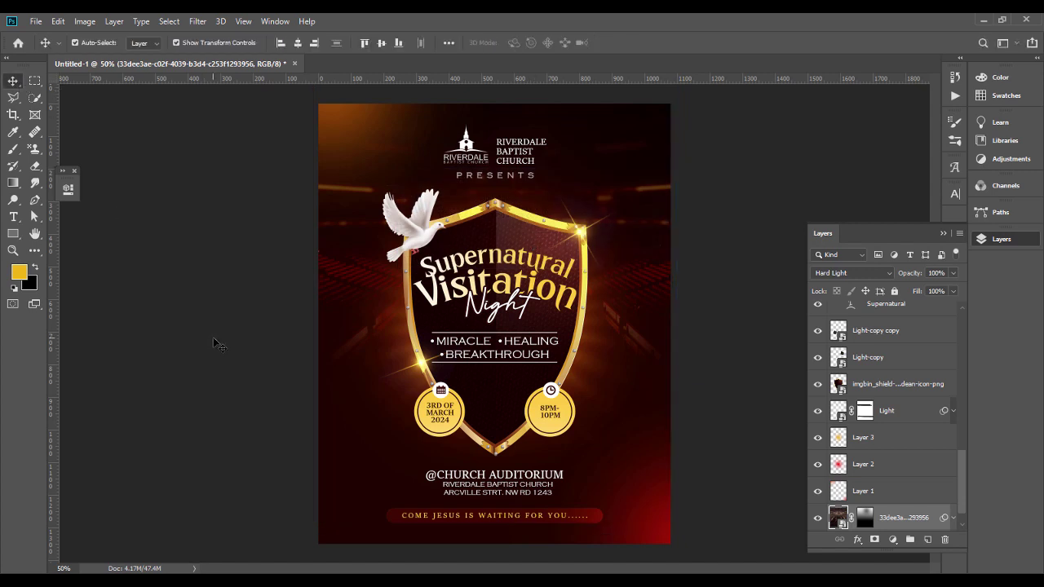
left_click(215, 343)
- Add a gradient fill layer above the tagline text using the Foreground to Transparent preset
left_click_drag(962, 475, 962, 315)
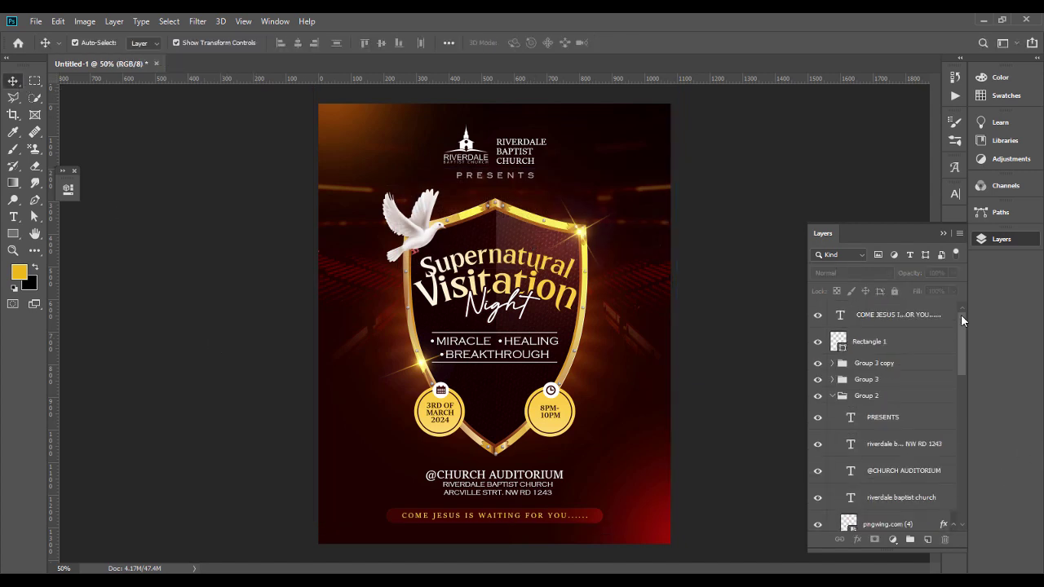
left_click(936, 320)
left_click(893, 538)
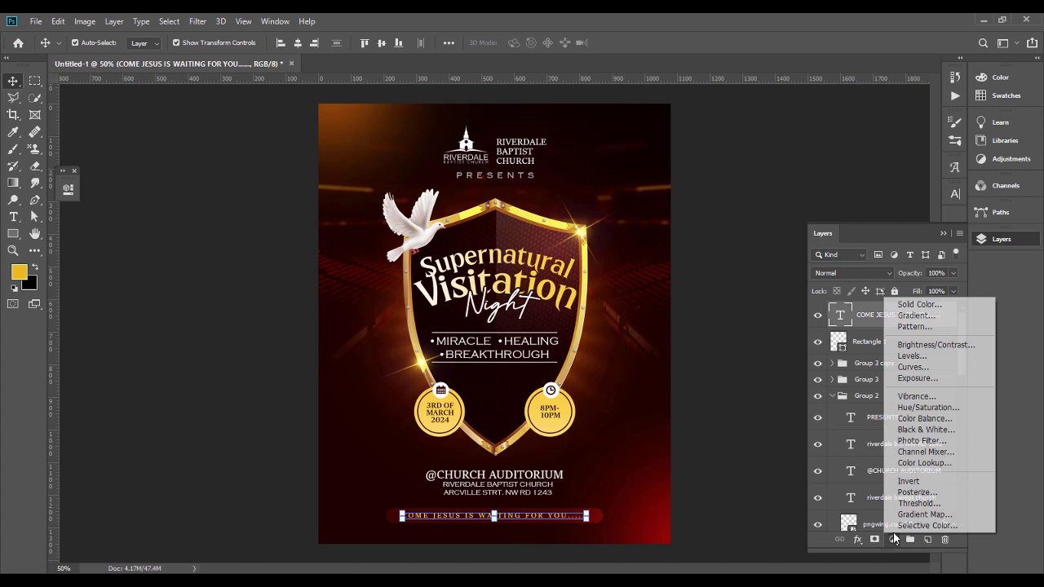
left_click(941, 321)
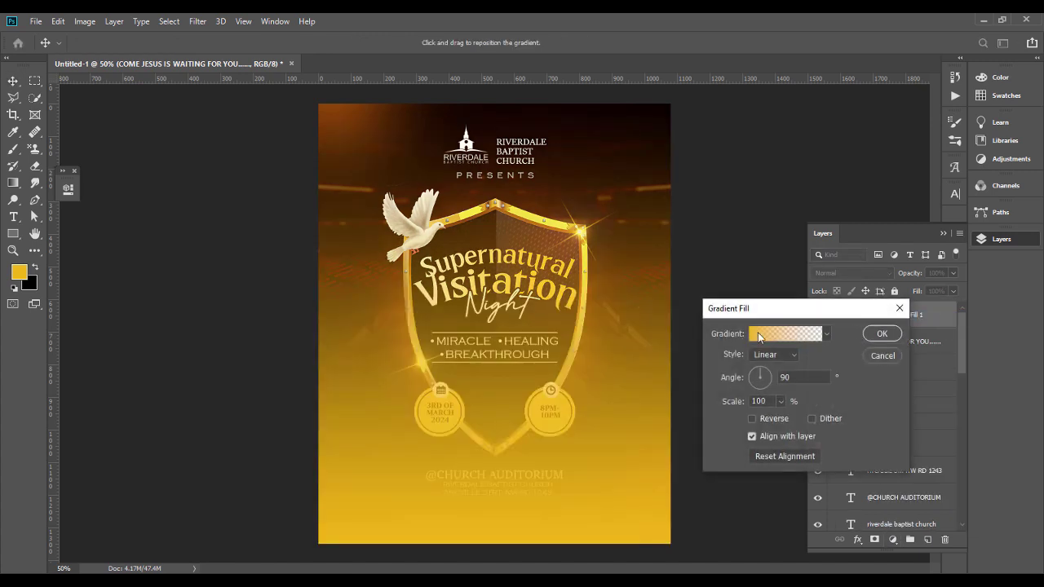
left_click(757, 333)
left_click(737, 155)
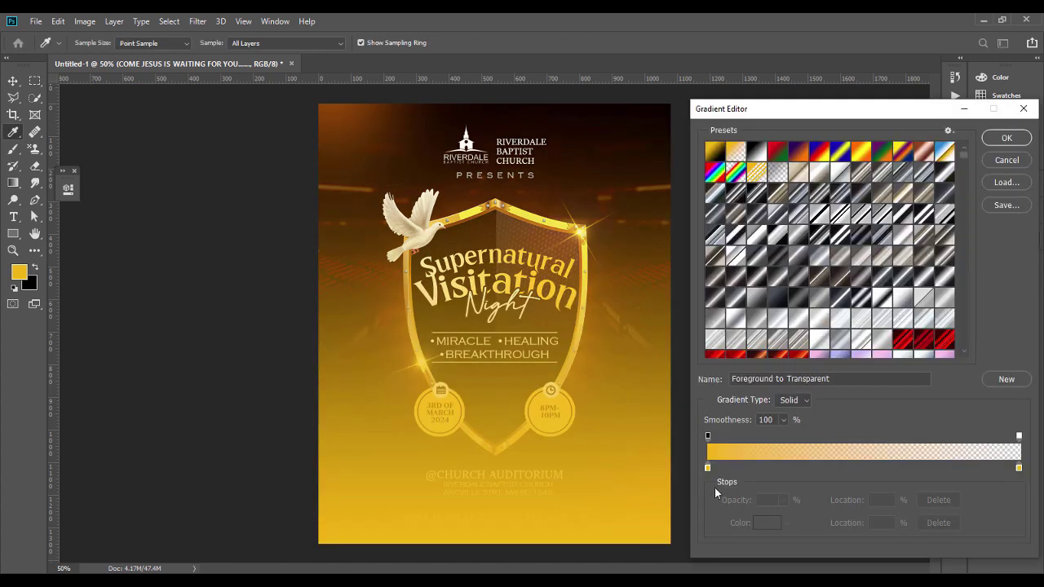
- Change both colour stops of the gradient fill to white and accept the edited gradient
double_click(707, 468)
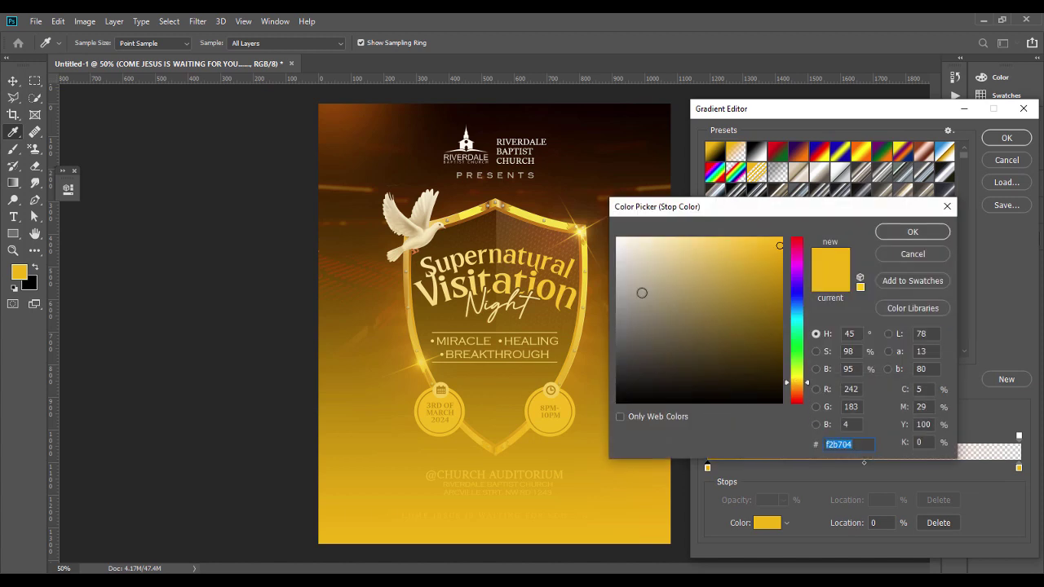
left_click_drag(642, 293, 616, 237)
key("Return")
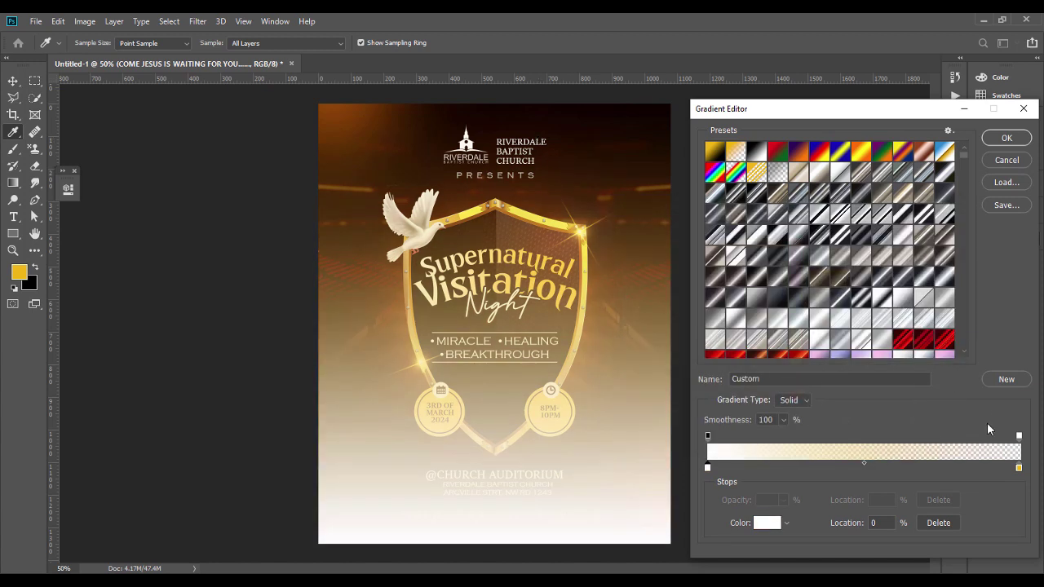
double_click(1019, 469)
left_click_drag(704, 262, 483, 161)
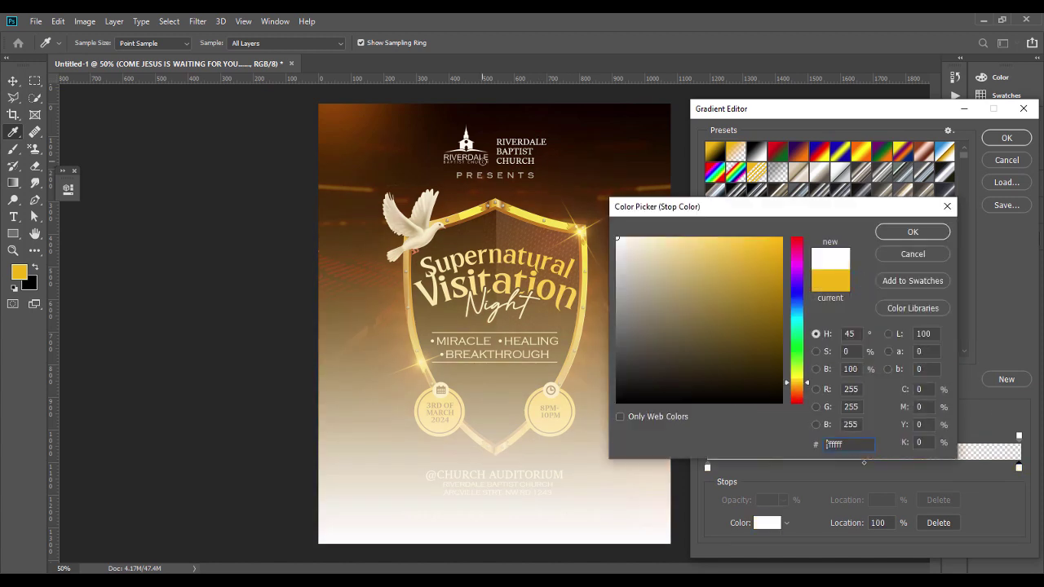
key("Return")
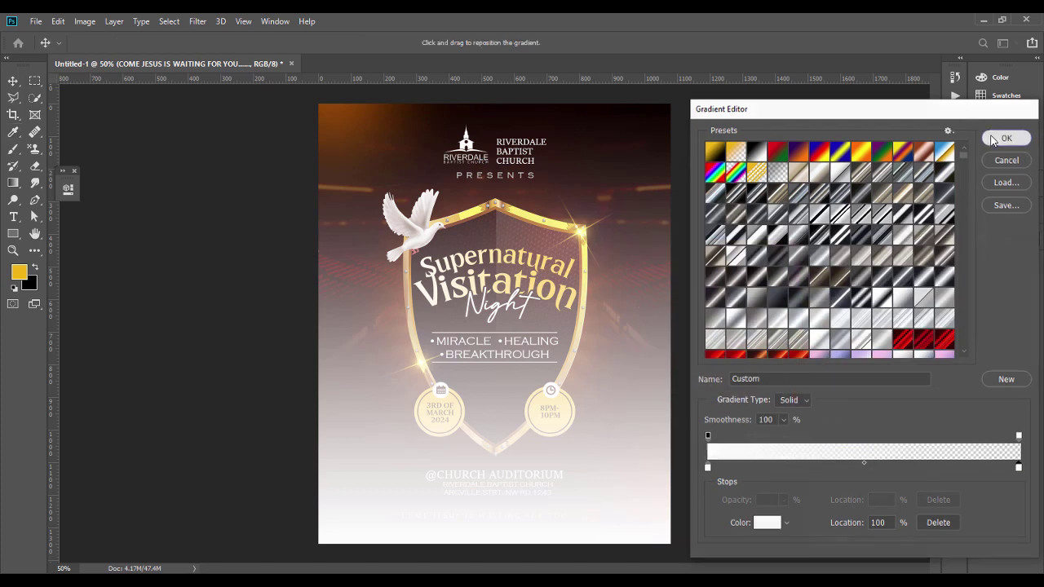
left_click(1006, 138)
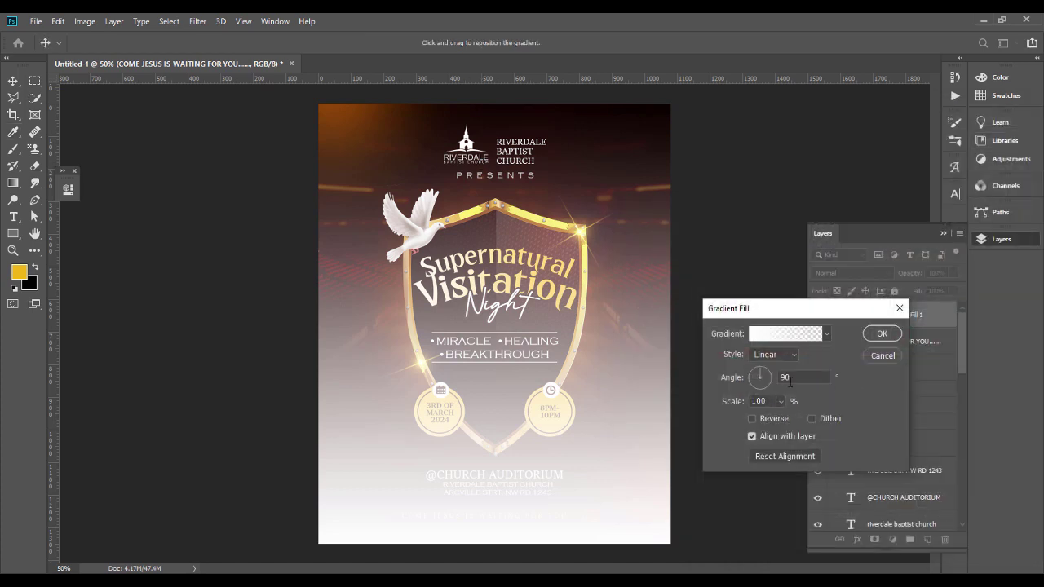
- Reverse the gradient and shift it upward so the white fades down from the flyer's upper edge to around the header
left_click(752, 418)
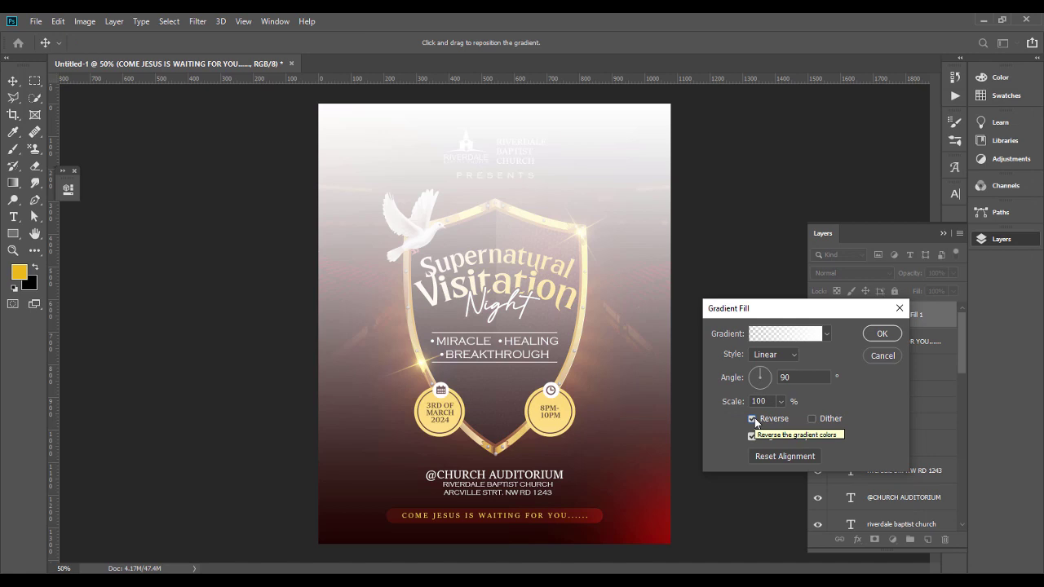
left_click_drag(497, 289, 524, 172)
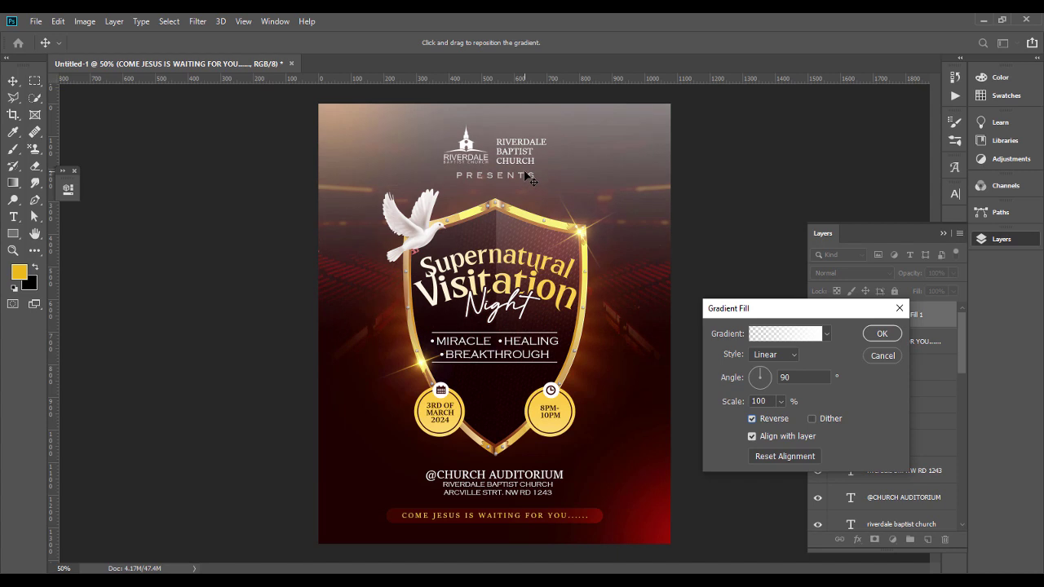
left_click(881, 334)
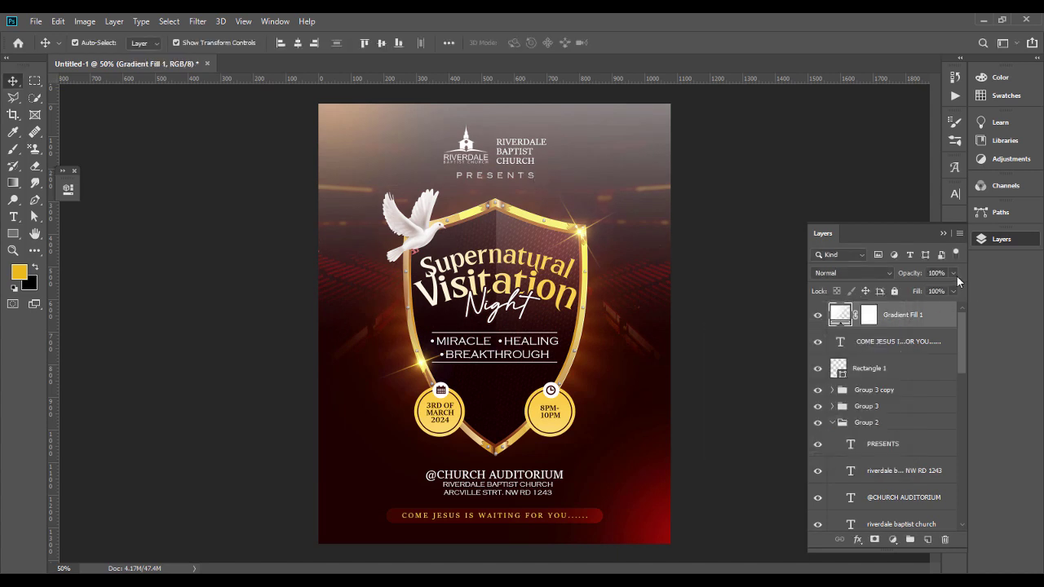
- Keep the gradient fill layer in Normal blend mode and lower its opacity to 24%
left_click(888, 274)
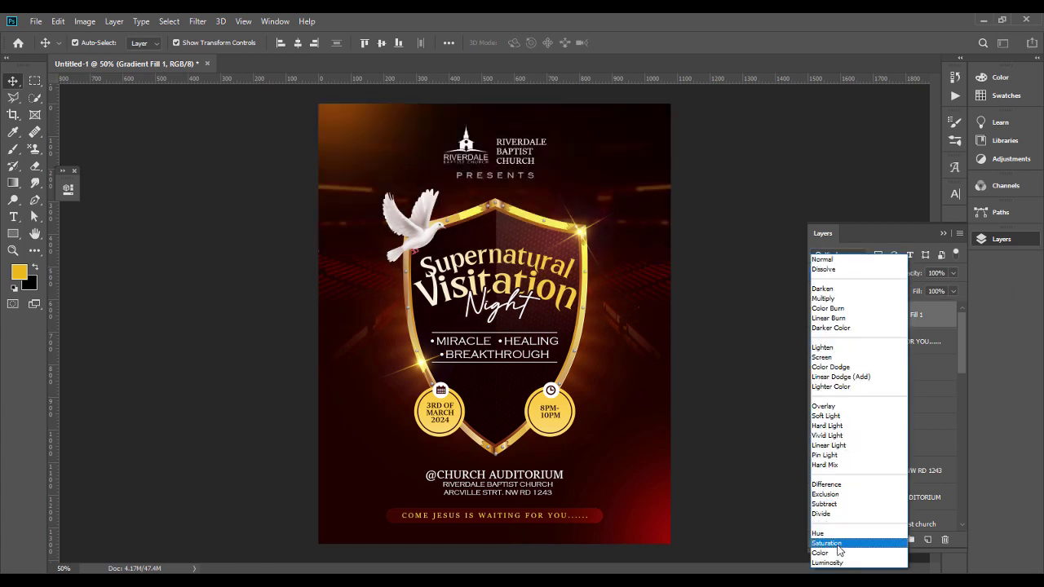
left_click(764, 311)
left_click(953, 272)
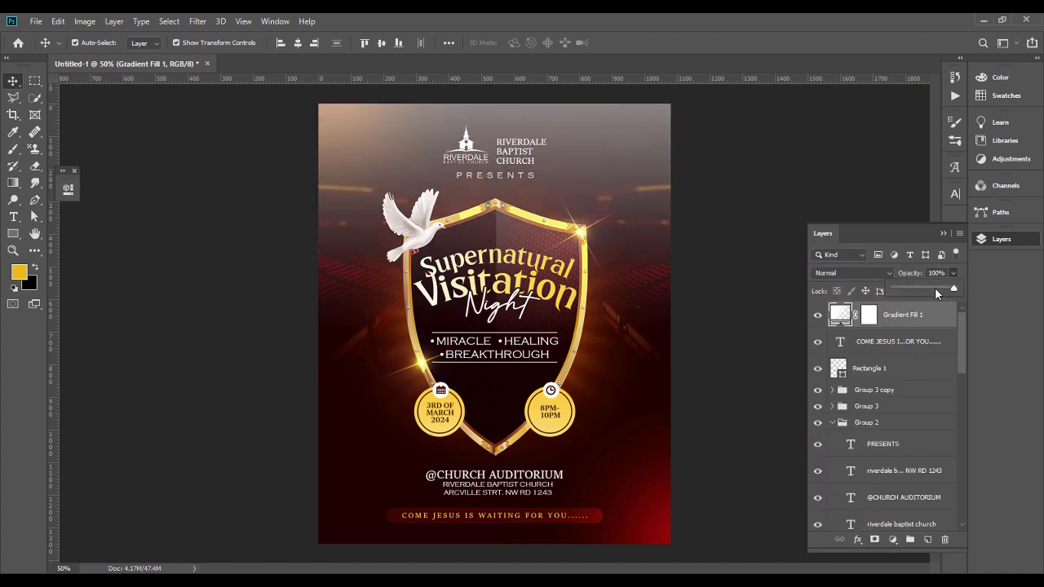
left_click_drag(918, 290, 908, 294)
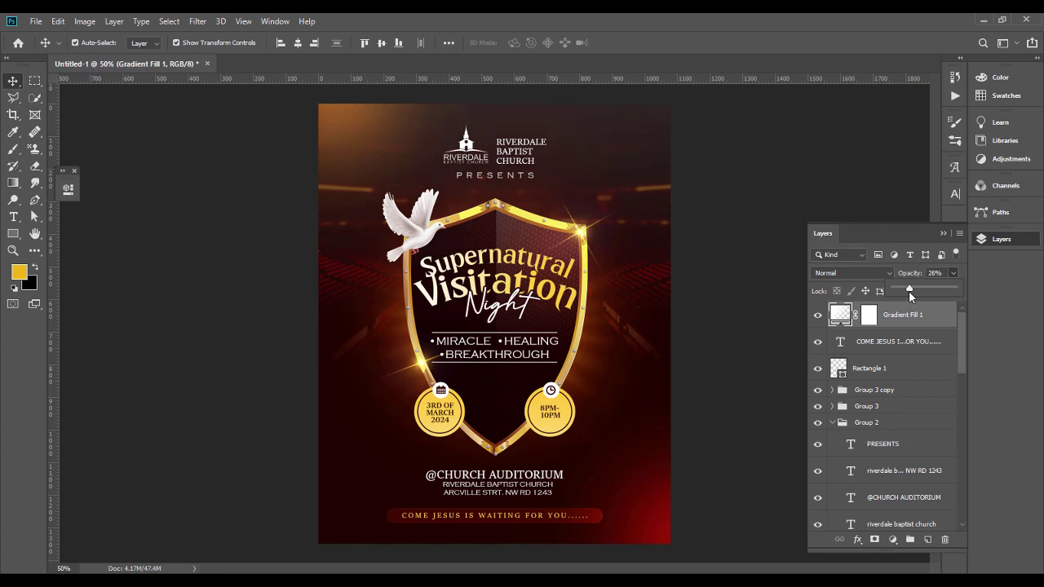
left_click(782, 271)
left_click(783, 270)
- Compare the flyer with and without the gradient fill layer and review the gradient's settings
double_click(840, 315)
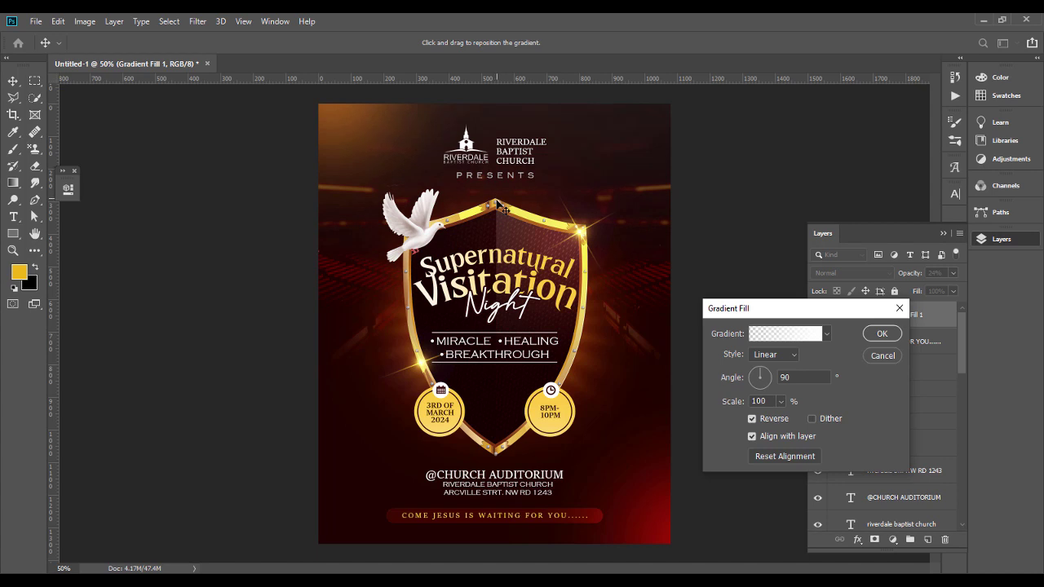
left_click(883, 333)
left_click(817, 320)
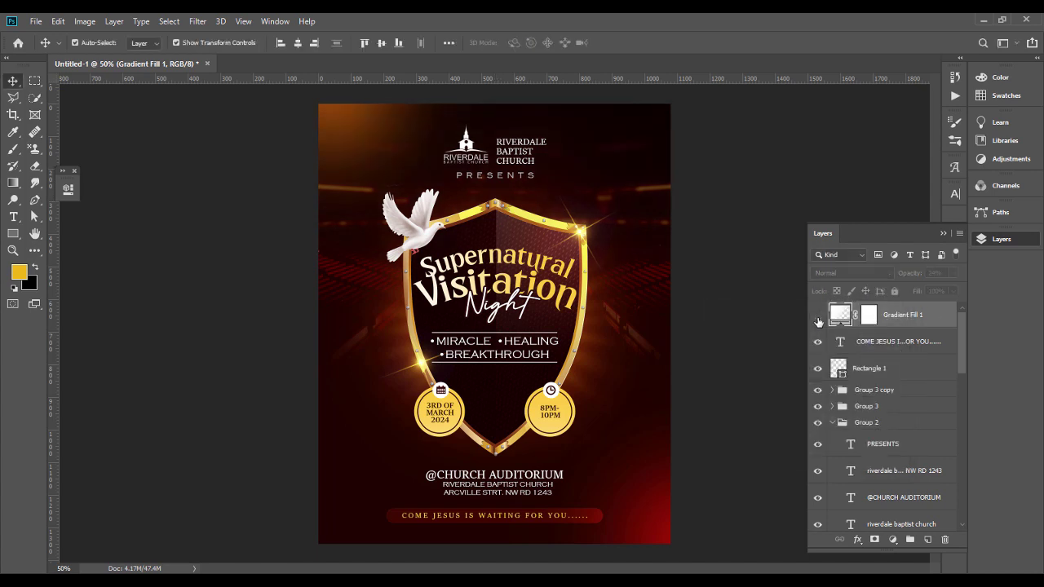
left_click(817, 319)
left_click(817, 319)
left_click(817, 318)
double_click(838, 320)
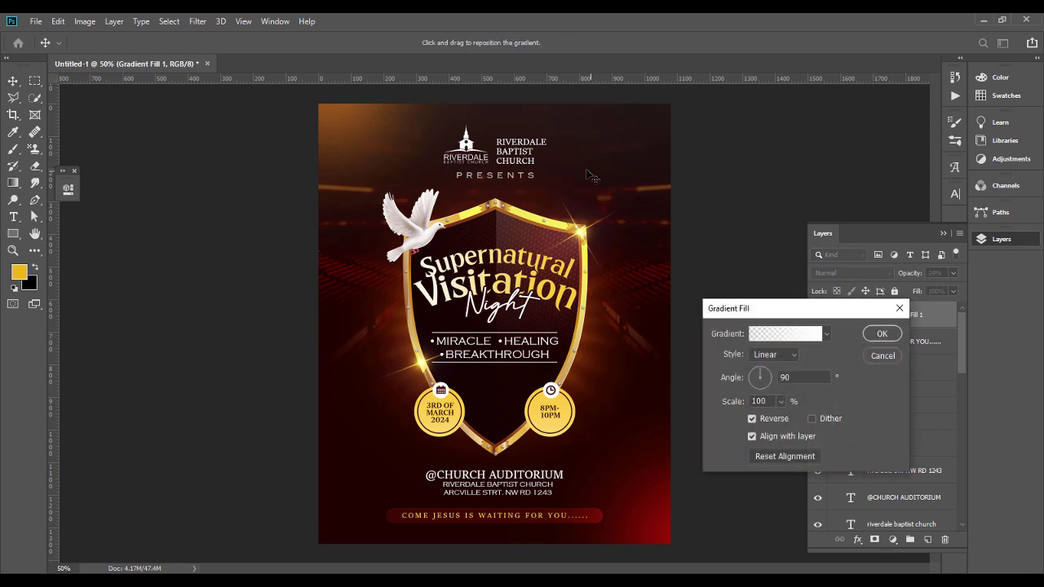
left_click(883, 334)
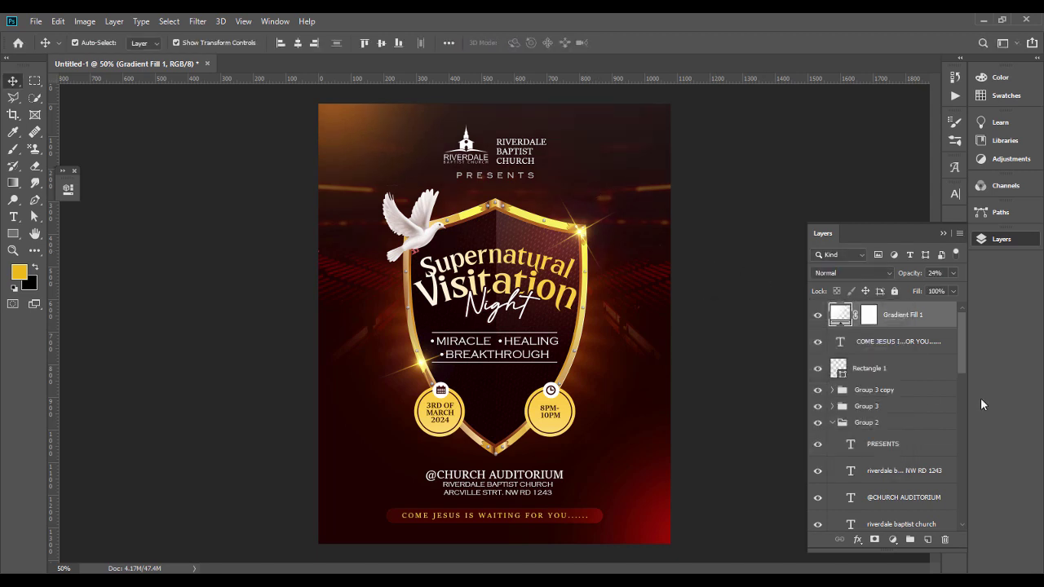
- Paint white on the background image's layer mask across the flyer's upper area with a soft 600-pixel brush
left_click_drag(963, 356, 962, 507)
left_click(866, 490)
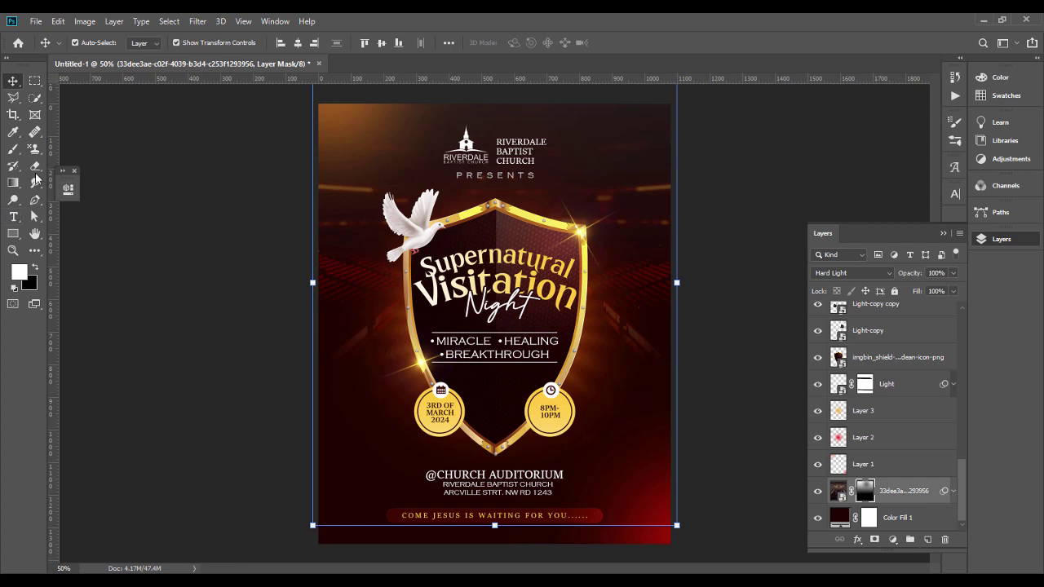
left_click(13, 148)
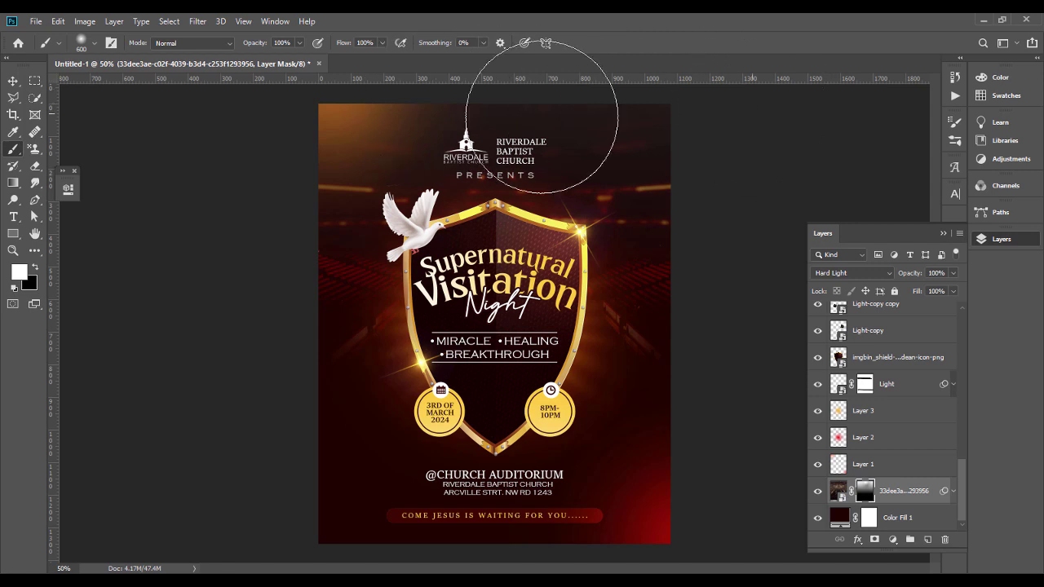
left_click(13, 80)
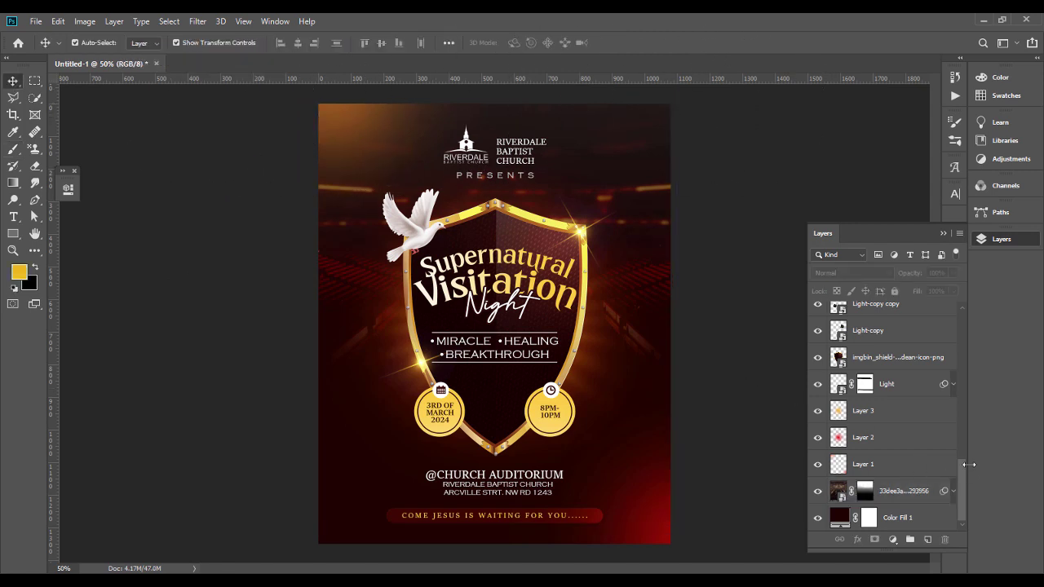
- Recheck the settings of the white gradient fill at the top of the layer stack
left_click_drag(960, 474, 949, 295)
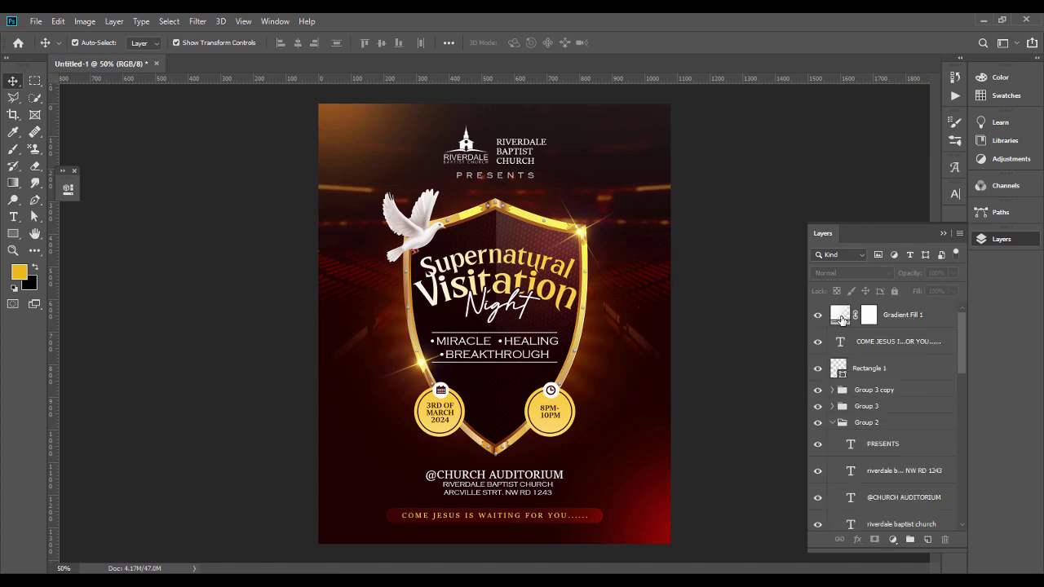
double_click(836, 317)
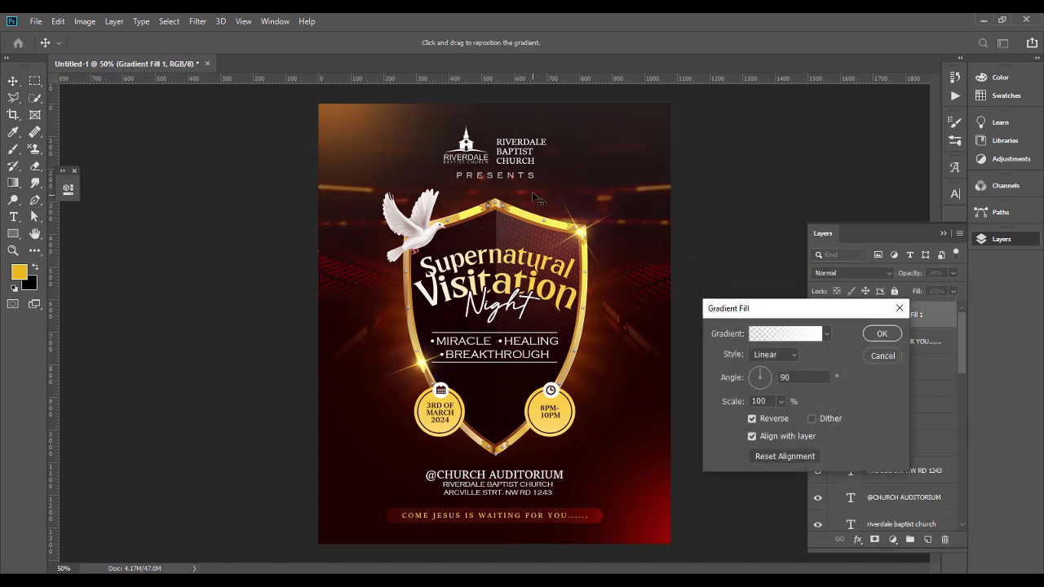
left_click(881, 333)
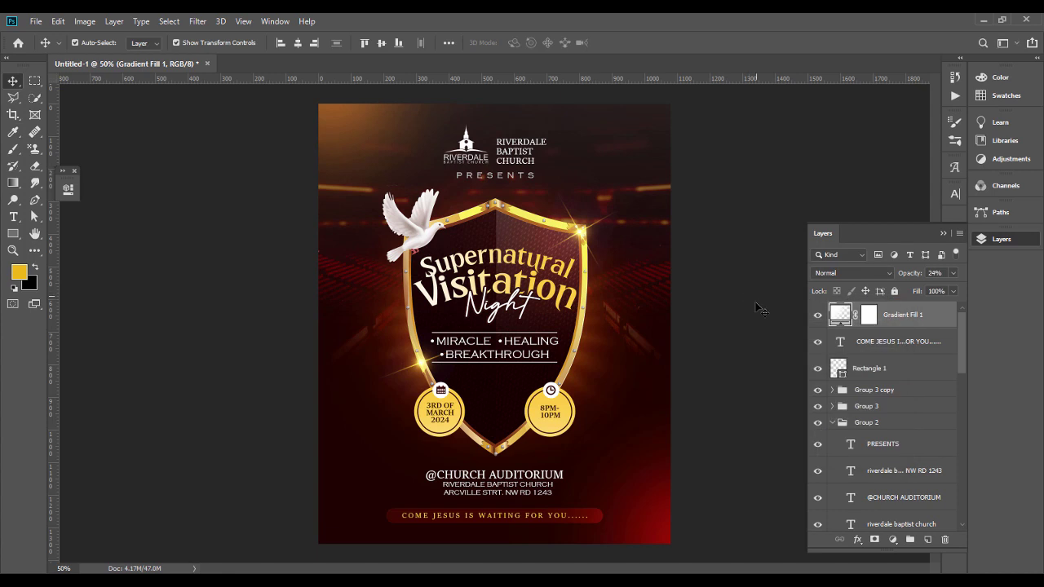
- Add a Brightness/Contrast adjustment layer above the gradient fill with brightness 17, and try to set its contrast to 42
left_click(893, 539)
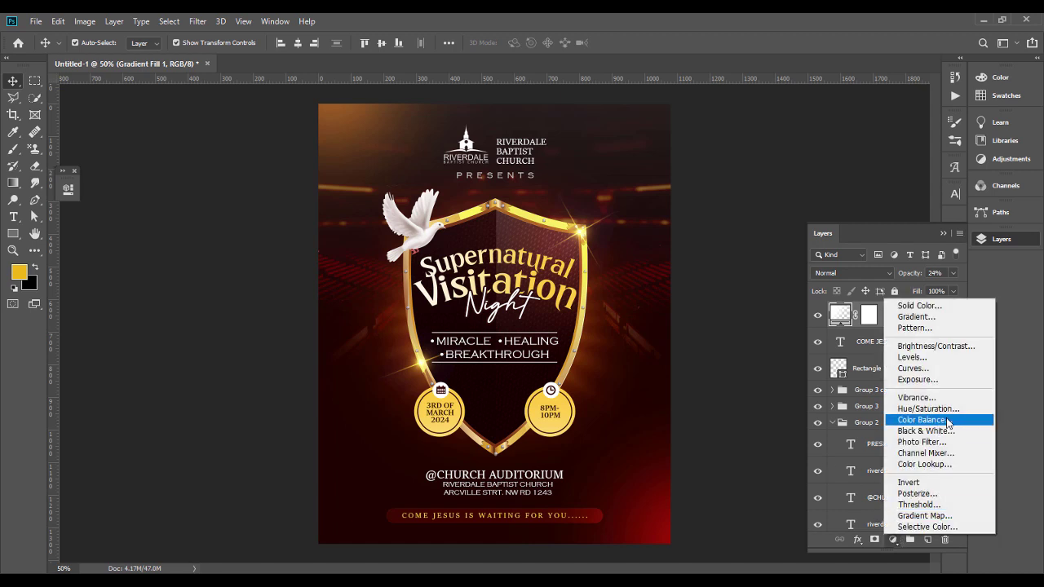
left_click(935, 346)
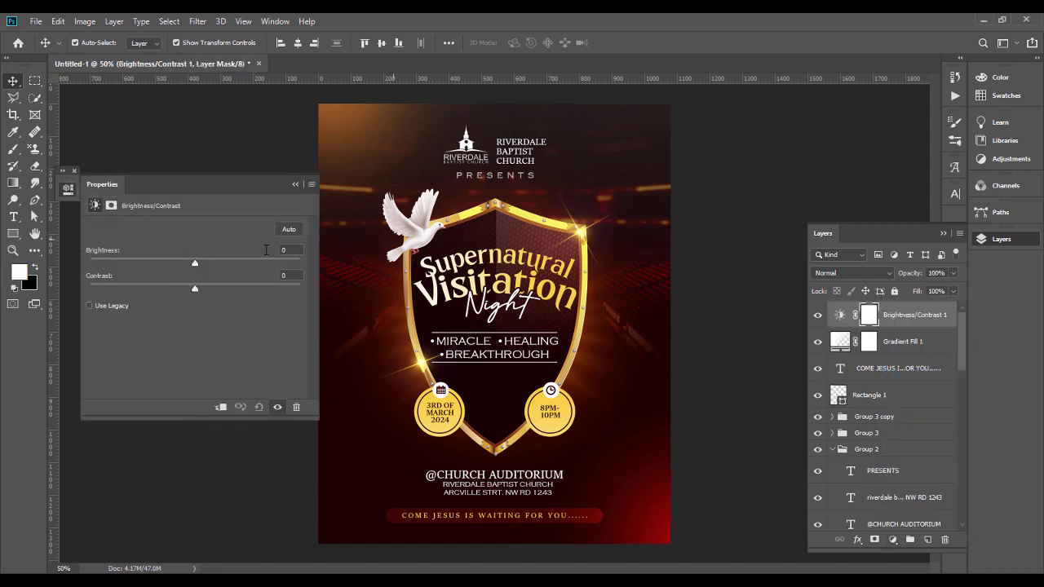
left_click(289, 249)
type("17")
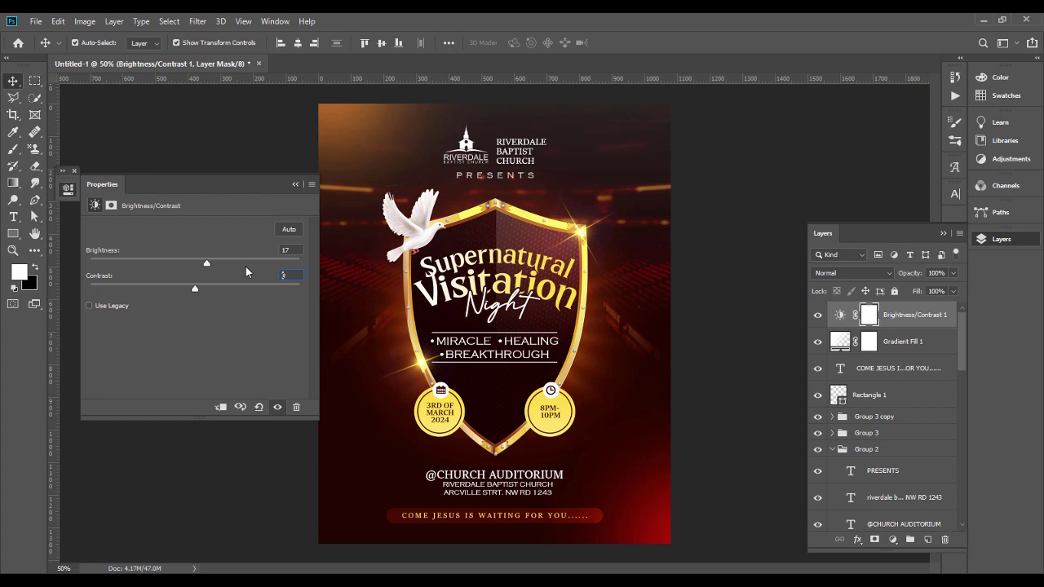
type("42")
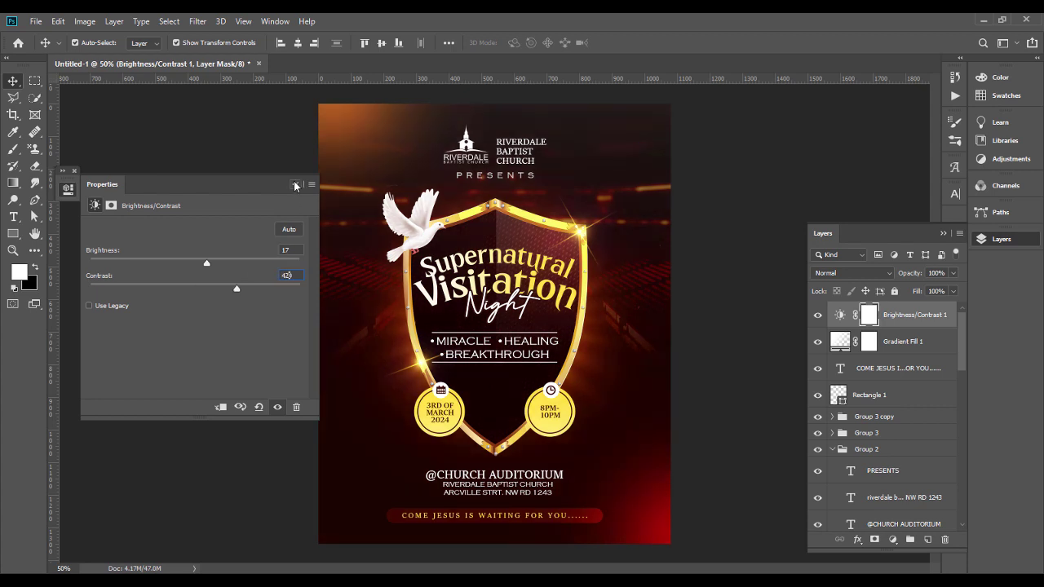
key("Return")
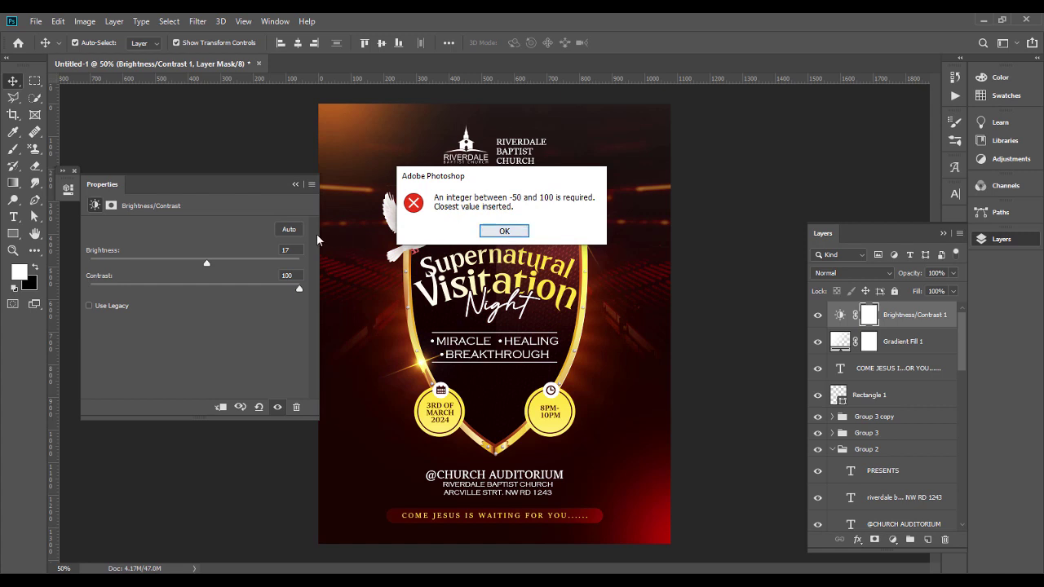
left_click(504, 232)
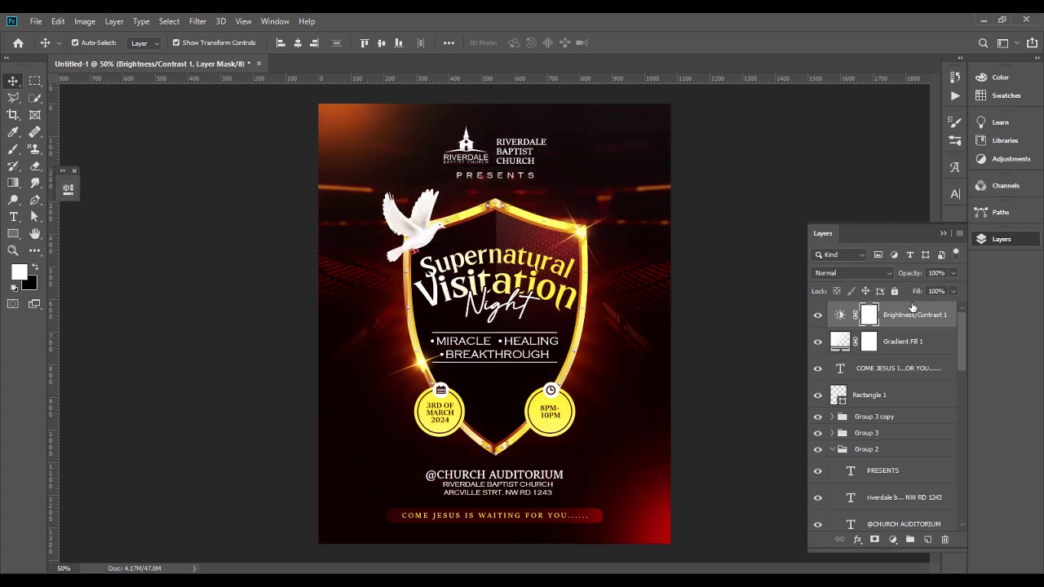
- Reopen the Brightness/Contrast adjustment layer's settings and correct the contrast to 42
double_click(840, 314)
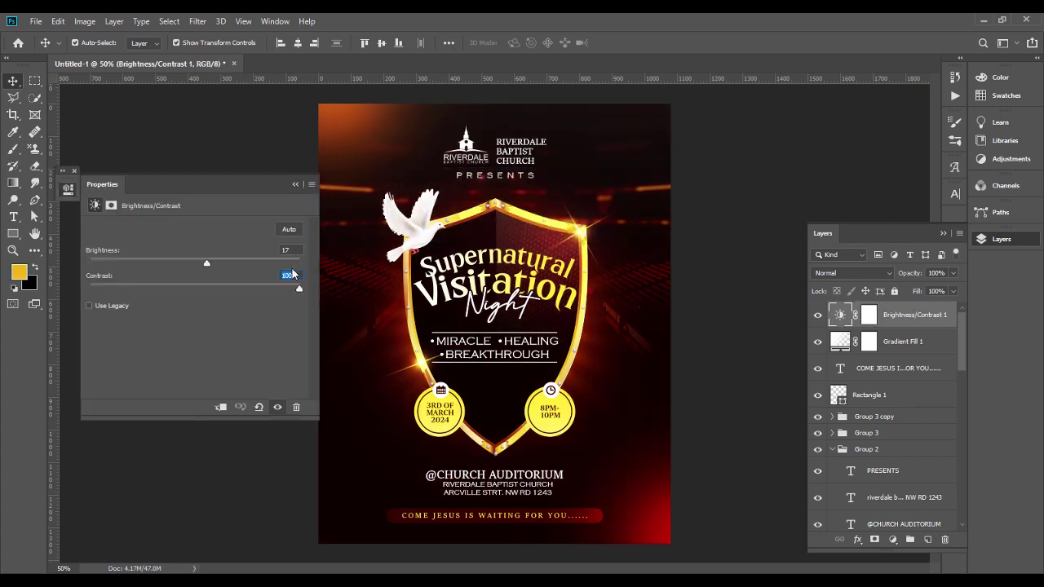
type("42")
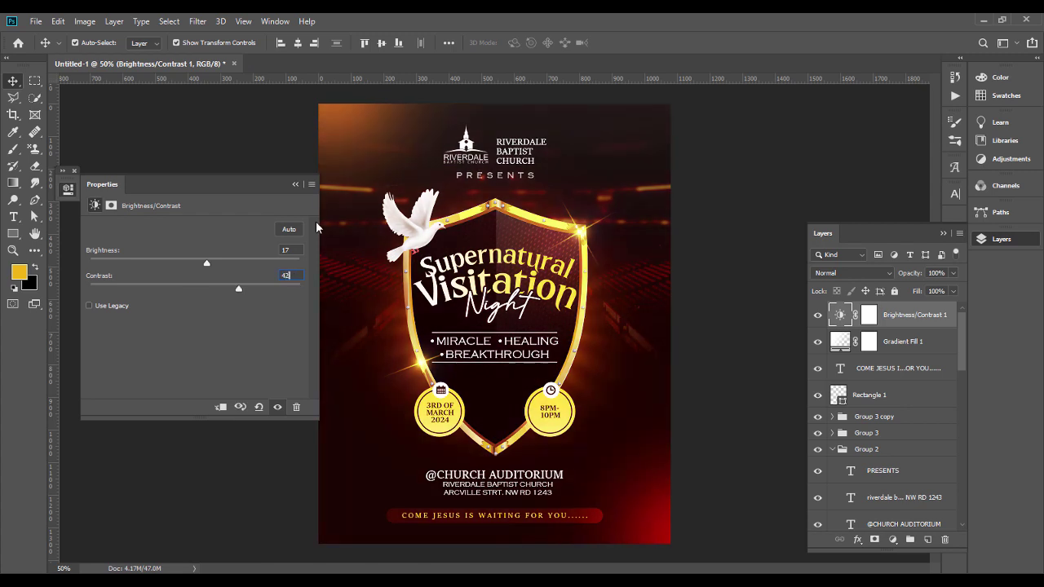
left_click(295, 184)
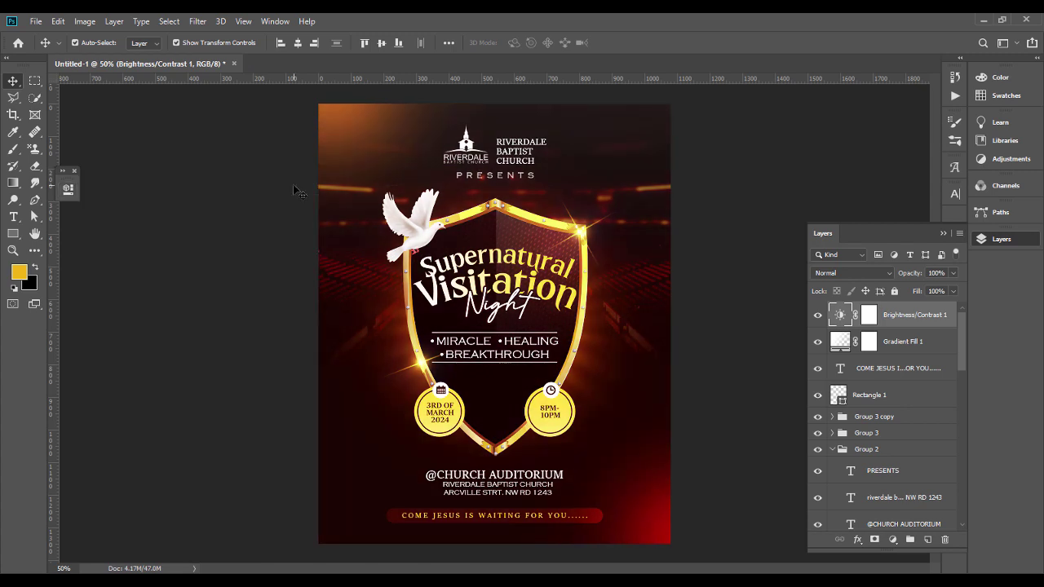
- Compare the flyer with and without the Brightness/Contrast adjustment and the gradient fill, keeping both visible, and collapse the layer list
left_click(819, 315)
left_click(818, 316)
left_click(818, 316)
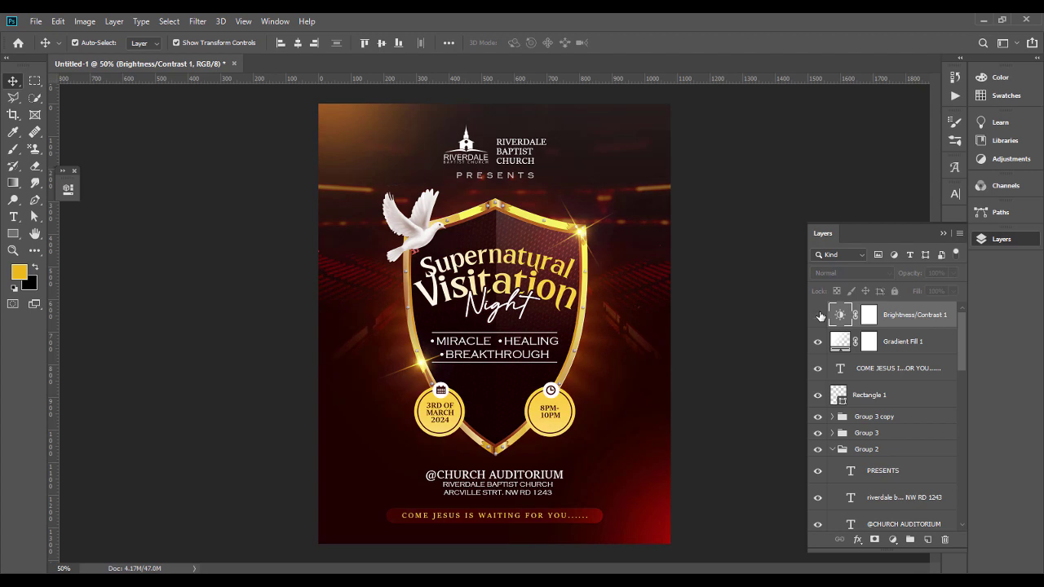
left_click(819, 315)
left_click(819, 342)
left_click(819, 342)
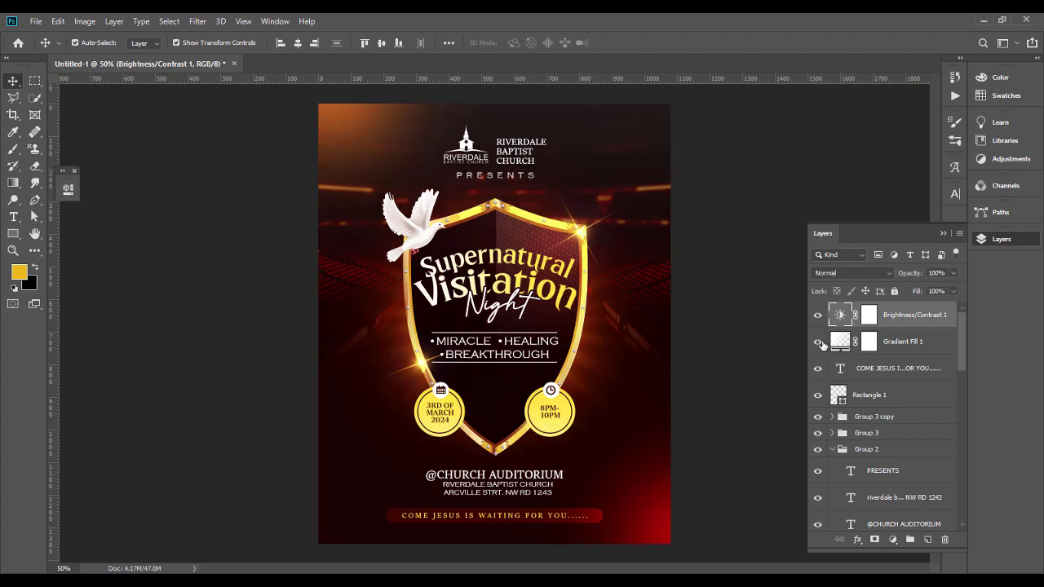
left_click(942, 234)
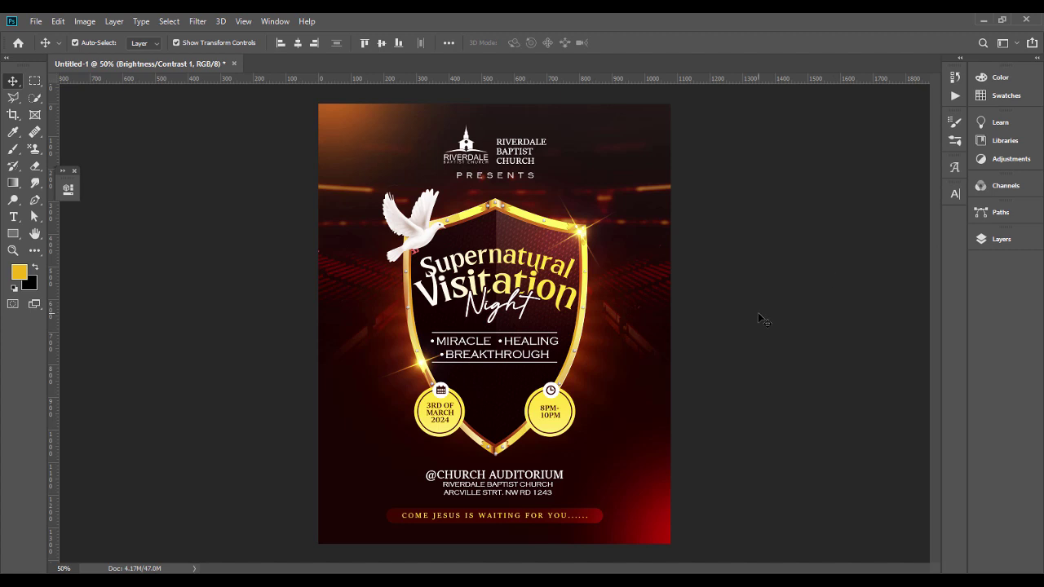